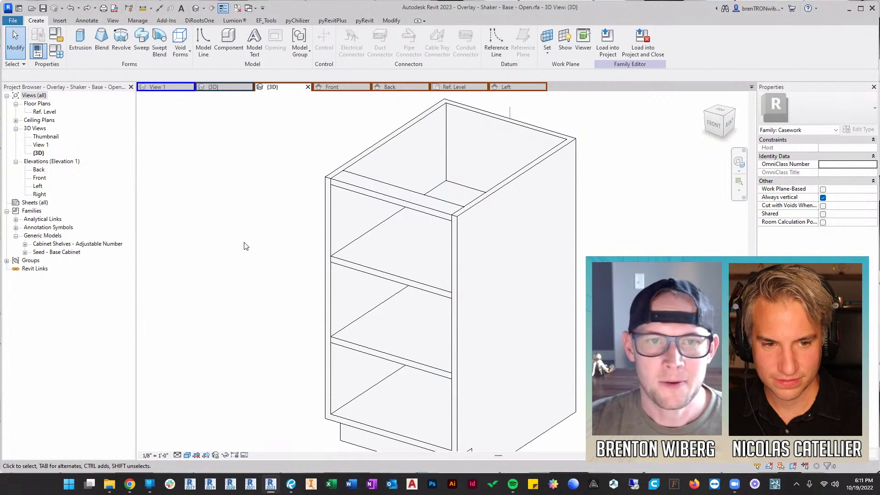
# Examine the nested adjustable shelves inside the open base cabinet from several 3D angles
pyautogui.keyDown('shift'); pyautogui.moveTo(244, 274); pyautogui.dragTo(273, 232, button='middle'); pyautogui.keyUp('shift')
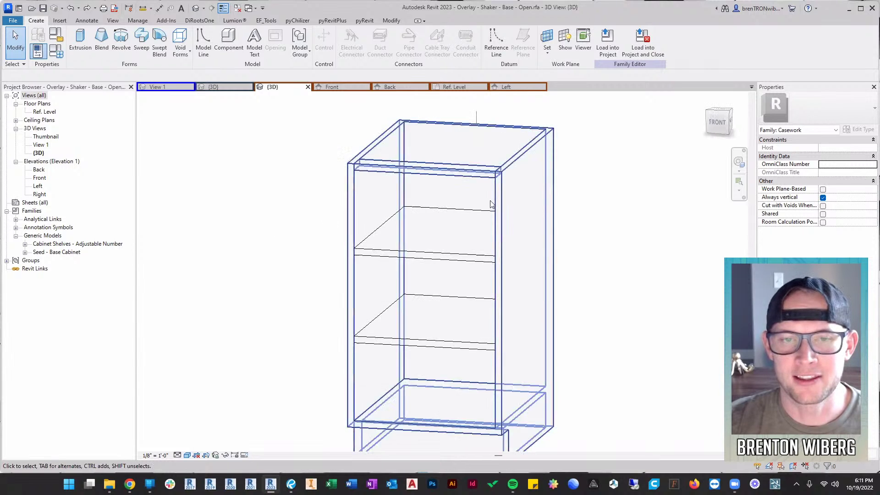
pyautogui.keyDown('shift'); pyautogui.moveTo(544, 228); pyautogui.dragTo(571, 234, button='middle'); pyautogui.keyUp('shift')
pyautogui.click(439, 260)
pyautogui.click(671, 214)
pyautogui.keyDown('shift'); pyautogui.moveTo(633, 234); pyautogui.dragTo(448, 270, button='middle'); pyautogui.keyUp('shift')
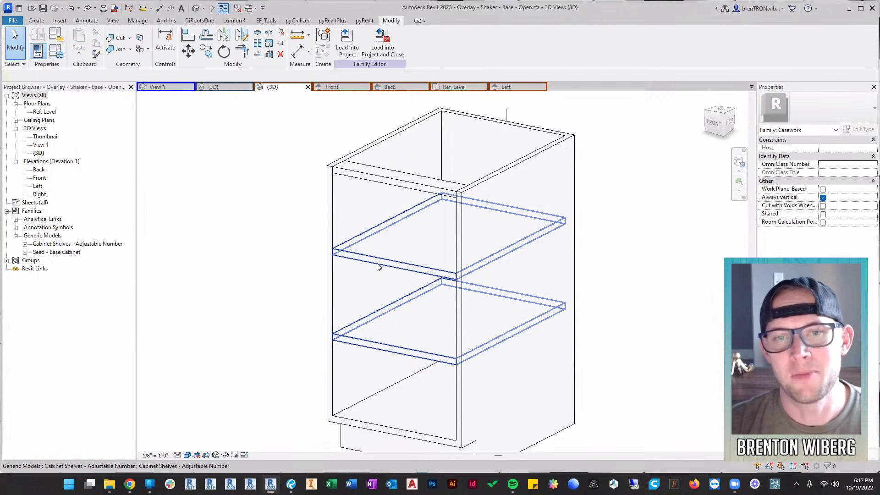
pyautogui.keyDown('shift'); pyautogui.moveTo(277, 275); pyautogui.dragTo(502, 264, button='middle'); pyautogui.keyUp('shift')
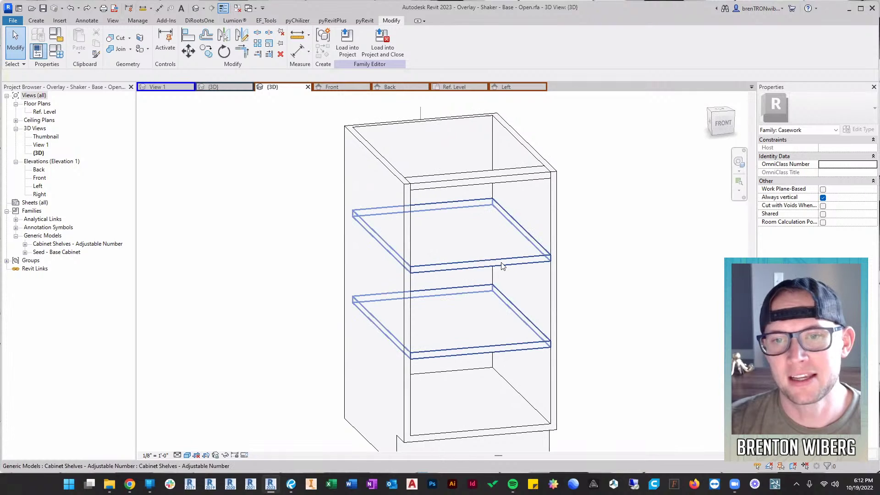
pyautogui.click(502, 266)
pyautogui.click(609, 289)
pyautogui.keyDown('shift'); pyautogui.moveTo(610, 289); pyautogui.dragTo(596, 320, button='middle'); pyautogui.keyUp('shift')
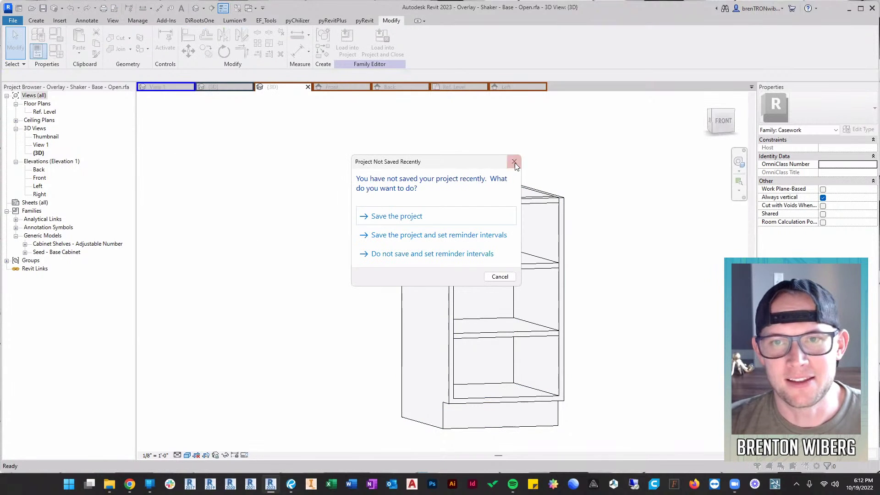
# Dismiss the save reminder and open the family types, resized and placed beside the cabinet so both can be seen
pyautogui.click(515, 162)
pyautogui.click(38, 51)
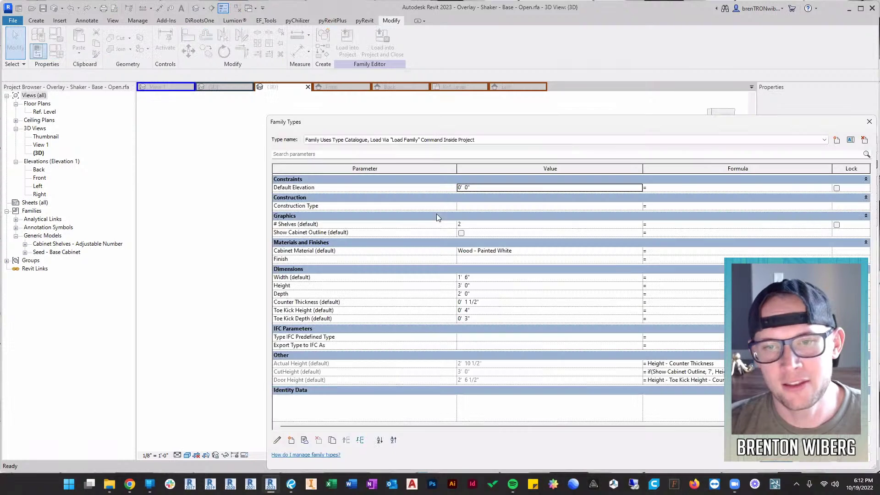
pyautogui.moveTo(644, 126); pyautogui.dragTo(330, 122)
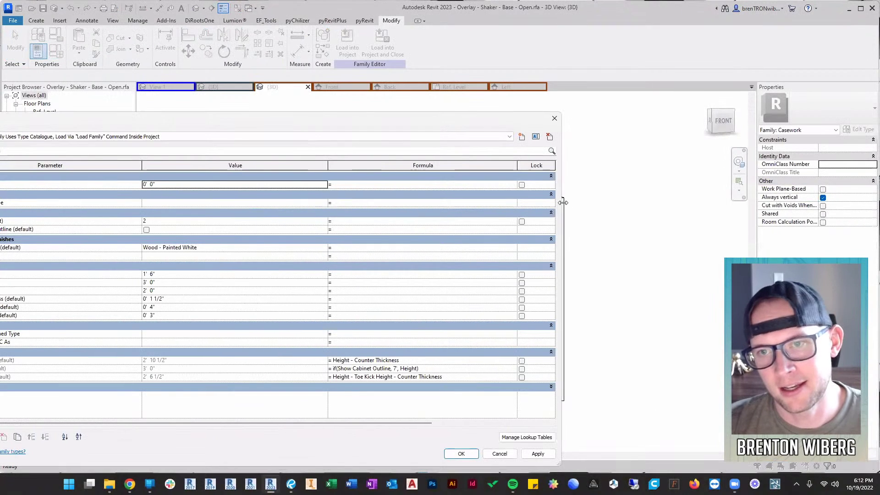
pyautogui.moveTo(562, 202); pyautogui.dragTo(302, 203)
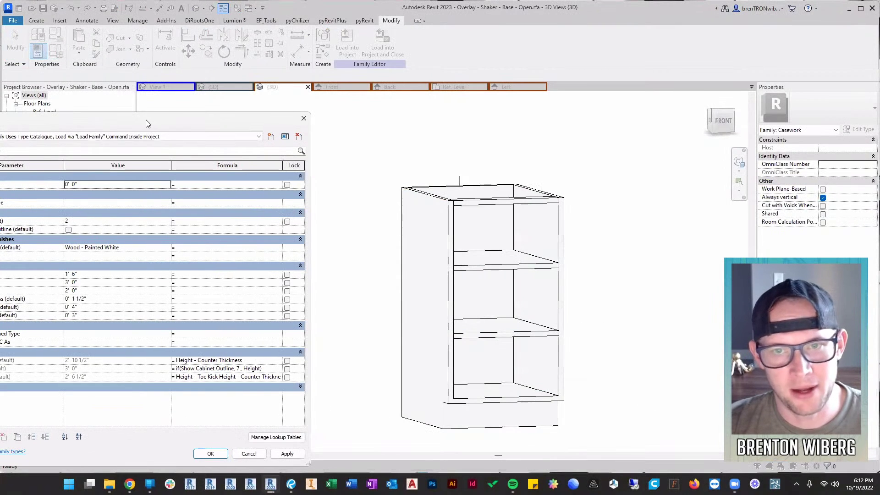
pyautogui.moveTo(238, 116); pyautogui.dragTo(307, 103)
# Test the # Shelves parameter by applying values of 5, 1 and 0 in turn
pyautogui.click(173, 192)
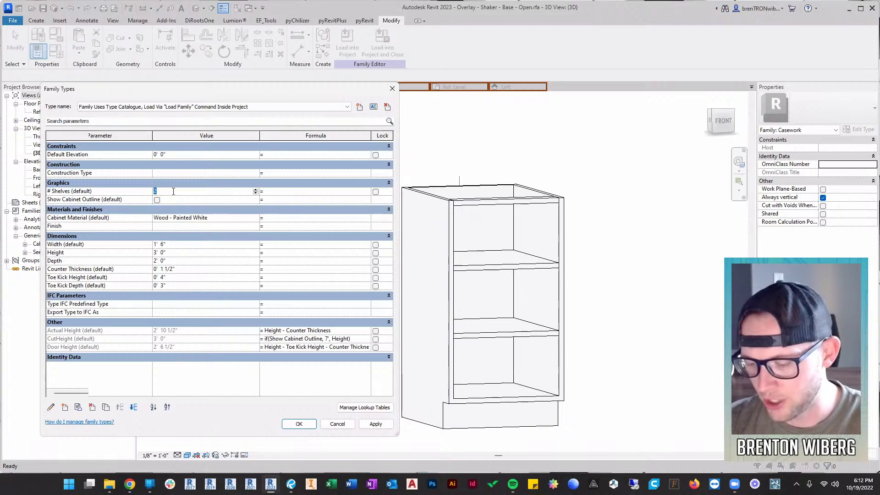
pyautogui.write('5')
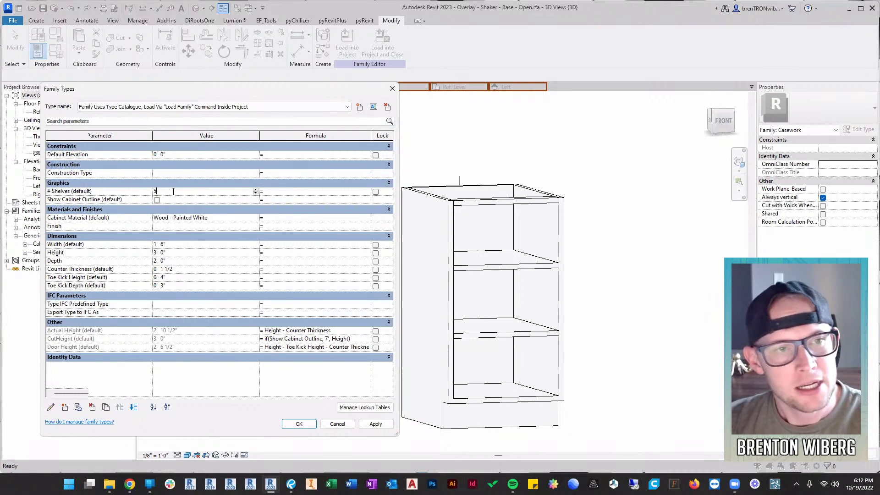
pyautogui.click(376, 424)
pyautogui.click(170, 194)
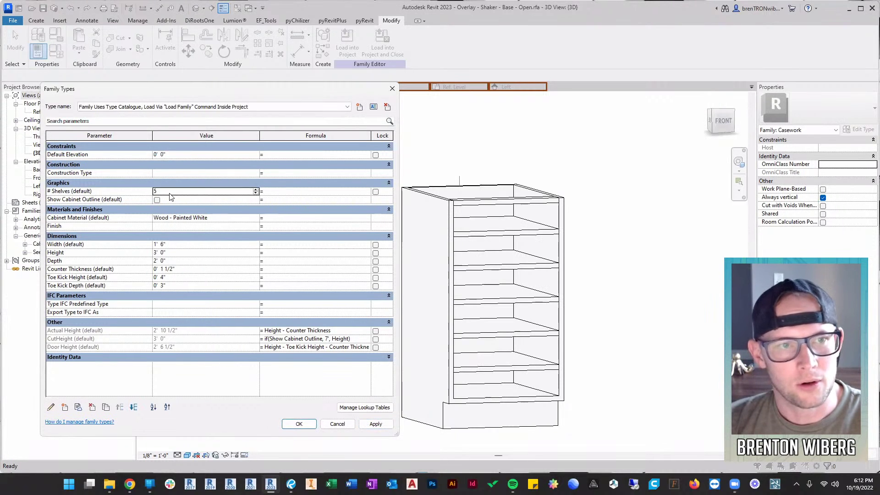
pyautogui.write('1')
pyautogui.click(374, 425)
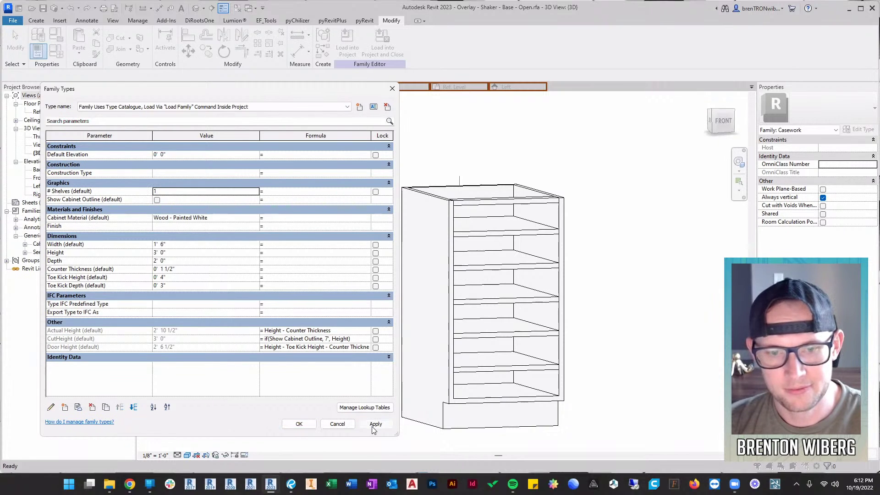
pyautogui.click(179, 192)
pyautogui.write('0')
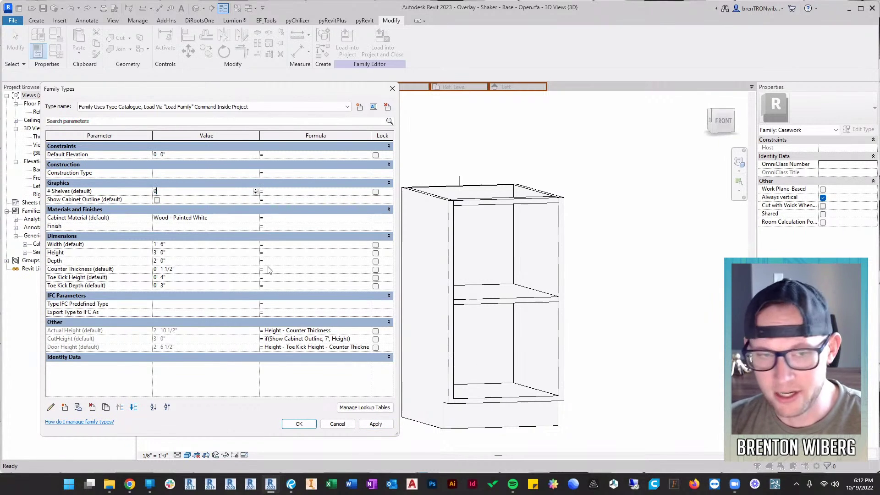
pyautogui.click(376, 425)
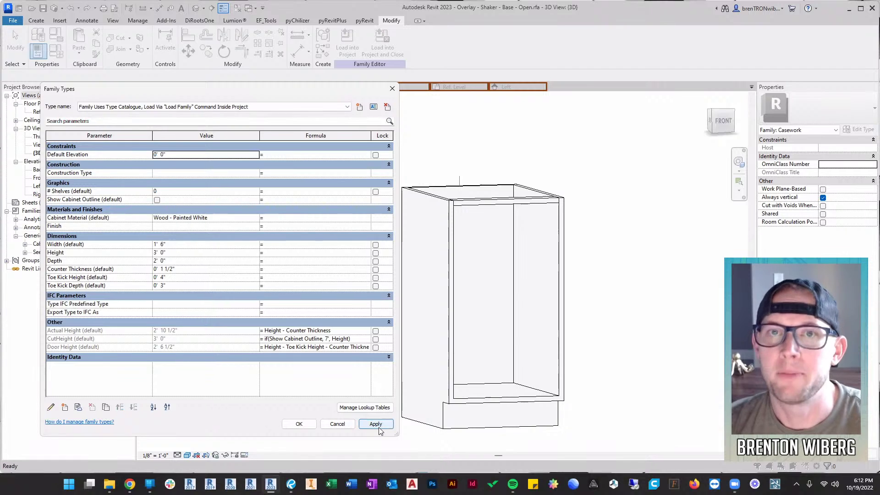
# Set the # Shelves parameter to 5, apply it and close the family types
pyautogui.click(169, 191)
pyautogui.doubleClick(169, 191)
pyautogui.write('5')
pyautogui.click(374, 424)
pyautogui.click(337, 424)
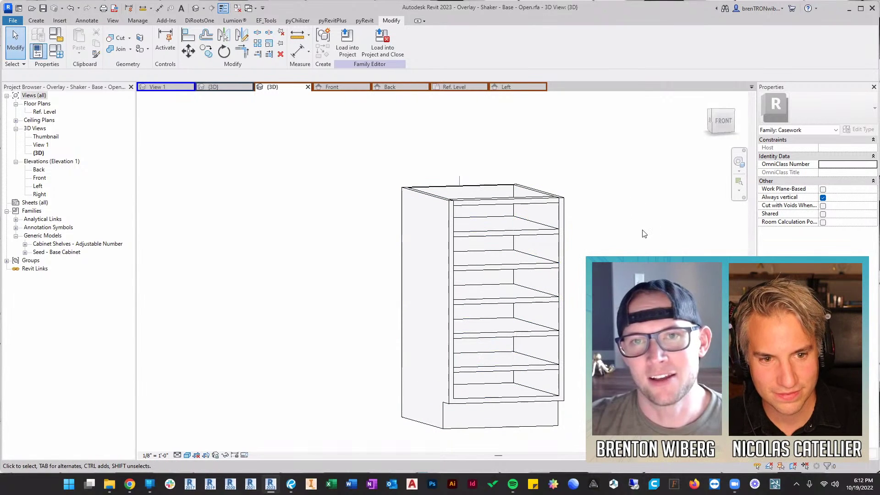
pyautogui.keyDown('shift'); pyautogui.moveTo(500, 272); pyautogui.dragTo(463, 276, button='middle'); pyautogui.keyUp('shift')
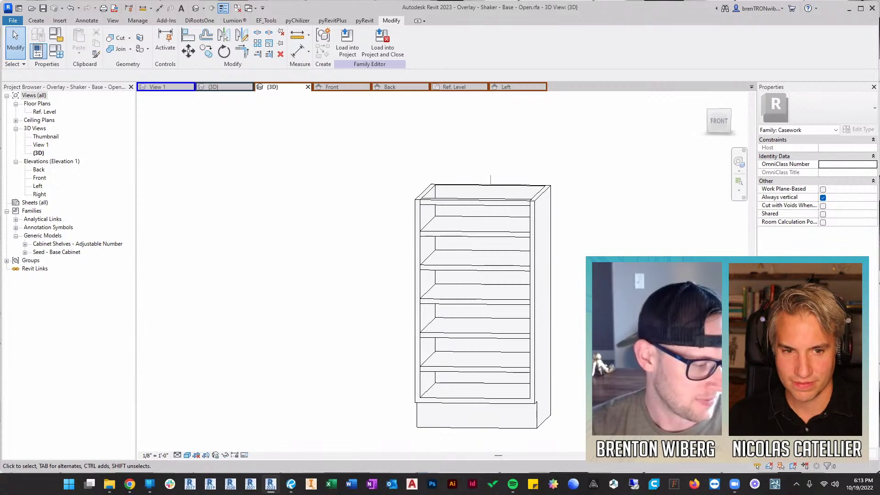
pyautogui.keyDown('shift'); pyautogui.moveTo(554, 275); pyautogui.dragTo(509, 317, button='middle'); pyautogui.keyUp('shift')
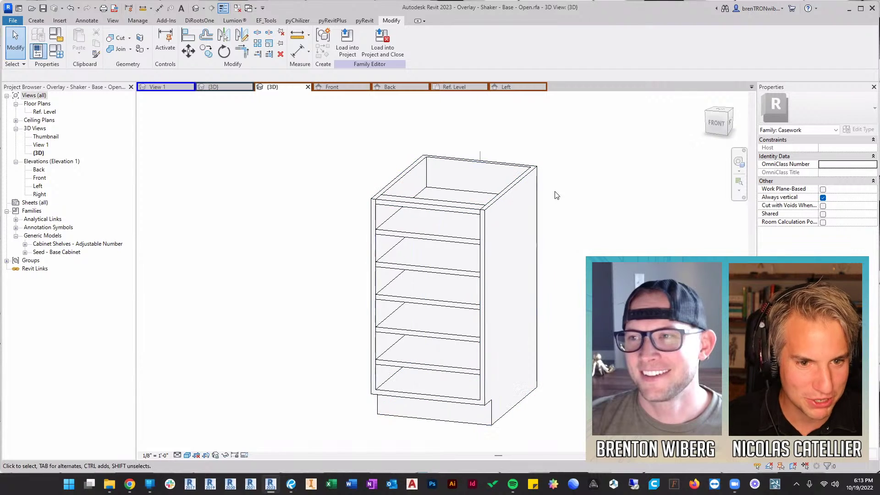
pyautogui.keyDown('shift'); pyautogui.moveTo(559, 219); pyautogui.dragTo(539, 244, button='middle'); pyautogui.keyUp('shift')
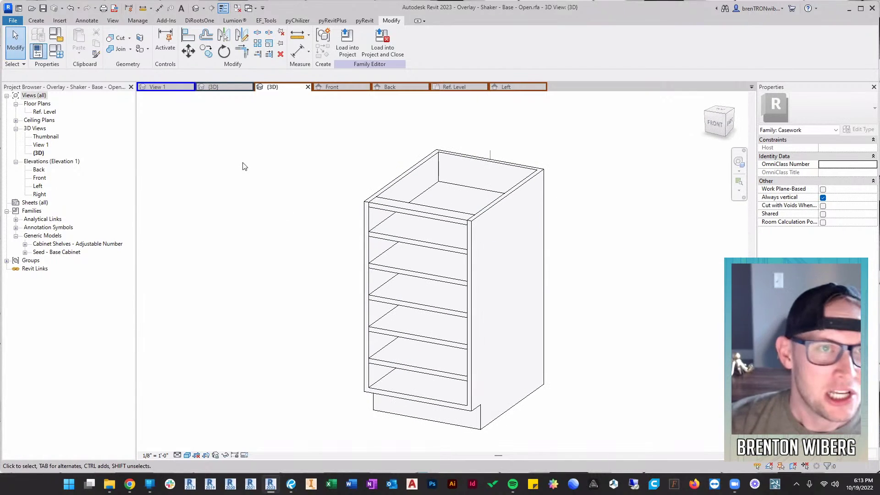
pyautogui.keyDown('shift'); pyautogui.moveTo(243, 282); pyautogui.dragTo(387, 280, button='middle'); pyautogui.keyUp('shift')
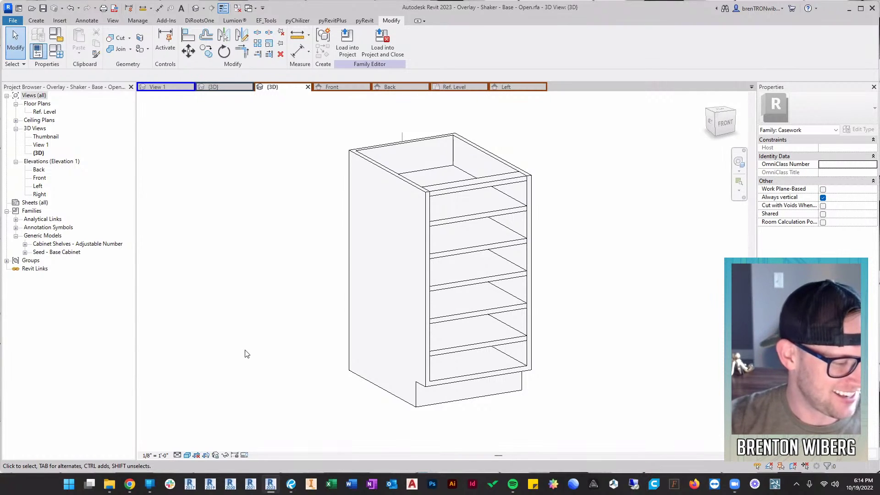
pyautogui.moveTo(278, 325)
pyautogui.keyDown('shift'); pyautogui.mouseDown(button='middle')
pyautogui.moveTo(292, 314)
pyautogui.moveTo(281, 326)
pyautogui.mouseUp(button='middle'); pyautogui.keyUp('shift')
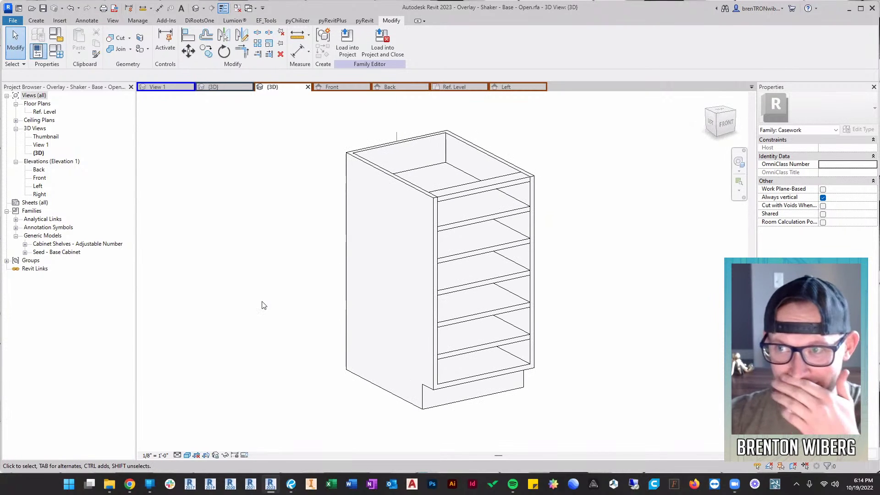
pyautogui.moveTo(297, 323)
pyautogui.keyDown('shift'); pyautogui.mouseDown(button='middle')
pyautogui.moveTo(301, 312)
pyautogui.moveTo(290, 324)
pyautogui.mouseUp(button='middle'); pyautogui.keyUp('shift')
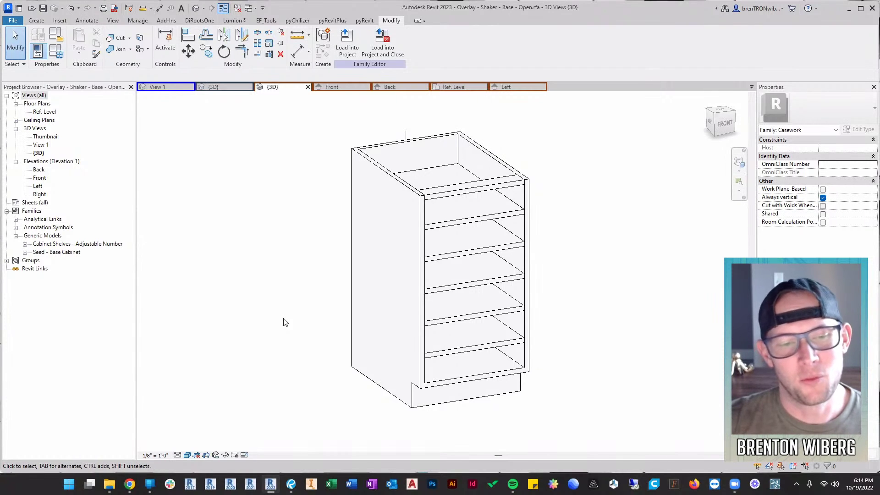
pyautogui.keyDown('shift'); pyautogui.moveTo(295, 351); pyautogui.dragTo(313, 339, button='middle'); pyautogui.keyUp('shift')
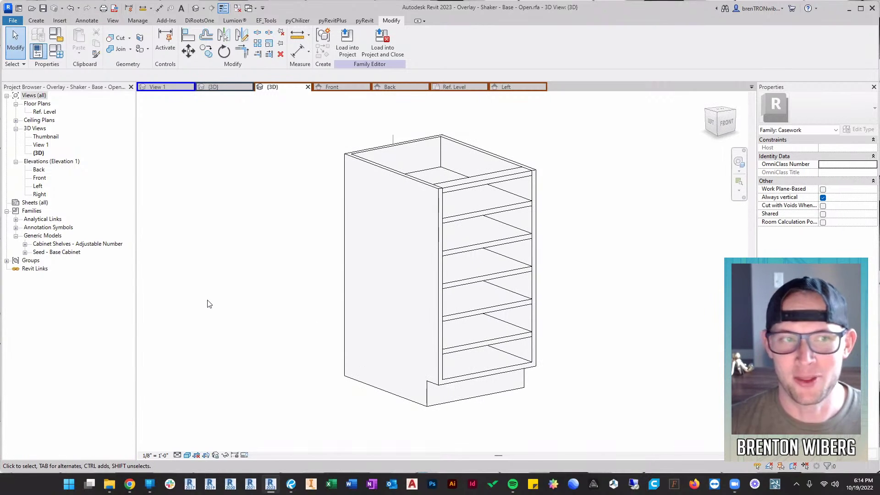
# Examine the cabinet's dimensions and reference planes in the Front and Back elevations, including the horizontal plane at mid-height
pyautogui.doubleClick(40, 179)
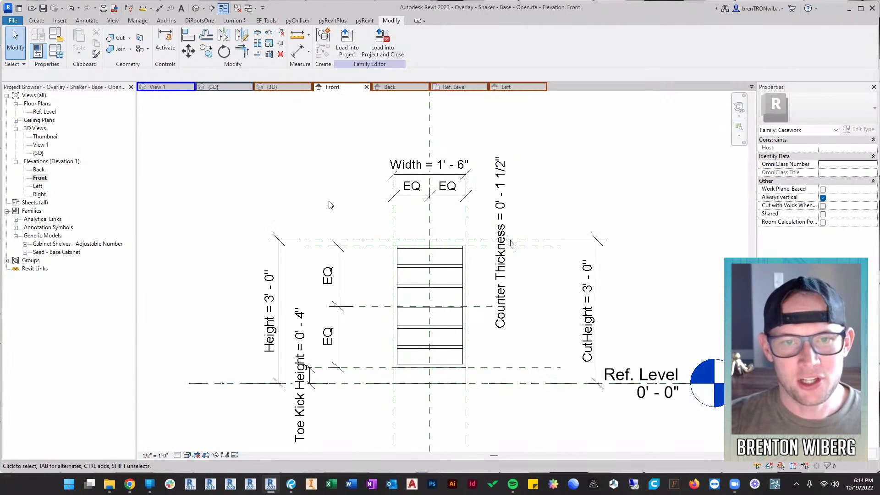
pyautogui.scroll(-3, 339, 205)
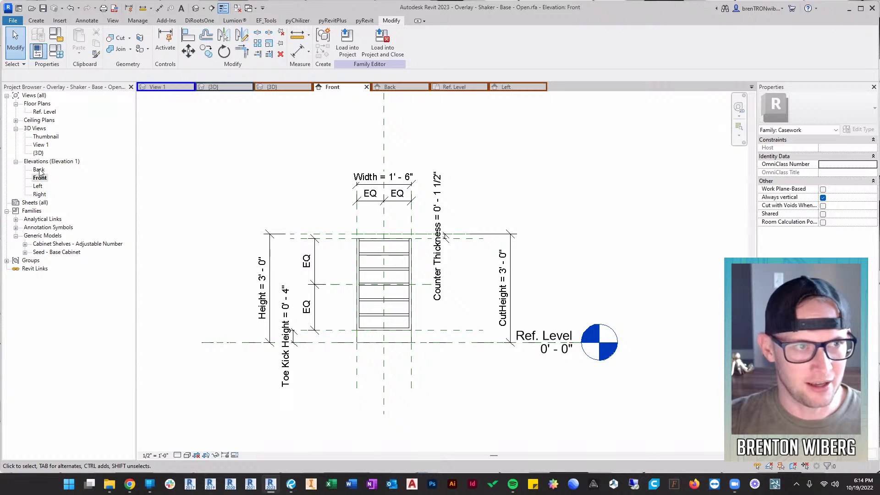
pyautogui.doubleClick(39, 171)
pyautogui.scroll(-3, 450, 197)
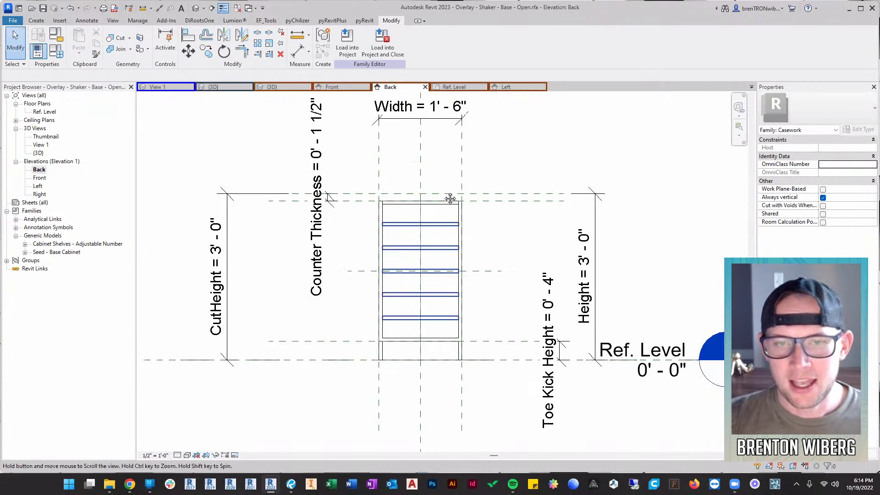
pyautogui.scroll(1, 395, 276)
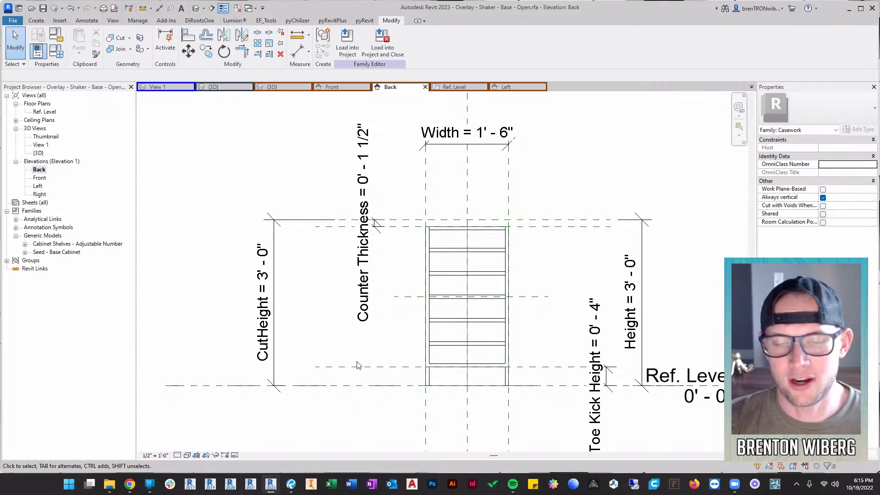
pyautogui.moveTo(372, 338); pyautogui.dragTo(364, 330, button='middle')
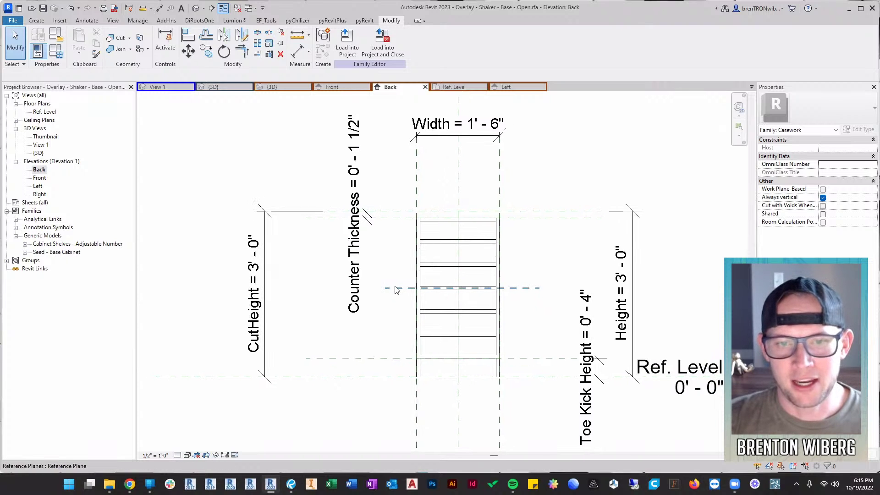
pyautogui.click(394, 288)
pyautogui.press('Escape')
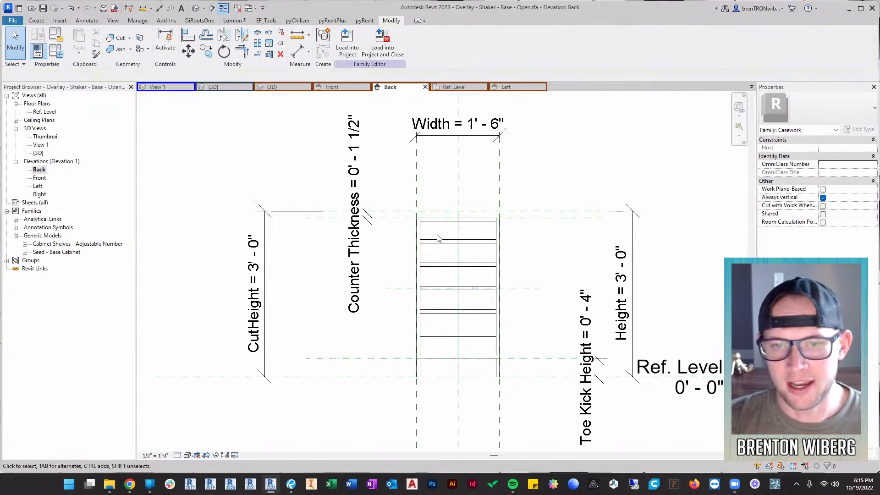
# Set the cabinet family's Height parameter to 3.5 feet (3' 6") and accept the change
pyautogui.click(38, 51)
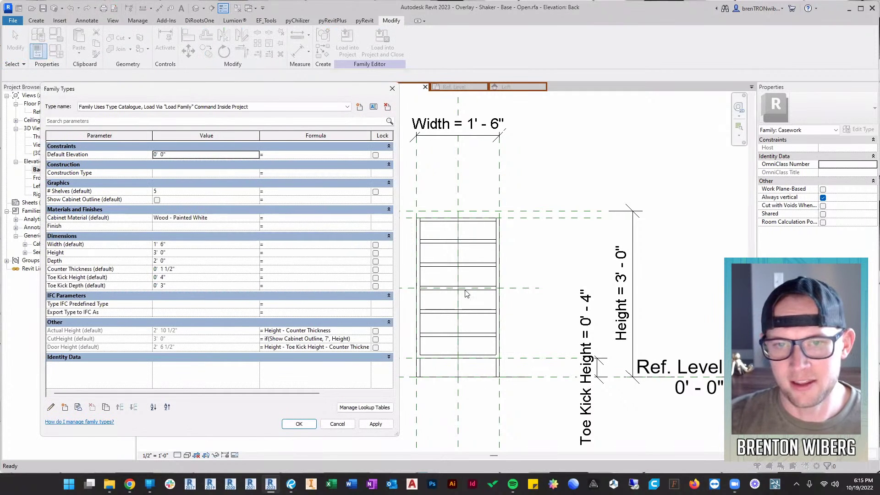
pyautogui.click(192, 245)
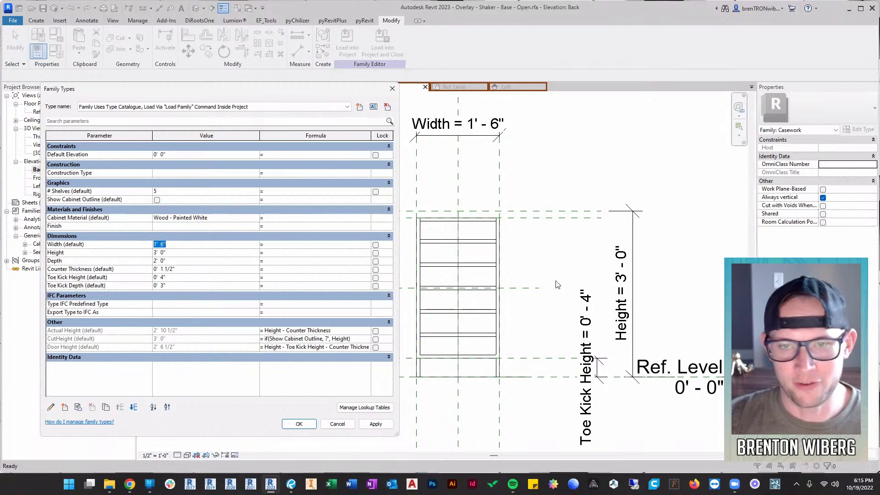
pyautogui.click(192, 253)
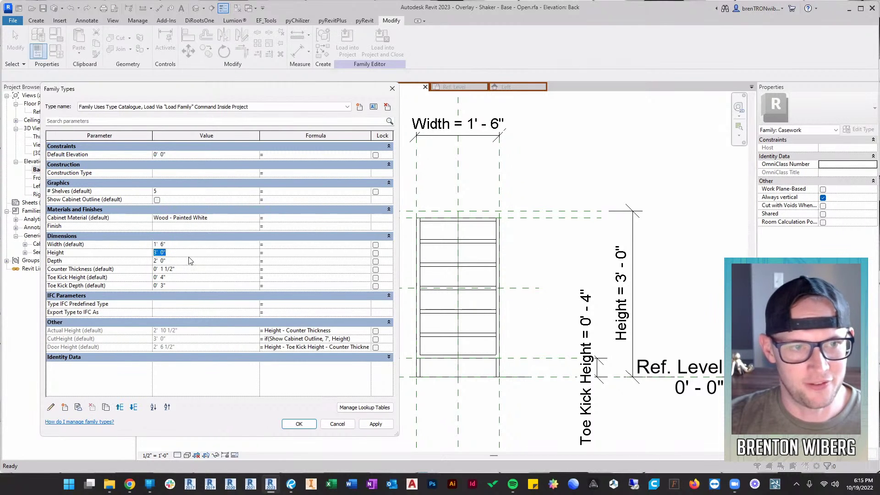
pyautogui.write('3.5')
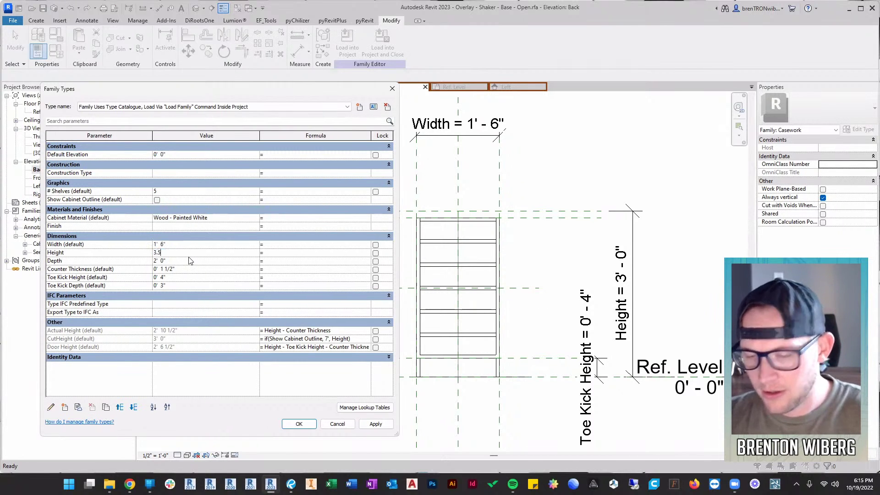
pyautogui.press('Tab')
pyautogui.click(299, 424)
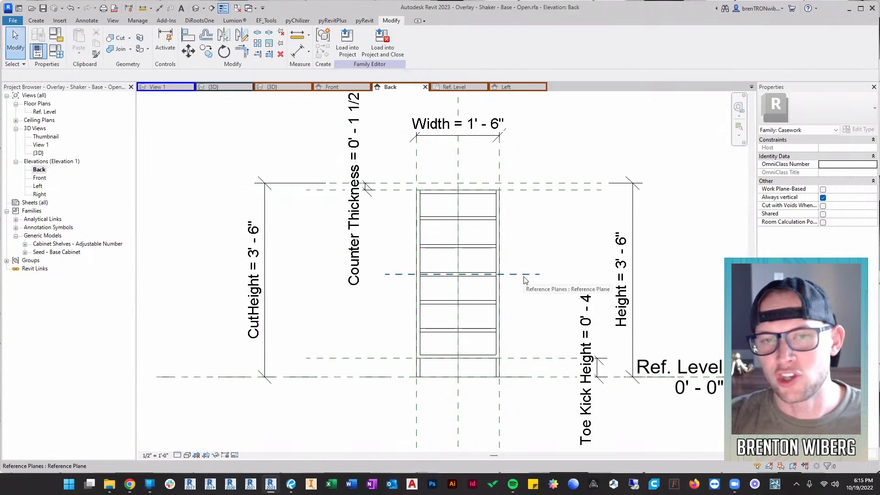
# Reveal the constraints in the Back elevation to inspect the equality dimensions, and hide them again
pyautogui.scroll(-2, 504, 264)
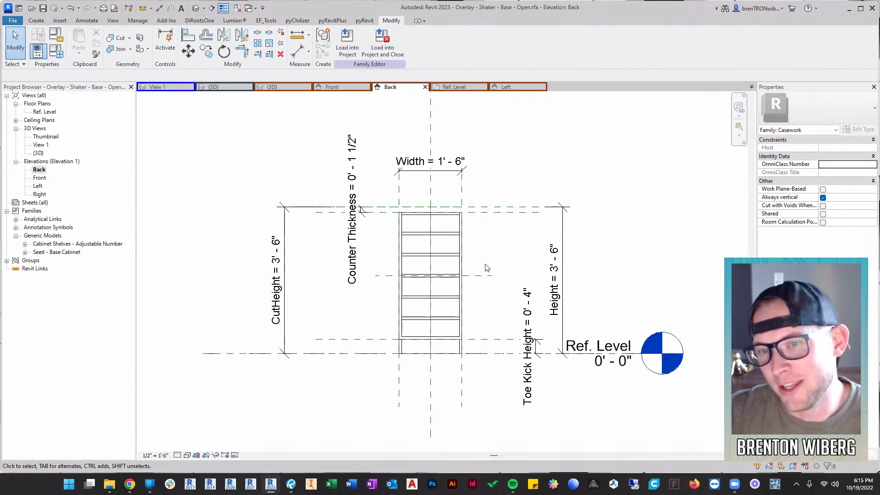
pyautogui.click(225, 456)
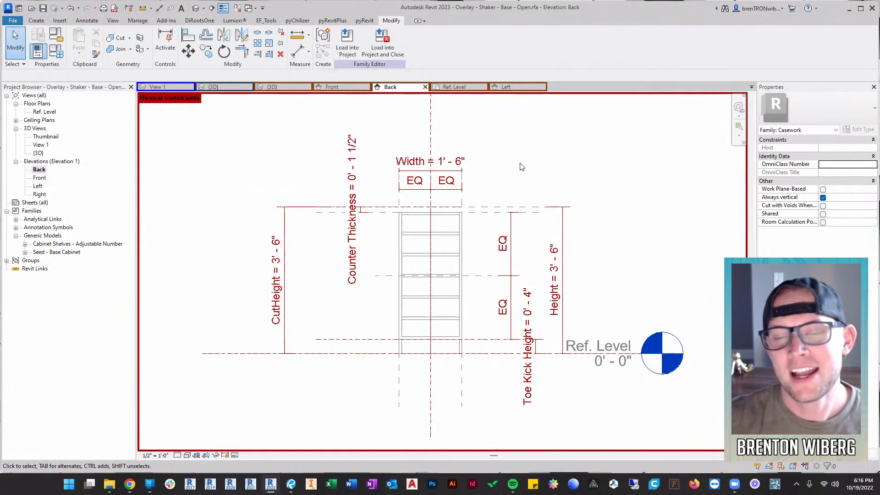
pyautogui.click(227, 455)
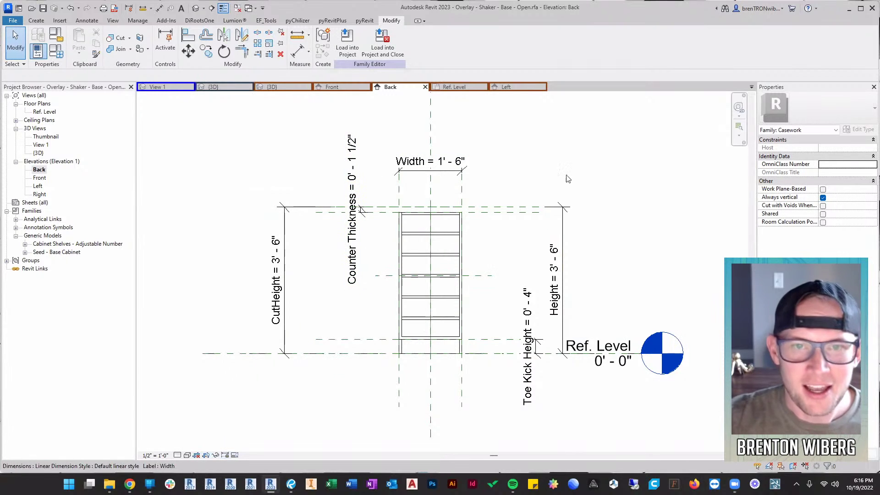
# Examine the cabinet's shelves, reference planes and height and width dimensions in the Back elevation
pyautogui.moveTo(537, 180)
pyautogui.mouseDown(button='middle')
pyautogui.moveTo(501, 208)
pyautogui.moveTo(472, 211)
pyautogui.moveTo(518, 208)
pyautogui.mouseUp(button='middle')
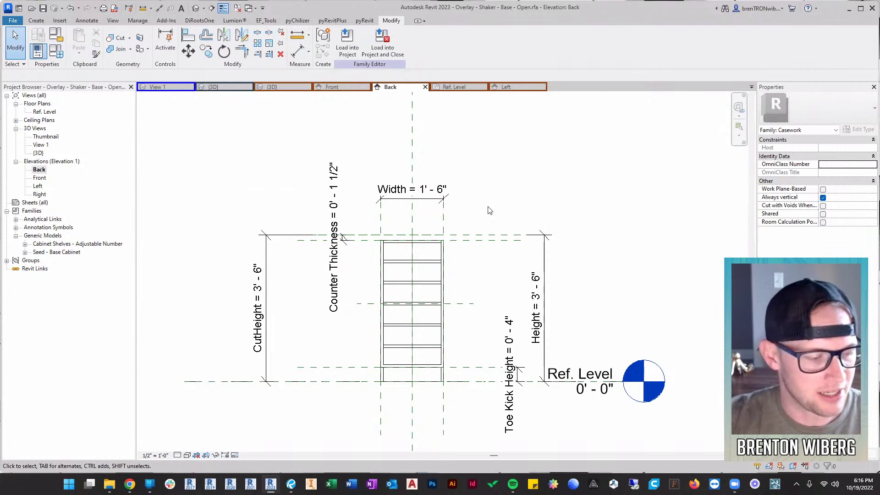
pyautogui.moveTo(355, 307); pyautogui.dragTo(364, 297, button='middle')
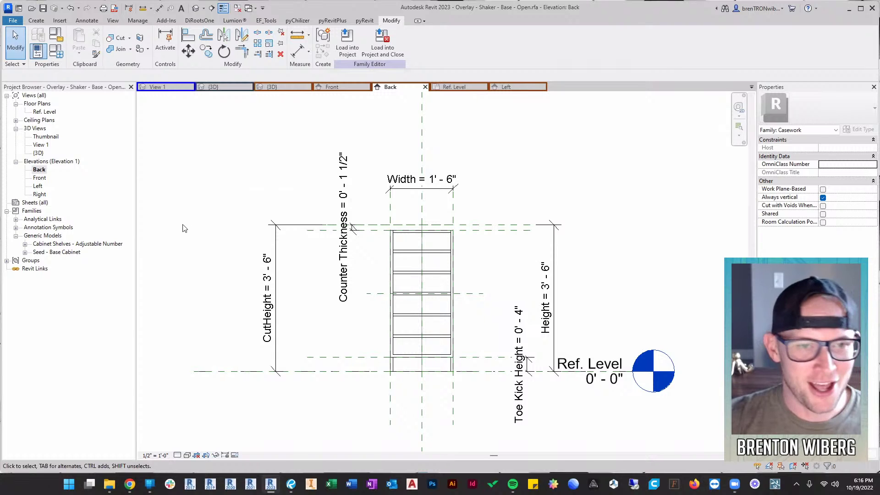
pyautogui.moveTo(185, 229); pyautogui.dragTo(206, 228, button='middle')
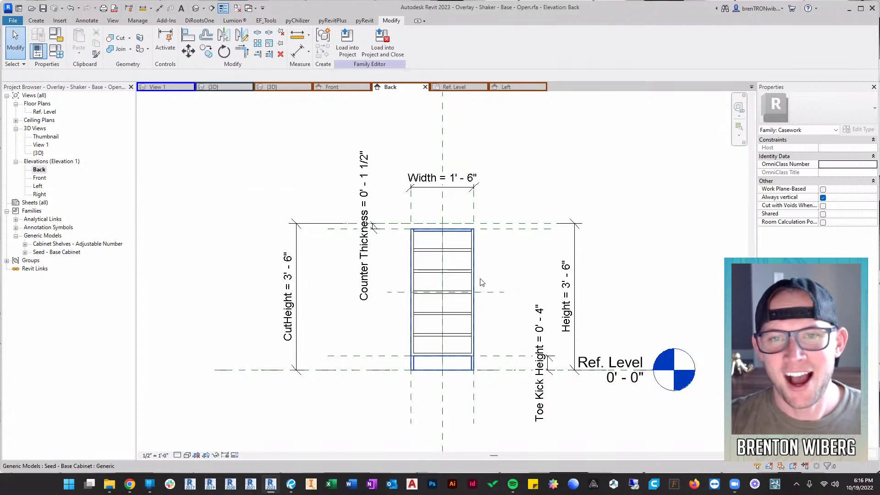
pyautogui.scroll(2, 500, 259)
pyautogui.scroll(1, 470, 267)
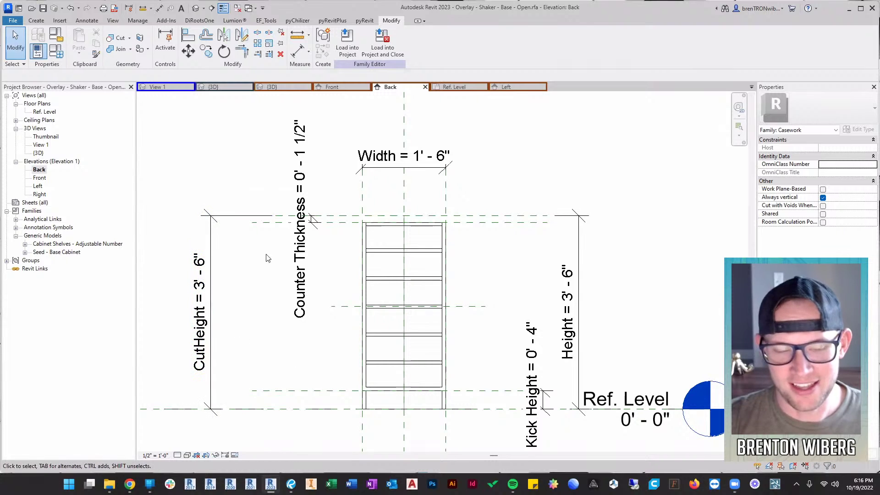
pyautogui.moveTo(504, 287); pyautogui.dragTo(535, 283, button='middle')
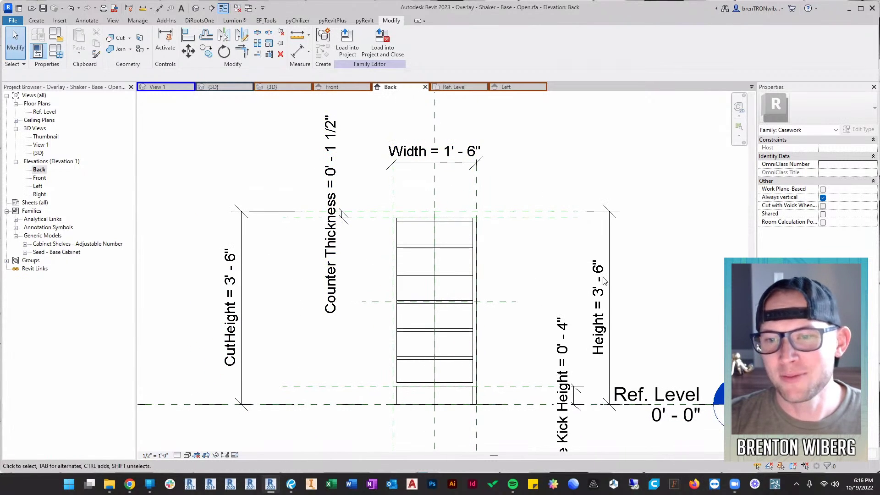
pyautogui.scroll(-1, 541, 266)
pyautogui.moveTo(541, 267); pyautogui.dragTo(520, 262, button='middle')
pyautogui.scroll(1, 509, 234)
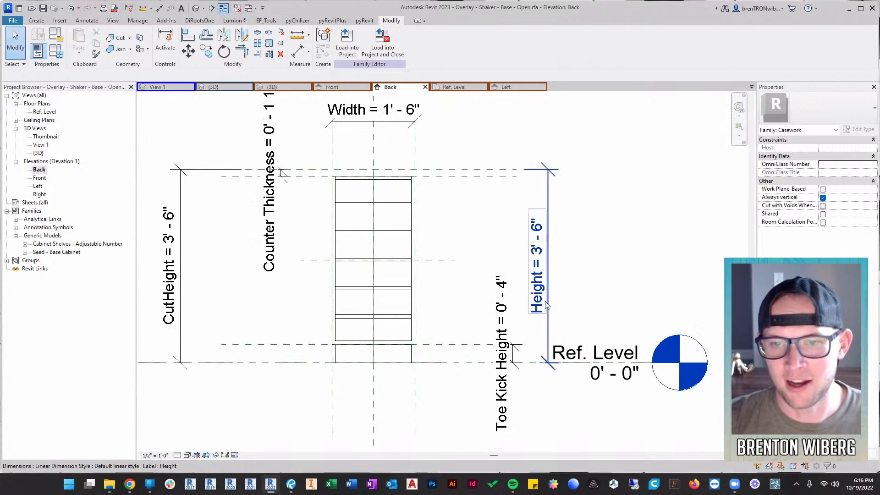
pyautogui.moveTo(419, 265); pyautogui.dragTo(464, 277, button='middle')
# Switch to the Front elevation and inspect the Counter Thickness dimension and the equality dimensions around the cabinet
pyautogui.click(348, 87)
pyautogui.scroll(2, 388, 280)
pyautogui.scroll(-1, 438, 228)
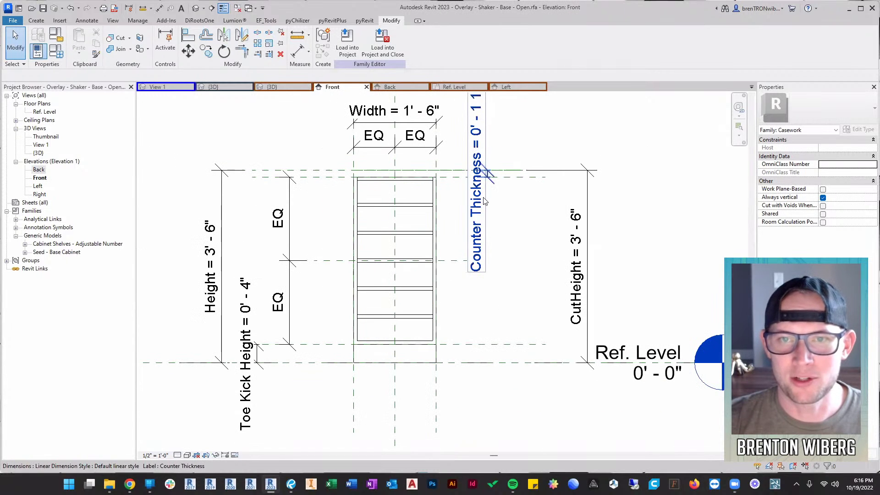
pyautogui.click(487, 195)
pyautogui.scroll(3, 488, 188)
pyautogui.click(491, 249)
pyautogui.scroll(-4, 490, 249)
pyautogui.moveTo(536, 249); pyautogui.dragTo(581, 218, button='middle')
pyautogui.moveTo(452, 255); pyautogui.dragTo(412, 271, button='middle')
# Set the Front elevation's view scale to 1 1/2" = 1'-0" so the dimension text is smaller
pyautogui.click(155, 455)
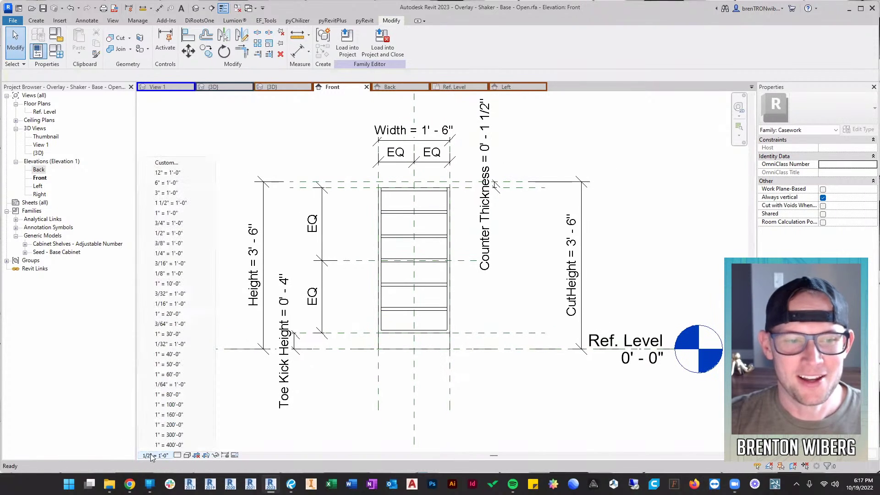
pyautogui.click(173, 203)
pyautogui.scroll(3, 507, 191)
pyautogui.moveTo(556, 195); pyautogui.dragTo(681, 202, button='middle')
pyautogui.scroll(-2, 607, 197)
pyautogui.moveTo(619, 248); pyautogui.dragTo(582, 255, button='middle')
pyautogui.scroll(2, 504, 151)
pyautogui.click(507, 143)
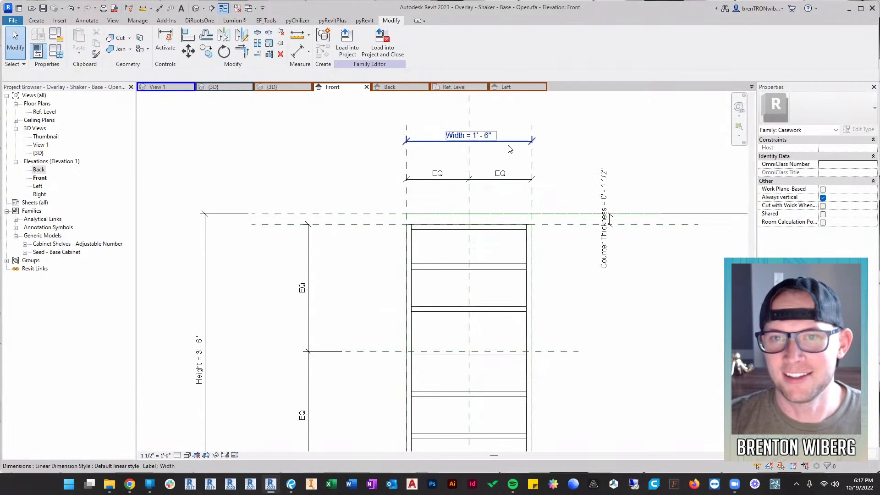
pyautogui.press('Escape')
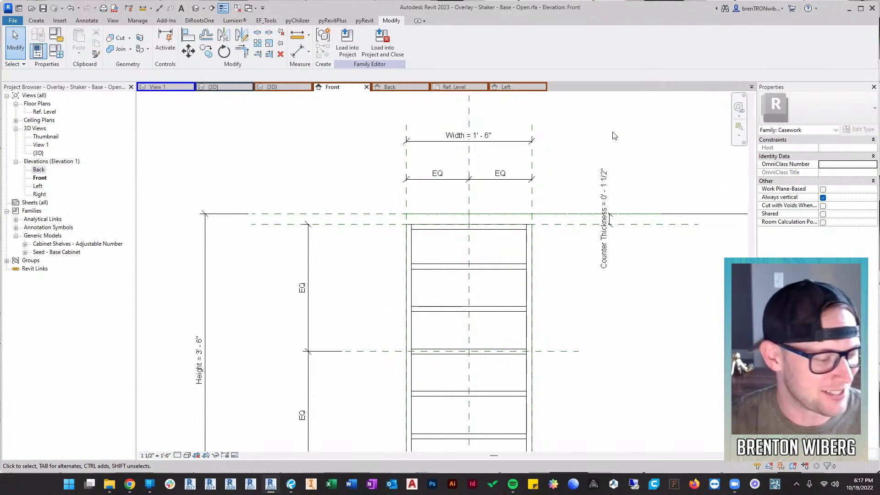
# Inspect the Counter Thickness dimension and the shelves in the rescaled Front elevation, leaving nothing selected
pyautogui.scroll(-3, 506, 276)
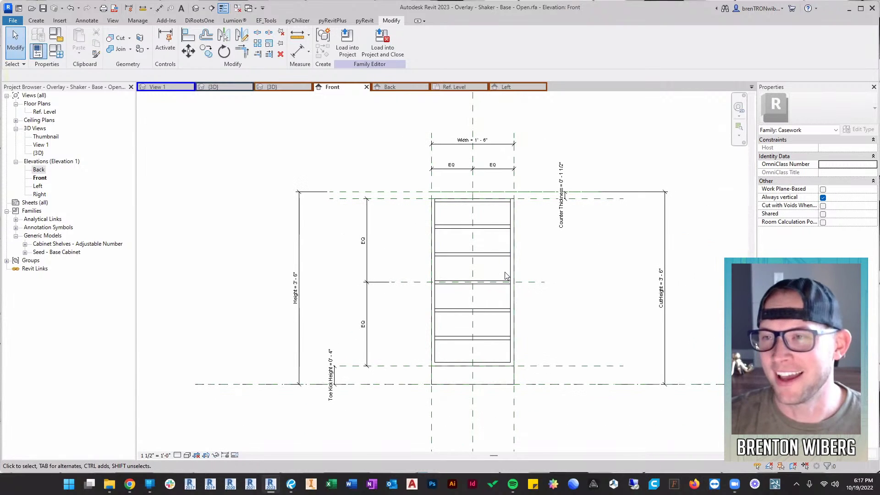
pyautogui.click(562, 211)
pyautogui.scroll(2, 558, 257)
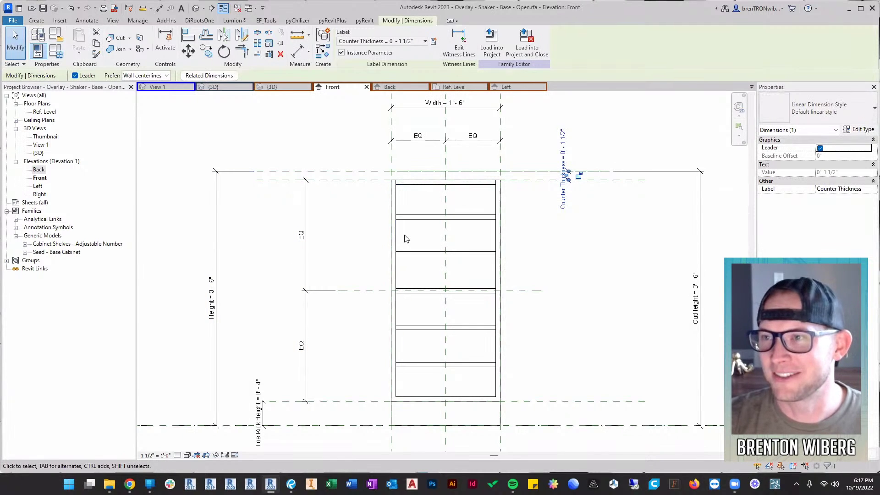
pyautogui.click(297, 204)
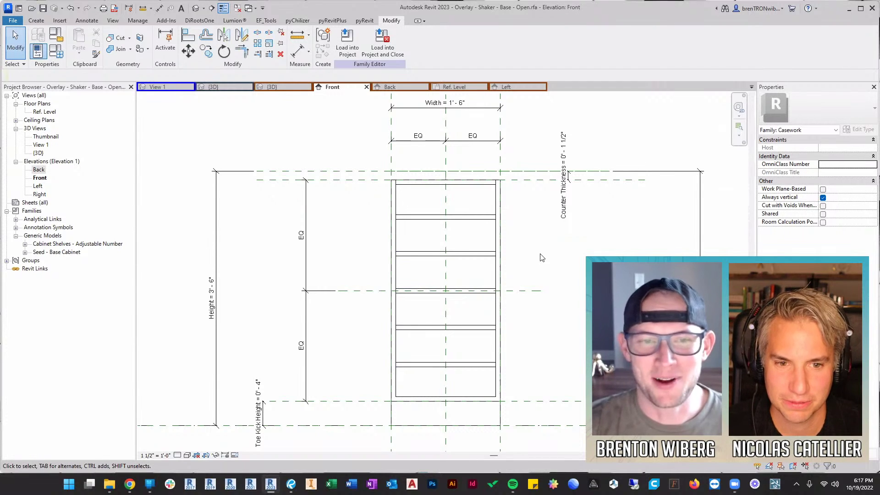
pyautogui.scroll(-2, 544, 261)
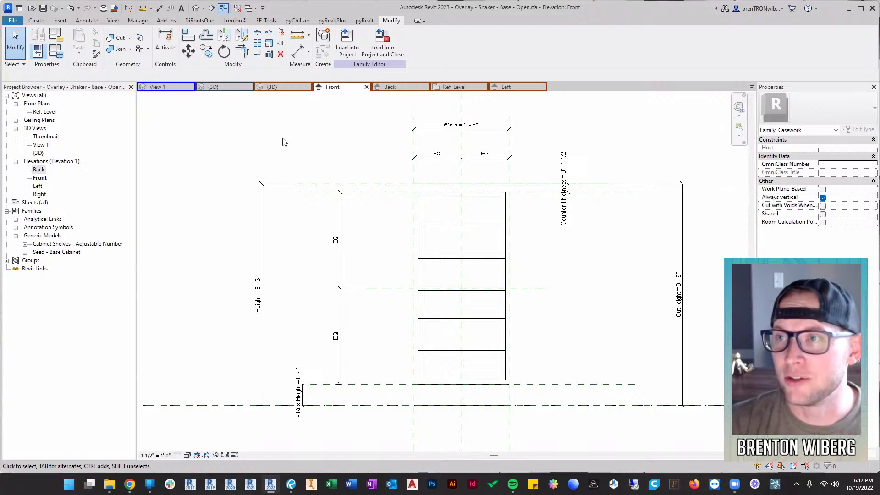
pyautogui.click(450, 225)
pyautogui.click(635, 238)
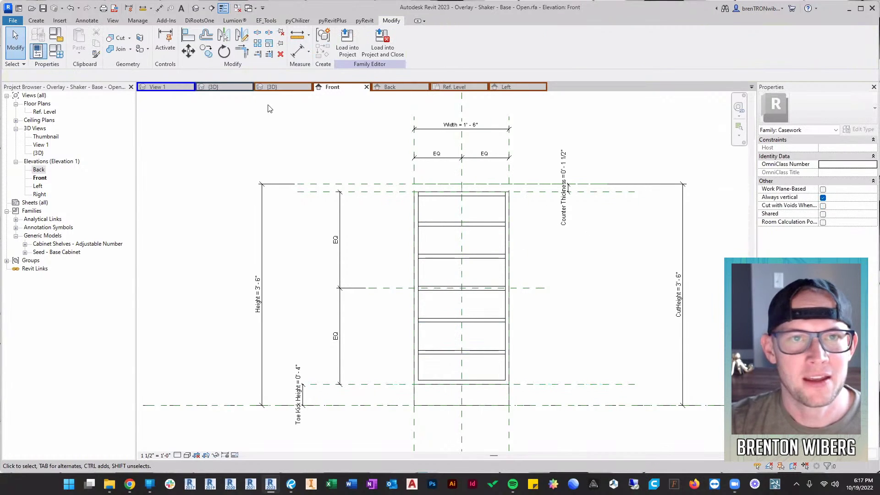
# Close the Front elevation and the remaining views of the Overlay - Shaker - Base - Open family without saving its changes
pyautogui.click(367, 87)
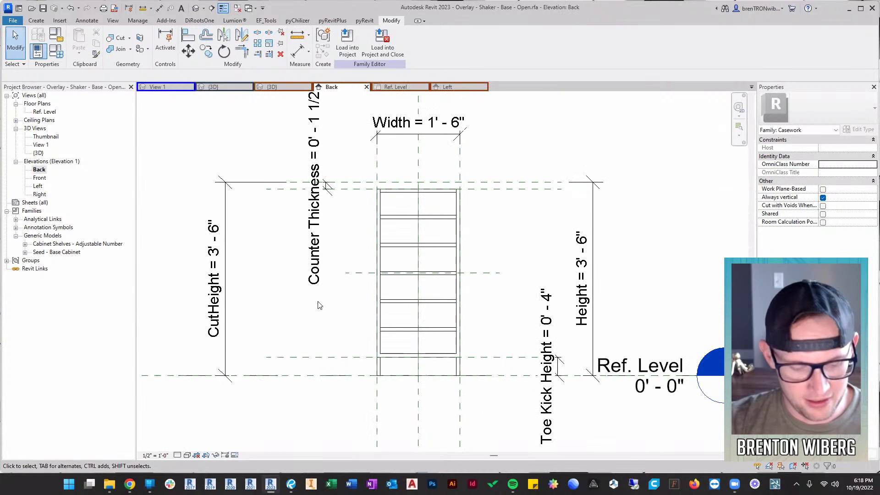
pyautogui.hotkey('ctrl', 'F4')
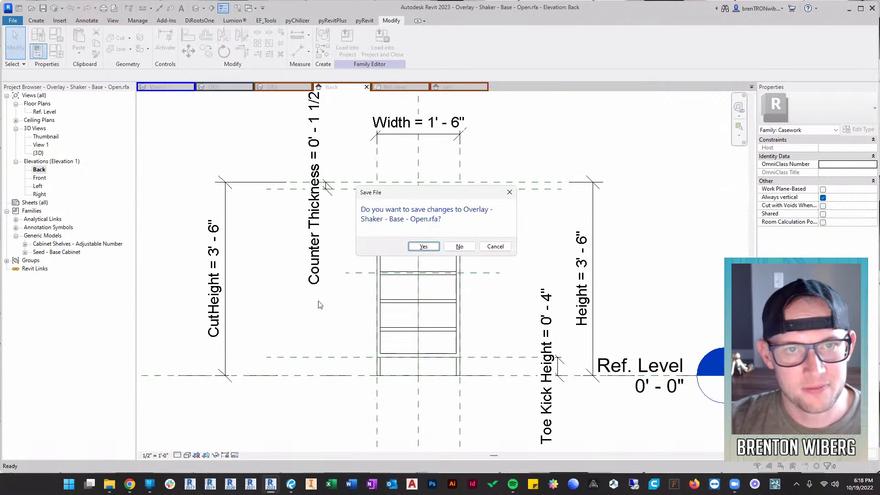
pyautogui.click(455, 248)
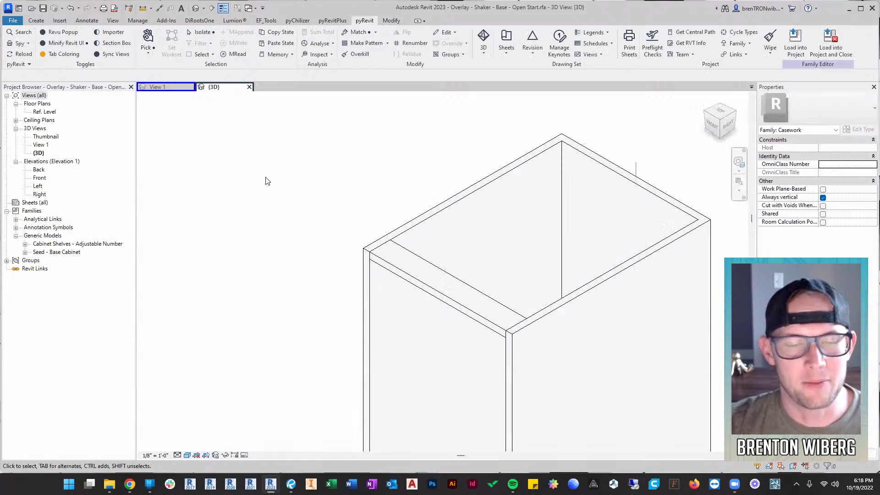
pyautogui.click(13, 19)
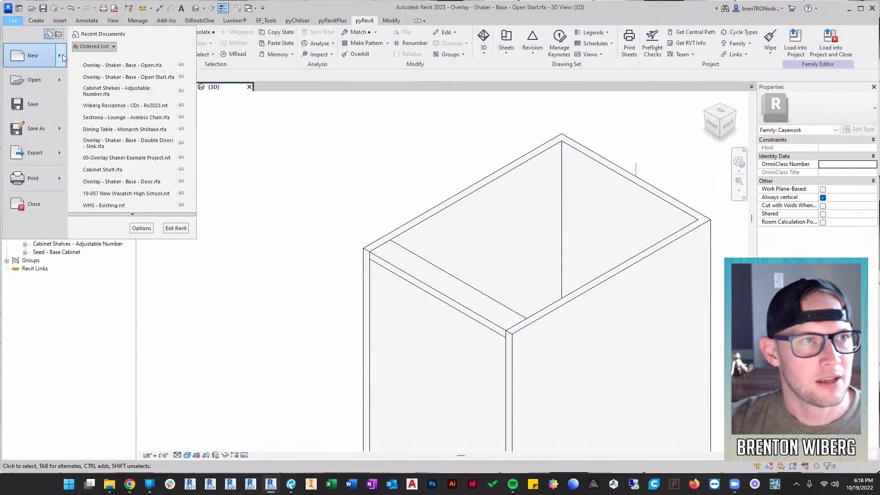
pyautogui.moveTo(62, 54)
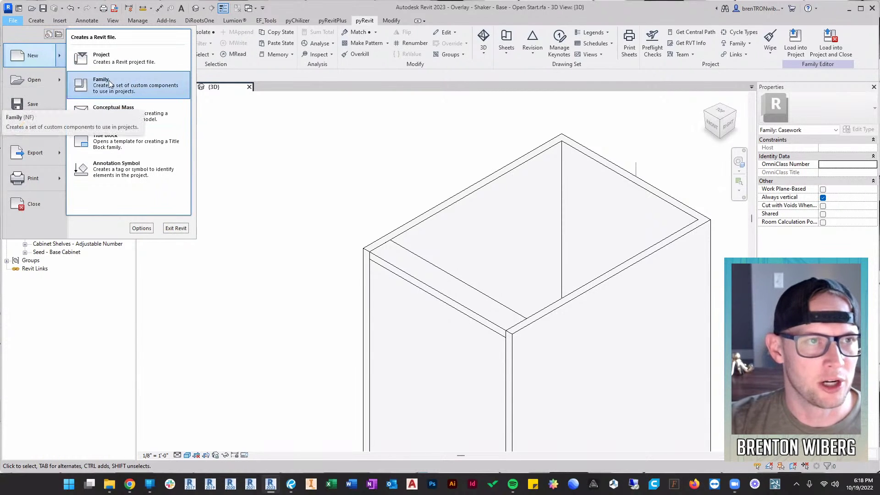
pyautogui.click(351, 224)
pyautogui.keyDown('shift'); pyautogui.moveTo(350, 224); pyautogui.dragTo(590, 215, button='middle'); pyautogui.keyUp('shift')
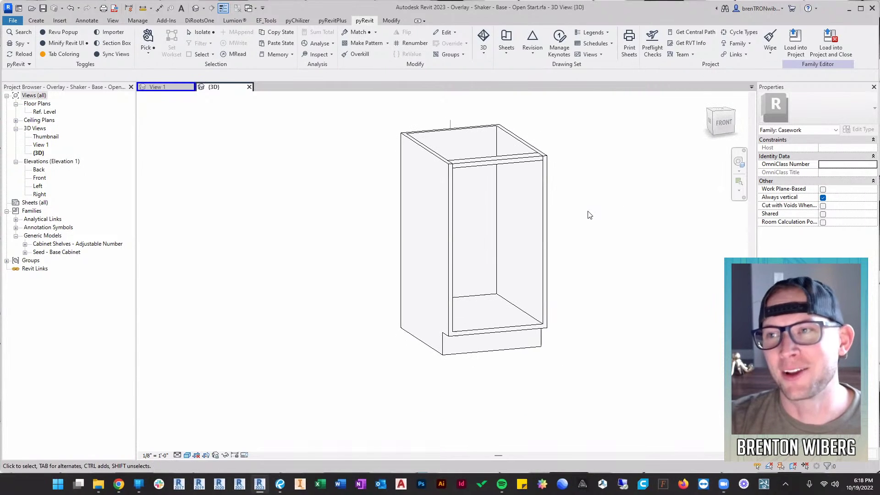
pyautogui.moveTo(570, 269)
pyautogui.keyDown('shift'); pyautogui.mouseDown(button='middle')
pyautogui.moveTo(490, 241)
pyautogui.moveTo(550, 246)
pyautogui.moveTo(501, 266)
pyautogui.moveTo(442, 222)
pyautogui.moveTo(449, 277)
pyautogui.moveTo(497, 269)
pyautogui.moveTo(456, 219)
pyautogui.moveTo(418, 252)
pyautogui.moveTo(471, 261)
pyautogui.mouseUp(button='middle'); pyautogui.keyUp('shift')
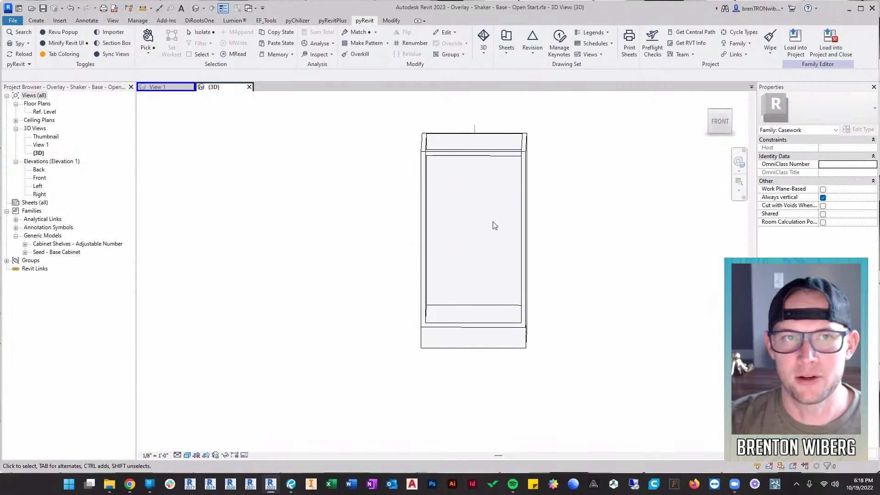
pyautogui.keyDown('shift'); pyautogui.moveTo(494, 226); pyautogui.dragTo(481, 235, button='middle'); pyautogui.keyUp('shift')
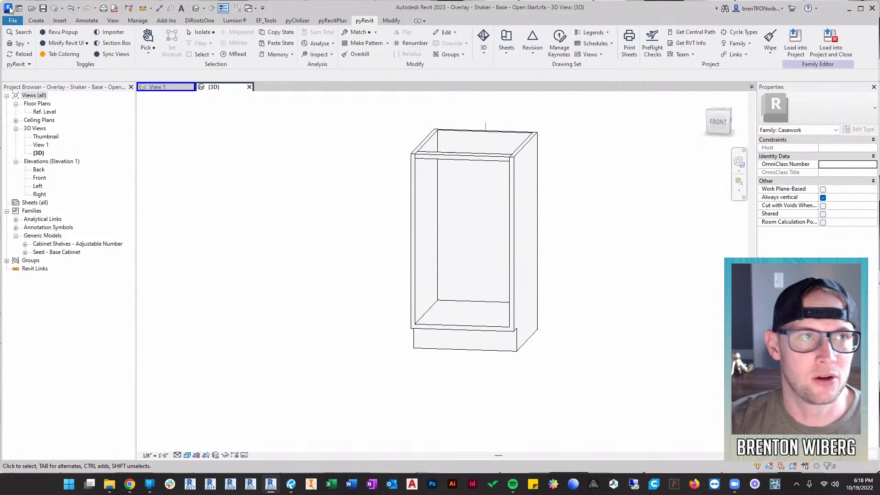
# Start a new family and open the English-Imperial template folder
pyautogui.click(14, 21)
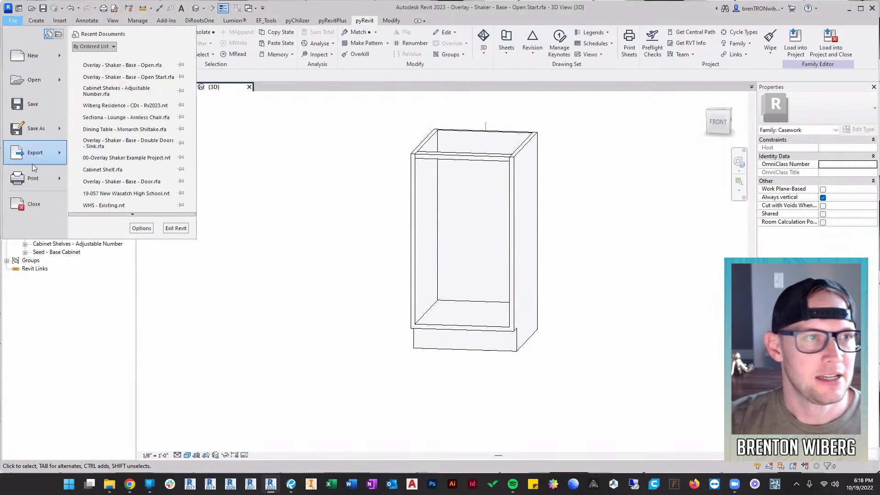
pyautogui.moveTo(62, 56)
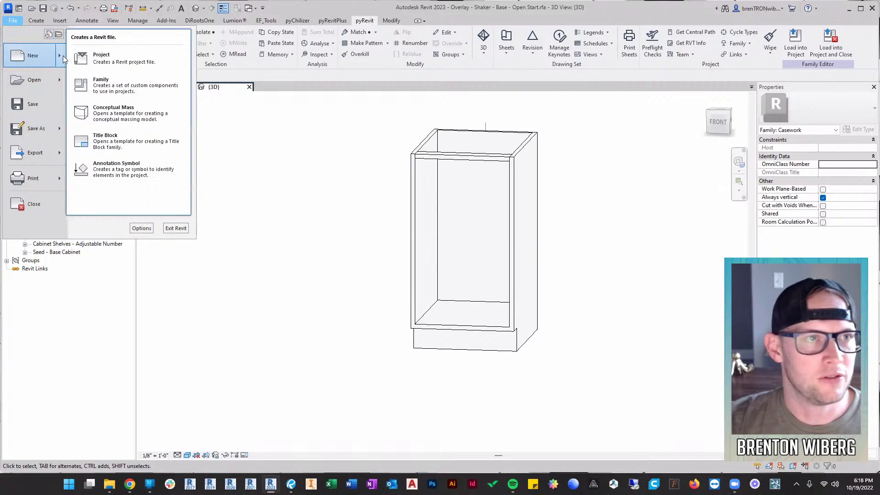
pyautogui.click(115, 93)
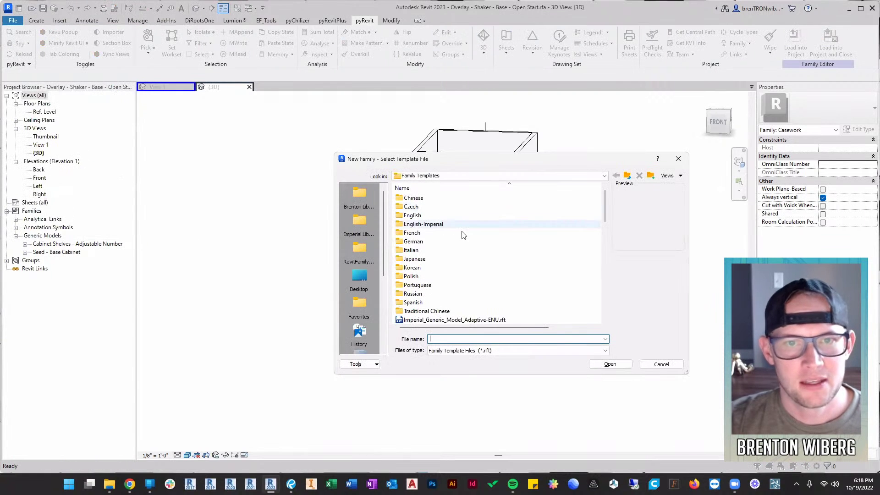
pyautogui.click(432, 224)
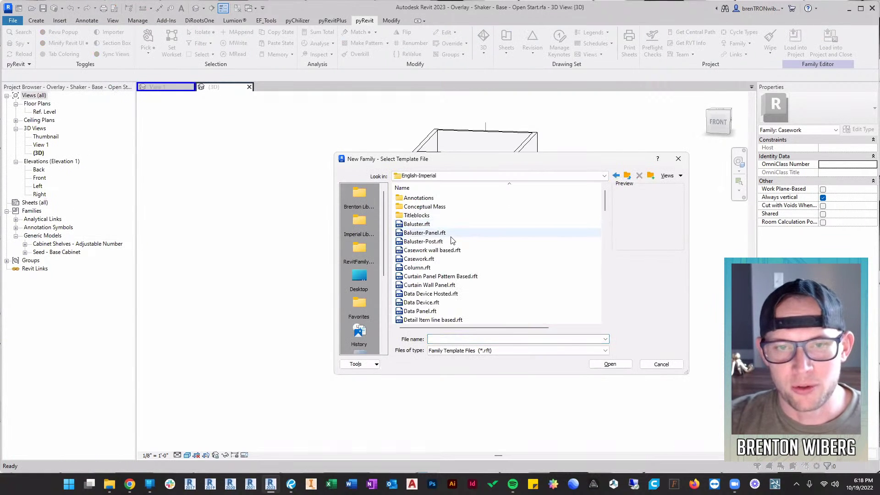
# Enlarge the template selection dialog in height and width so that more template files are listed
pyautogui.scroll(-4, 459, 271)
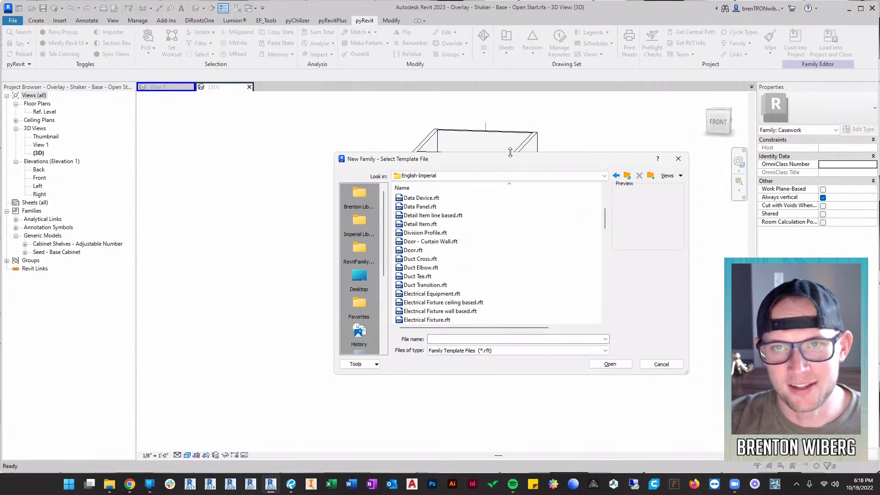
pyautogui.moveTo(510, 153); pyautogui.dragTo(510, 59)
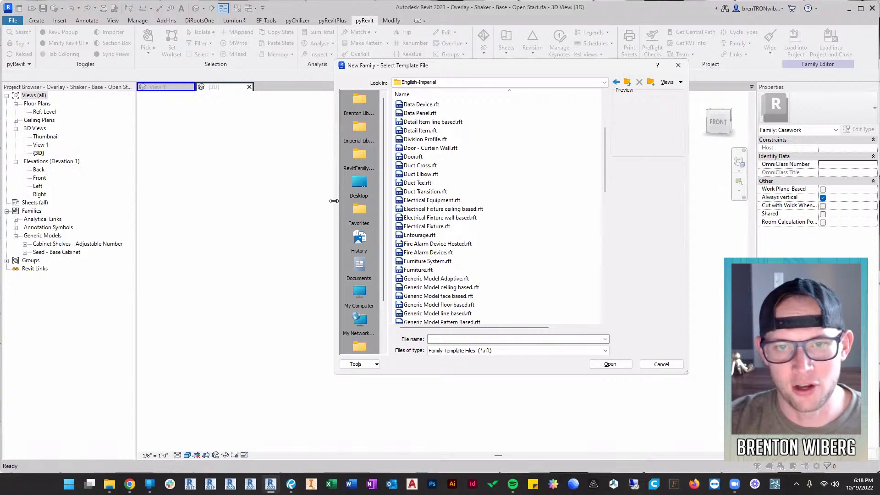
pyautogui.moveTo(333, 201); pyautogui.dragTo(165, 201)
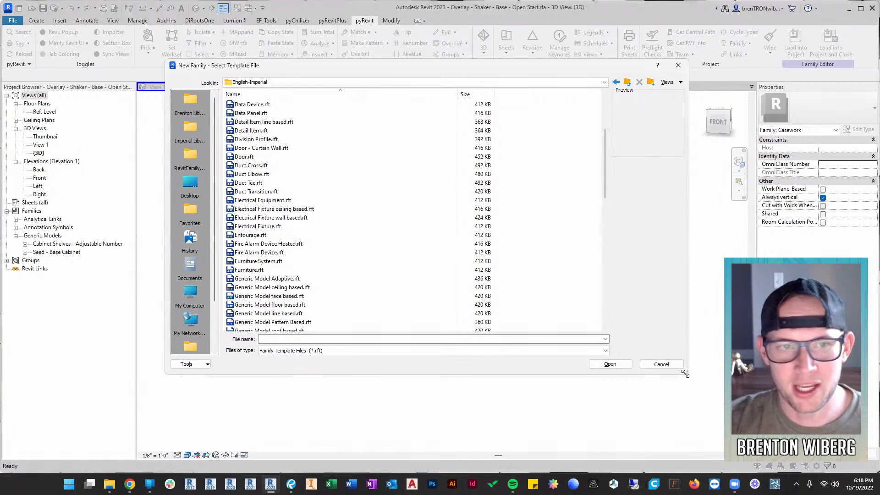
pyautogui.moveTo(685, 374); pyautogui.dragTo(683, 416)
# Select the Generic Model.rft template, comparing it with the Linear Lighting Fixture.rft template
pyautogui.scroll(-3, 285, 219)
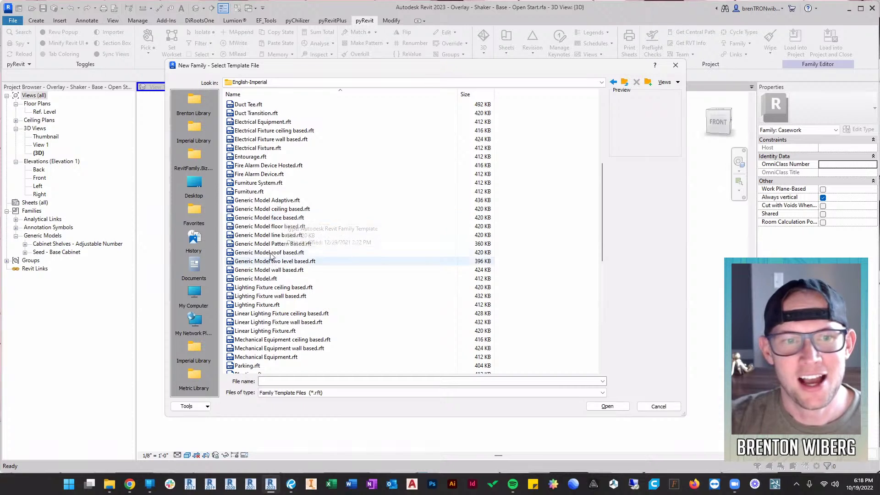
pyautogui.click(267, 279)
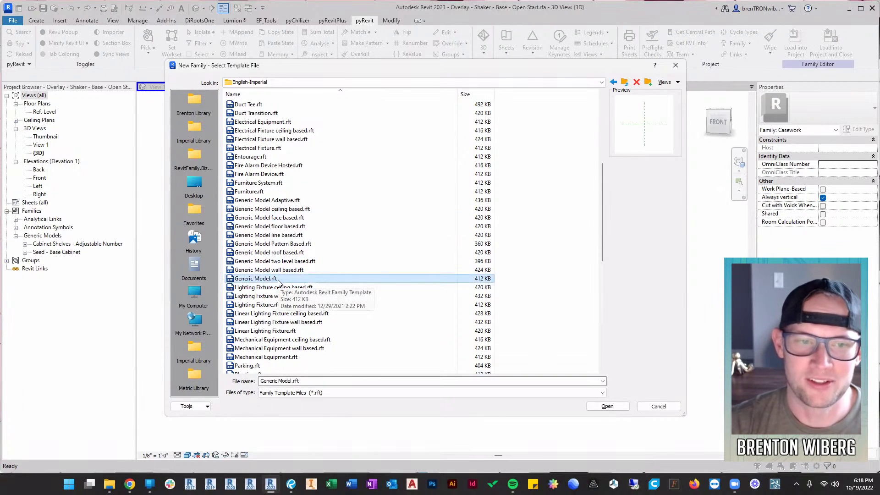
pyautogui.click(297, 278)
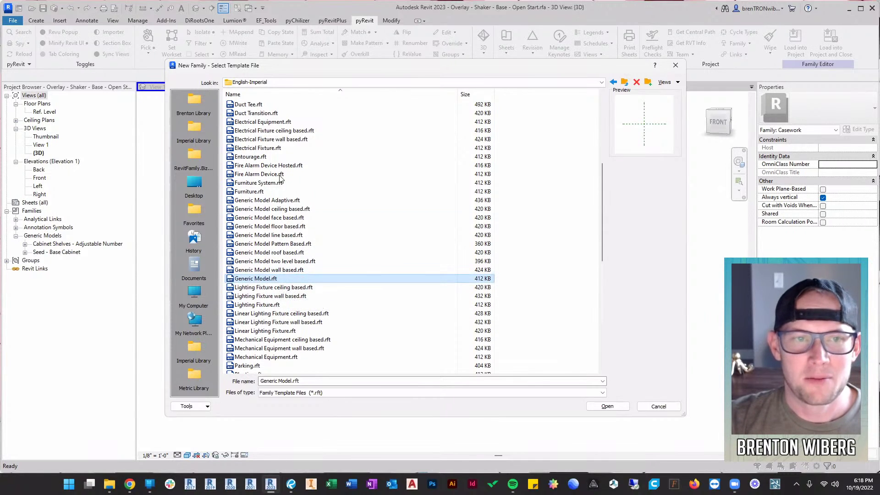
pyautogui.click(272, 331)
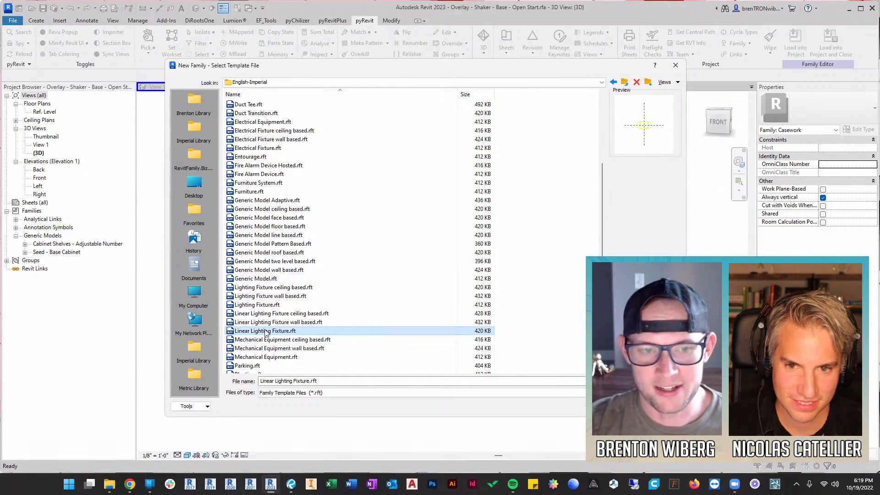
pyautogui.click(261, 280)
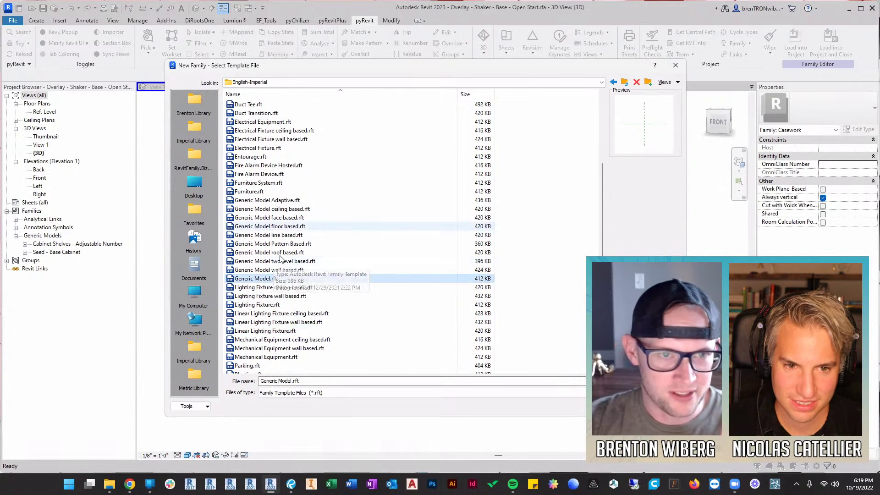
# Create the new family from the Generic Model face based.rft template
pyautogui.click(274, 218)
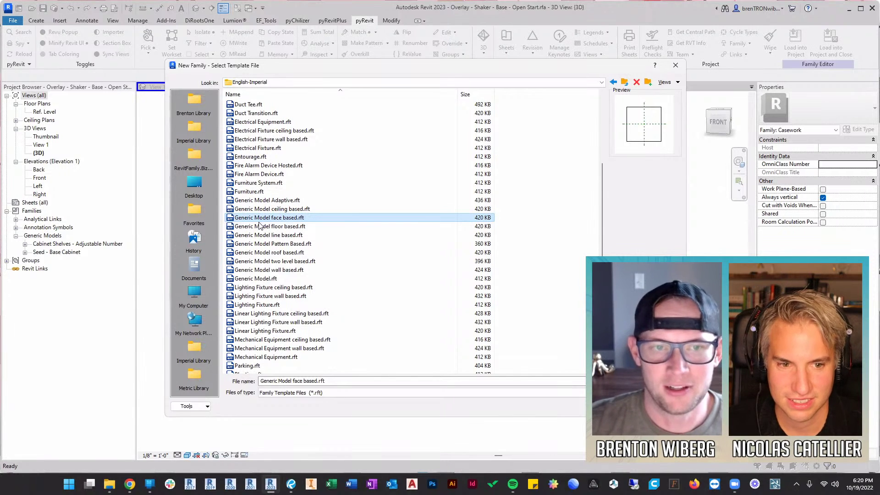
pyautogui.click(266, 219)
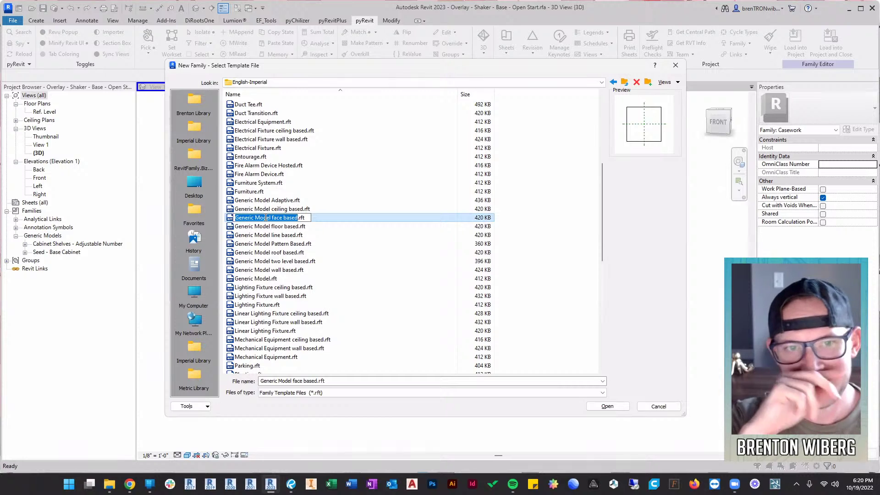
pyautogui.click(269, 289)
pyautogui.click(256, 218)
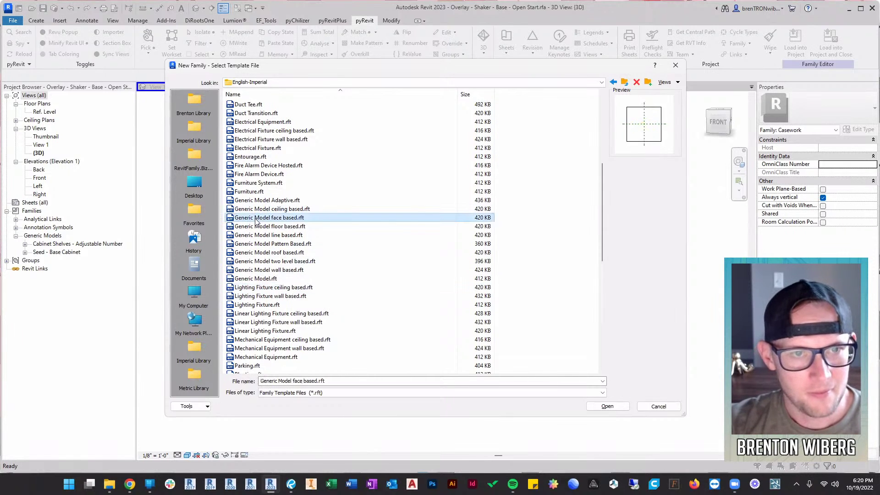
pyautogui.click(613, 408)
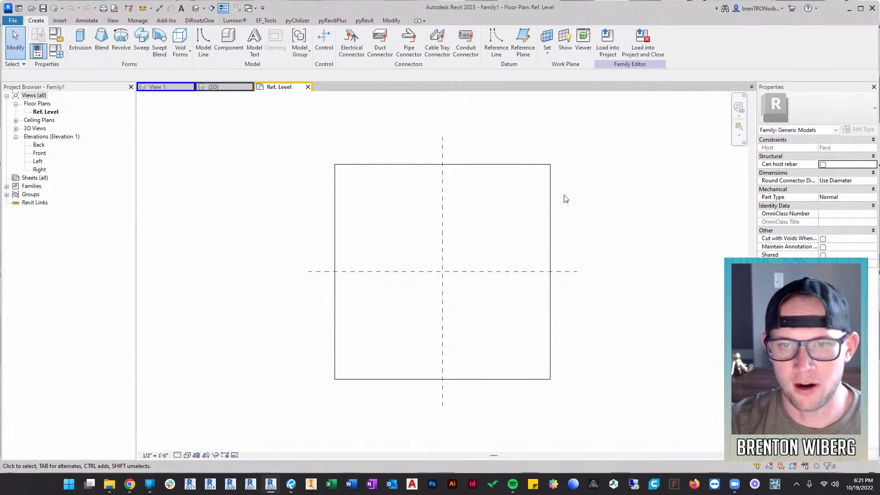
# Examine the host extrusion in the Left elevation, and the open cabinet in the Overlay - Shaker - Base - Open Start family's 3D view
pyautogui.doubleClick(38, 162)
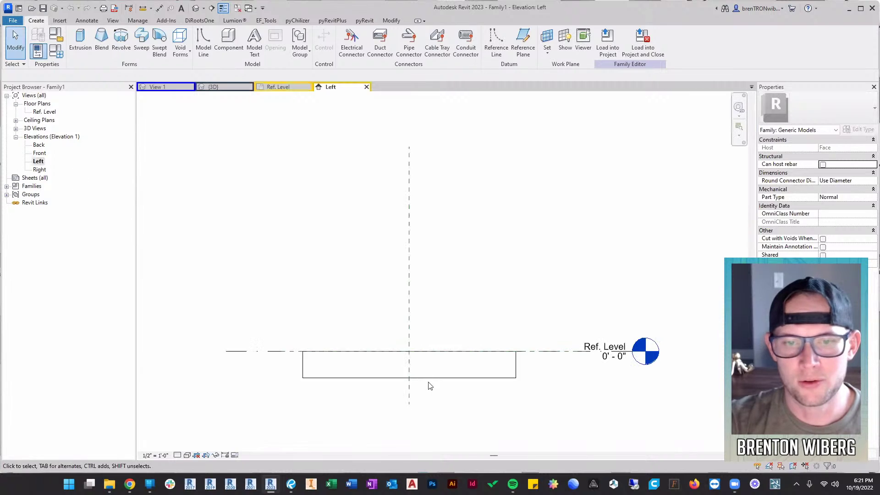
pyautogui.scroll(1, 388, 323)
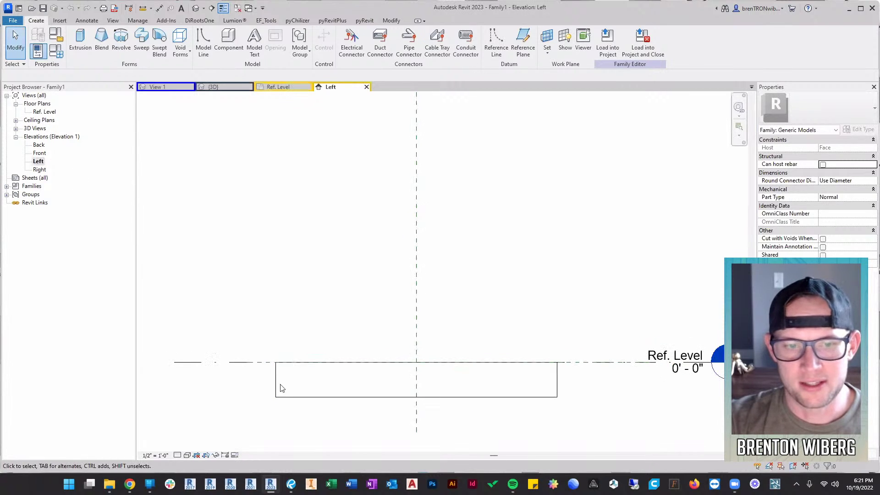
pyautogui.click(281, 360)
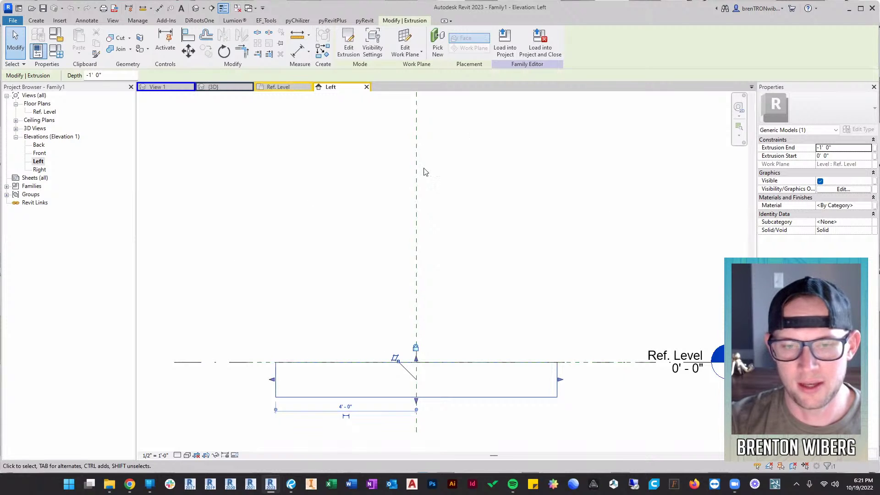
pyautogui.scroll(-1, 394, 280)
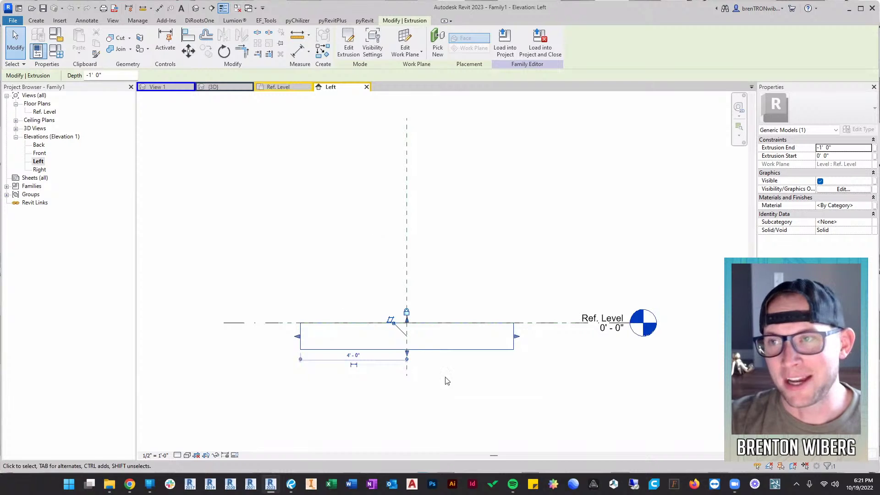
pyautogui.press('Escape')
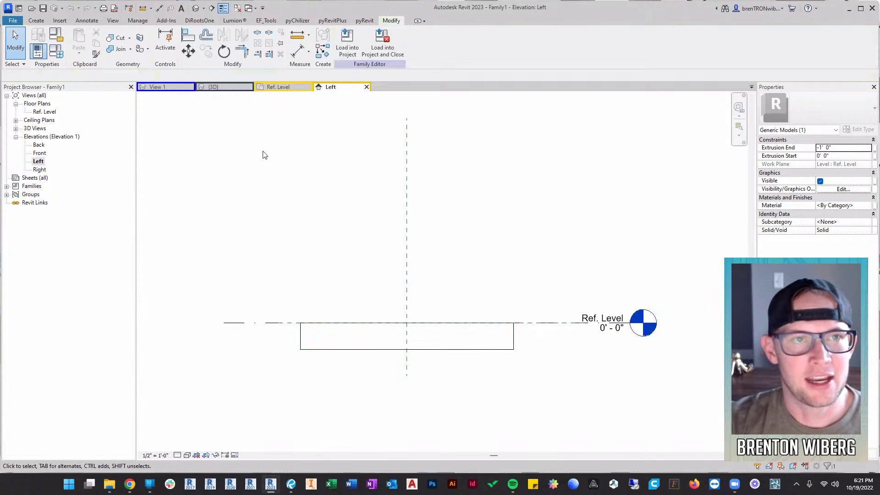
pyautogui.click(223, 91)
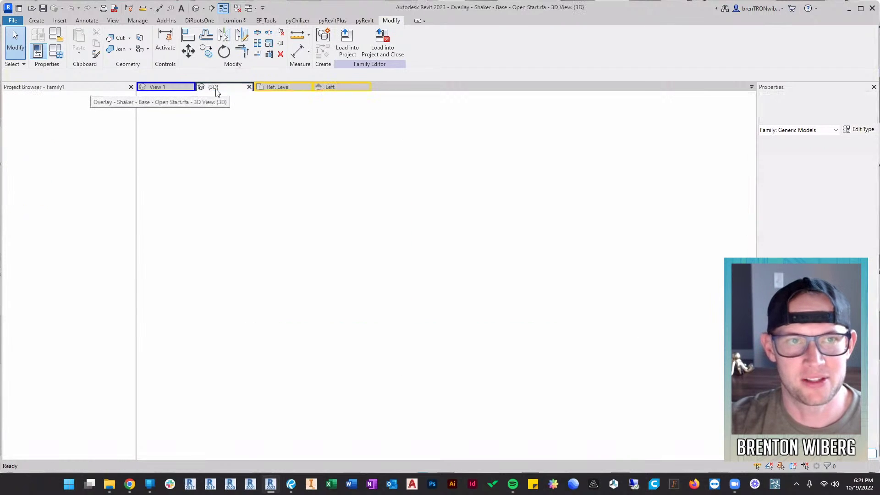
pyautogui.keyDown('shift'); pyautogui.moveTo(556, 250); pyautogui.dragTo(527, 287, button='middle'); pyautogui.keyUp('shift')
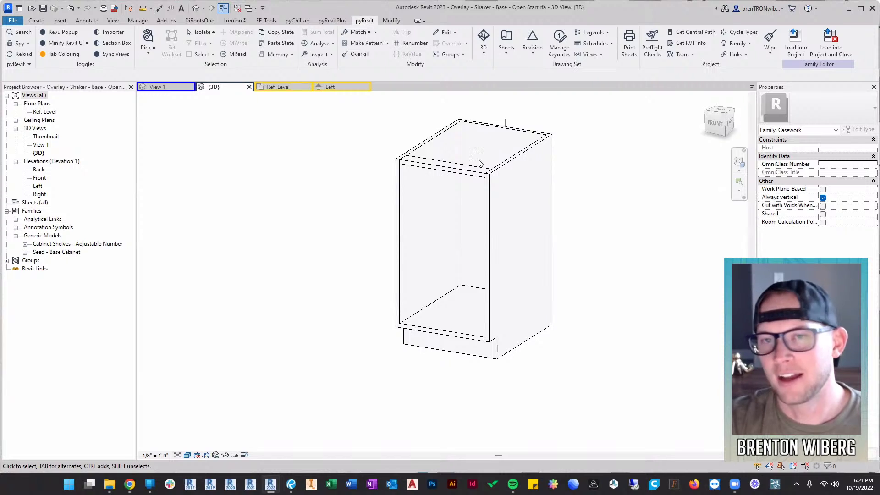
pyautogui.keyDown('shift'); pyautogui.moveTo(335, 281); pyautogui.dragTo(312, 161, button='middle'); pyautogui.keyUp('shift')
# In Family1's Ref. Level plan, draw a vertical reference plane about 3'-5 5/8" left of the vertical center plane
pyautogui.click(278, 87)
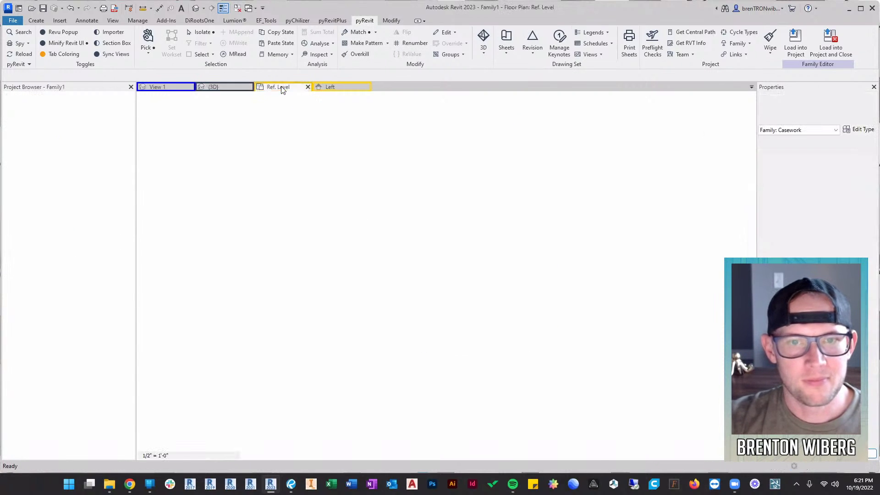
pyautogui.moveTo(443, 255); pyautogui.dragTo(431, 289, button='middle')
pyautogui.scroll(4, 395, 243)
pyautogui.scroll(-1, 421, 292)
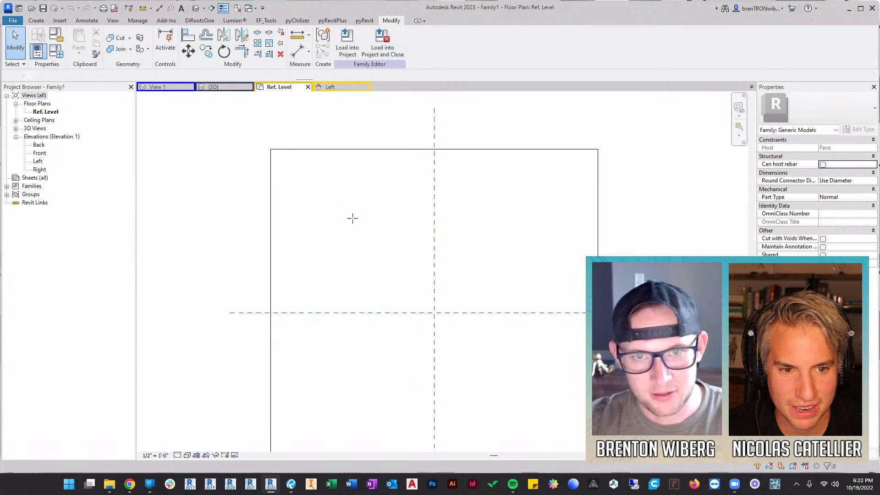
pyautogui.press('r')
pyautogui.press('p')
pyautogui.click(292, 212)
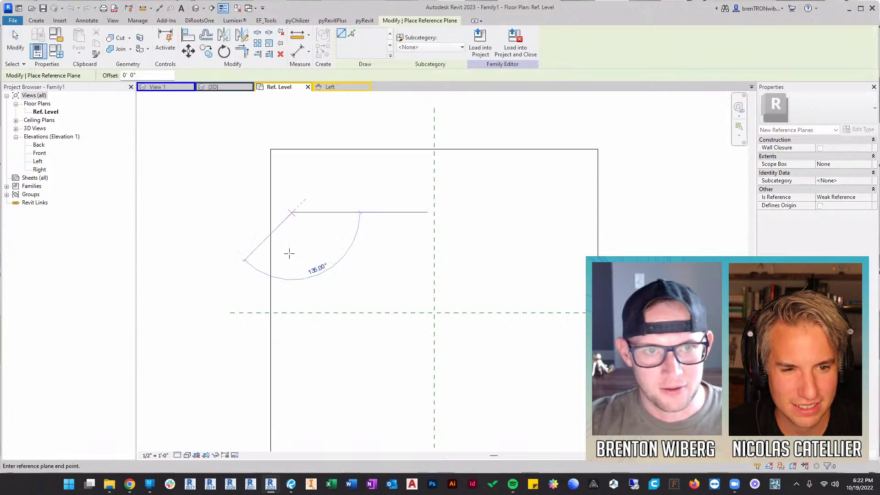
pyautogui.click(292, 446)
pyautogui.press('Escape')
# Mirror the left vertical reference plane about the vertical center plane
pyautogui.click(294, 244)
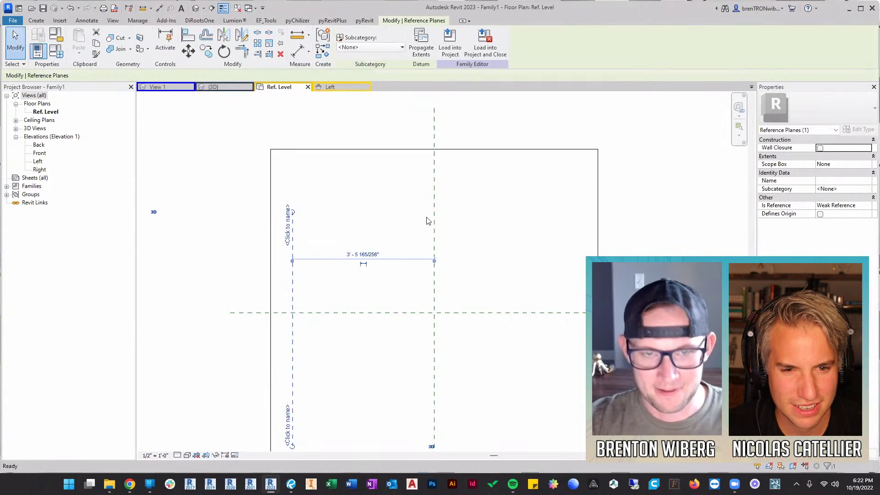
pyautogui.press('m')
pyautogui.click(435, 224)
# Lengthen the left vertical reference plane so both ends extend past the host extrusion's outline
pyautogui.scroll(-1, 324, 300)
pyautogui.click(302, 219)
pyautogui.moveTo(302, 198); pyautogui.dragTo(302, 131)
pyautogui.moveTo(301, 404); pyautogui.dragTo(300, 440)
# Delete the mirrored reference plane on the right and mirror the lengthened left plane about the vertical center plane again
pyautogui.click(587, 183)
pyautogui.click(547, 226)
pyautogui.press('Delete')
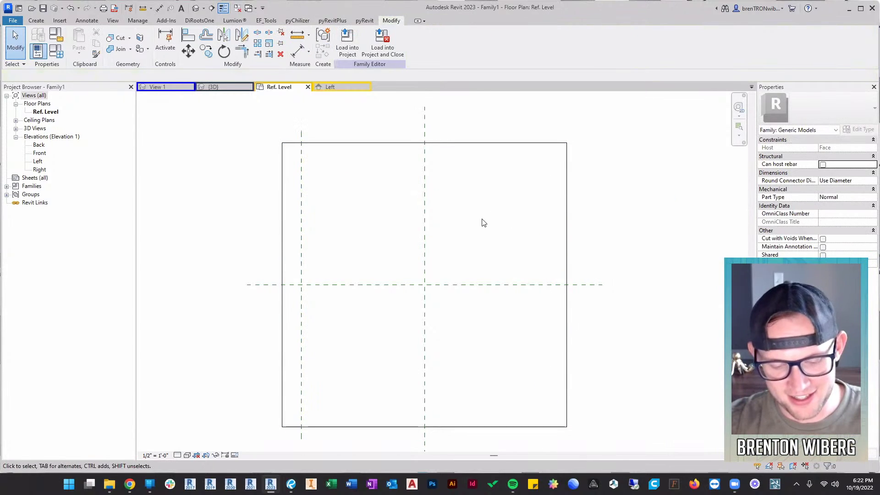
pyautogui.click(302, 177)
pyautogui.press('m')
pyautogui.press('m')
pyautogui.click(425, 163)
pyautogui.press('Escape')
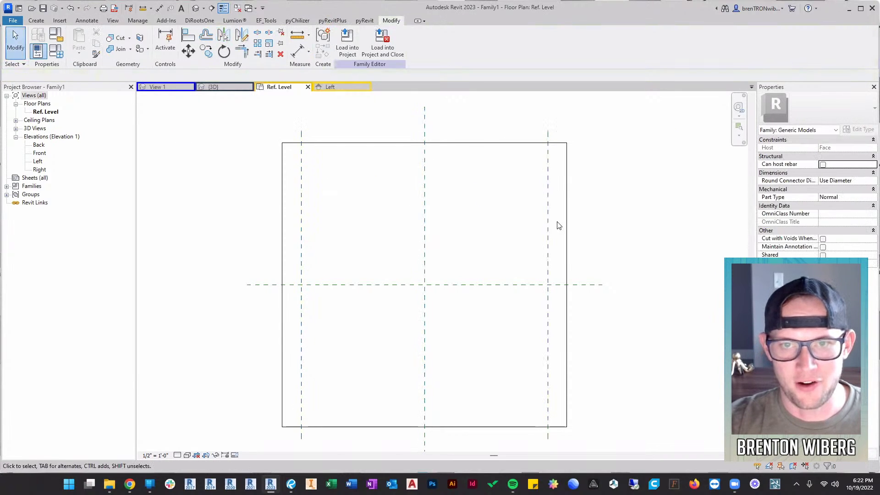
# Compare the cabinet's 3D view with the new family's Ref. Level plan and its Left and Front elevations to check the shelf's orientation
pyautogui.scroll(-1, 455, 261)
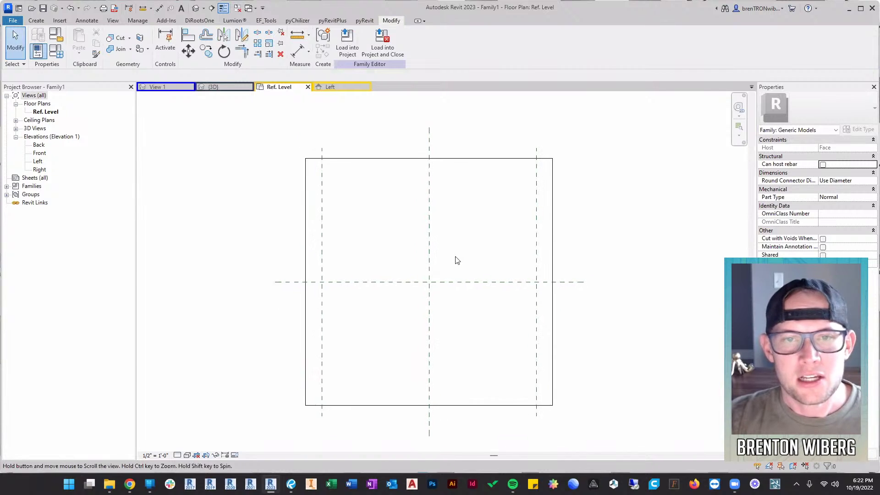
pyautogui.click(202, 88)
pyautogui.keyDown('shift'); pyautogui.moveTo(498, 230); pyautogui.dragTo(391, 258, button='middle'); pyautogui.keyUp('shift')
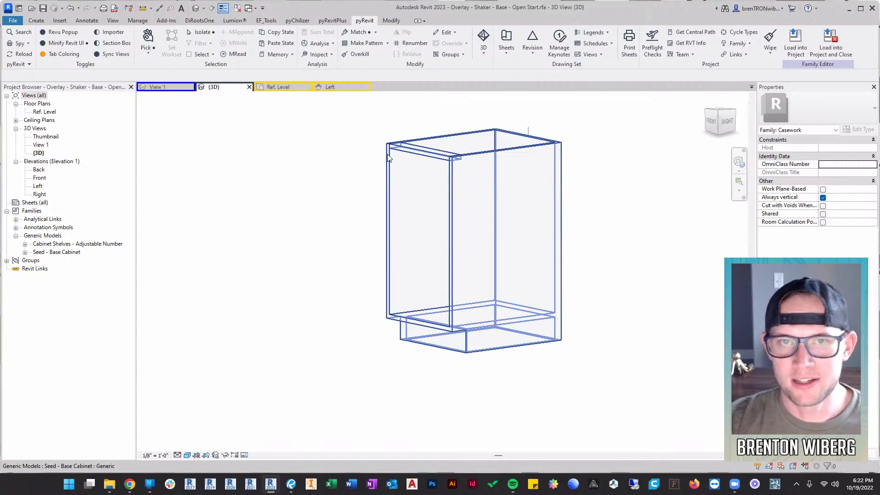
pyautogui.click(330, 88)
pyautogui.click(279, 88)
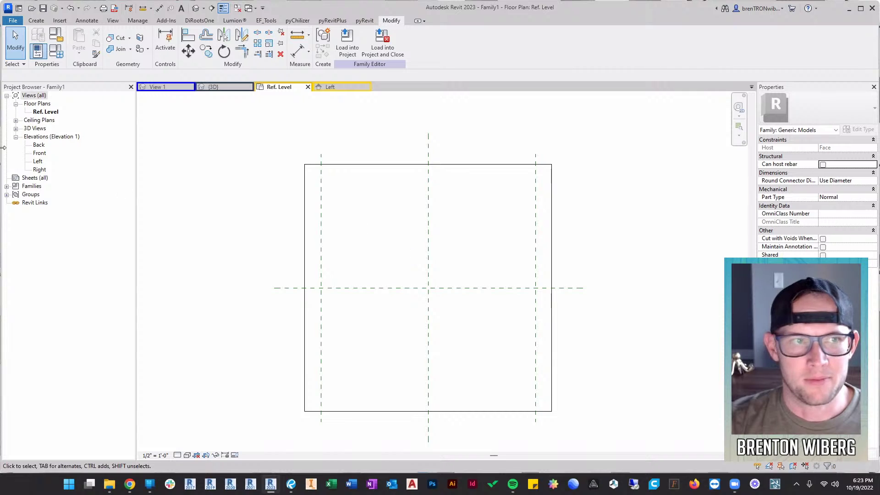
pyautogui.doubleClick(40, 154)
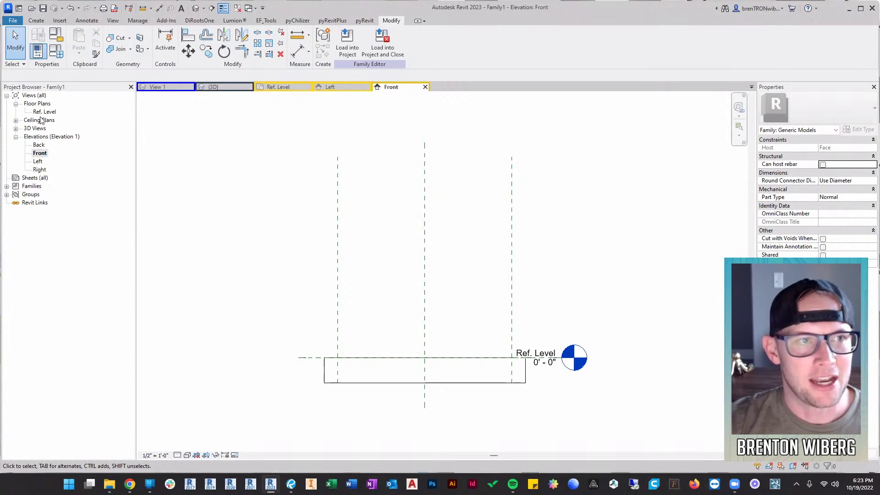
pyautogui.doubleClick(43, 112)
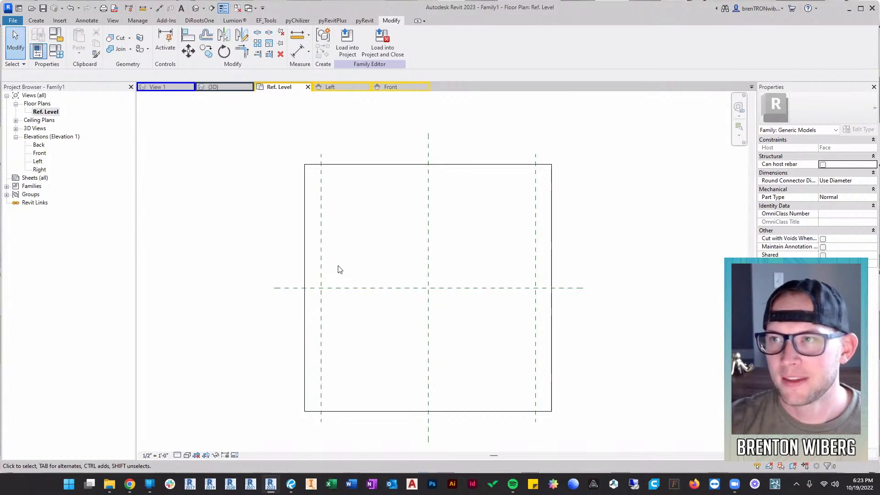
pyautogui.click(236, 88)
pyautogui.keyDown('shift'); pyautogui.moveTo(542, 335); pyautogui.dragTo(582, 328, button='middle'); pyautogui.keyUp('shift')
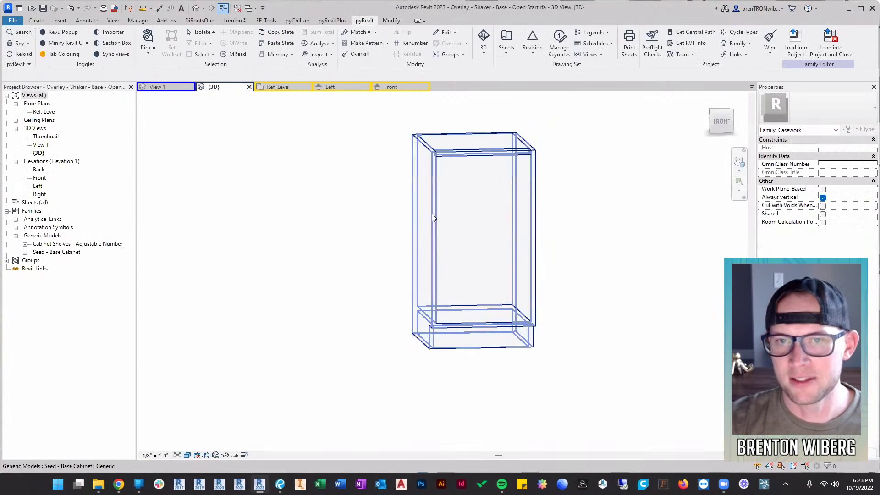
pyautogui.keyDown('shift'); pyautogui.moveTo(564, 275); pyautogui.dragTo(544, 261, button='middle'); pyautogui.keyUp('shift')
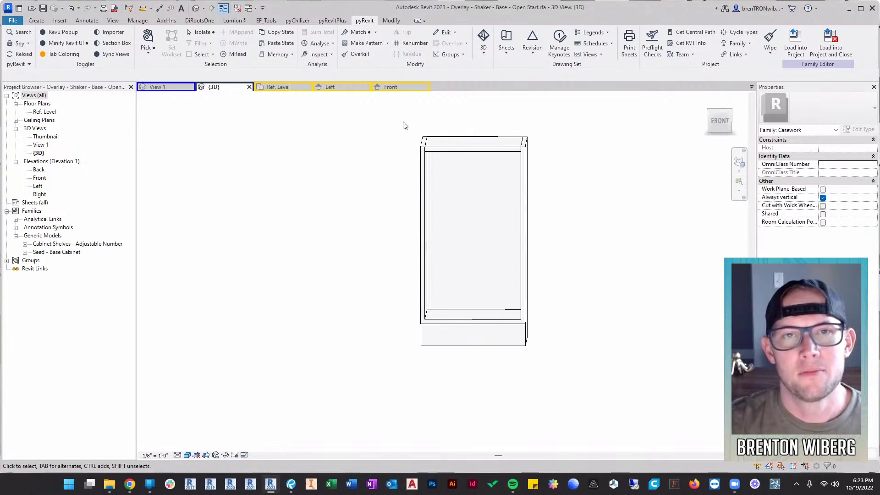
pyautogui.keyDown('shift'); pyautogui.moveTo(454, 289); pyautogui.dragTo(447, 268, button='middle'); pyautogui.keyUp('shift')
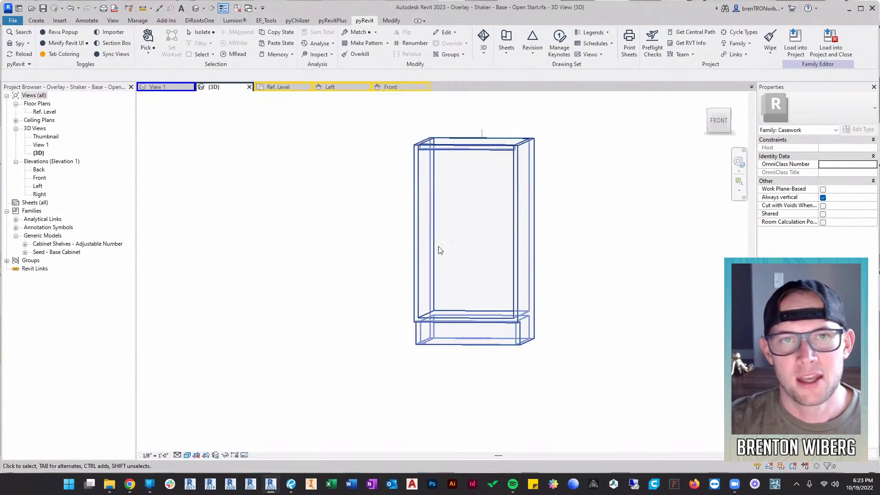
# Draw two horizontal reference planes in the Ref. Level plan, about 1'-11 7/8" above and about 11" below the horizontal center plane
pyautogui.click(285, 88)
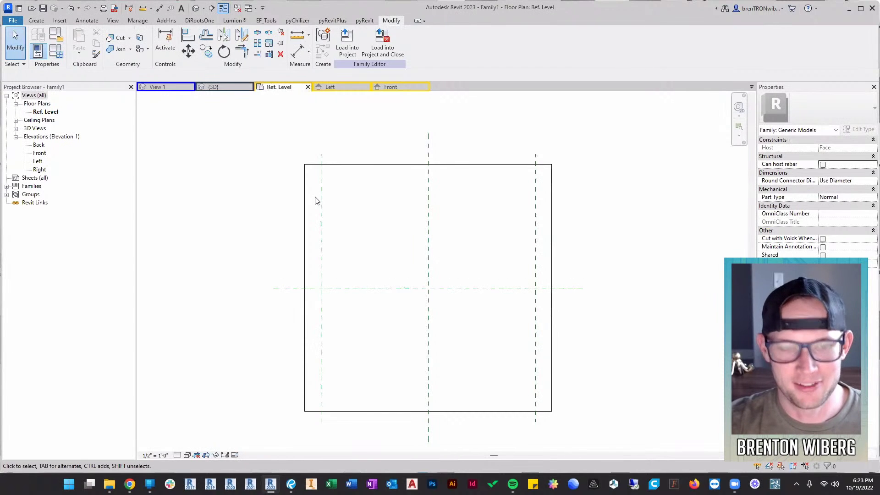
pyautogui.press('r')
pyautogui.press('p')
pyautogui.click(279, 227)
pyautogui.click(601, 226)
pyautogui.click(290, 316)
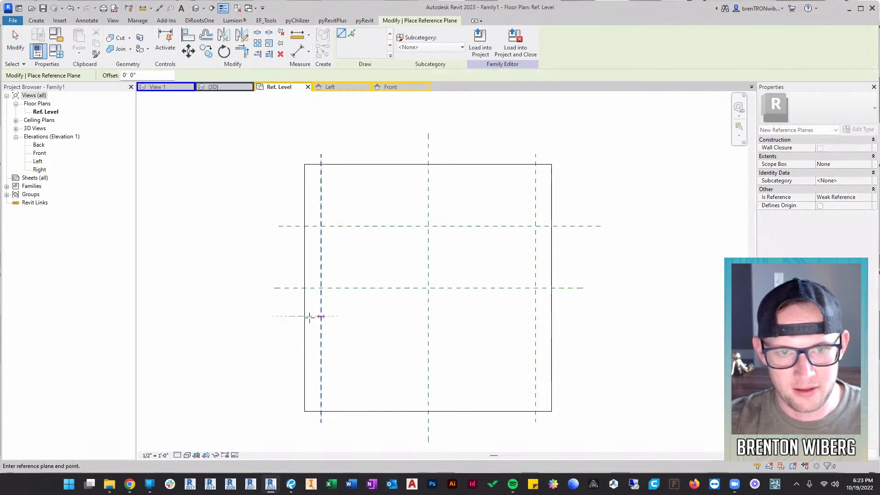
pyautogui.click(579, 316)
pyautogui.press('Escape')
pyautogui.press('Escape')
pyautogui.press('d')
pyautogui.press('i')
pyautogui.press('Escape')
# Delete the upper horizontal reference plane and mirror the lower one about the horizontal center plane
pyautogui.click(365, 232)
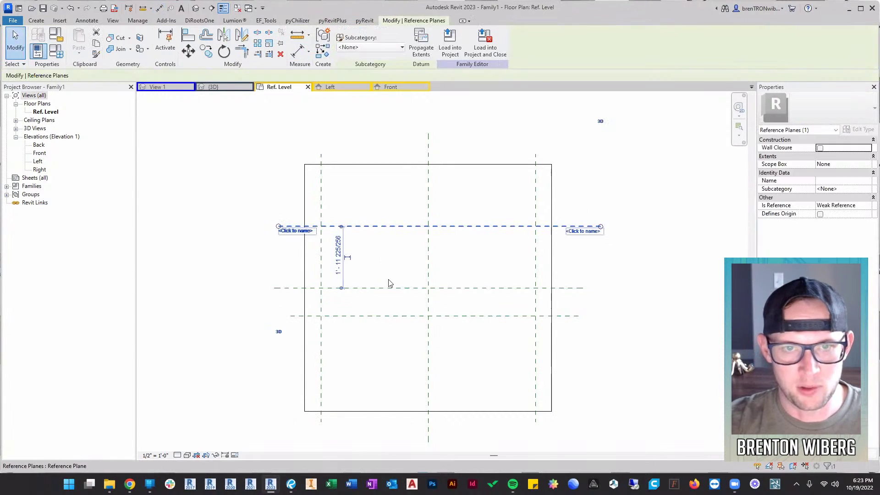
pyautogui.click(205, 211)
pyautogui.click(390, 227)
pyautogui.press('Delete')
pyautogui.click(372, 316)
pyautogui.press('m')
pyautogui.press('m')
pyautogui.click(381, 287)
pyautogui.click(379, 243)
# Dimension the three horizontal reference planes in one string left of the outline and make its segments equal (EQ)
pyautogui.press('d')
pyautogui.press('i')
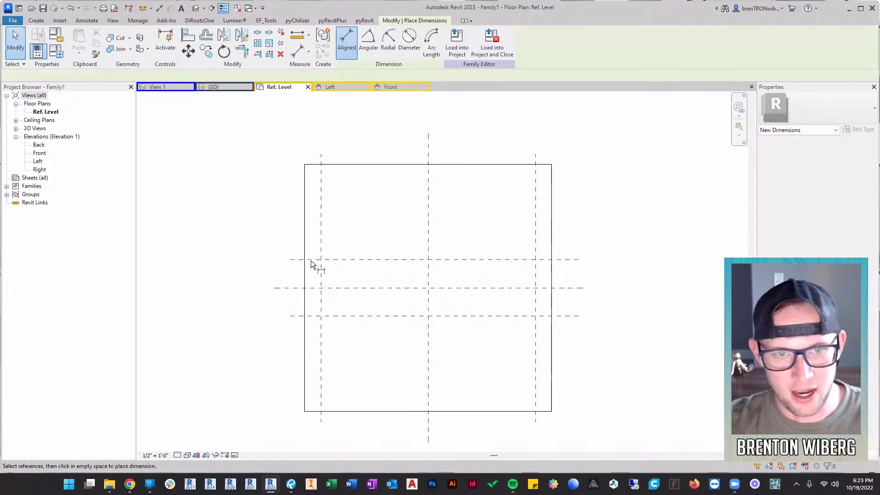
pyautogui.click(308, 317)
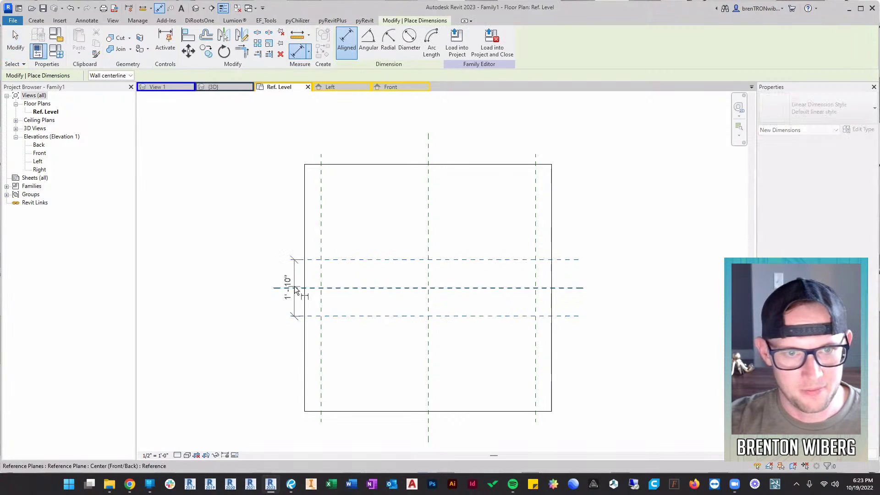
pyautogui.click(295, 288)
pyautogui.click(252, 299)
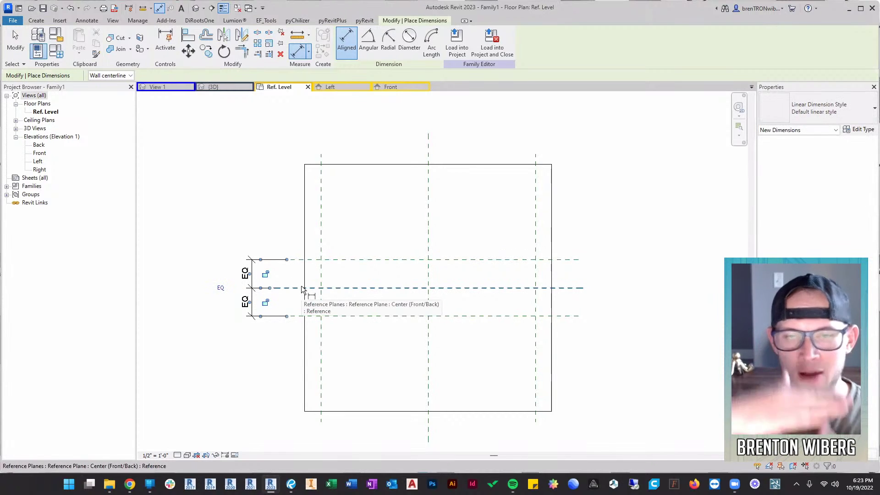
pyautogui.press('Escape')
pyautogui.press('Escape')
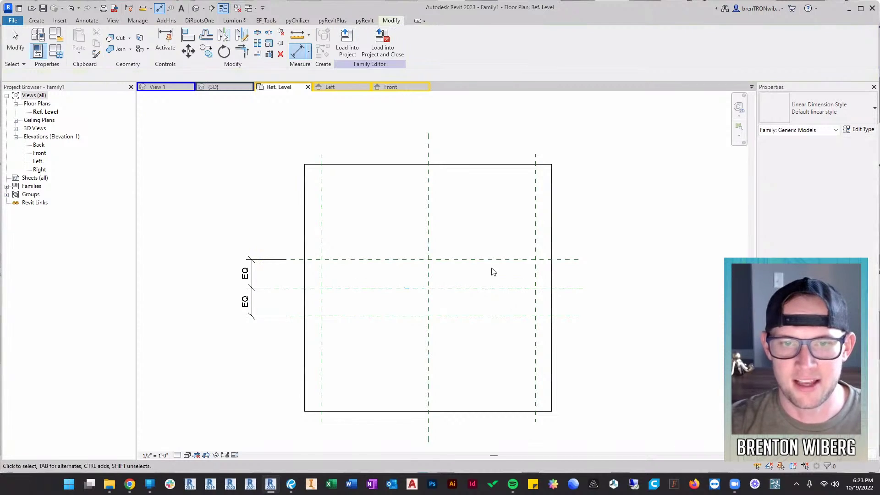
# Add an overall dimension between the two outer horizontal reference planes, outside the EQ dimension
pyautogui.press('d')
pyautogui.press('i')
pyautogui.click(367, 259)
pyautogui.click(362, 316)
pyautogui.click(235, 321)
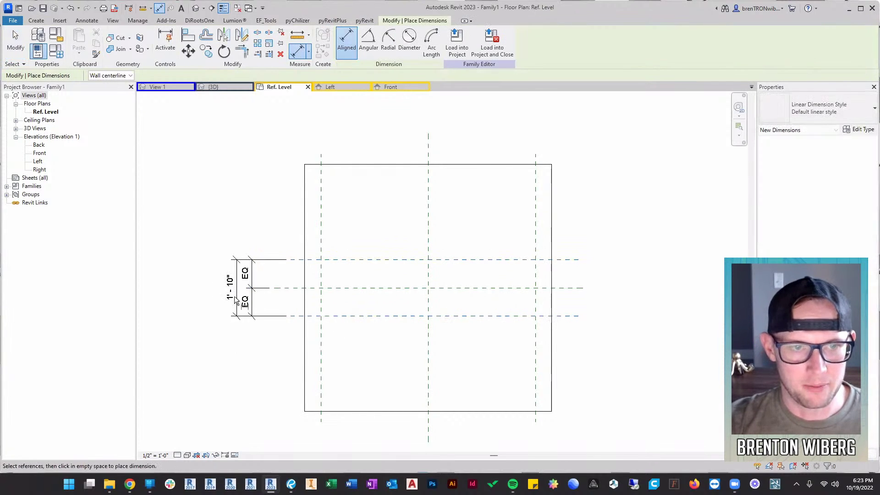
pyautogui.press('Escape')
pyautogui.press('Escape')
# Label the overall dimension between the outer horizontal reference planes with a new type-based family parameter named Thickness
pyautogui.click(238, 272)
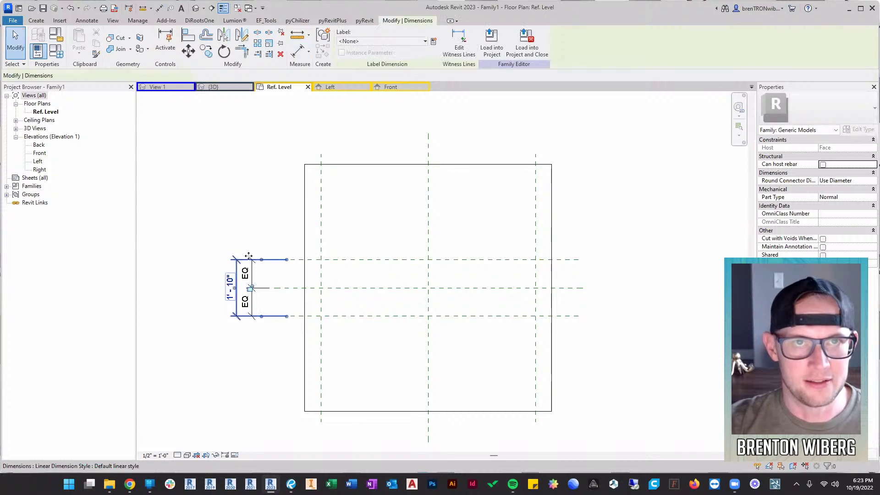
pyautogui.click(434, 43)
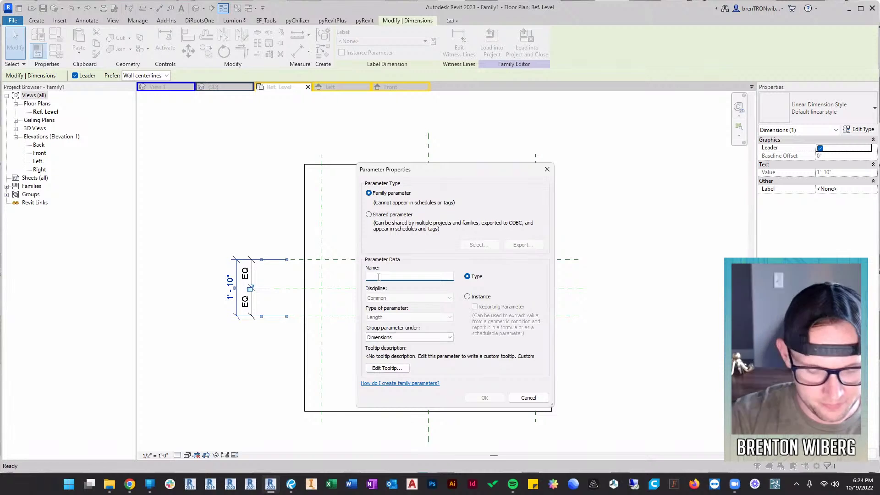
pyautogui.write('Thickness')
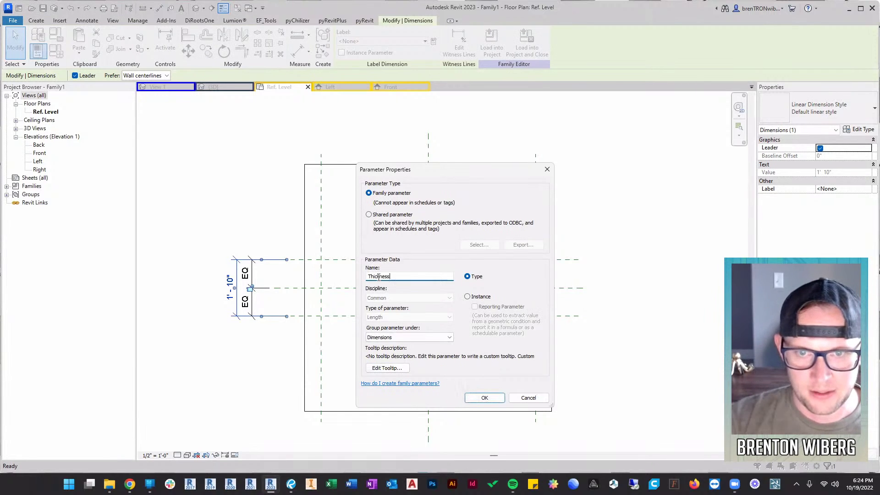
pyautogui.click(484, 398)
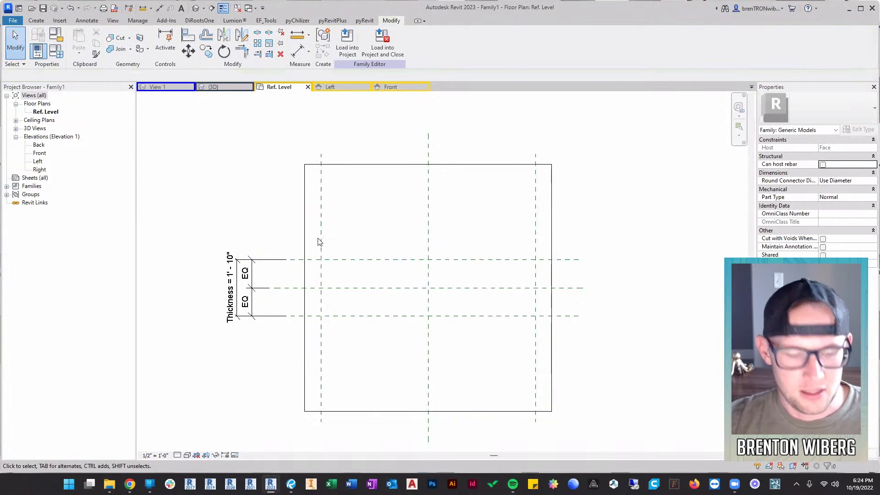
# Dimension the three vertical reference planes in one string above the outline and make its segments equal (EQ)
pyautogui.press('d')
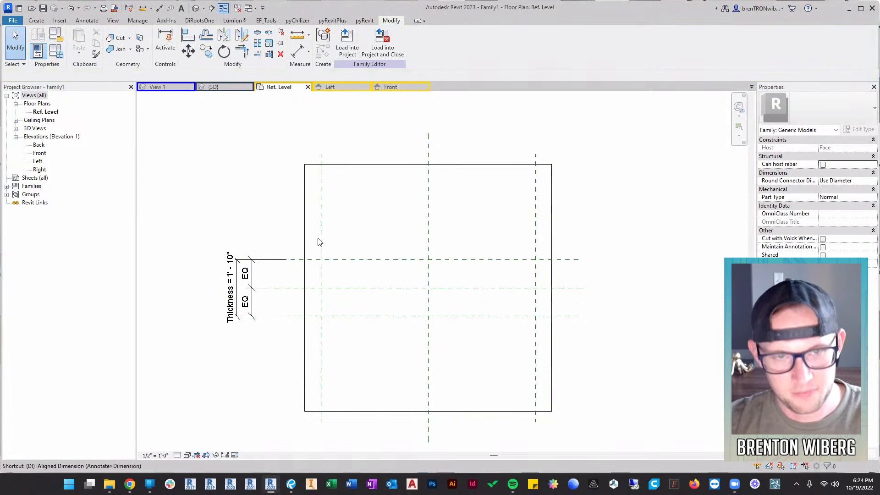
pyautogui.press('i')
pyautogui.click(321, 221)
pyautogui.click(429, 212)
pyautogui.click(538, 212)
pyautogui.click(561, 130)
pyautogui.click(429, 100)
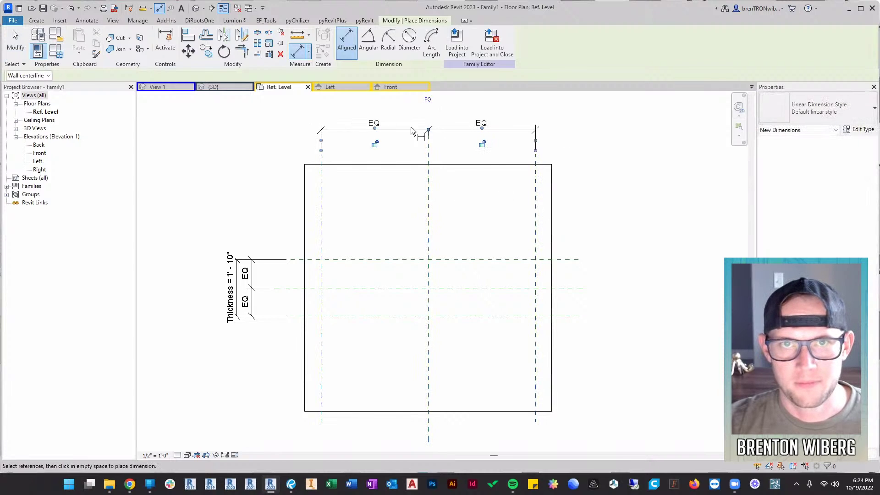
# Add an overall dimension between the two outer vertical reference planes and label it with a new type parameter named Width
pyautogui.click(321, 214)
pyautogui.click(536, 219)
pyautogui.click(562, 110)
pyautogui.press('Escape')
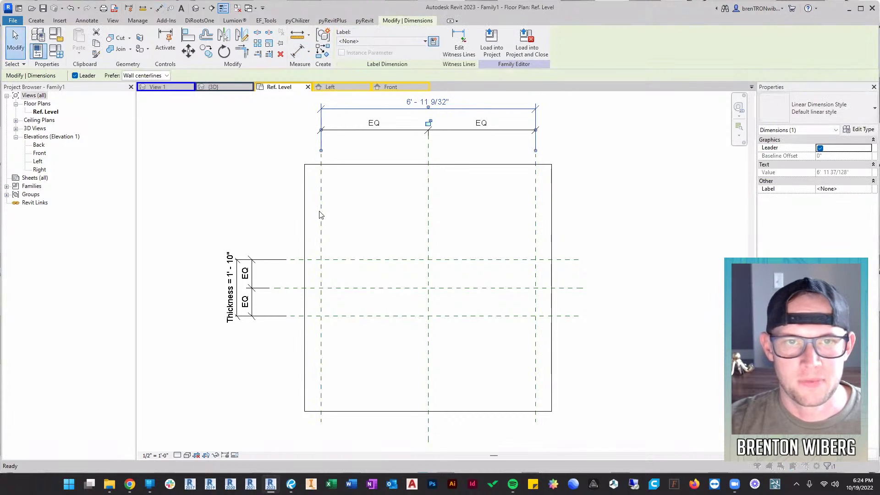
pyautogui.write('Width')
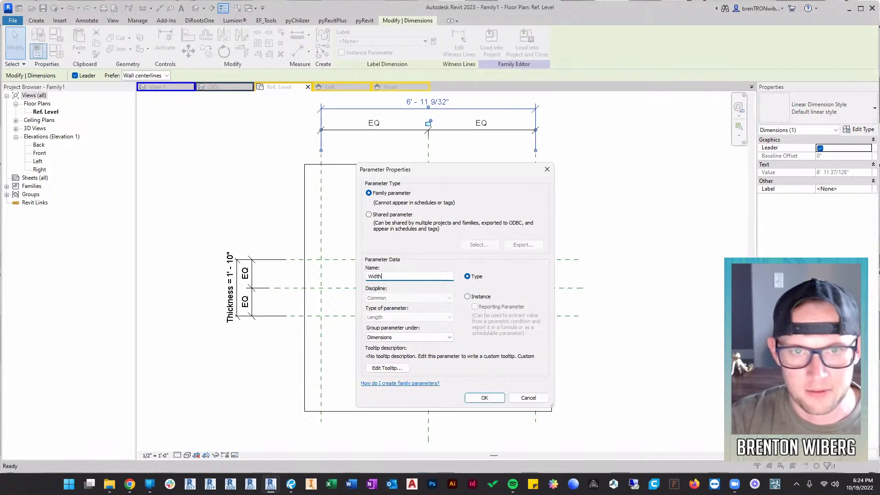
pyautogui.click(487, 398)
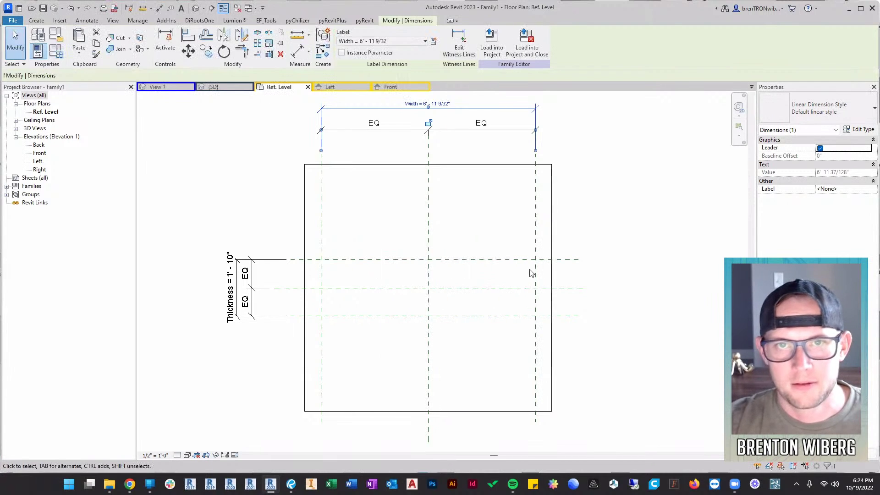
pyautogui.click(592, 213)
# In the family types, set the Thickness formula to 0.75" and the Width formula to 2'
pyautogui.scroll(-2, 592, 213)
pyautogui.moveTo(592, 213); pyautogui.dragTo(564, 242, button='middle')
pyautogui.scroll(2, 574, 256)
pyautogui.scroll(-1, 548, 236)
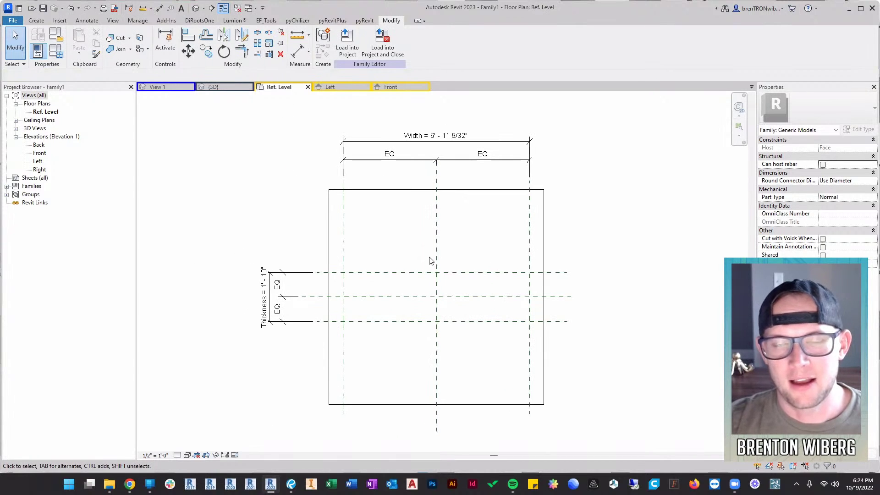
pyautogui.click(46, 52)
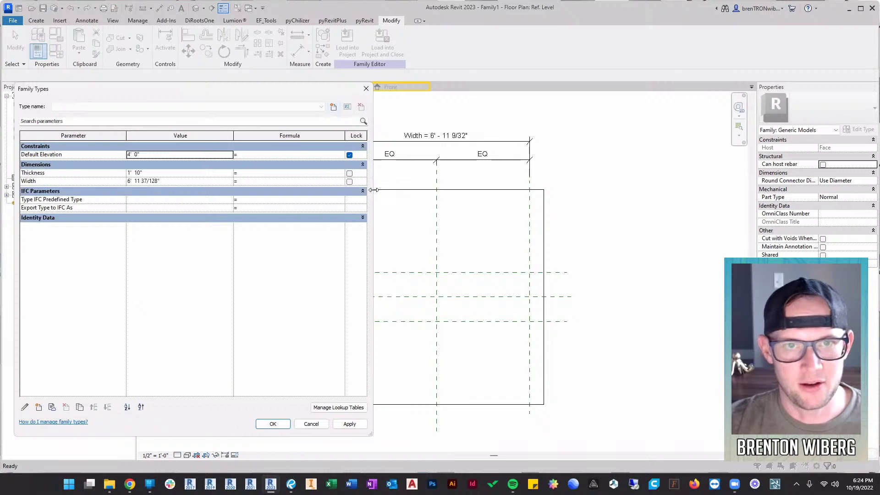
pyautogui.moveTo(373, 180); pyautogui.dragTo(270, 180)
pyautogui.moveTo(123, 91); pyautogui.dragTo(165, 85)
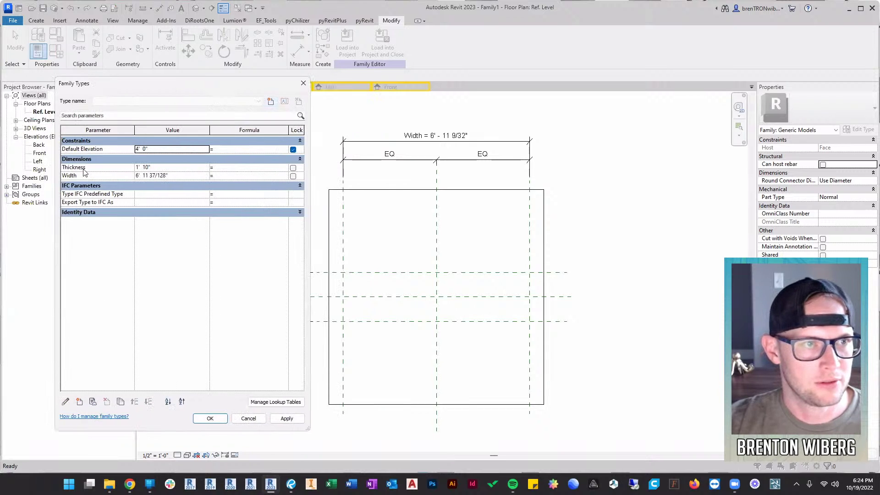
pyautogui.click(242, 170)
pyautogui.write('.75"')
pyautogui.press('Tab')
pyautogui.click(243, 175)
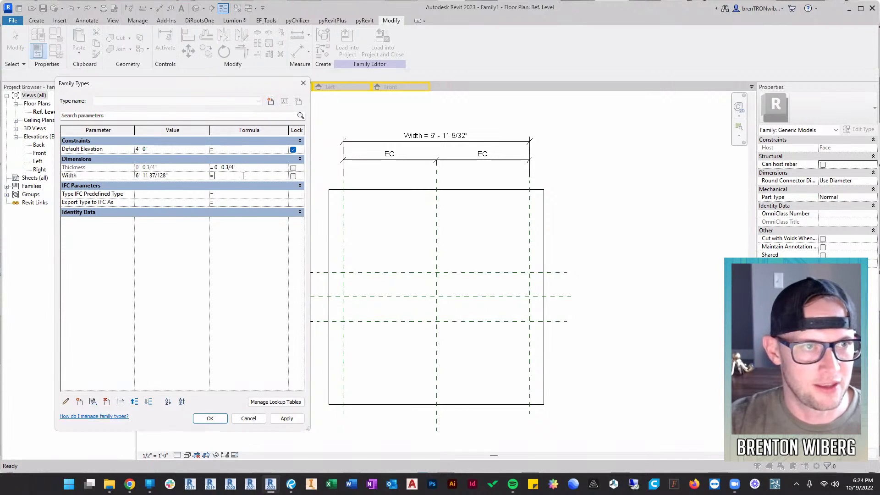
pyautogui.write("'")
pyautogui.press('Tab')
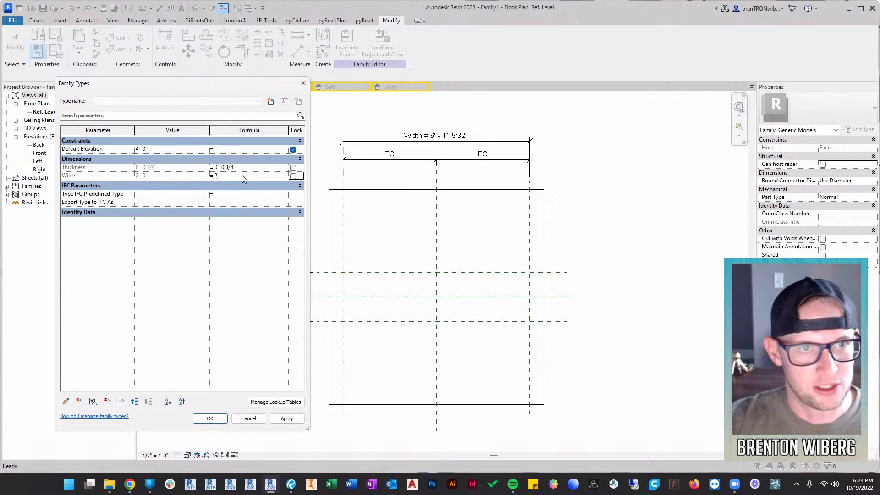
pyautogui.click(210, 419)
# Examine the spacing of the reference planes and the Thickness dimension in the Ref. Level plan
pyautogui.scroll(3, 463, 306)
pyautogui.scroll(2, 407, 304)
pyautogui.scroll(-3, 406, 304)
pyautogui.moveTo(163, 294); pyautogui.dragTo(197, 299, button='middle')
pyautogui.scroll(1, 198, 299)
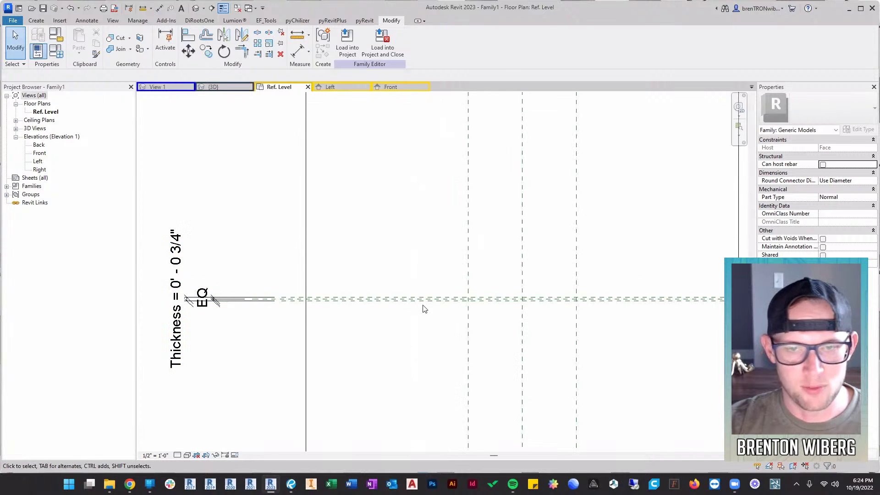
pyautogui.scroll(2, 546, 310)
pyautogui.scroll(-3, 505, 297)
pyautogui.moveTo(521, 266); pyautogui.dragTo(497, 305, button='middle')
pyautogui.scroll(-2, 497, 305)
pyautogui.scroll(5, 473, 291)
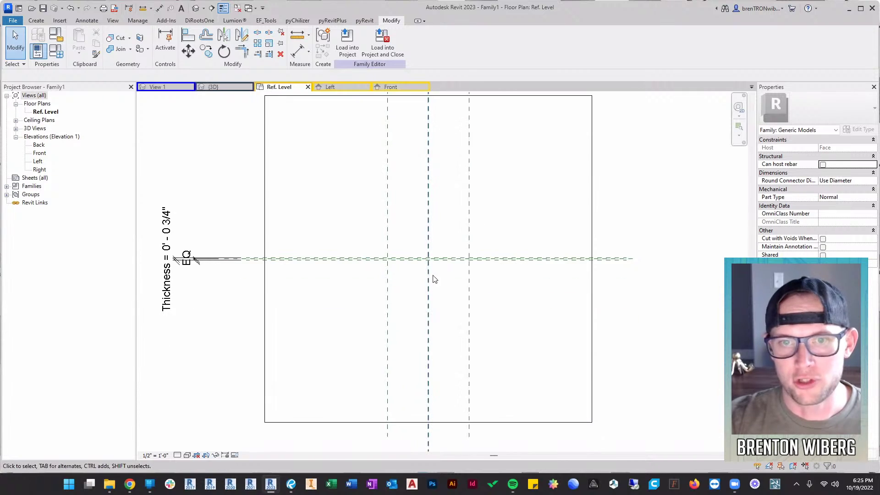
pyautogui.scroll(1, 435, 279)
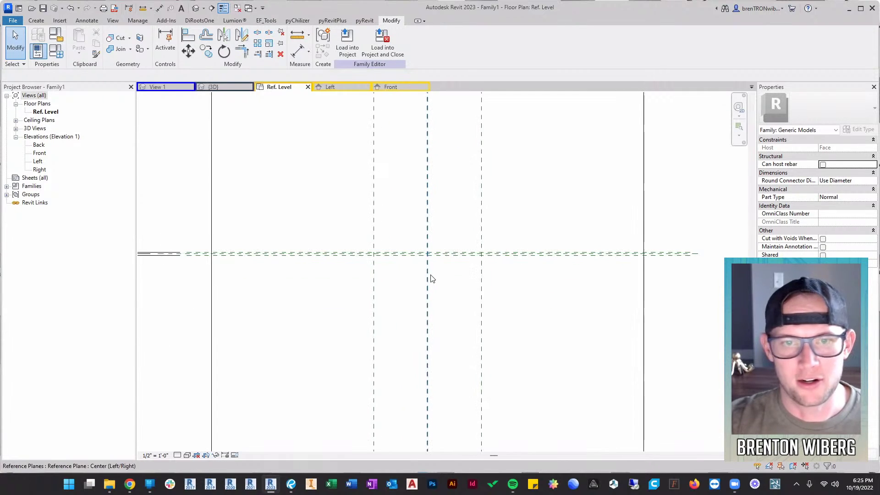
# Draw a horizontal reference plane in the Front elevation, about 1'-8" below Ref. Level
pyautogui.doubleClick(39, 153)
pyautogui.scroll(1, 458, 373)
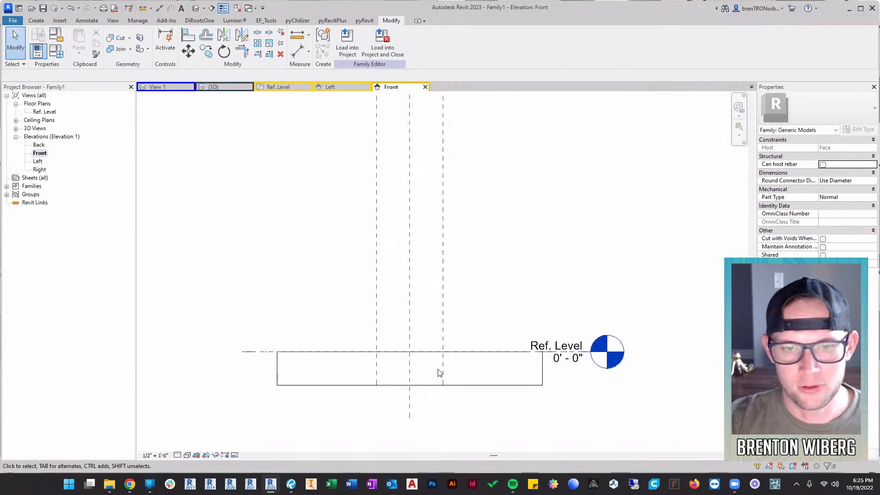
pyautogui.moveTo(397, 372); pyautogui.dragTo(398, 301, button='middle')
pyautogui.press('r')
pyautogui.press('p')
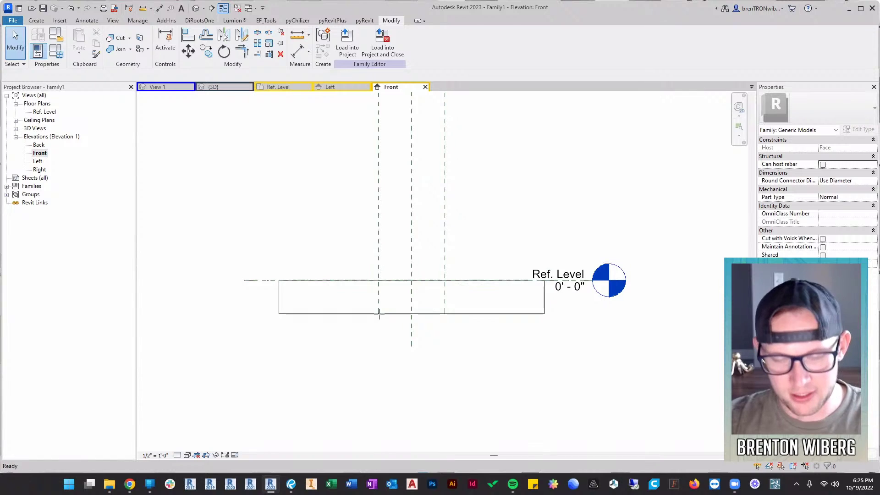
pyautogui.click(340, 336)
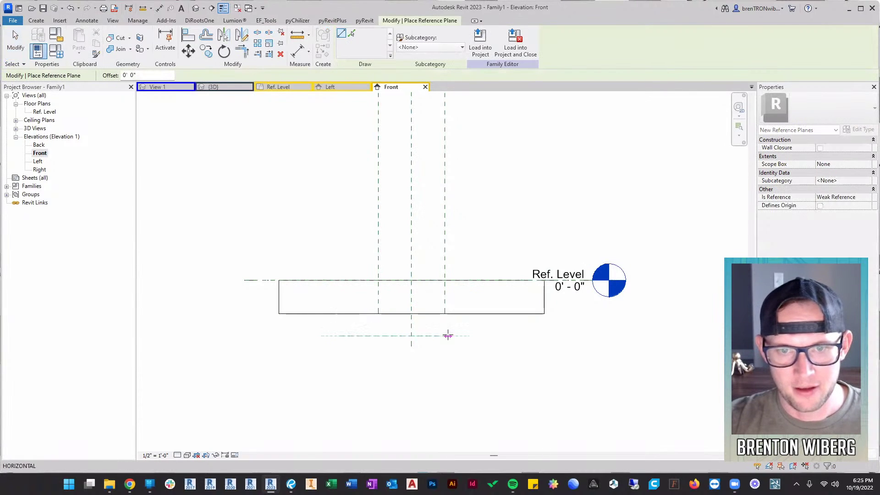
pyautogui.click(495, 336)
pyautogui.press('Escape')
pyautogui.press('Escape')
# Dimension from the lower horizontal reference plane to Ref. Level and label it with a new type parameter named Depth
pyautogui.scroll(1, 387, 284)
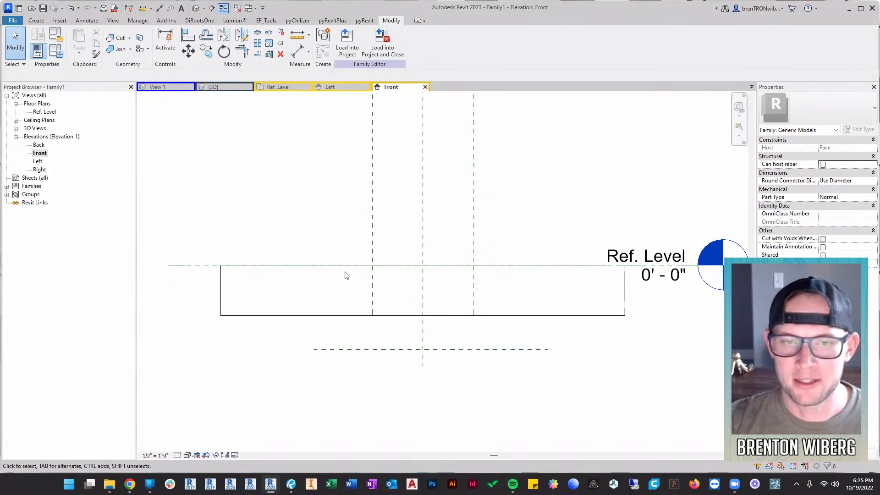
pyautogui.press('d')
pyautogui.press('i')
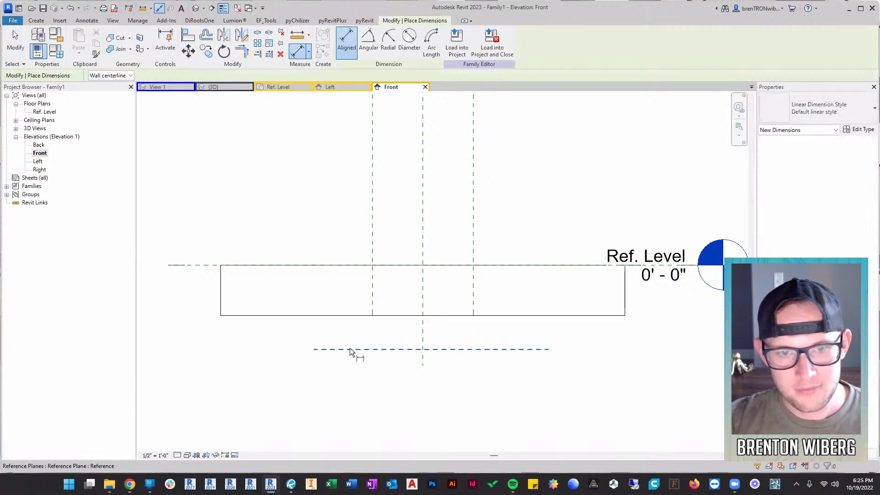
pyautogui.click(350, 349)
pyautogui.click(200, 265)
pyautogui.click(193, 239)
pyautogui.press('Escape')
pyautogui.press('Escape')
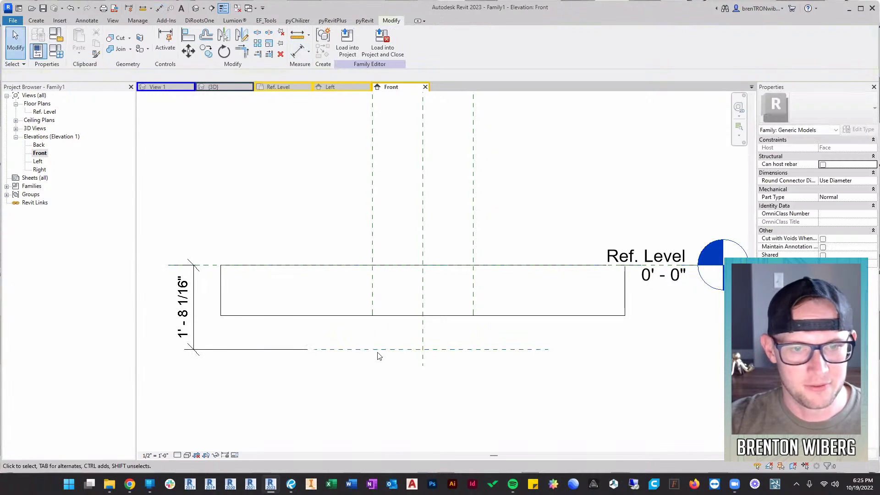
pyautogui.click(195, 287)
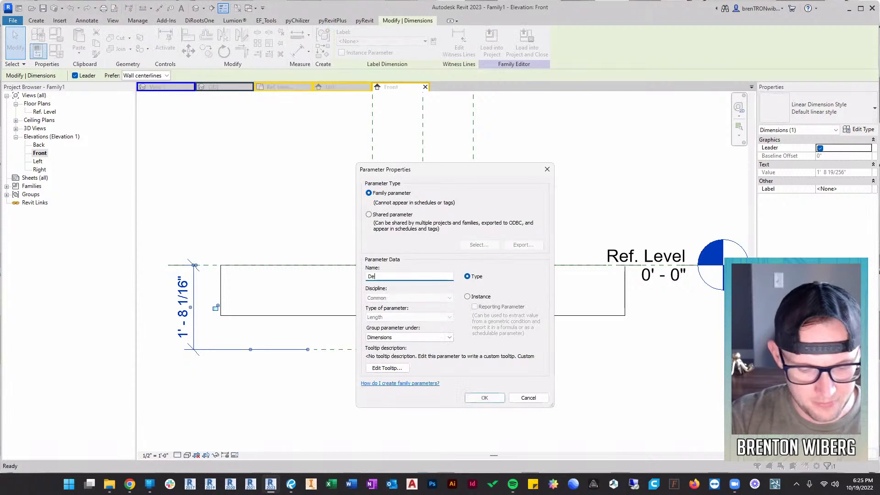
pyautogui.click(484, 398)
# In the family types, set the Depth formula to 2'
pyautogui.click(39, 51)
pyautogui.click(218, 167)
pyautogui.write("2'")
pyautogui.press('Tab')
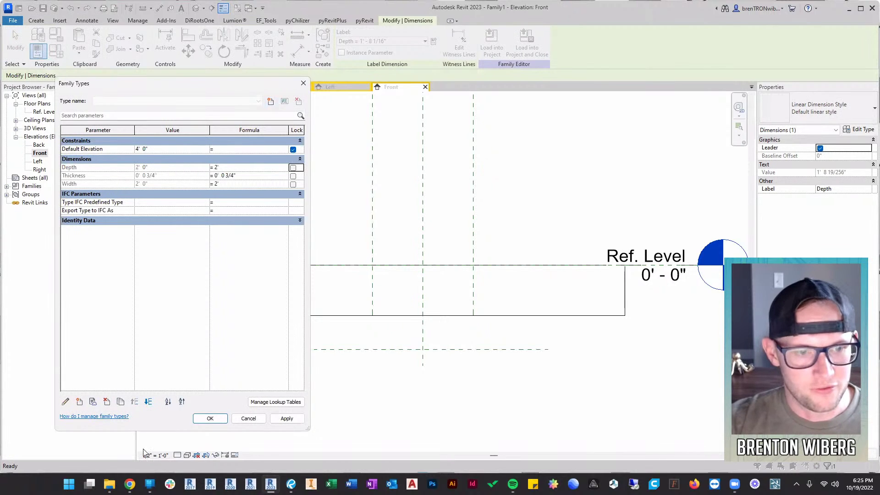
pyautogui.click(209, 418)
pyautogui.click(243, 338)
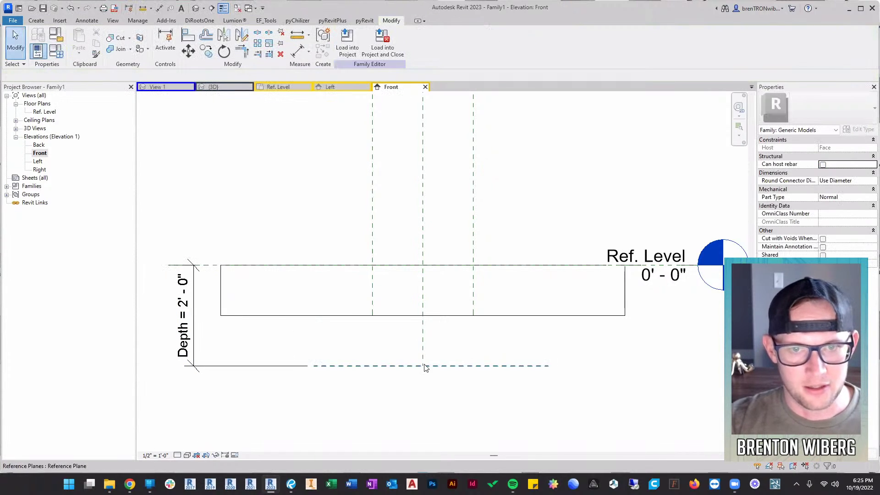
pyautogui.click(367, 365)
pyautogui.click(476, 342)
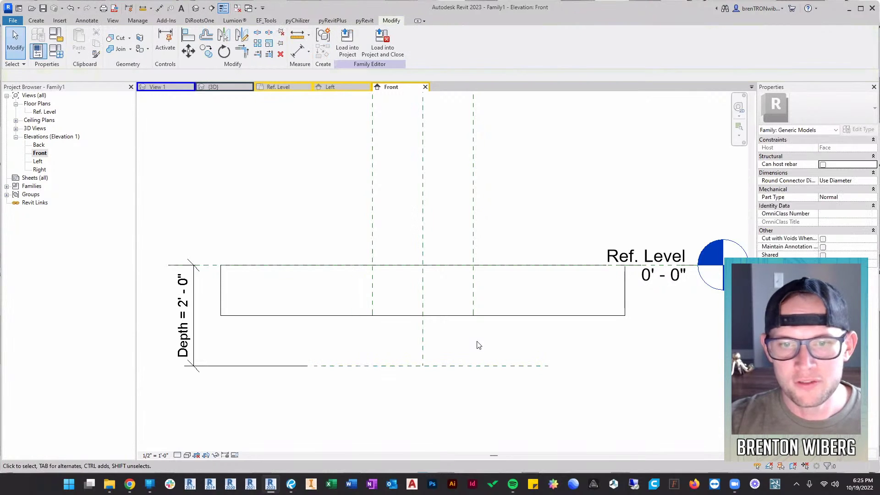
pyautogui.click(424, 352)
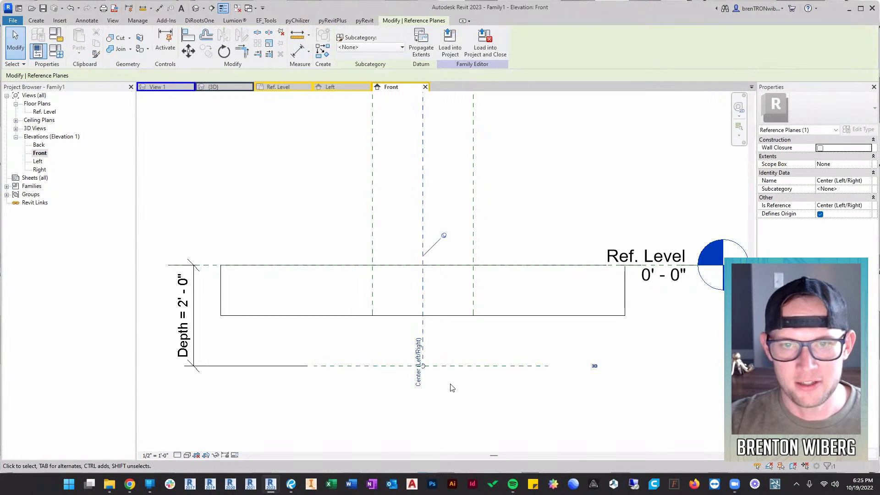
pyautogui.click(522, 234)
pyautogui.scroll(-2, 522, 233)
pyautogui.moveTo(541, 192); pyautogui.dragTo(519, 236, button='middle')
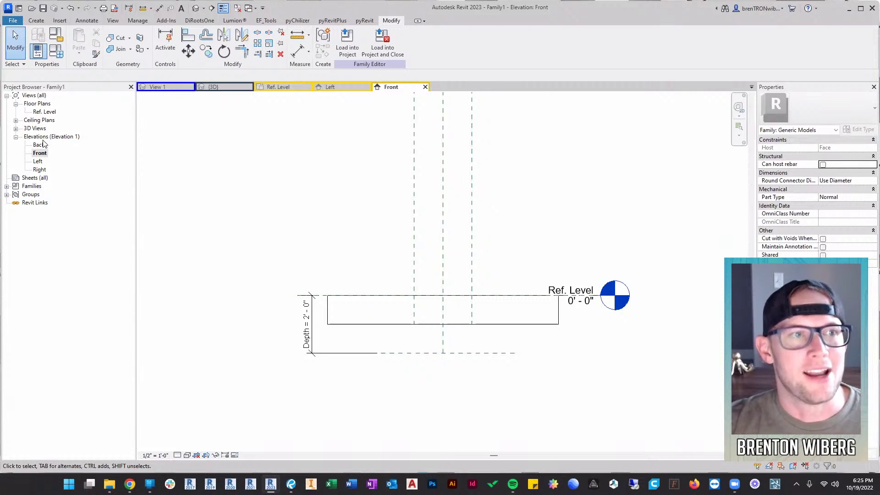
# Start an extrusion in the Ref. Level plan and sketch a 2'-0" by 3/4" rectangle between the outer reference plane intersections
pyautogui.doubleClick(47, 113)
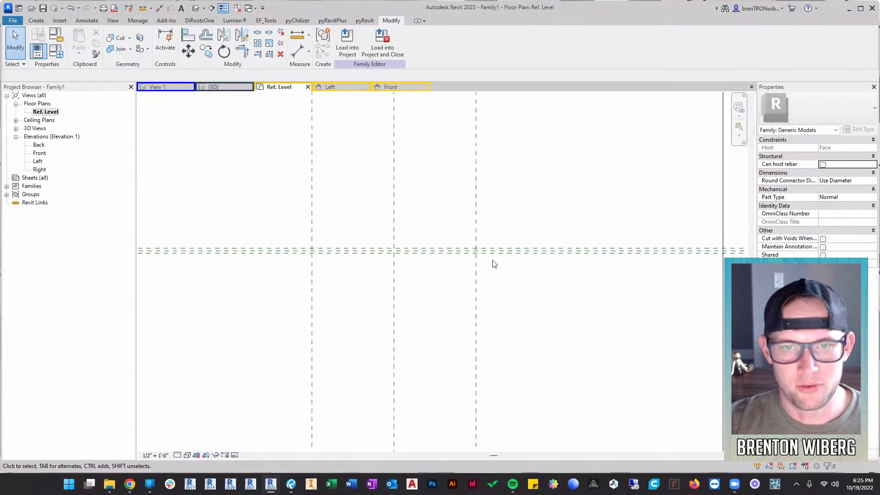
pyautogui.press('e')
pyautogui.press('x')
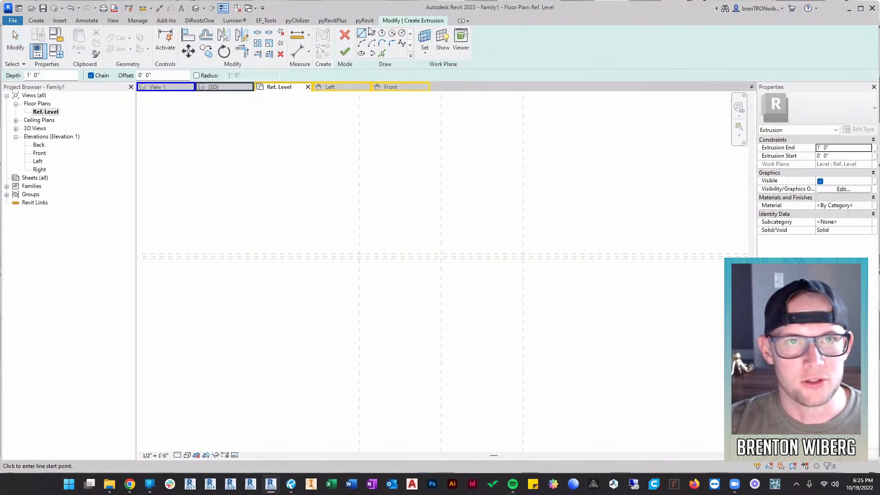
pyautogui.click(372, 34)
pyautogui.scroll(4, 359, 316)
pyautogui.scroll(-3, 411, 292)
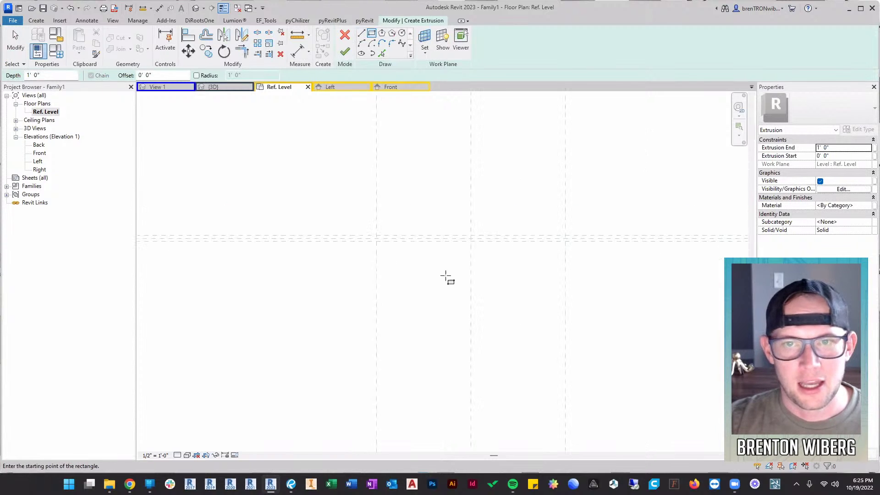
pyautogui.moveTo(445, 277); pyautogui.dragTo(372, 297, button='middle')
pyautogui.scroll(-2, 372, 297)
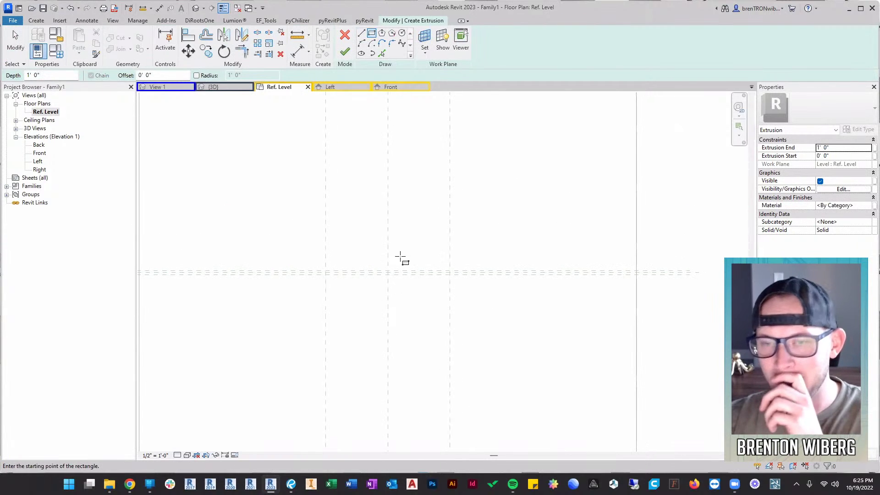
pyautogui.scroll(3, 353, 275)
pyautogui.click(353, 265)
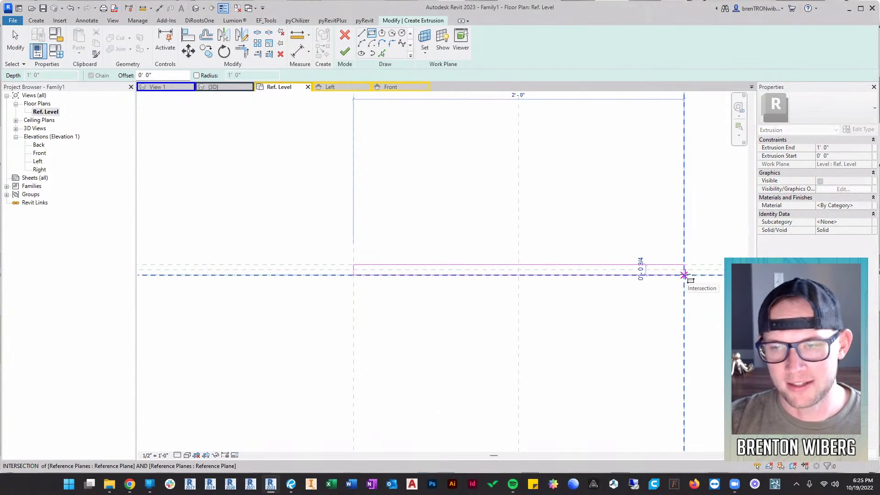
pyautogui.click(684, 276)
pyautogui.moveTo(572, 330); pyautogui.dragTo(414, 311, button='middle')
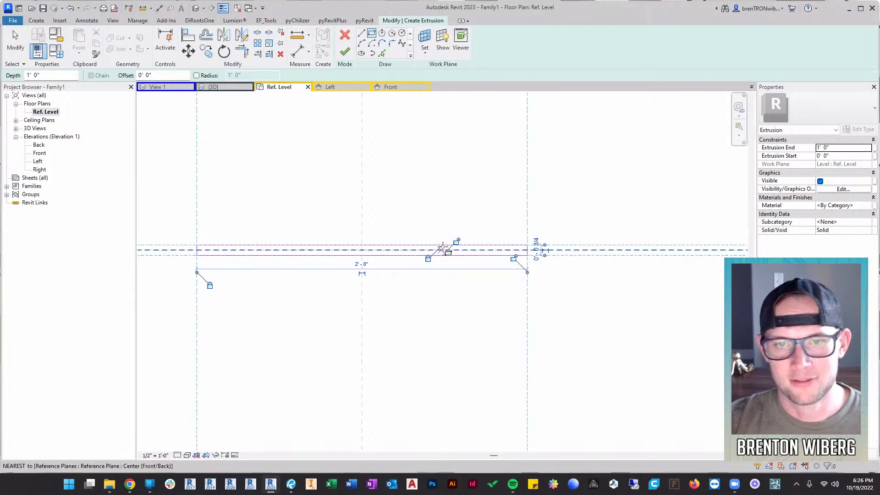
# Finish the shelf's rectangular extrusion sketch in the Ref. Level plan
pyautogui.scroll(-1, 400, 319)
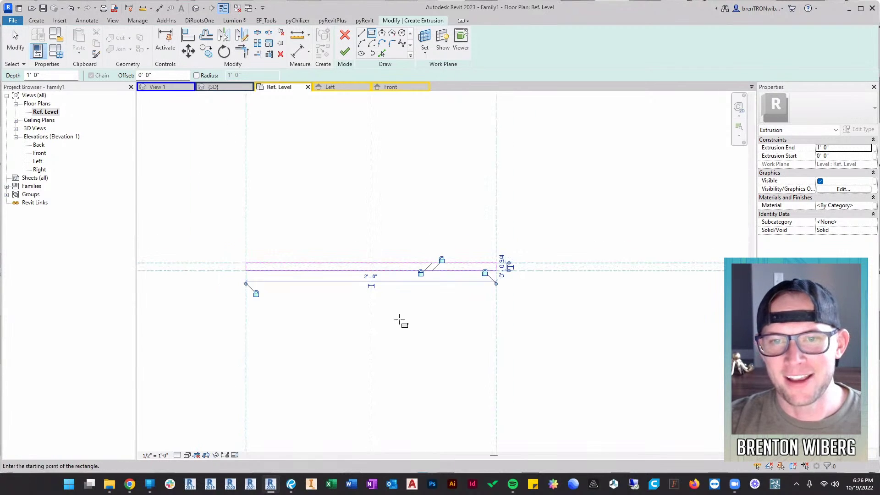
pyautogui.moveTo(399, 319); pyautogui.dragTo(409, 317, button='middle')
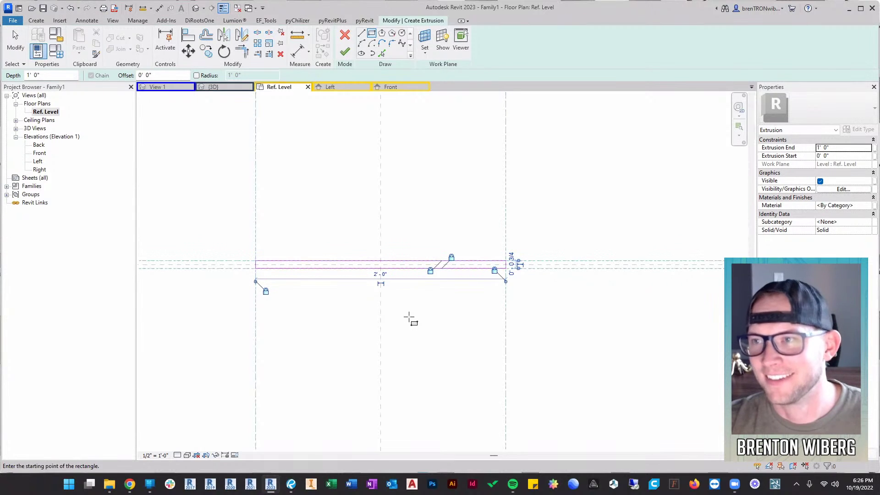
pyautogui.press('Escape')
pyautogui.press('Escape')
pyautogui.scroll(-1, 403, 269)
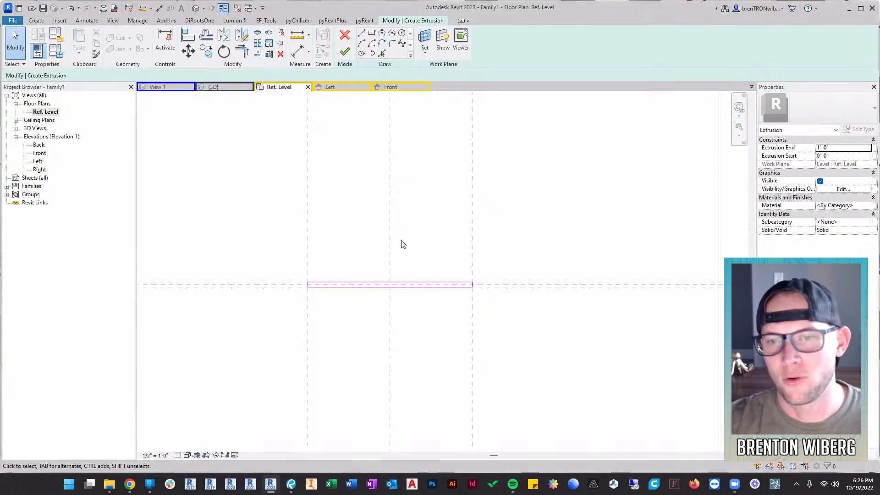
pyautogui.click(347, 55)
pyautogui.click(330, 218)
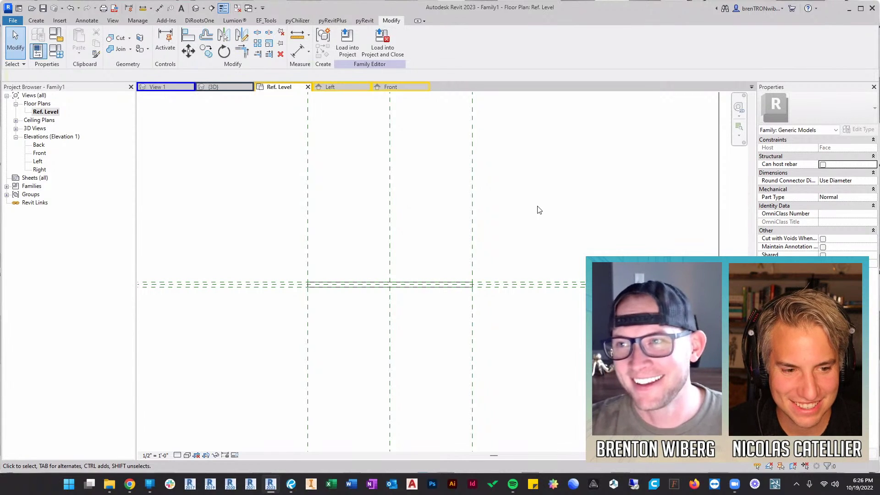
# In the Front elevation, stretch the shelf extrusion downward so it ends about 1'-7" below Ref. Level
pyautogui.doubleClick(39, 154)
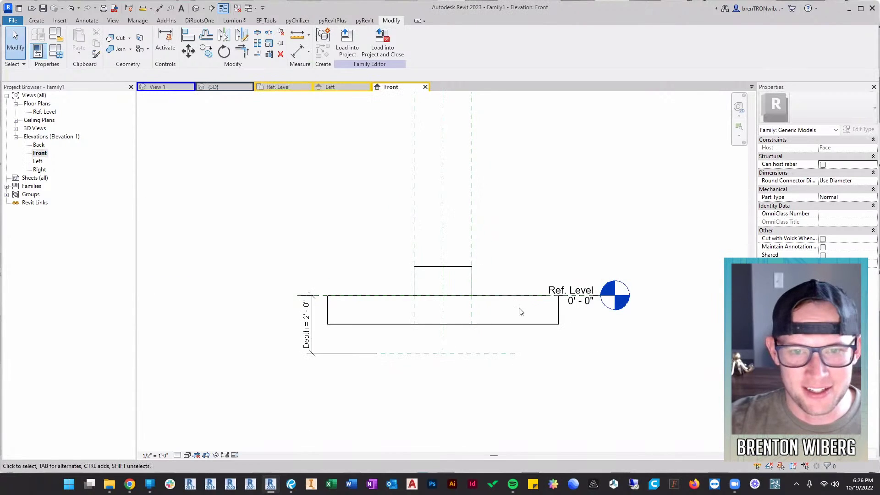
pyautogui.scroll(2, 438, 289)
pyautogui.moveTo(440, 288); pyautogui.dragTo(421, 233, button='middle')
pyautogui.click(424, 195)
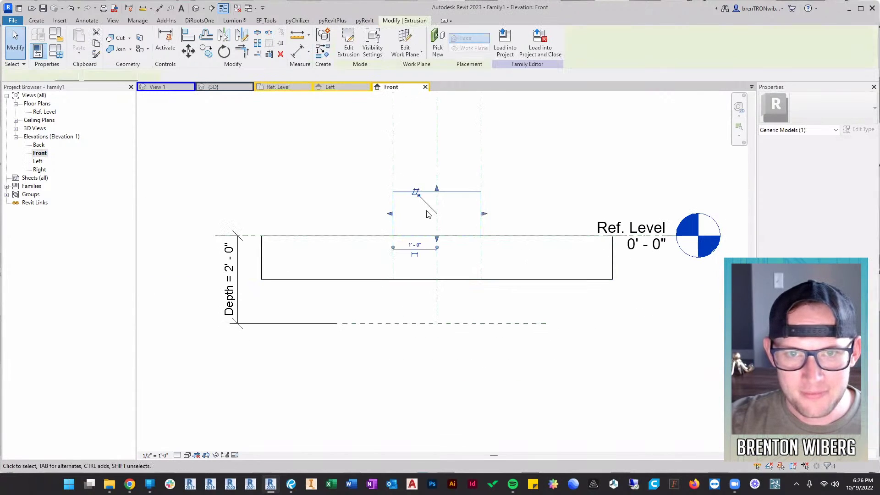
pyautogui.moveTo(413, 324); pyautogui.dragTo(456, 304)
pyautogui.scroll(3, 458, 320)
pyautogui.click(457, 320)
pyautogui.click(453, 298)
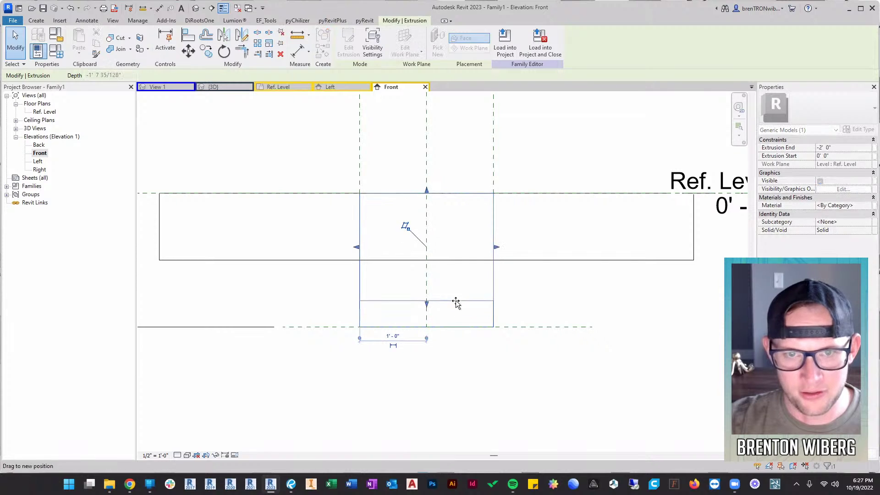
pyautogui.click(456, 303)
# Align the extrusion's bottom edge to the lower Depth reference plane and lock the alignment
pyautogui.press('a')
pyautogui.press('l')
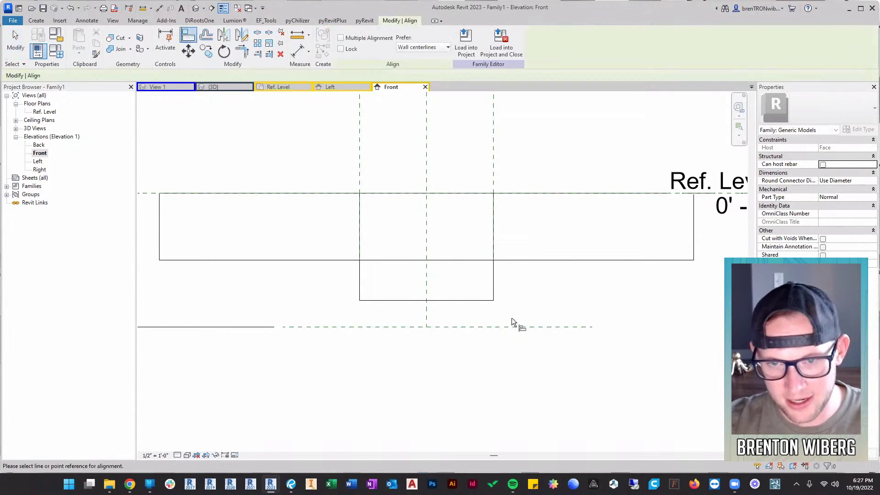
pyautogui.click(515, 326)
pyautogui.click(470, 301)
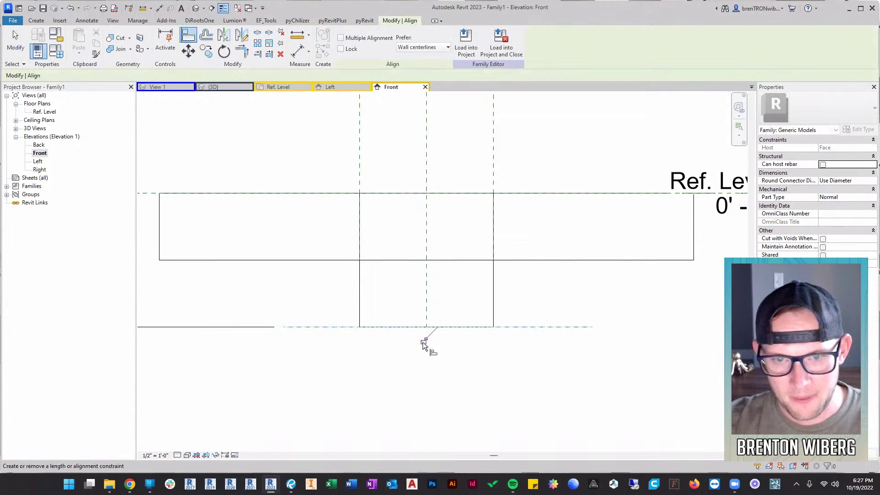
pyautogui.press('Escape')
pyautogui.scroll(-2, 491, 337)
pyautogui.moveTo(539, 264); pyautogui.dragTo(509, 293, button='middle')
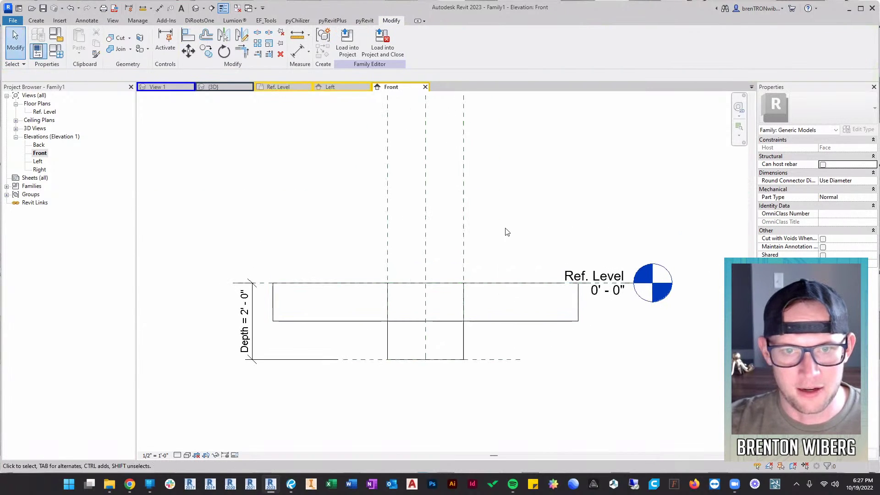
# Open the 3D view and inspect the shelf extrusion within its host from several angles
pyautogui.press('3')
pyautogui.press('d')
pyautogui.keyDown('shift'); pyautogui.moveTo(388, 240); pyautogui.dragTo(312, 298, button='middle'); pyautogui.keyUp('shift')
pyautogui.click(200, 325)
pyautogui.keyDown('shift'); pyautogui.moveTo(201, 321); pyautogui.dragTo(284, 169, button='middle'); pyautogui.keyUp('shift')
pyautogui.click(659, 226)
pyautogui.keyDown('shift'); pyautogui.moveTo(514, 241); pyautogui.dragTo(429, 284, button='middle'); pyautogui.keyUp('shift')
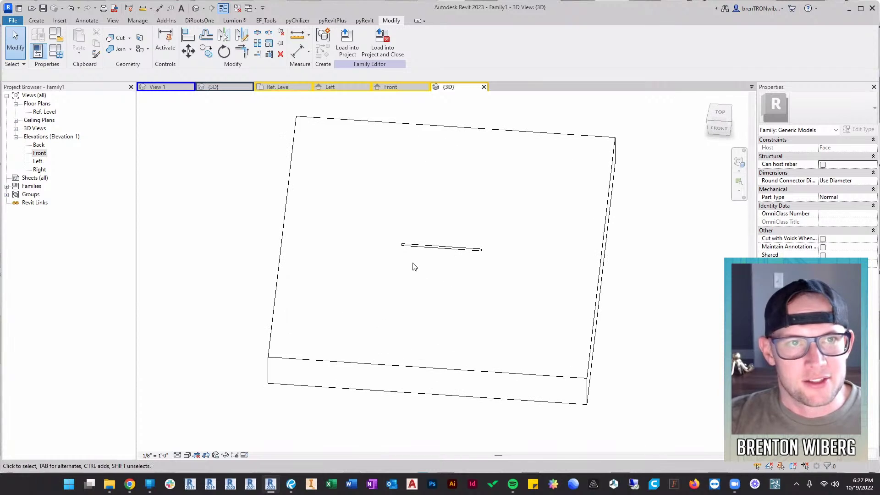
# Save the family to the Desktop under the name Shelf
pyautogui.click(13, 20)
pyautogui.moveTo(39, 131)
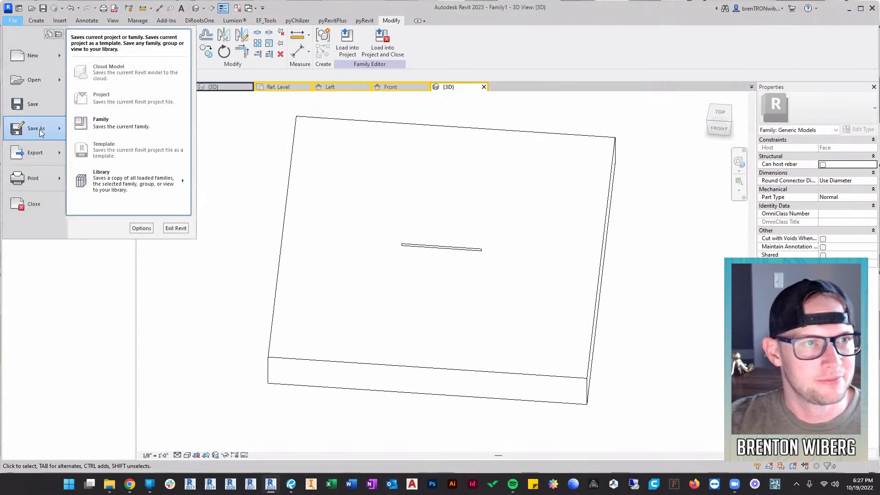
pyautogui.click(126, 120)
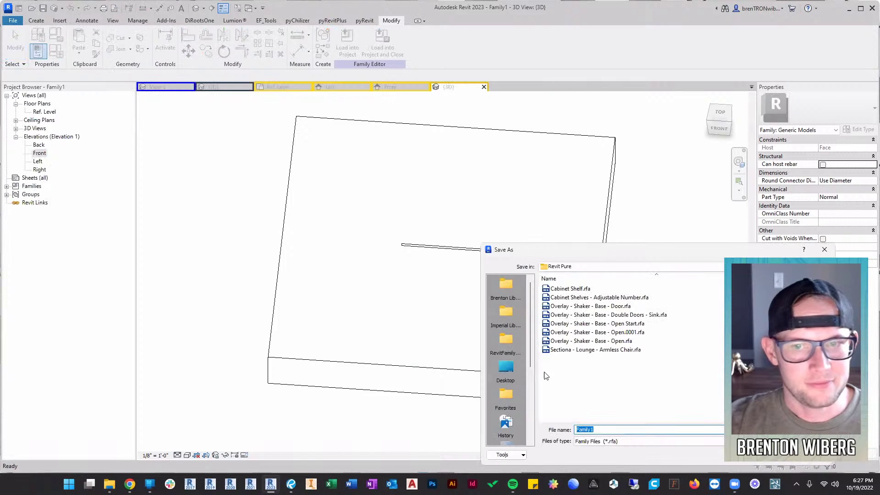
pyautogui.click(506, 369)
pyautogui.write('She')
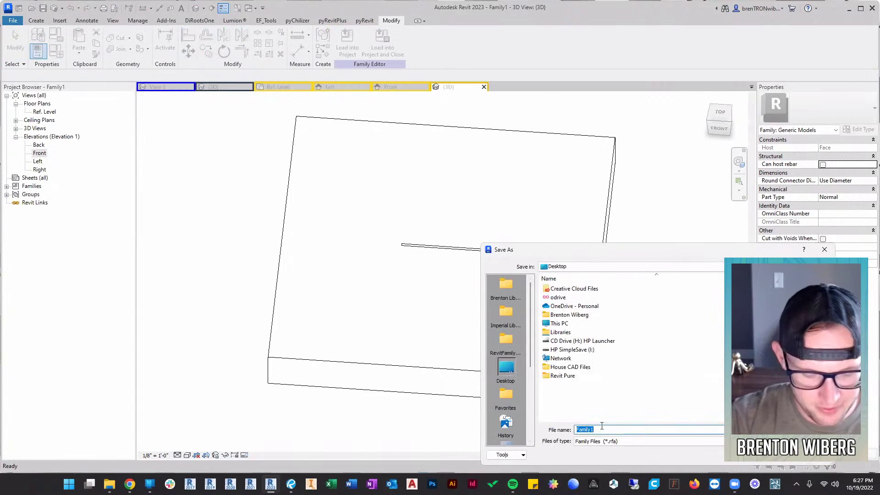
pyautogui.write('lf')
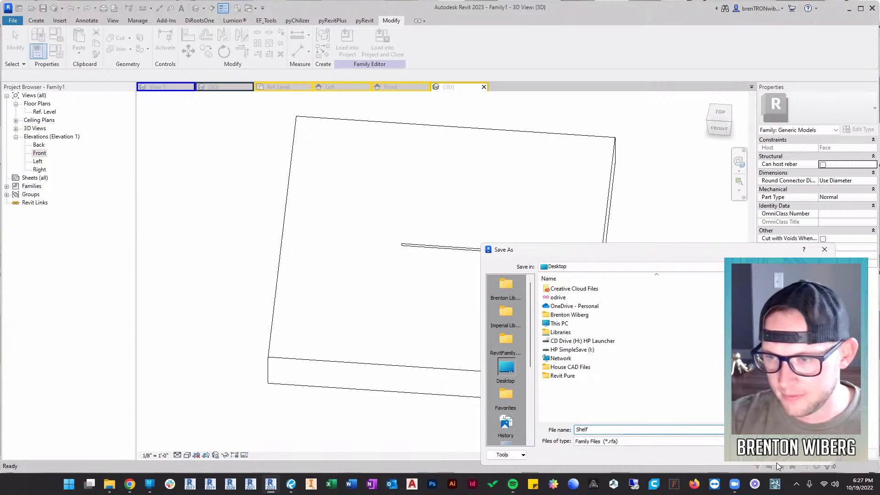
pyautogui.press('Return')
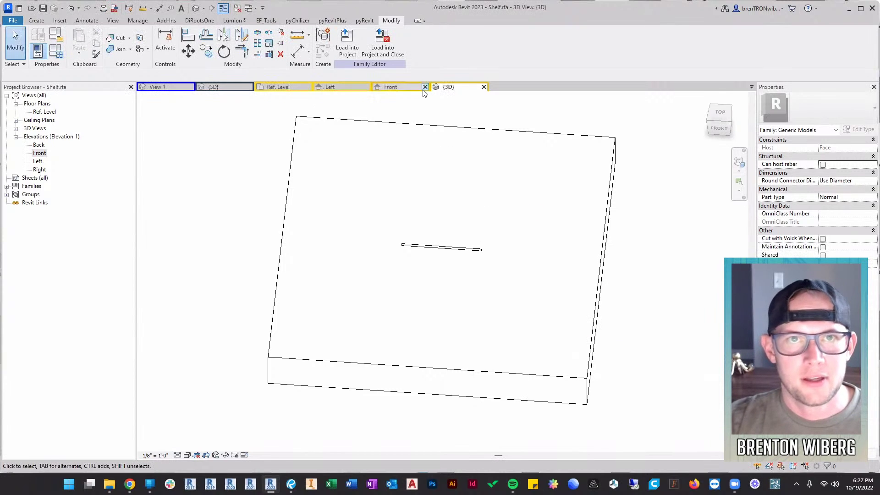
# Load the Shelf family into Overlay - Shaker - Base - Open Start.rfa only
pyautogui.click(383, 44)
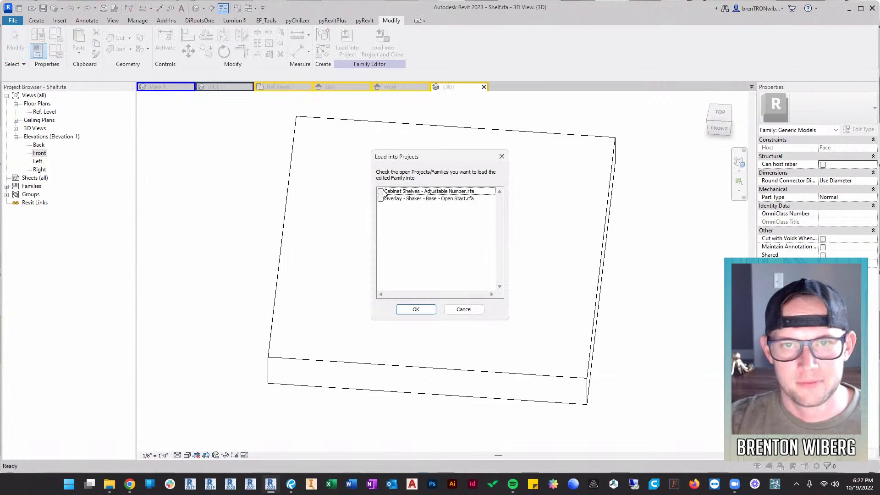
pyautogui.click(381, 199)
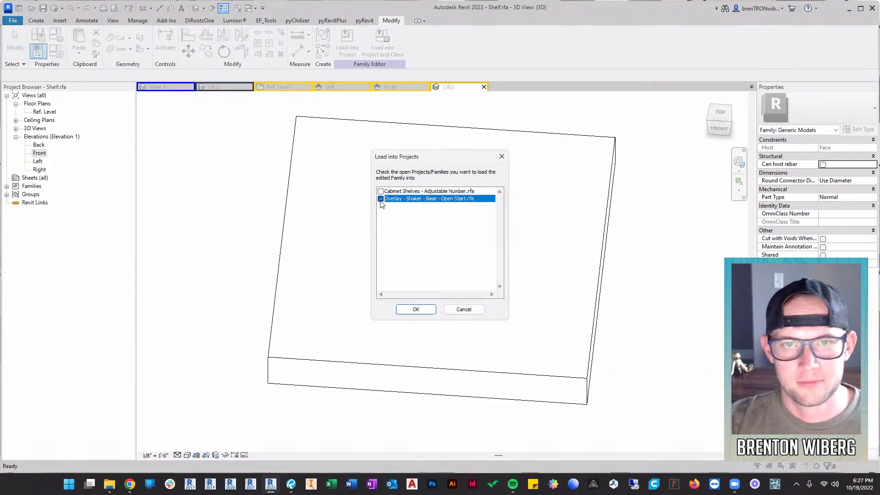
pyautogui.click(416, 310)
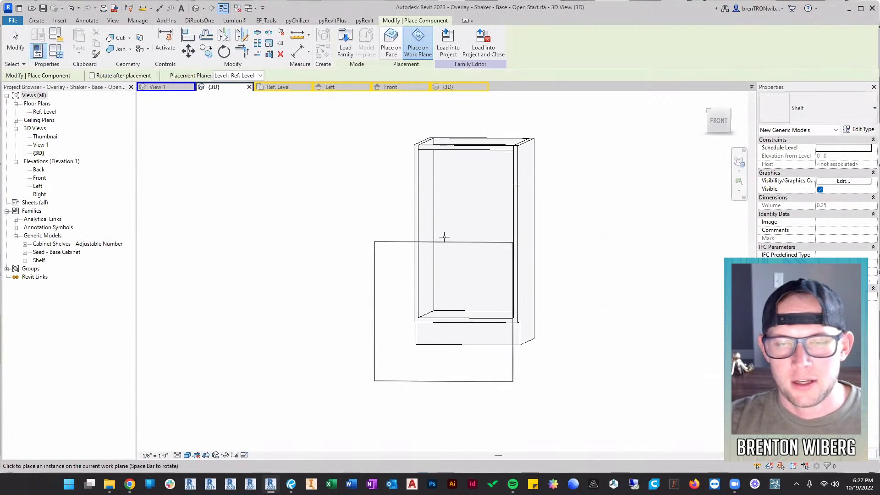
# Place a Shelf instance on the front face of the cabinet's left side panel, rotated so the board lies horizontally
pyautogui.keyDown('shift'); pyautogui.moveTo(546, 235); pyautogui.dragTo(509, 307, button='middle'); pyautogui.keyUp('shift')
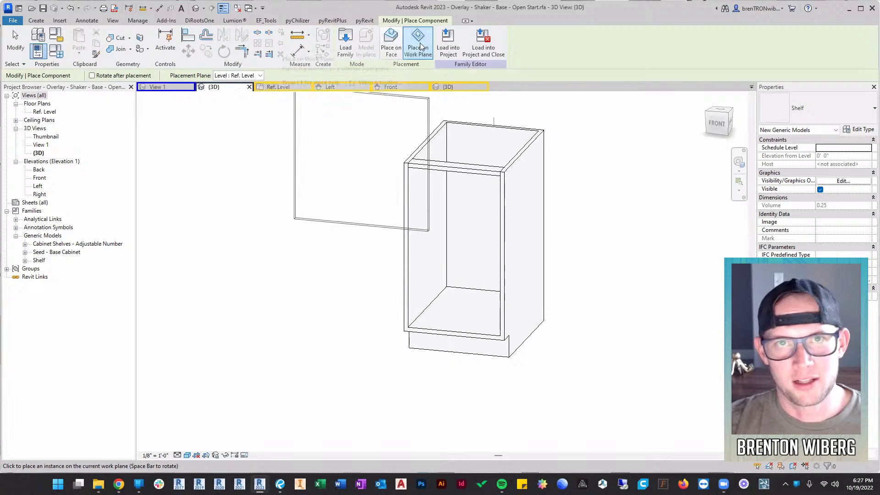
pyautogui.click(391, 46)
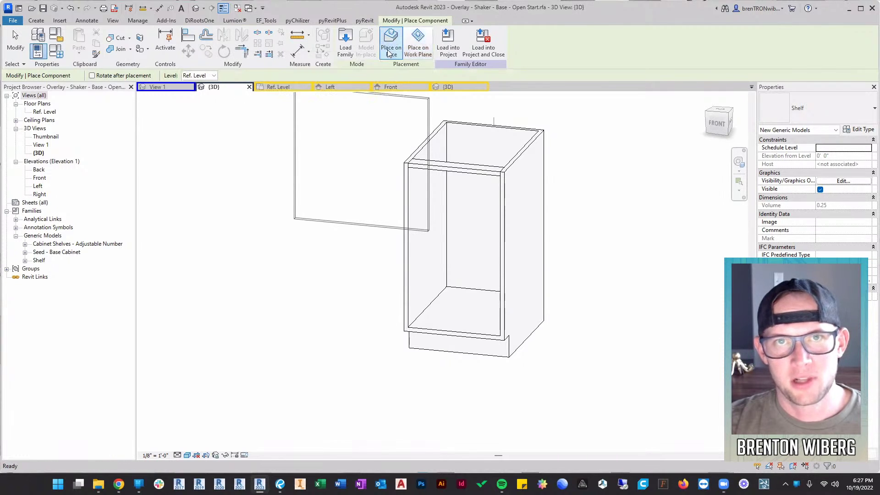
pyautogui.scroll(3, 408, 202)
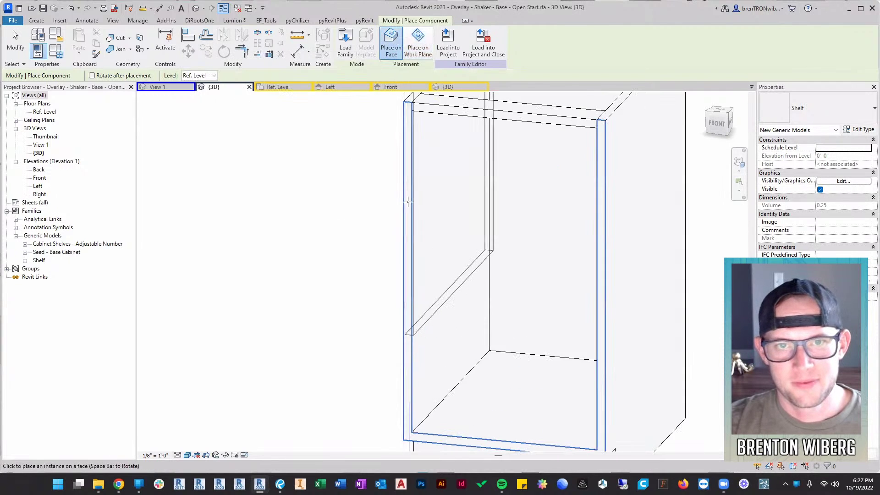
pyautogui.press('space')
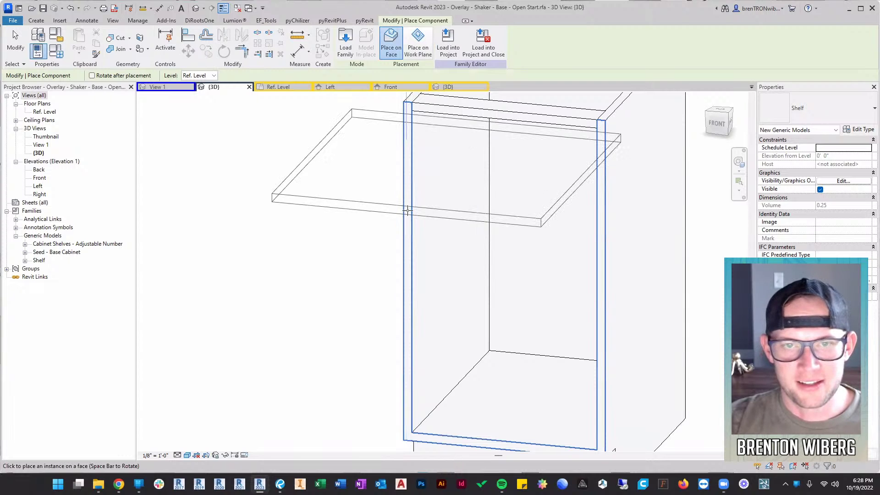
pyautogui.press('space')
pyautogui.press('space')
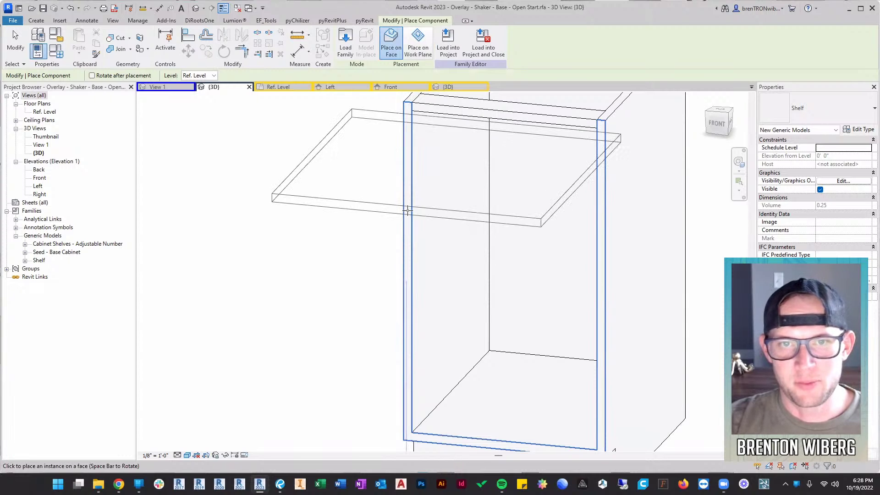
pyautogui.press('space')
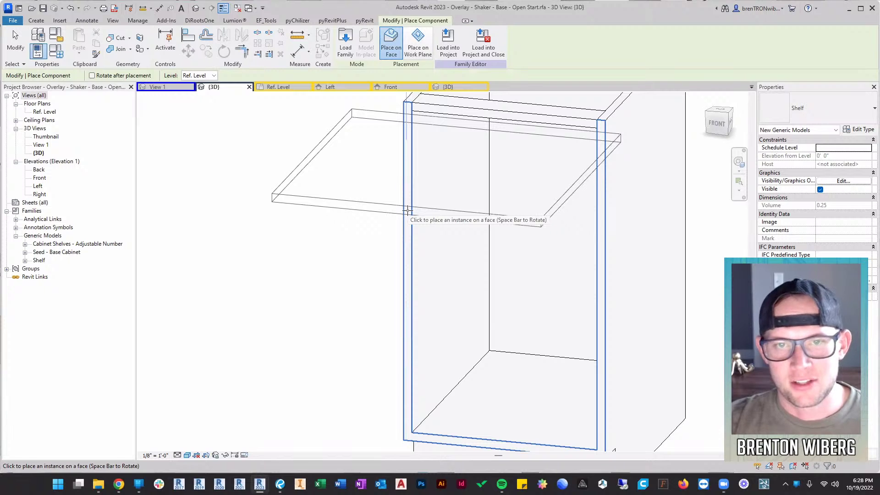
pyautogui.click(407, 211)
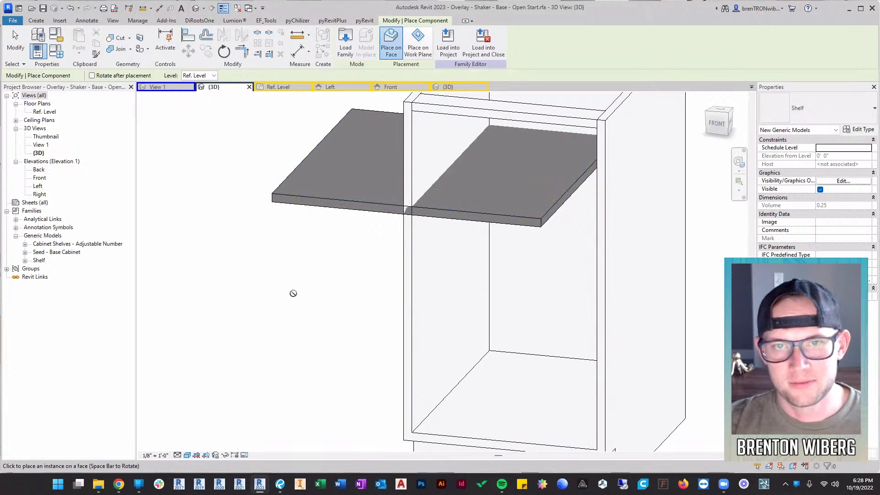
pyautogui.press('Escape')
pyautogui.press('Escape')
# Examine from several angles how the placed shelf sits relative to the open cabinet box
pyautogui.scroll(-3, 305, 294)
pyautogui.keyDown('shift'); pyautogui.moveTo(305, 295); pyautogui.dragTo(334, 262, button='middle'); pyautogui.keyUp('shift')
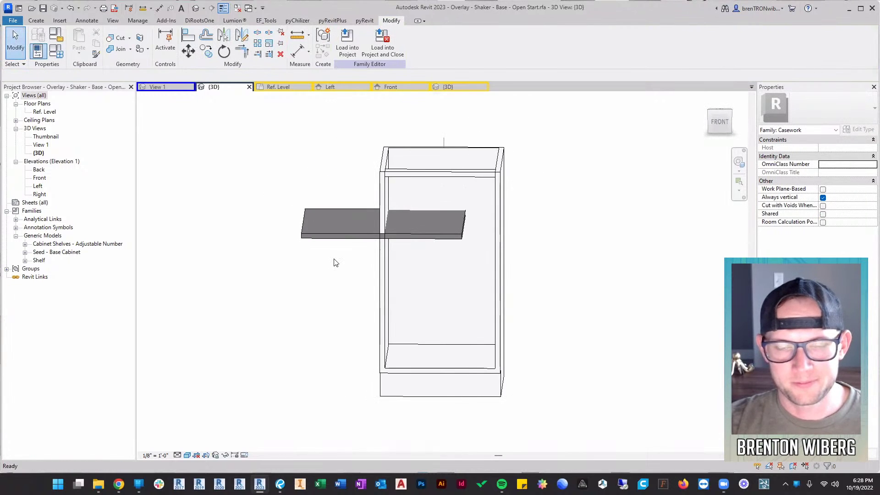
pyautogui.keyDown('shift'); pyautogui.moveTo(346, 339); pyautogui.dragTo(393, 289, button='middle'); pyautogui.keyUp('shift')
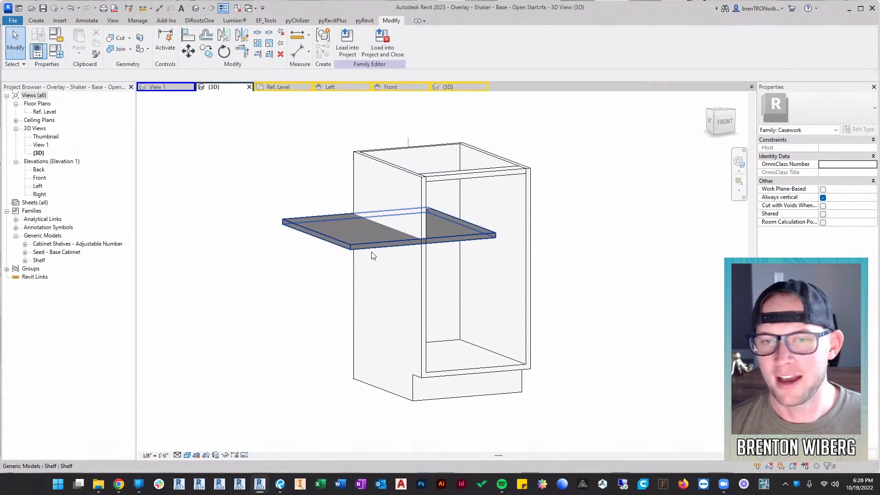
pyautogui.moveTo(509, 281)
pyautogui.keyDown('shift'); pyautogui.mouseDown(button='middle')
pyautogui.moveTo(403, 308)
pyautogui.moveTo(240, 331)
pyautogui.moveTo(395, 334)
pyautogui.moveTo(524, 285)
pyautogui.mouseUp(button='middle'); pyautogui.keyUp('shift')
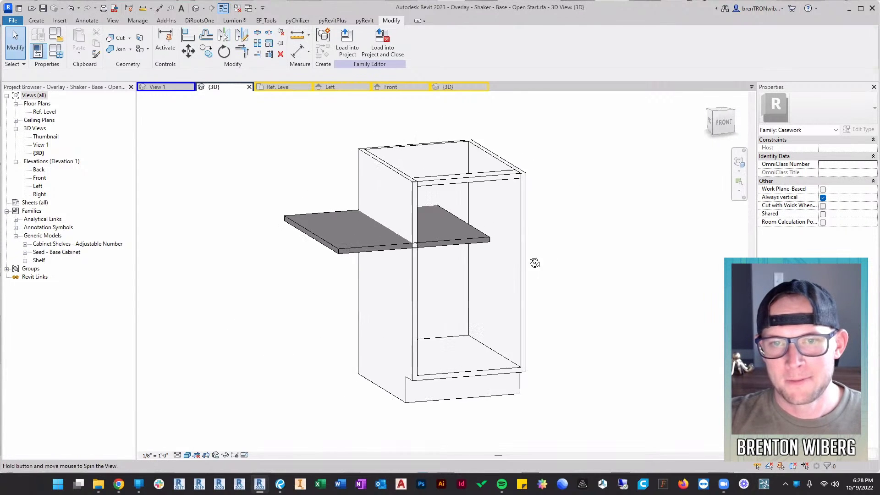
pyautogui.keyDown('shift'); pyautogui.moveTo(456, 307); pyautogui.dragTo(465, 218, button='middle'); pyautogui.keyUp('shift')
pyautogui.keyDown('shift'); pyautogui.moveTo(305, 275); pyautogui.dragTo(324, 255, button='middle'); pyautogui.keyUp('shift')
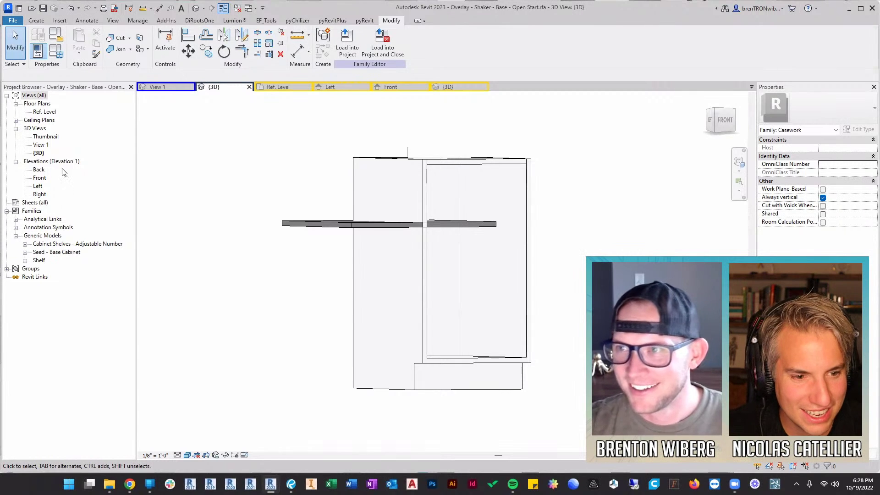
pyautogui.keyDown('shift'); pyautogui.moveTo(635, 280); pyautogui.dragTo(621, 328, button='middle'); pyautogui.keyUp('shift')
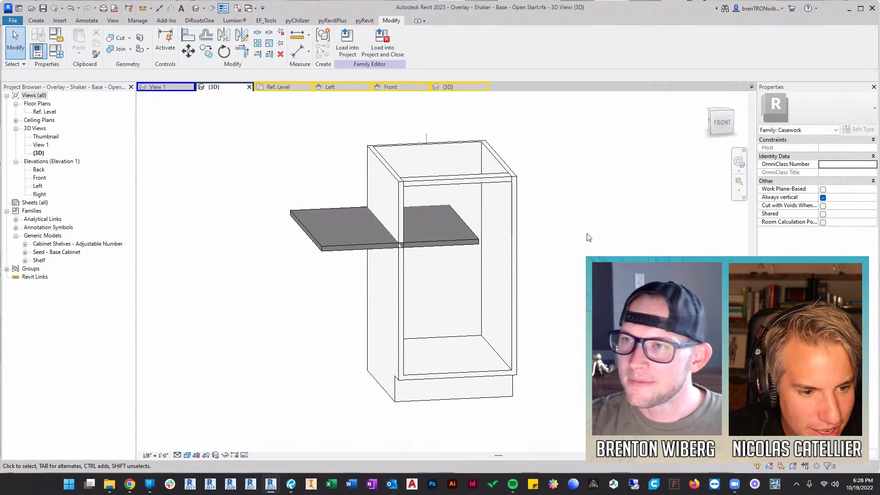
pyautogui.keyDown('shift'); pyautogui.moveTo(577, 287); pyautogui.dragTo(556, 250, button='middle'); pyautogui.keyUp('shift')
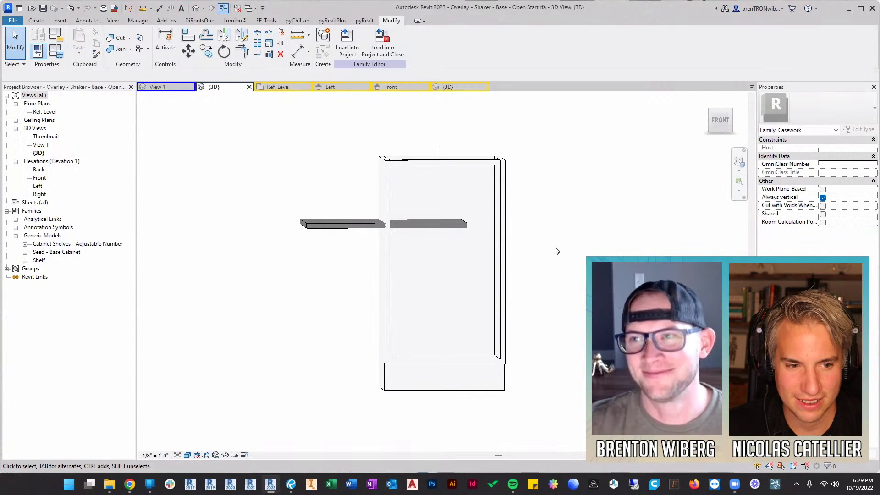
pyautogui.keyDown('shift'); pyautogui.moveTo(571, 153); pyautogui.dragTo(482, 253, button='middle'); pyautogui.keyUp('shift')
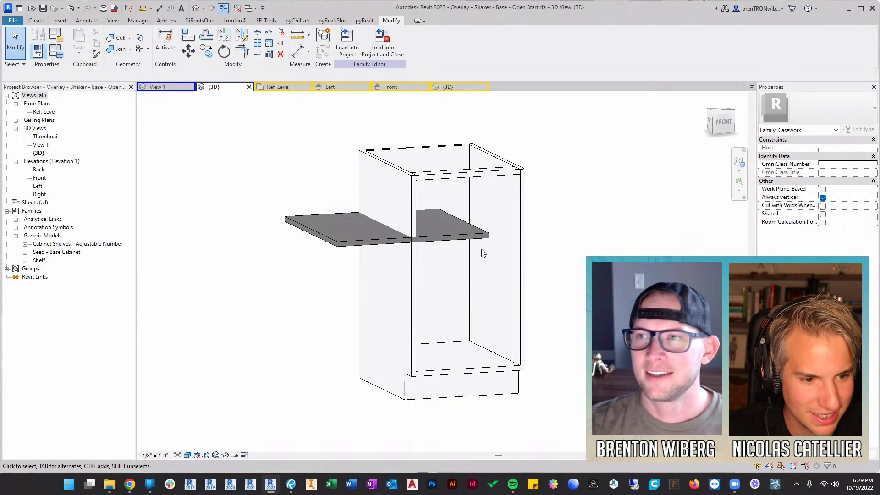
pyautogui.moveTo(479, 258)
pyautogui.keyDown('shift'); pyautogui.mouseDown(button='middle')
pyautogui.moveTo(472, 277)
pyautogui.moveTo(443, 266)
pyautogui.moveTo(473, 256)
pyautogui.mouseUp(button='middle'); pyautogui.keyUp('shift')
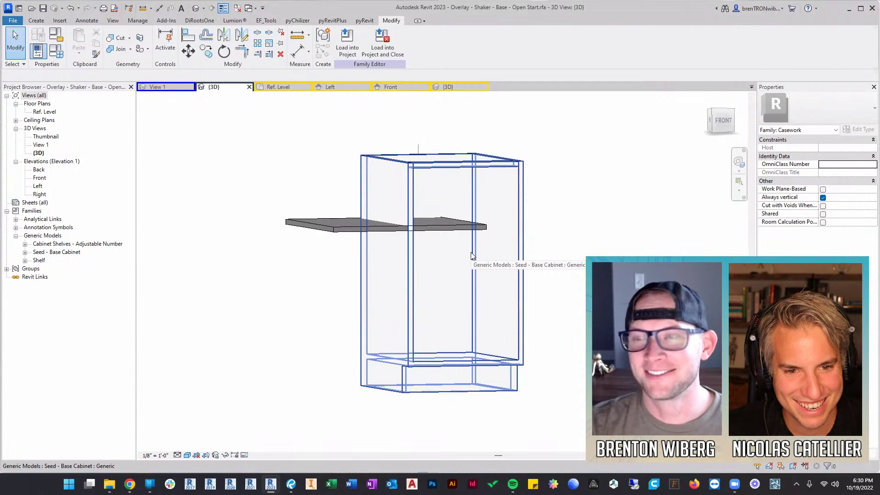
pyautogui.keyDown('shift'); pyautogui.moveTo(578, 271); pyautogui.dragTo(556, 314, button='middle'); pyautogui.keyUp('shift')
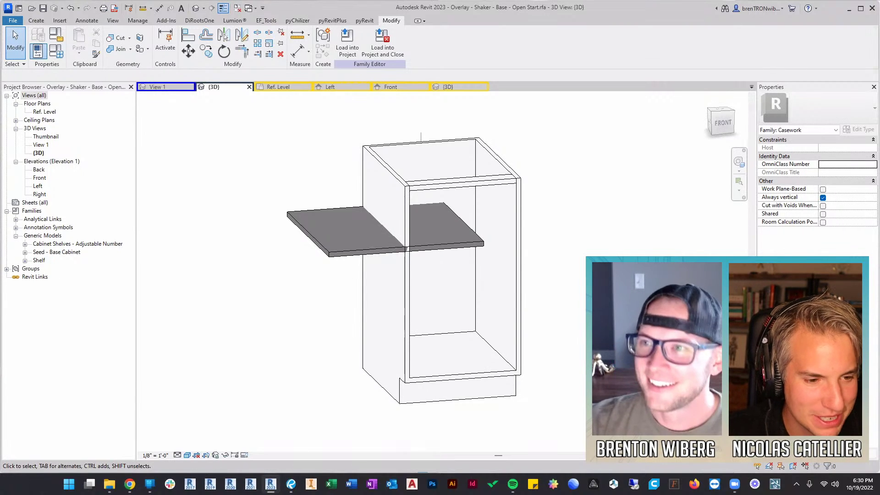
# Open the Front elevation and examine the placed shelf against the cabinet box and its reference planes
pyautogui.keyDown('shift'); pyautogui.moveTo(559, 330); pyautogui.dragTo(569, 306, button='middle'); pyautogui.keyUp('shift')
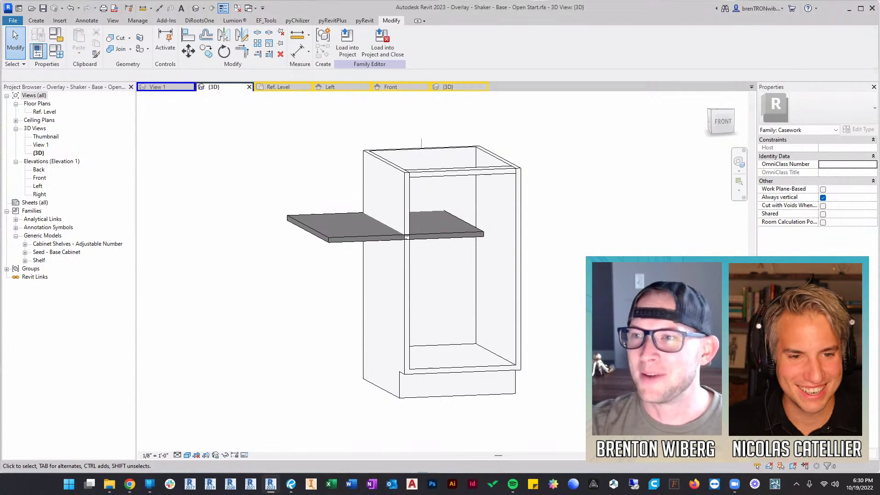
pyautogui.keyDown('shift'); pyautogui.moveTo(413, 334); pyautogui.dragTo(384, 284, button='middle'); pyautogui.keyUp('shift')
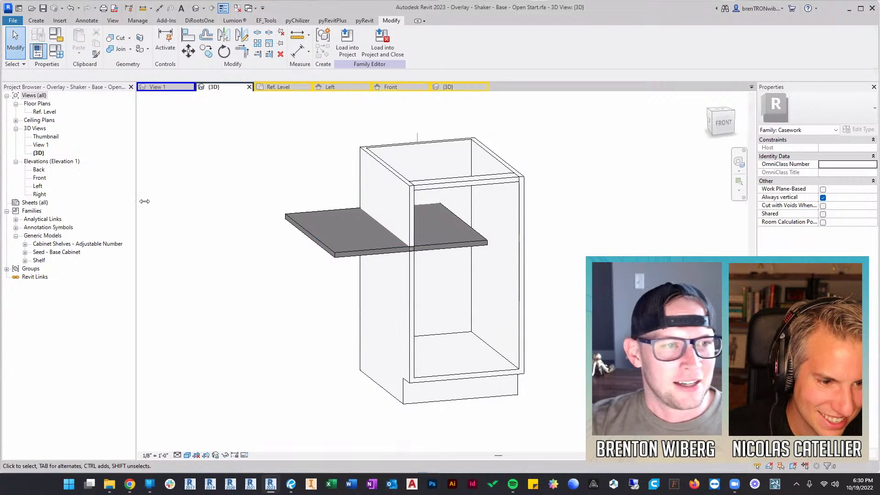
pyautogui.doubleClick(39, 178)
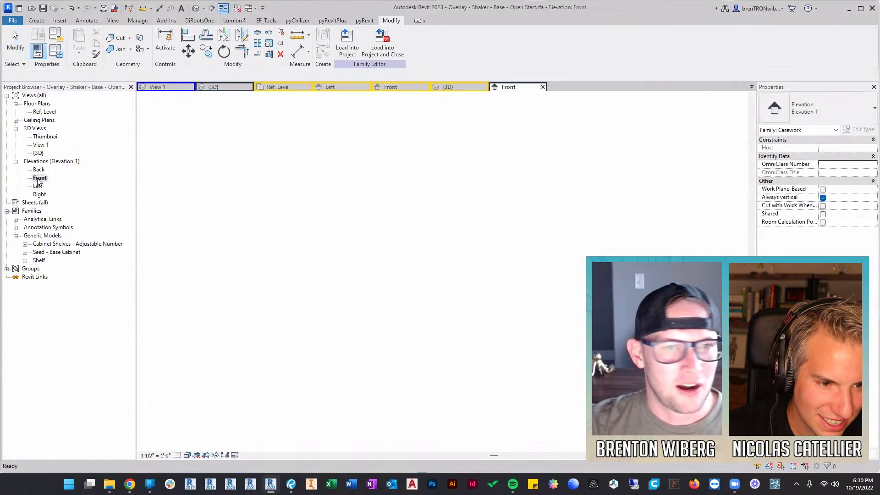
pyautogui.scroll(2, 438, 358)
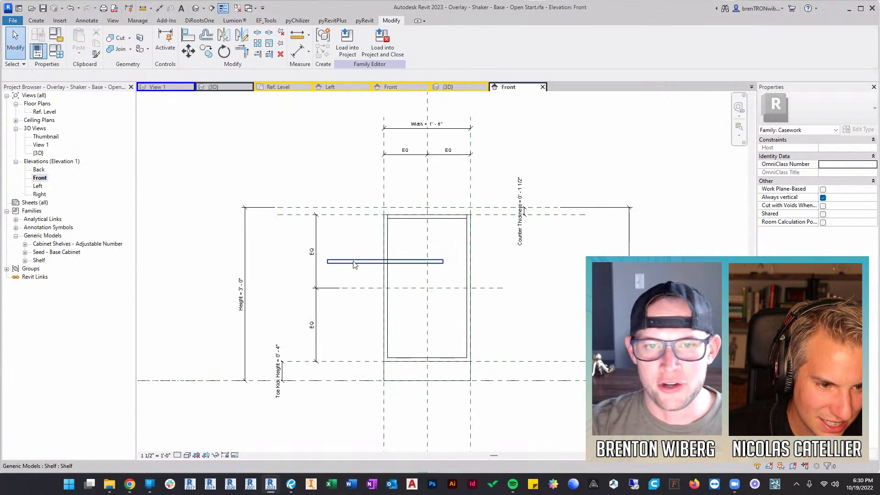
pyautogui.click(383, 293)
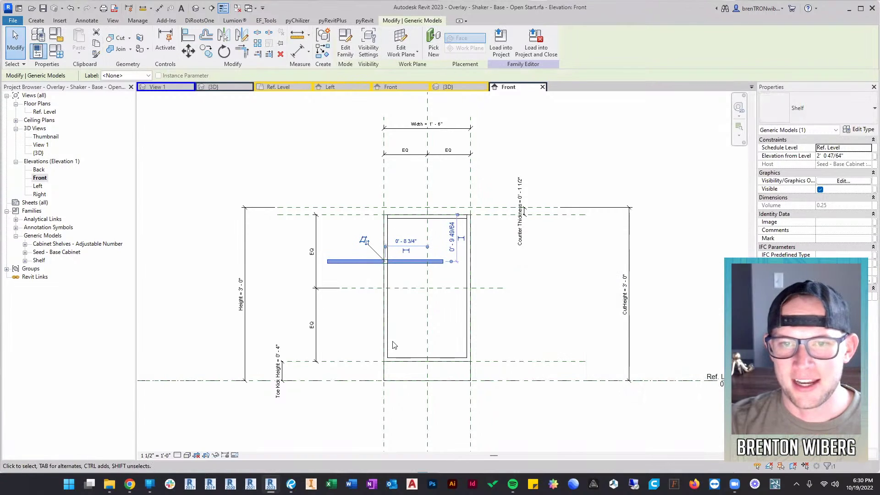
pyautogui.moveTo(468, 331); pyautogui.dragTo(485, 325, button='middle')
pyautogui.click(424, 292)
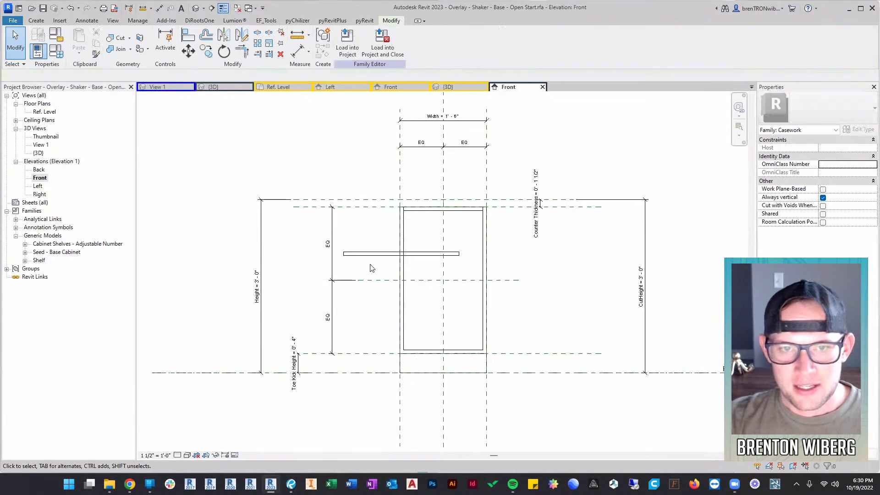
pyautogui.scroll(2, 372, 267)
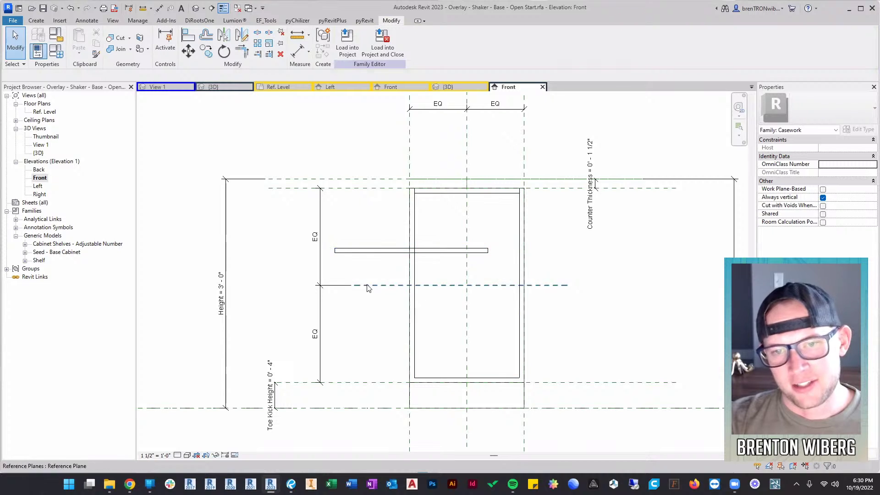
pyautogui.moveTo(366, 266); pyautogui.dragTo(365, 240, button='middle')
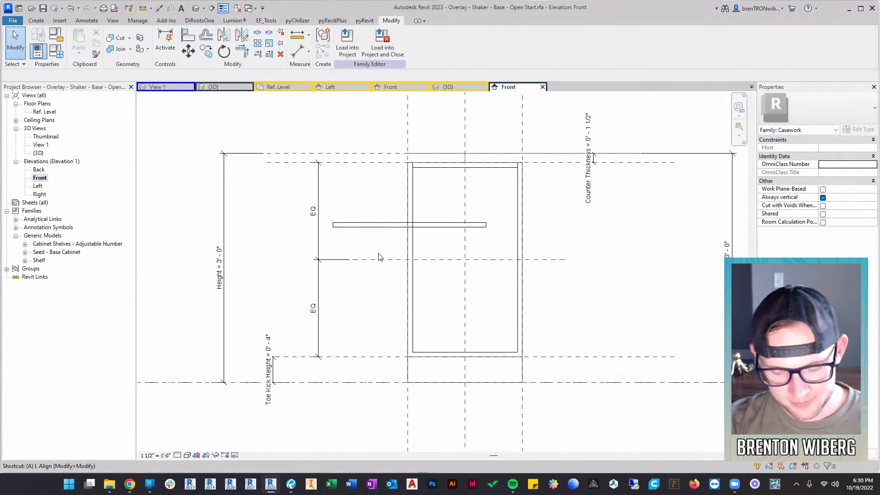
pyautogui.press('a')
pyautogui.press('l')
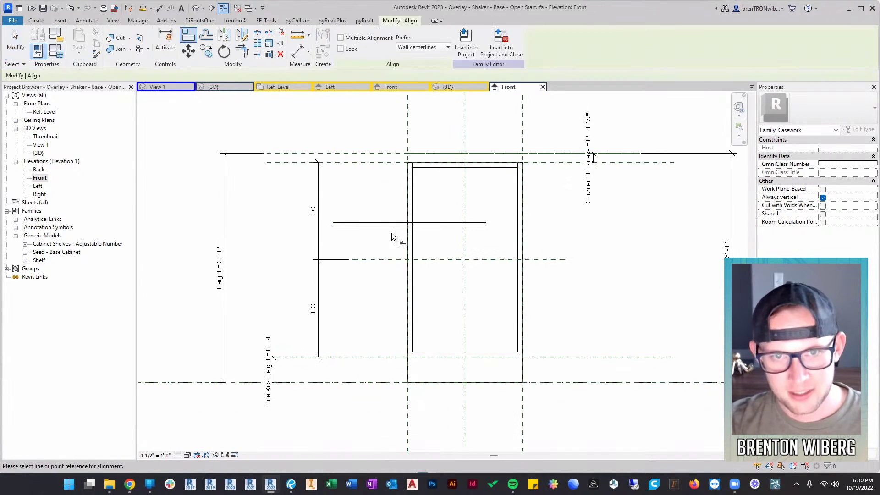
pyautogui.click(380, 259)
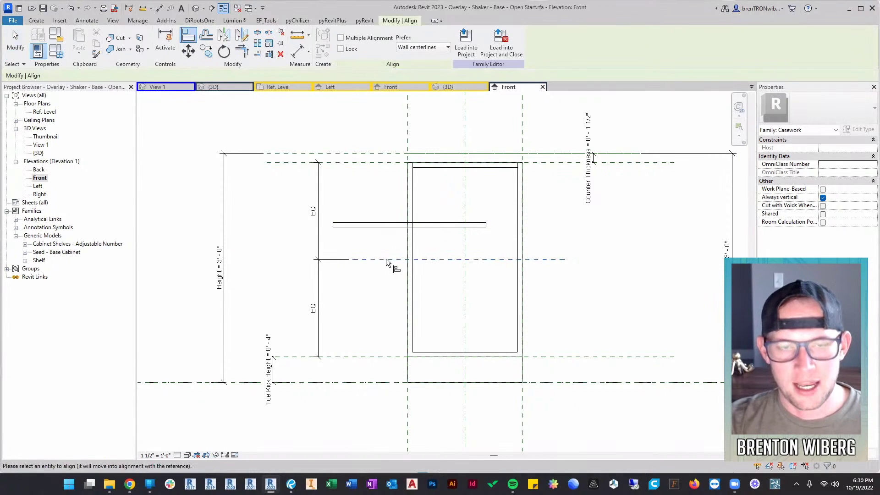
pyautogui.press('Escape')
pyautogui.press('Escape')
# Inspect the horizontal mid-height reference plane with its equal spacing, and check the shelf above it
pyautogui.click(546, 259)
pyautogui.scroll(-1, 602, 285)
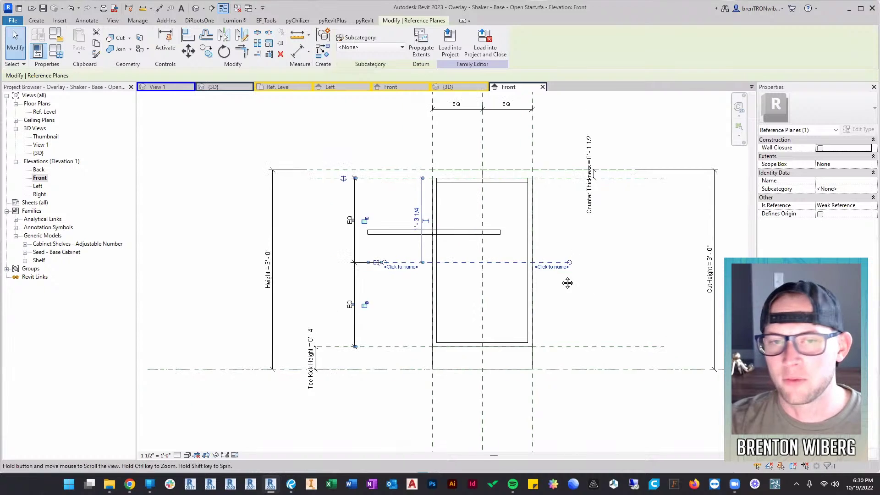
pyautogui.moveTo(585, 285); pyautogui.dragTo(486, 246, button='middle')
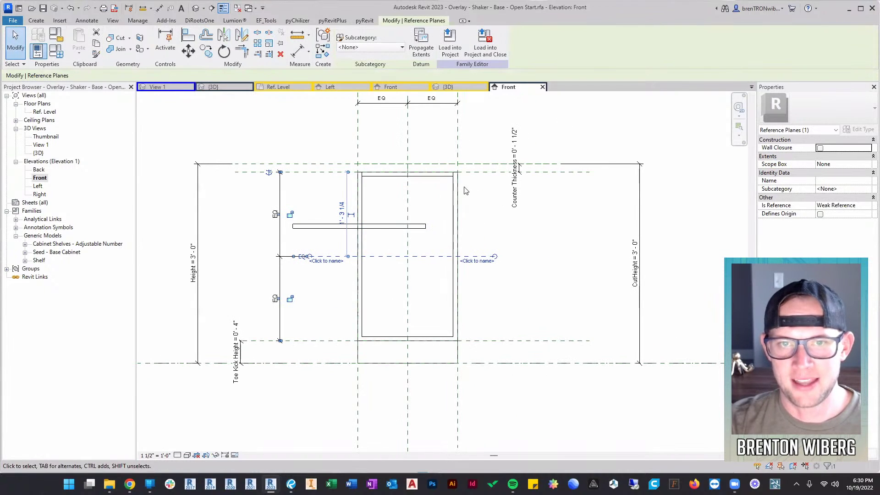
pyautogui.press('Escape')
pyautogui.click(379, 260)
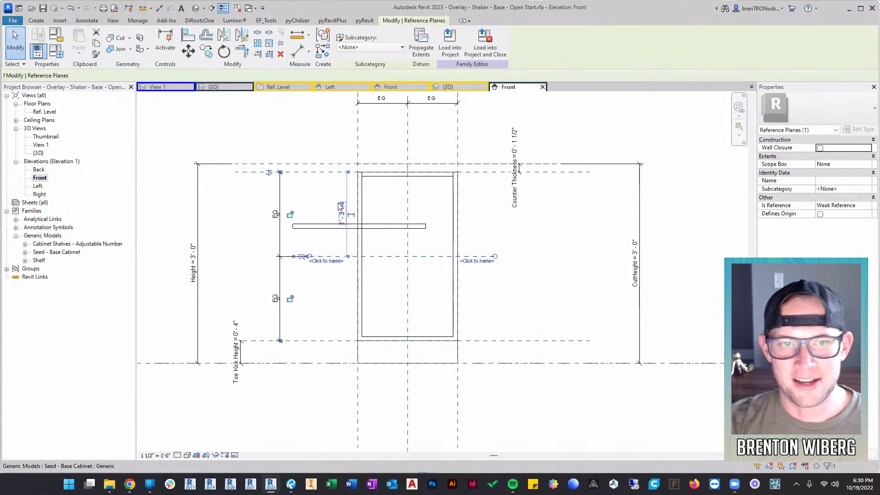
pyautogui.press('Escape')
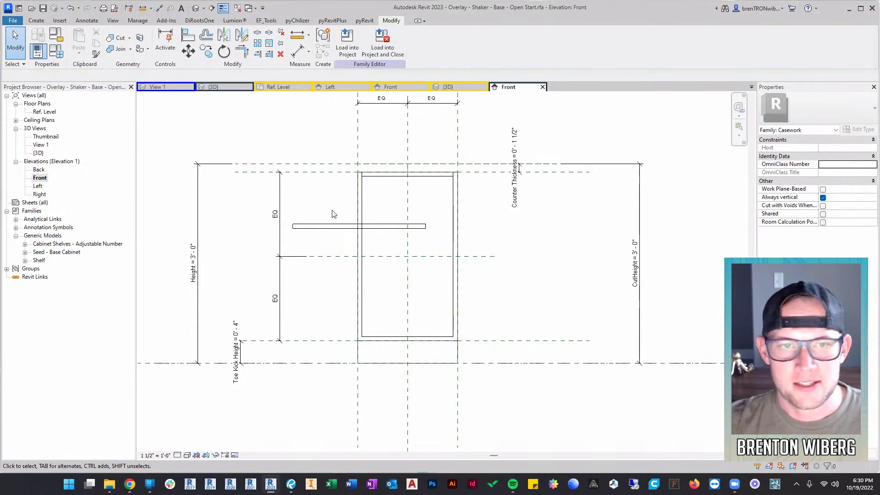
pyautogui.click(337, 226)
pyautogui.scroll(2, 332, 260)
pyautogui.press('Escape')
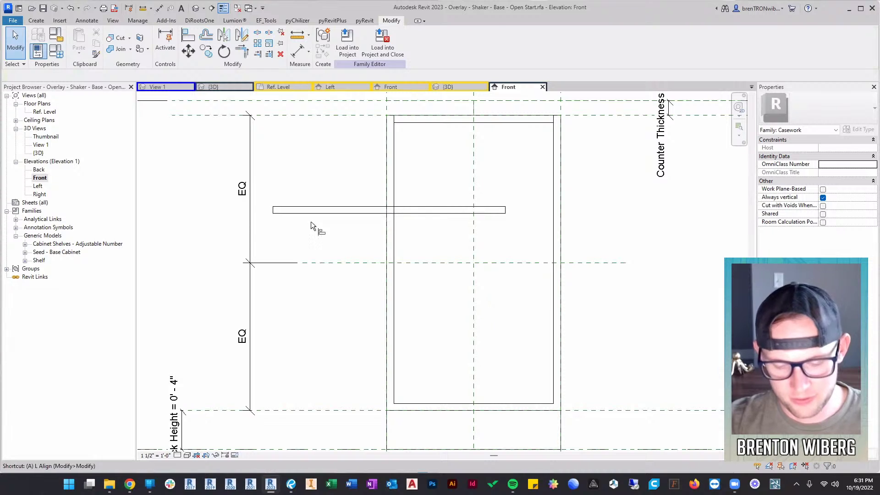
# Align the shelf's horizontal centre to the cabinet's mid-height reference plane and lock the alignment
pyautogui.press('a')
pyautogui.press('l')
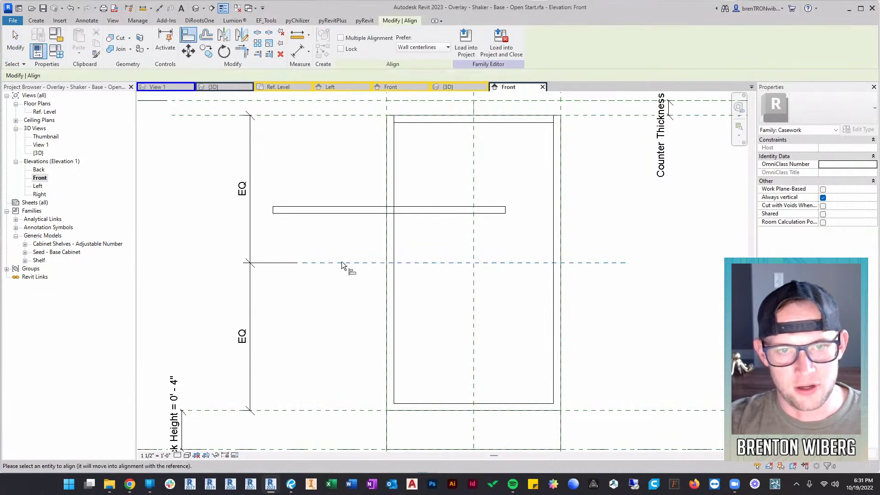
pyautogui.click(339, 211)
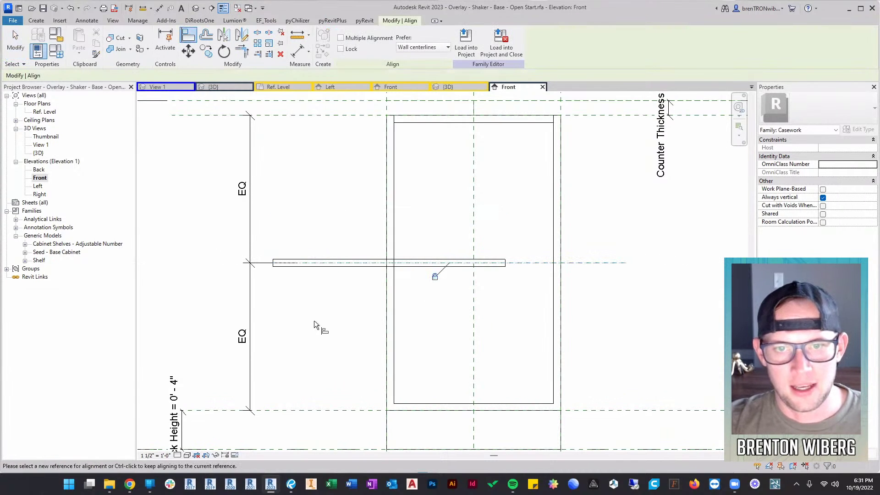
pyautogui.scroll(-2, 336, 288)
pyautogui.press('Escape')
pyautogui.press('Escape')
pyautogui.scroll(-1, 347, 283)
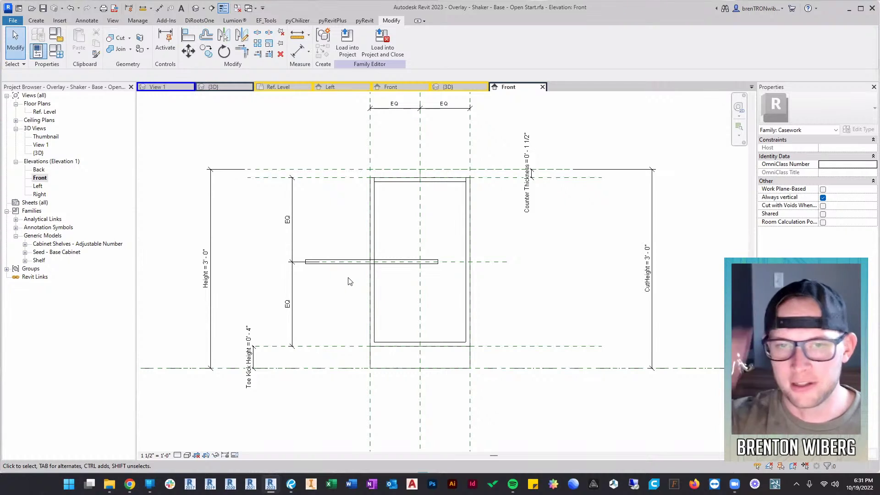
pyautogui.press('a')
pyautogui.press('l')
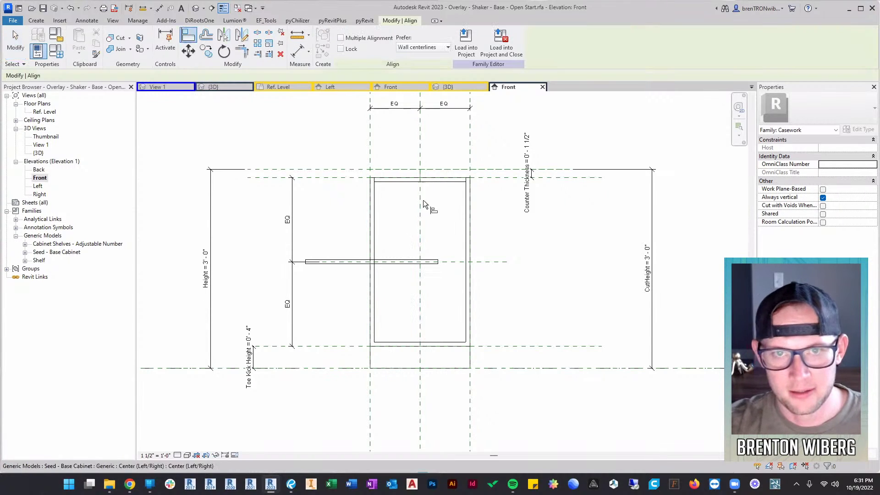
pyautogui.click(420, 141)
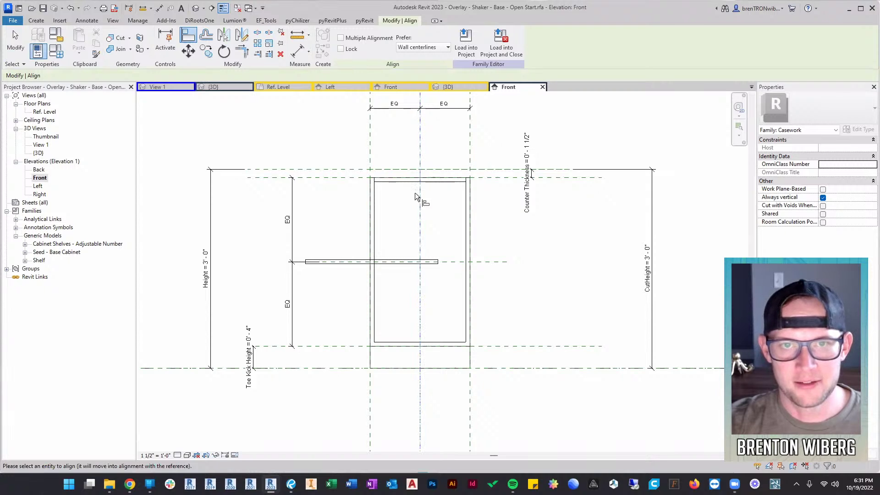
pyautogui.press('Escape')
pyautogui.press('Escape')
# Align the shelf's Center (Left/Right) reference to the cabinet's vertical centre reference plane and lock the alignment
pyautogui.press('l')
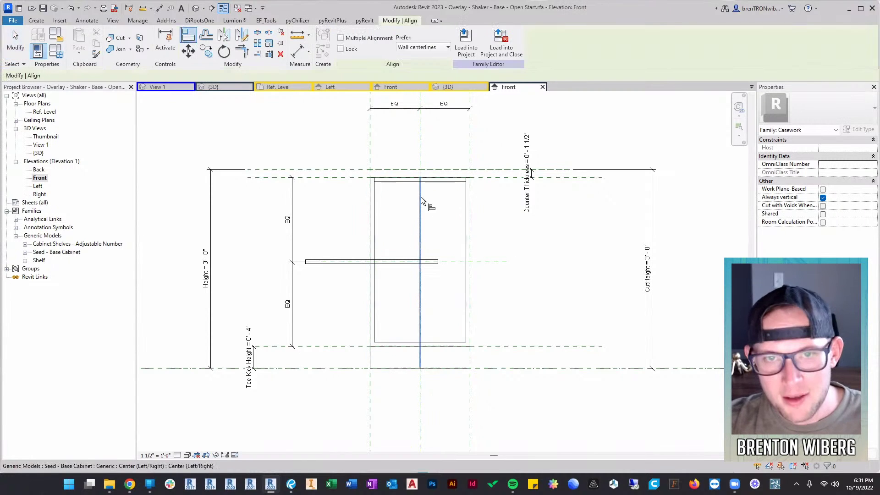
pyautogui.click(423, 154)
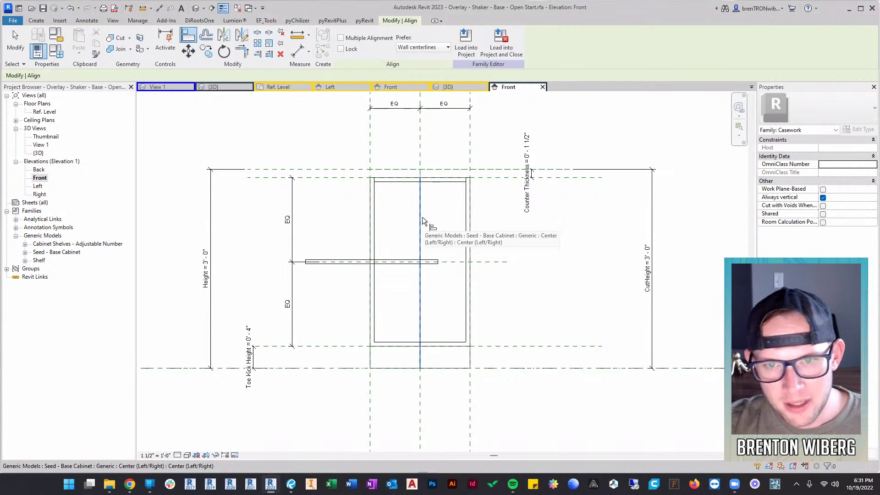
pyautogui.click(423, 143)
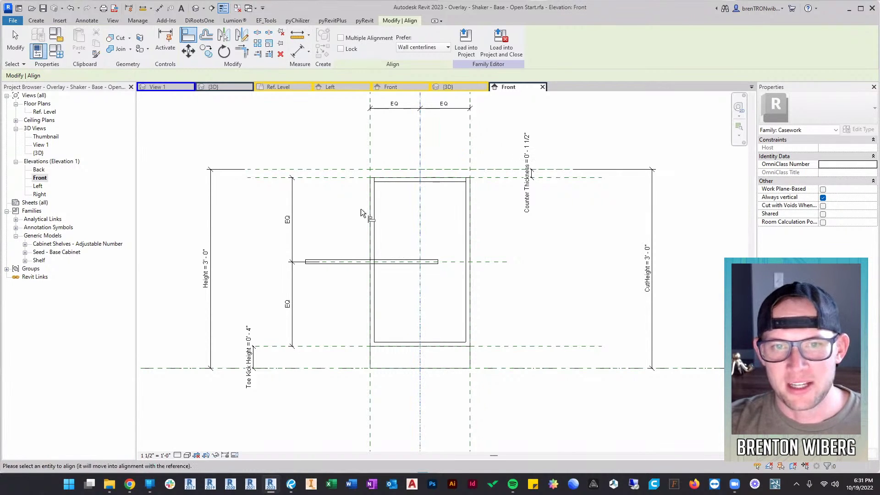
pyautogui.press('Escape')
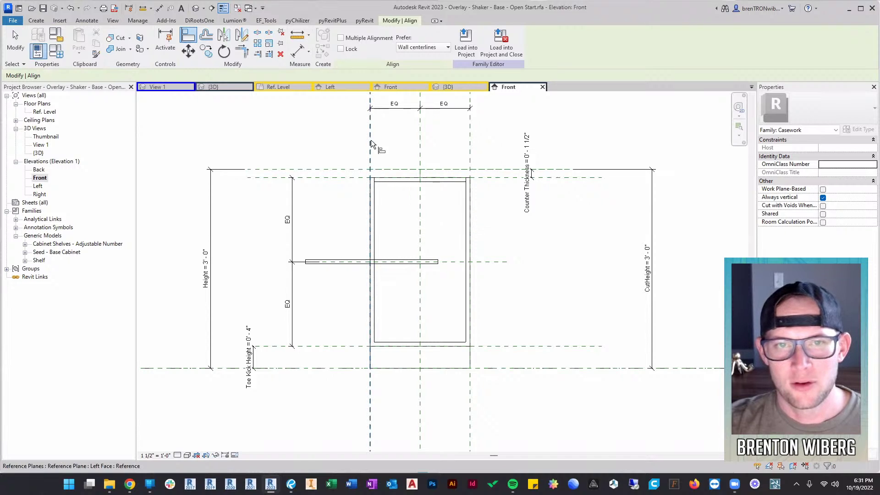
pyautogui.click(420, 126)
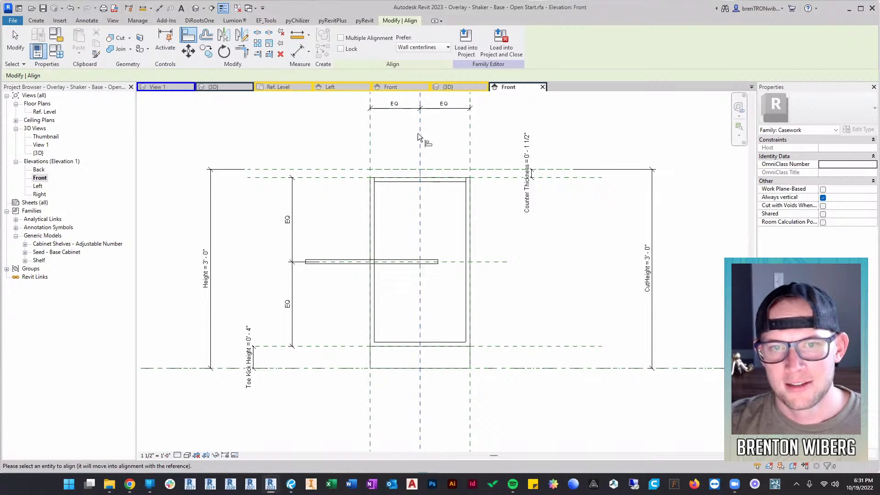
pyautogui.scroll(2, 373, 266)
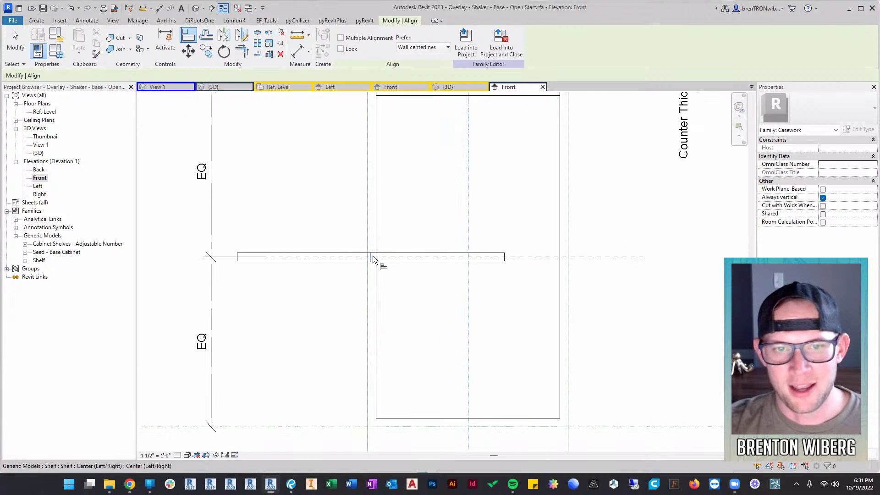
pyautogui.scroll(2, 388, 238)
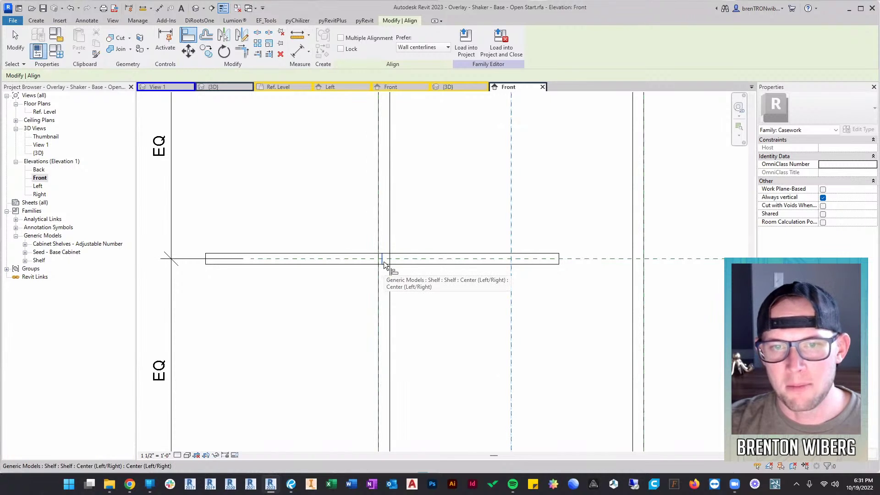
pyautogui.click(384, 265)
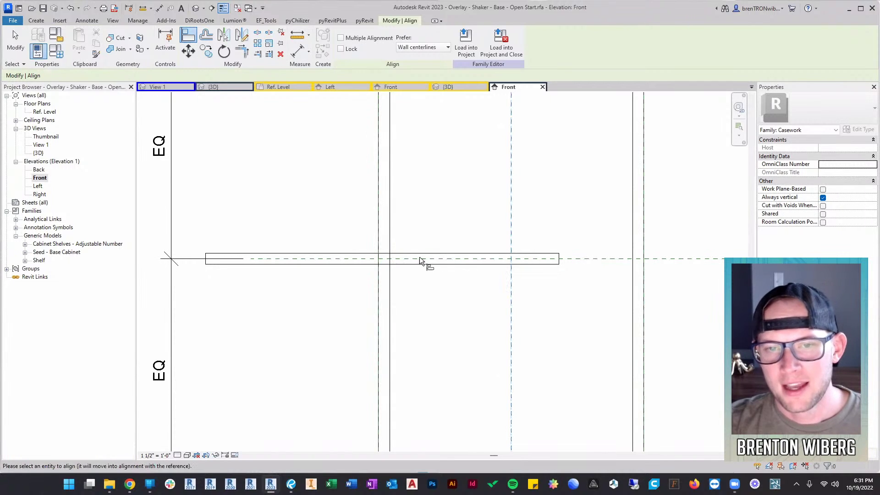
pyautogui.click(512, 202)
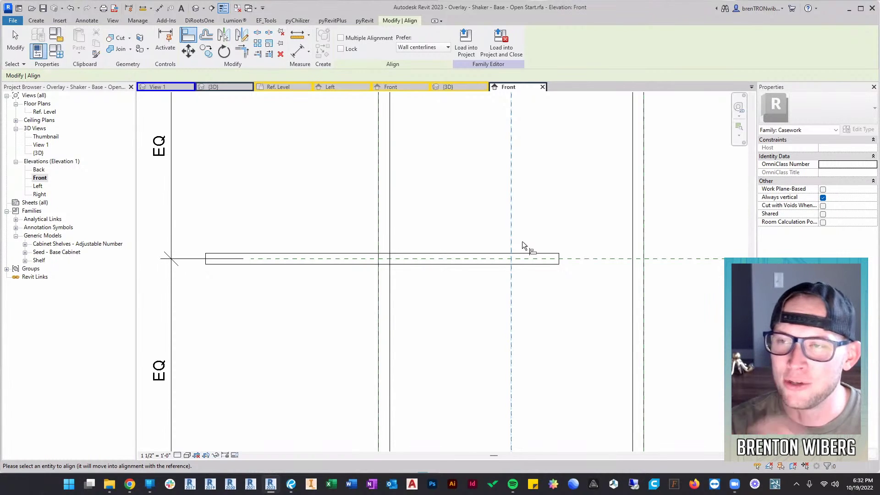
pyautogui.scroll(-2, 525, 232)
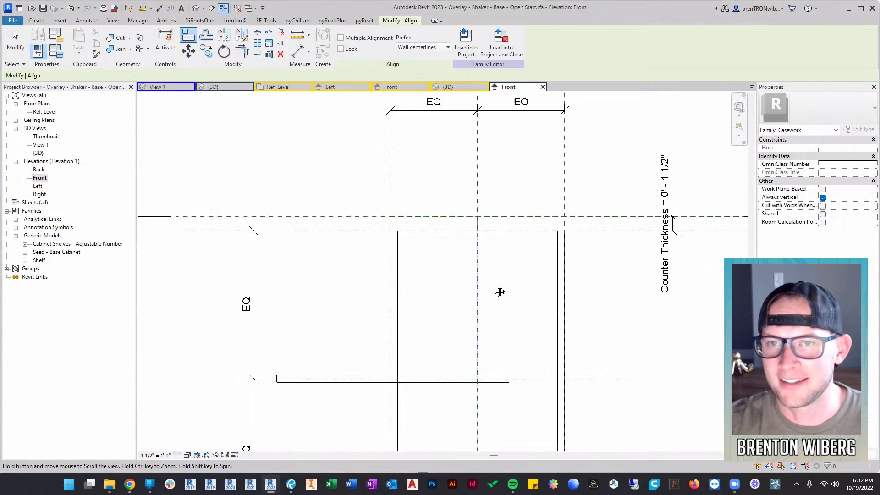
pyautogui.moveTo(477, 296); pyautogui.dragTo(489, 195, button='middle')
pyautogui.moveTo(503, 145); pyautogui.dragTo(512, 204, button='middle')
pyautogui.scroll(2, 418, 374)
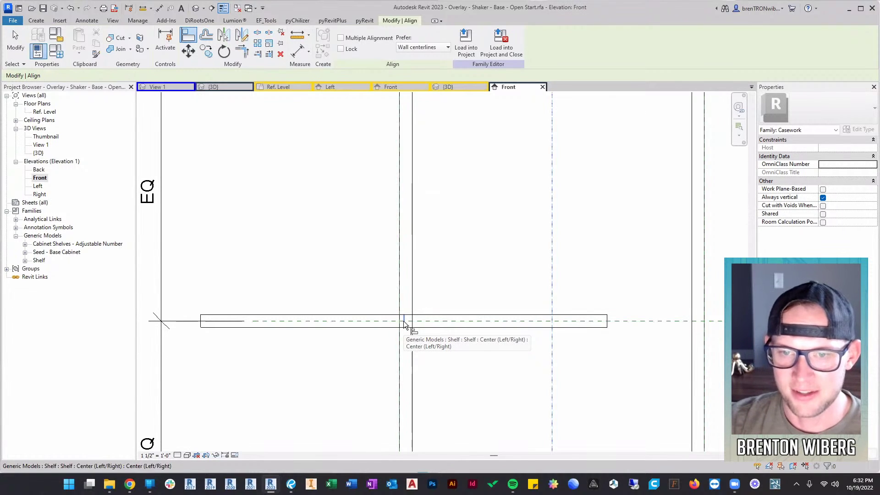
pyautogui.click(405, 324)
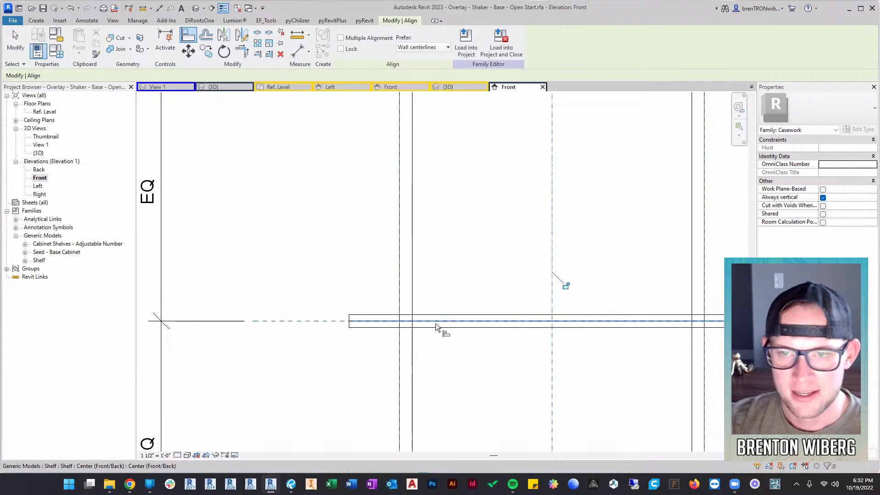
pyautogui.click(566, 285)
pyautogui.scroll(-3, 567, 289)
pyautogui.moveTo(549, 263); pyautogui.dragTo(484, 262, button='middle')
pyautogui.press('Escape')
pyautogui.scroll(-2, 529, 315)
pyautogui.moveTo(575, 321); pyautogui.dragTo(522, 298, button='middle')
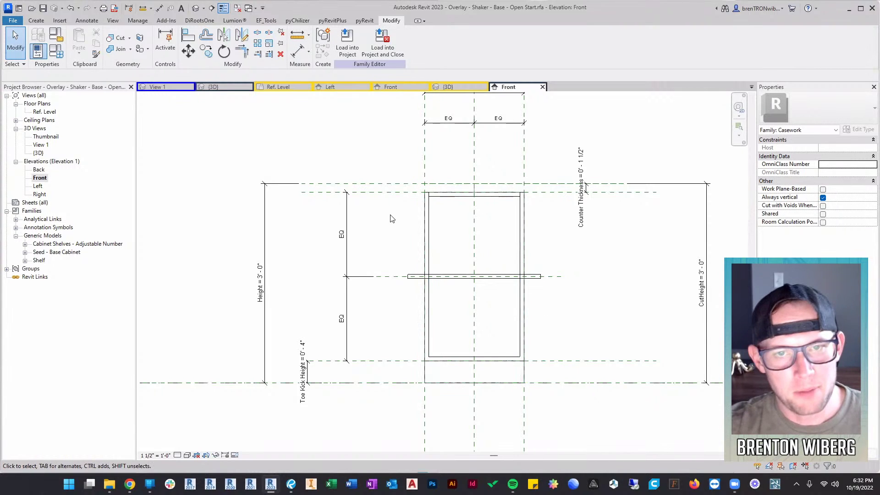
# Open the 3D view and examine how the centred shelf sits relative to the cabinet's sides and front edge
pyautogui.press('3')
pyautogui.press('d')
pyautogui.keyDown('shift'); pyautogui.moveTo(584, 345); pyautogui.dragTo(416, 370, button='middle'); pyautogui.keyUp('shift')
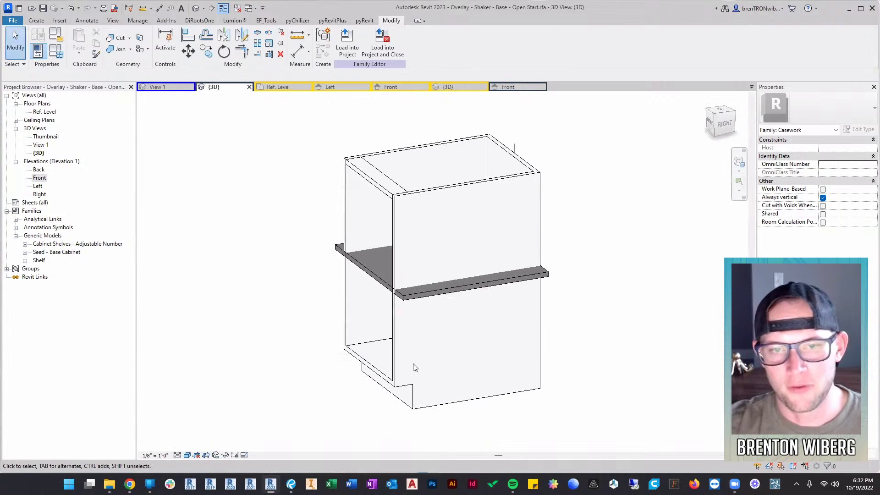
pyautogui.scroll(2, 340, 223)
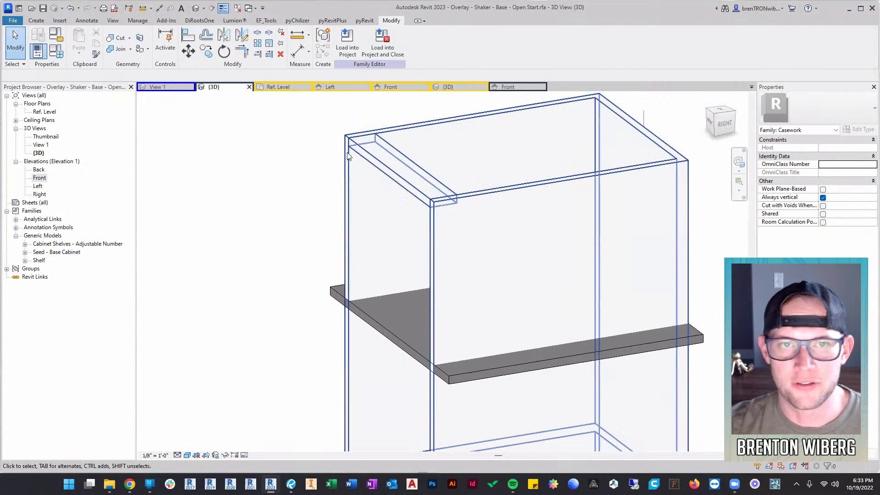
# Examine in 3D, from several sides, how the shelf passes through the cabinet's side panels and front edge
pyautogui.scroll(-2, 340, 223)
pyautogui.keyDown('shift'); pyautogui.moveTo(339, 268); pyautogui.dragTo(417, 253, button='middle'); pyautogui.keyUp('shift')
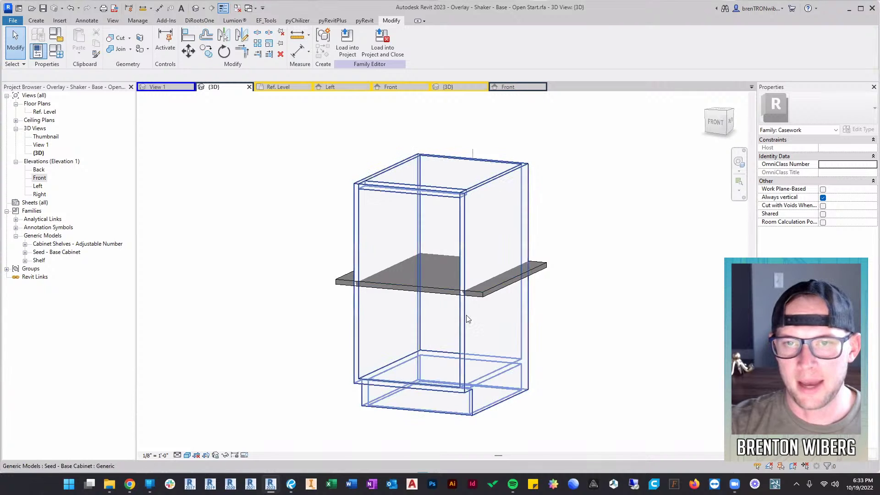
pyautogui.keyDown('shift'); pyautogui.moveTo(393, 359); pyautogui.dragTo(537, 304, button='middle'); pyautogui.keyUp('shift')
pyautogui.scroll(3, 642, 321)
pyautogui.scroll(-2, 614, 323)
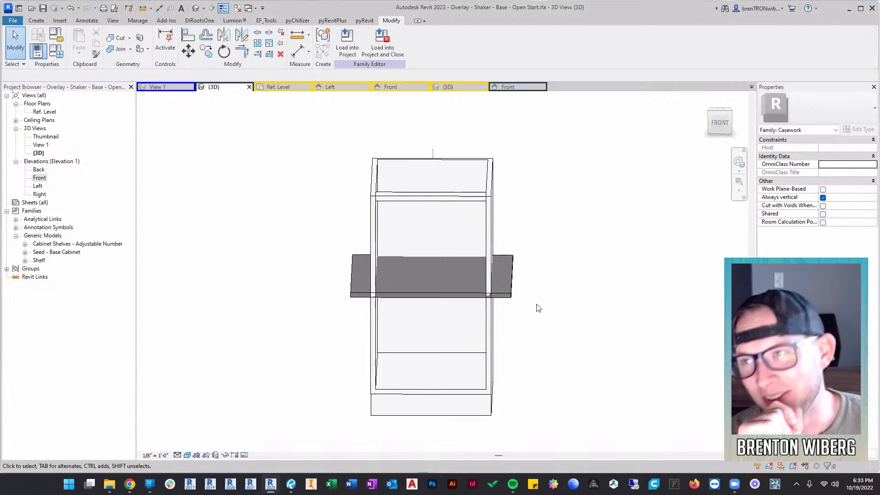
pyautogui.keyDown('shift'); pyautogui.moveTo(521, 281); pyautogui.dragTo(450, 314, button='middle'); pyautogui.keyUp('shift')
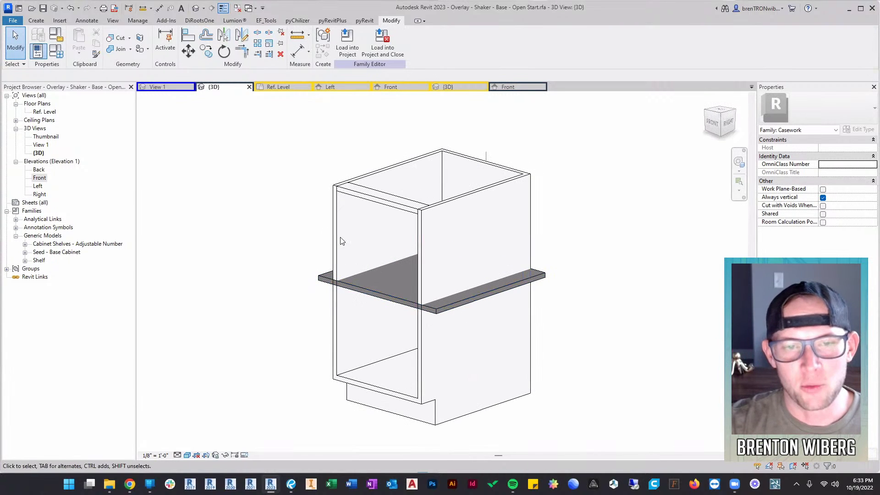
pyautogui.click(324, 282)
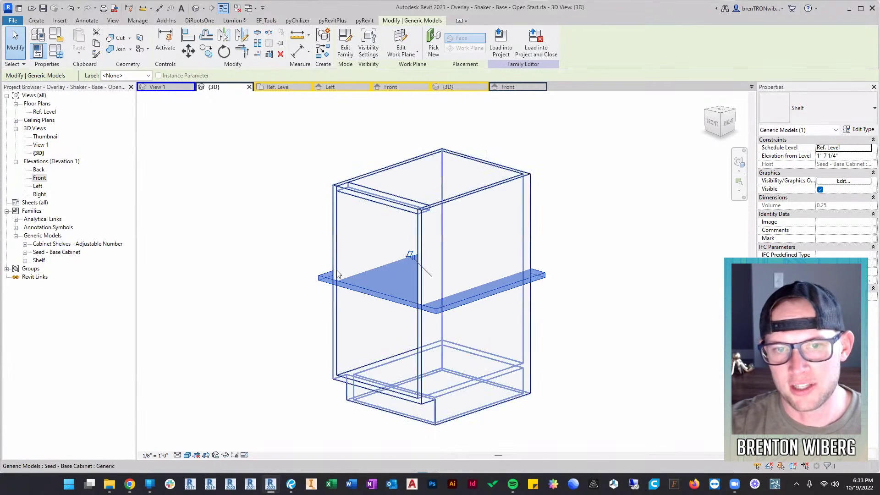
pyautogui.keyDown('shift'); pyautogui.moveTo(318, 278); pyautogui.dragTo(475, 277, button='middle'); pyautogui.keyUp('shift')
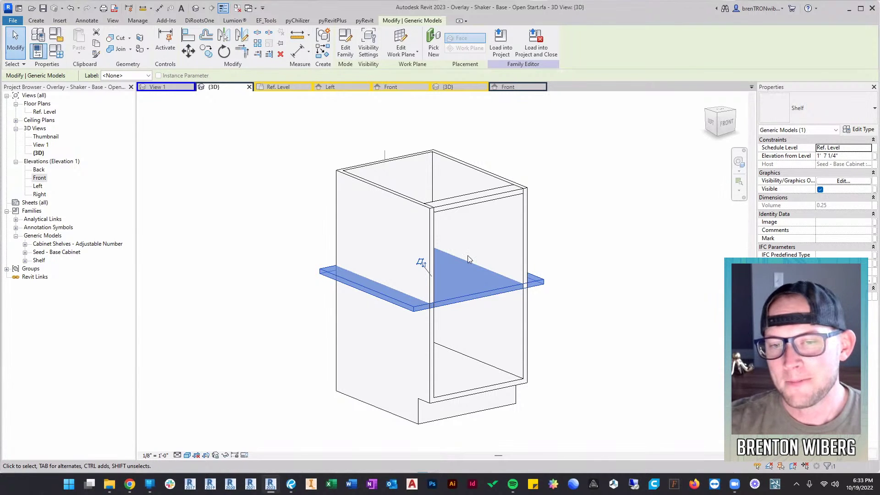
pyautogui.keyDown('shift'); pyautogui.moveTo(647, 304); pyautogui.dragTo(421, 308, button='middle'); pyautogui.keyUp('shift')
pyautogui.click(597, 249)
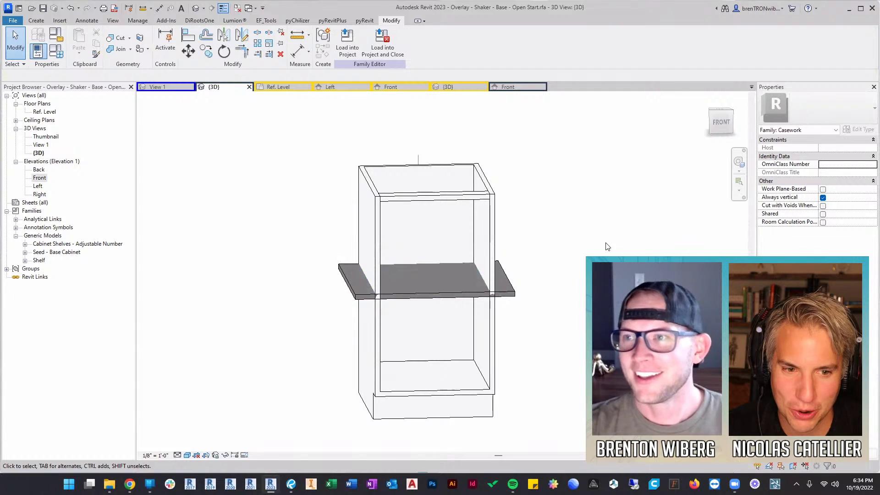
pyautogui.keyDown('shift'); pyautogui.moveTo(506, 323); pyautogui.dragTo(515, 282, button='middle'); pyautogui.keyUp('shift')
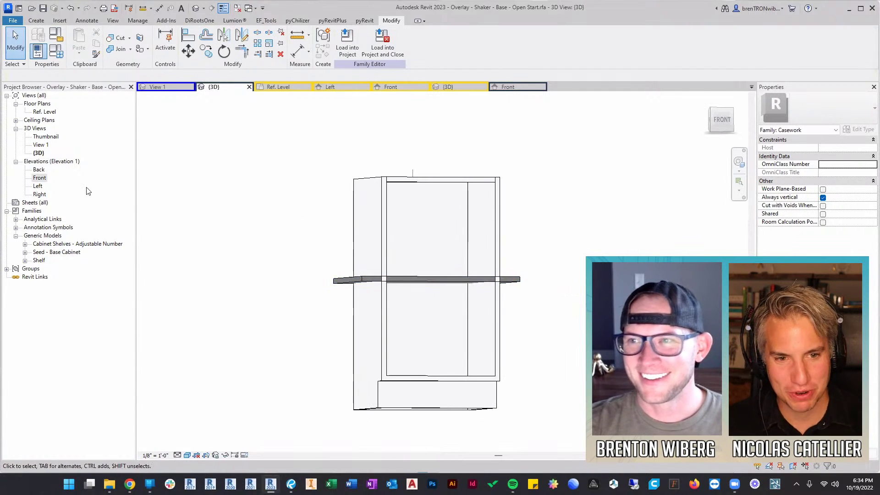
# Open the Front elevation and inspect the locked alignments of the shelf and the base cabinet to the reference planes
pyautogui.doubleClick(38, 178)
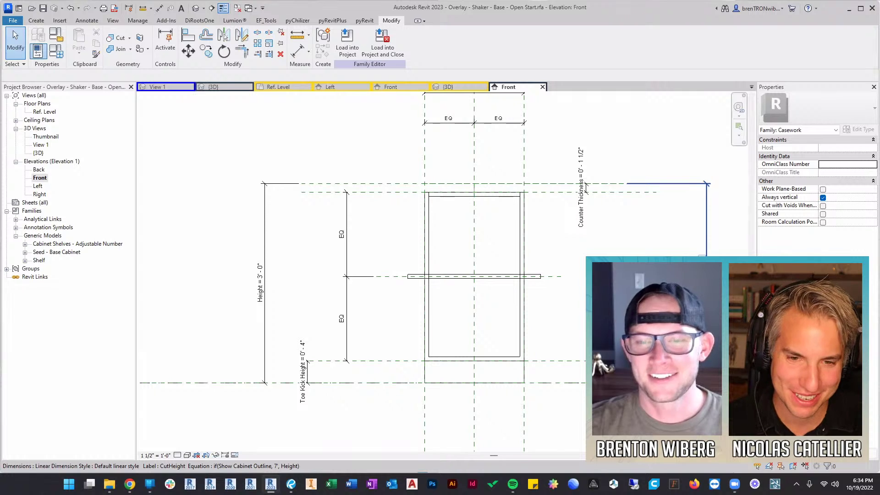
pyautogui.scroll(3, 434, 287)
pyautogui.scroll(-1, 472, 293)
pyautogui.moveTo(494, 296); pyautogui.dragTo(430, 286, button='middle')
pyautogui.click(356, 267)
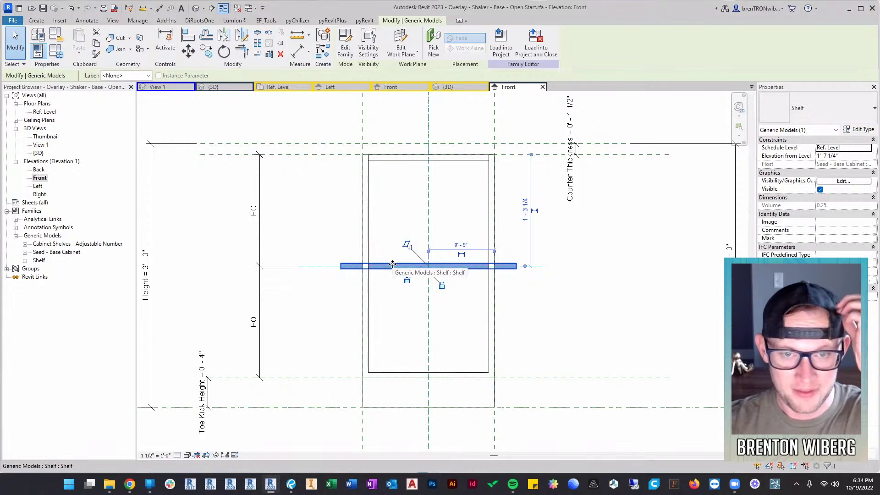
pyautogui.scroll(-2, 505, 268)
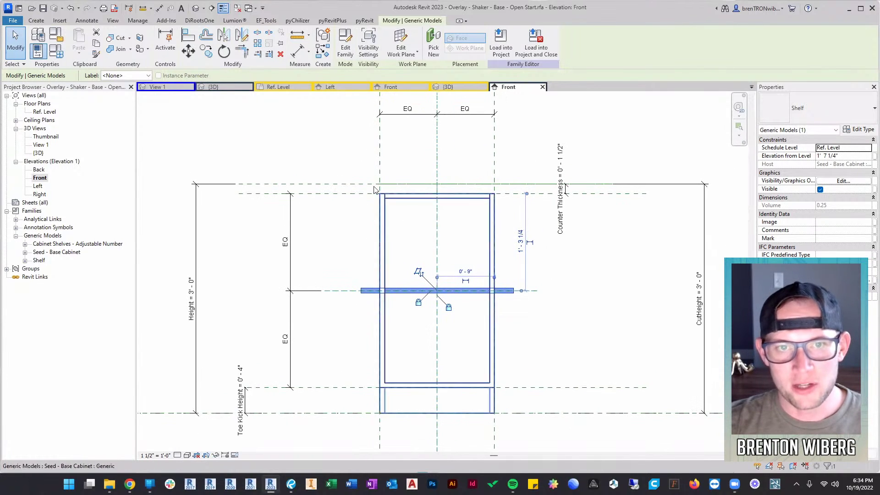
pyautogui.click(386, 217)
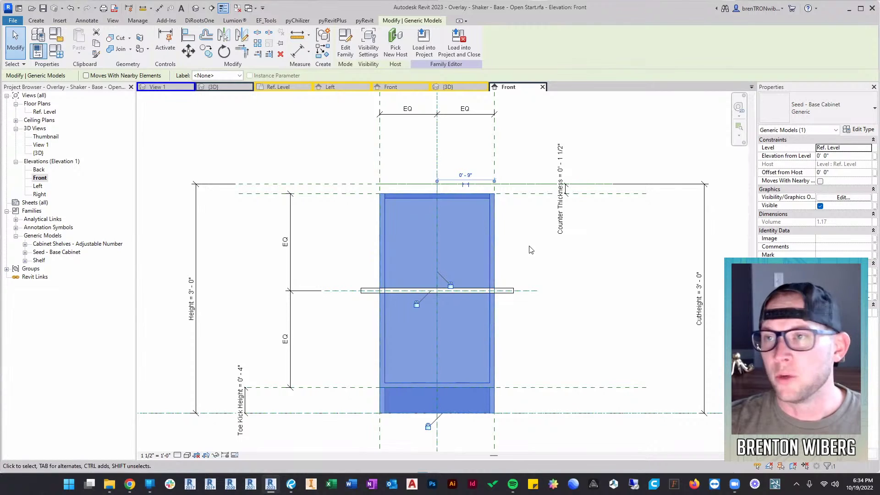
pyautogui.click(544, 252)
pyautogui.moveTo(548, 267); pyautogui.dragTo(476, 256, button='middle')
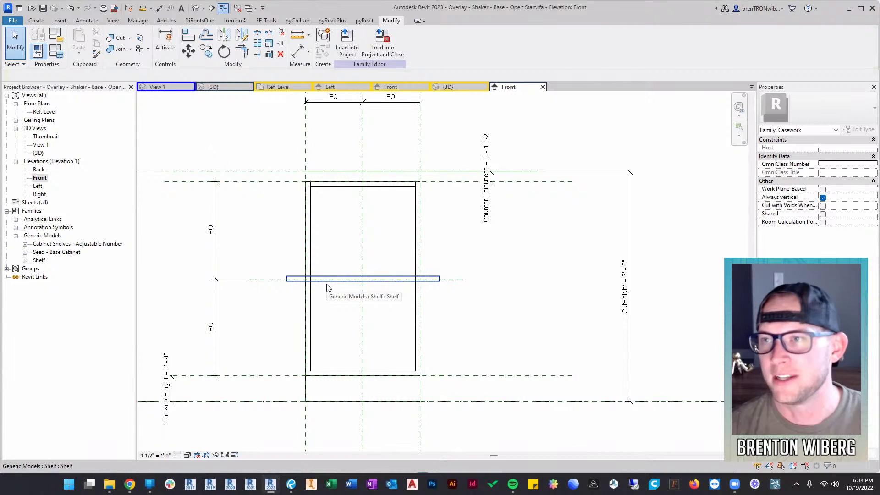
pyautogui.click(317, 188)
pyautogui.click(471, 269)
pyautogui.moveTo(472, 269); pyautogui.dragTo(536, 261, button='middle')
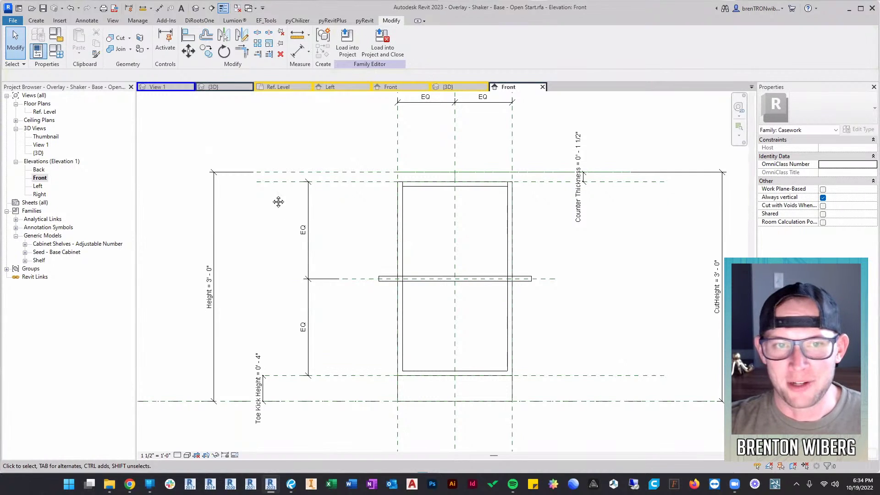
pyautogui.moveTo(273, 198); pyautogui.dragTo(345, 194, button='middle')
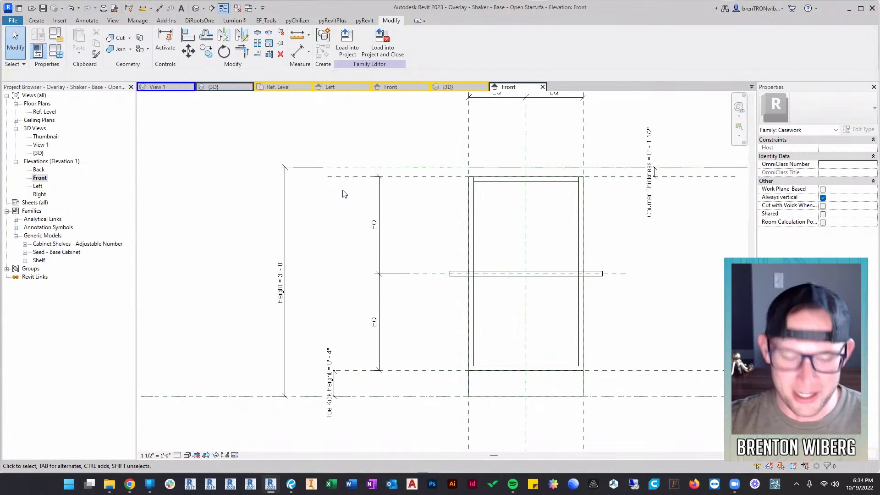
# Open the cabinet's family types and set its Height to 3' 6"
pyautogui.press('f')
pyautogui.press('t')
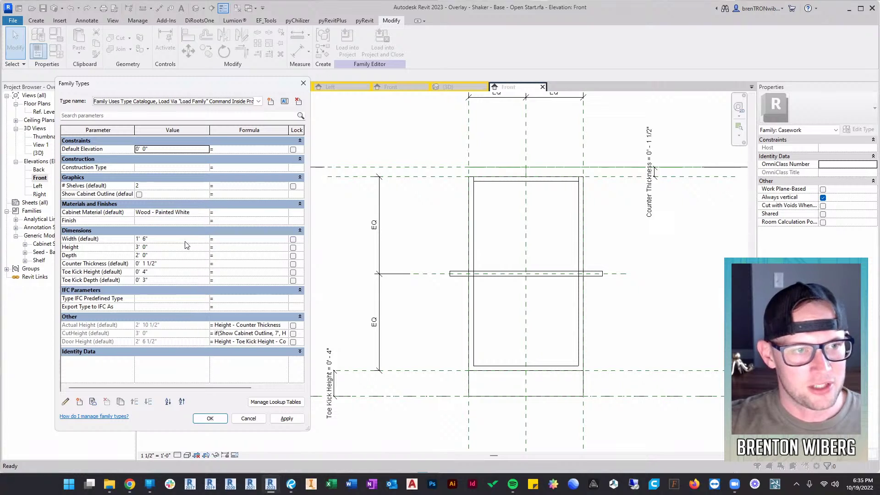
pyautogui.click(175, 247)
pyautogui.write('3')
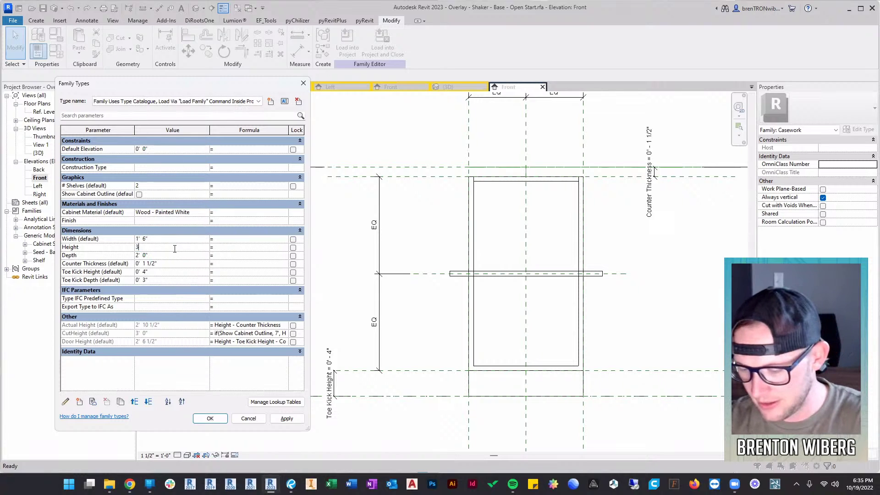
pyautogui.write('.5')
pyautogui.click(178, 255)
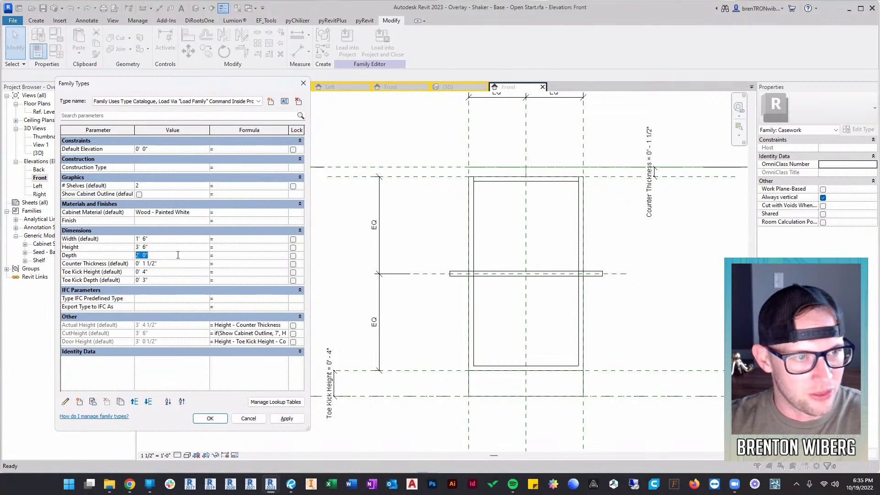
# Set the cabinet's Width to 2' 0" and Depth to 2.5 feet, and apply the flexed dimensions
pyautogui.click(176, 233)
pyautogui.click(175, 233)
pyautogui.click(176, 233)
pyautogui.click(173, 239)
pyautogui.click(176, 233)
pyautogui.click(174, 239)
pyautogui.write('2')
pyautogui.click(172, 255)
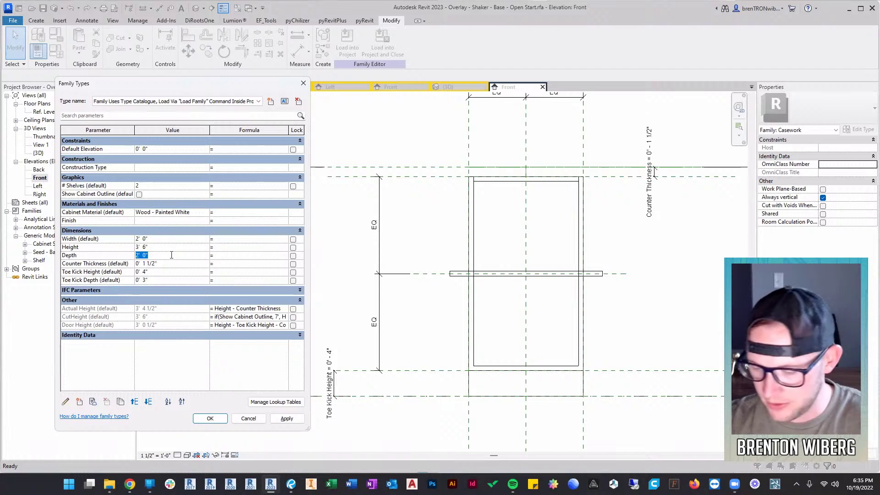
pyautogui.write('2.5')
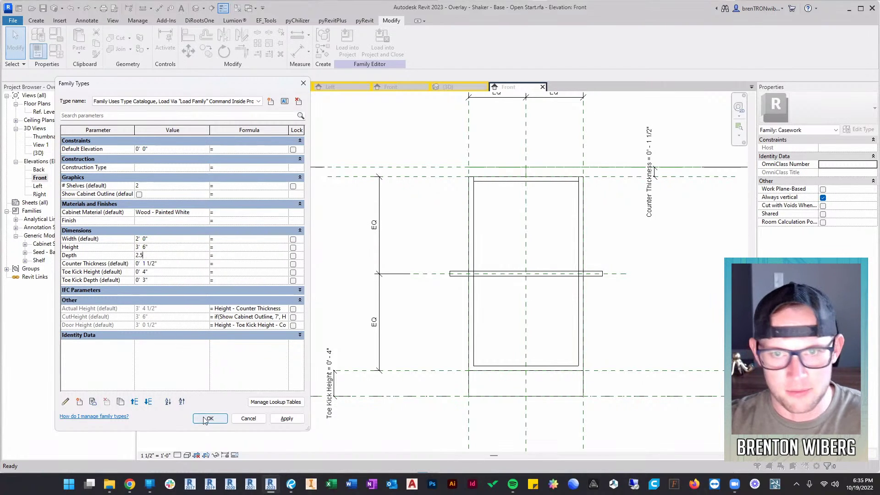
pyautogui.click(208, 419)
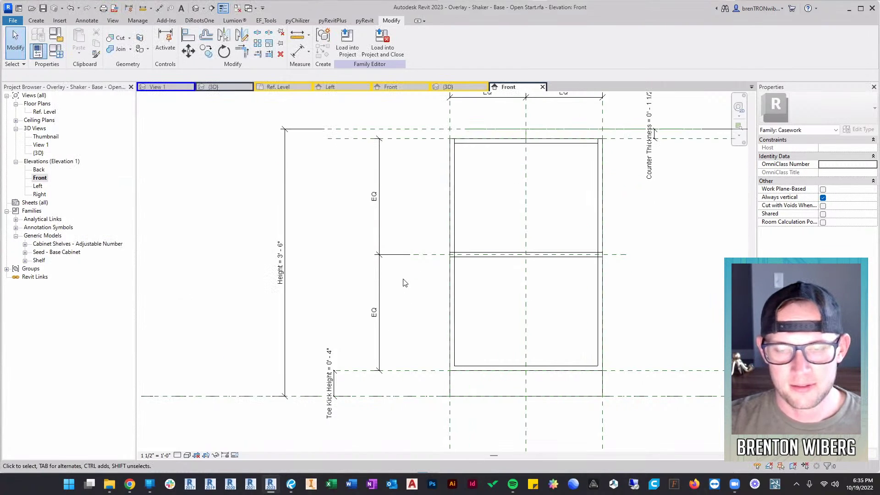
# Return to the cabinet's 3D view and examine how the shelf sits within the resized cabinet from several angles
pyautogui.scroll(-2, 404, 282)
pyautogui.click(221, 87)
pyautogui.keyDown('shift'); pyautogui.moveTo(312, 229); pyautogui.dragTo(363, 354, button='middle'); pyautogui.keyUp('shift')
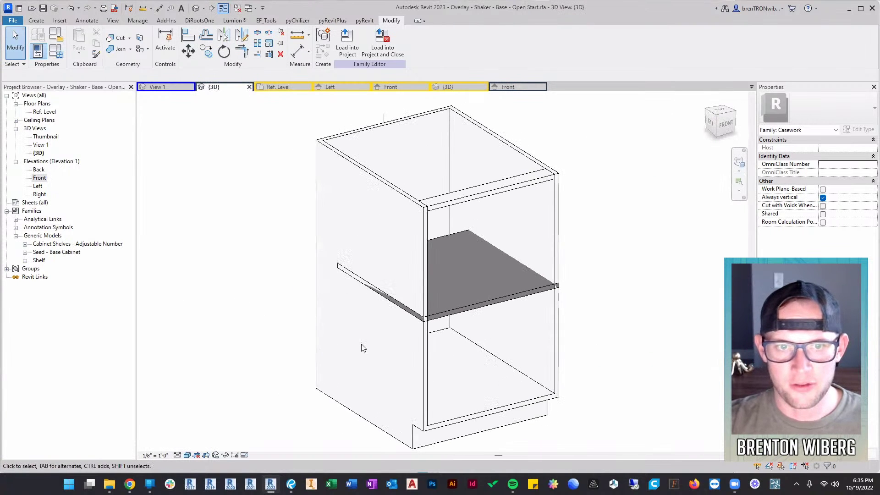
pyautogui.click(529, 288)
pyautogui.keyDown('shift'); pyautogui.moveTo(530, 288); pyautogui.dragTo(379, 246, button='middle'); pyautogui.keyUp('shift')
pyautogui.keyDown('shift'); pyautogui.moveTo(255, 251); pyautogui.dragTo(310, 350, button='middle'); pyautogui.keyUp('shift')
pyautogui.click(696, 292)
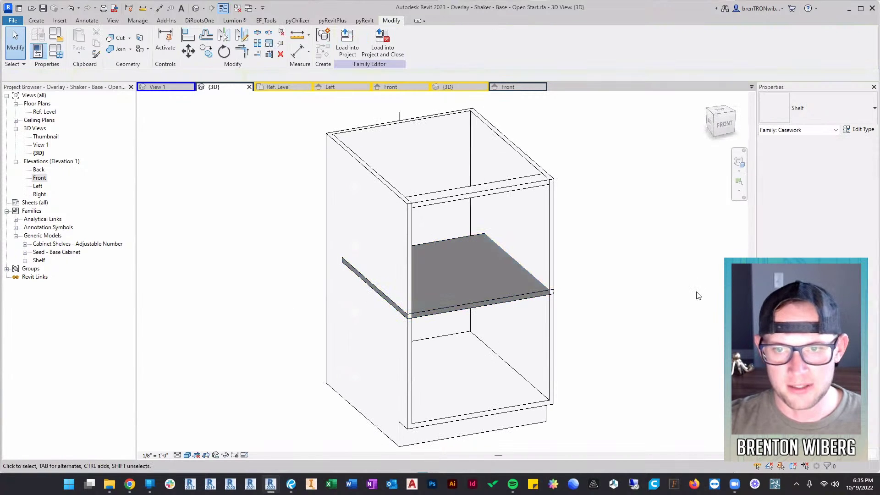
pyautogui.click(482, 234)
pyautogui.click(630, 224)
pyautogui.keyDown('shift'); pyautogui.moveTo(550, 267); pyautogui.dragTo(474, 228, button='middle'); pyautogui.keyUp('shift')
pyautogui.keyDown('shift'); pyautogui.moveTo(539, 300); pyautogui.dragTo(500, 265, button='middle'); pyautogui.keyUp('shift')
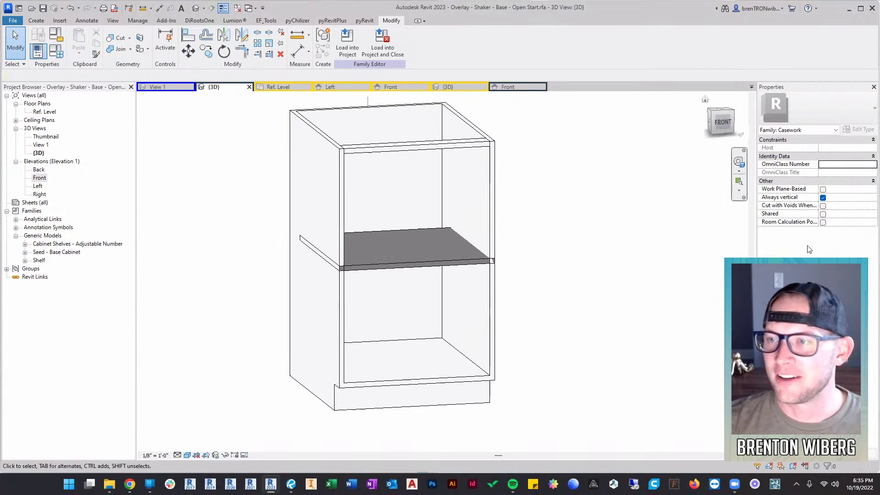
# Review the nested shelf's type properties, checking whether its Depth, Thickness and Width parameters can be edited
pyautogui.click(428, 266)
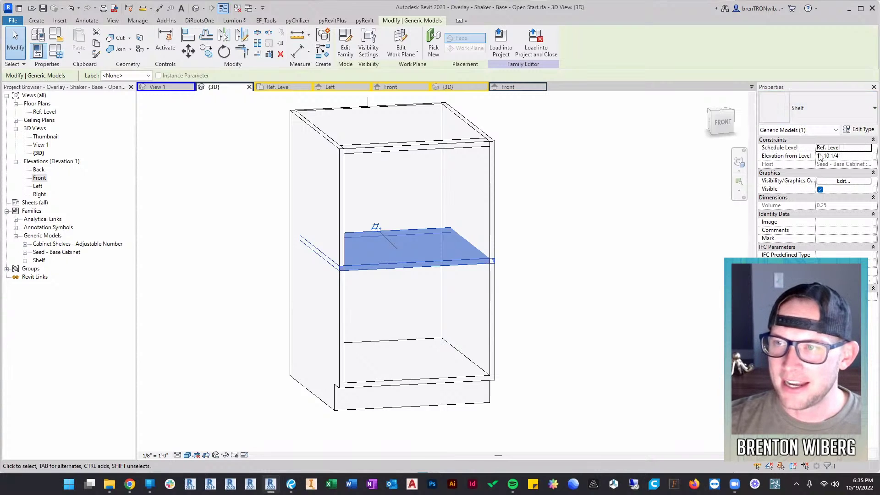
pyautogui.click(862, 130)
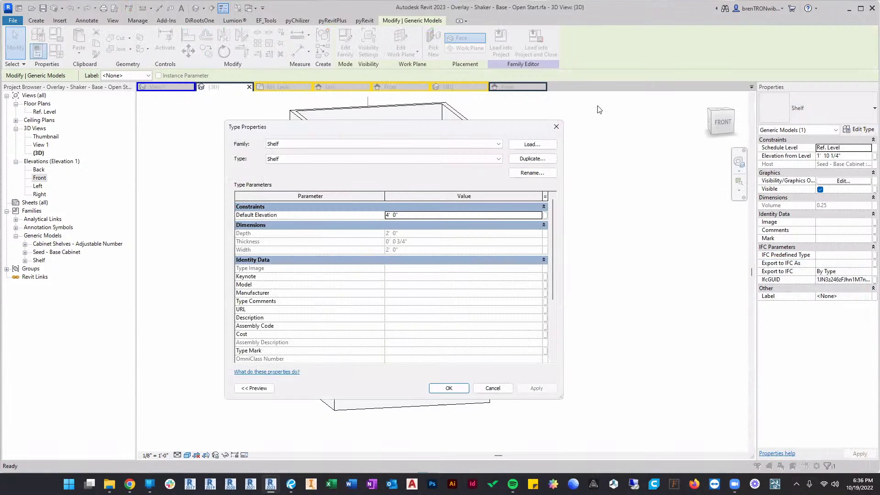
pyautogui.moveTo(491, 131); pyautogui.dragTo(604, 108)
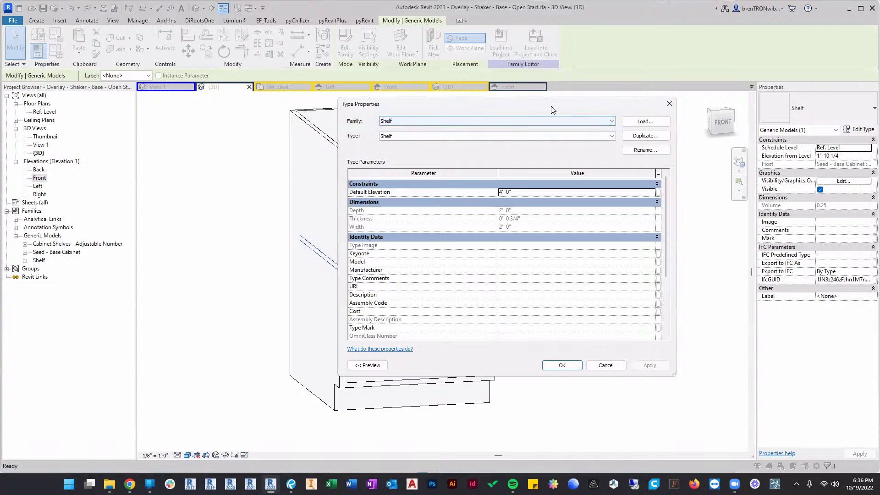
pyautogui.moveTo(677, 69); pyautogui.dragTo(730, 68)
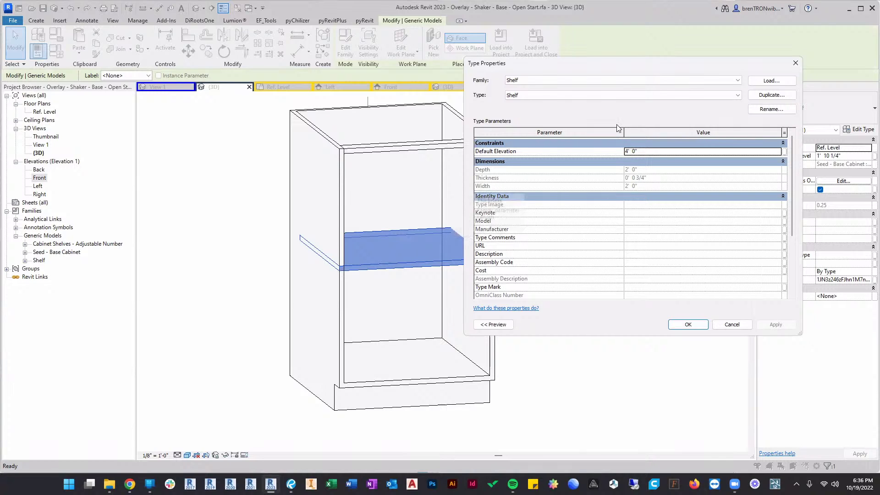
pyautogui.moveTo(626, 62); pyautogui.dragTo(475, 76)
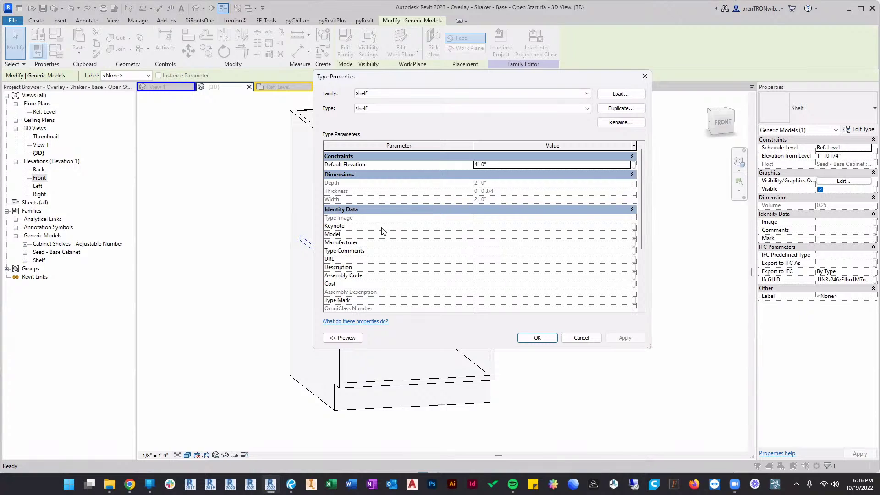
pyautogui.scroll(-1, 642, 176)
pyautogui.scroll(1, 489, 183)
pyautogui.moveTo(652, 206); pyautogui.dragTo(731, 206)
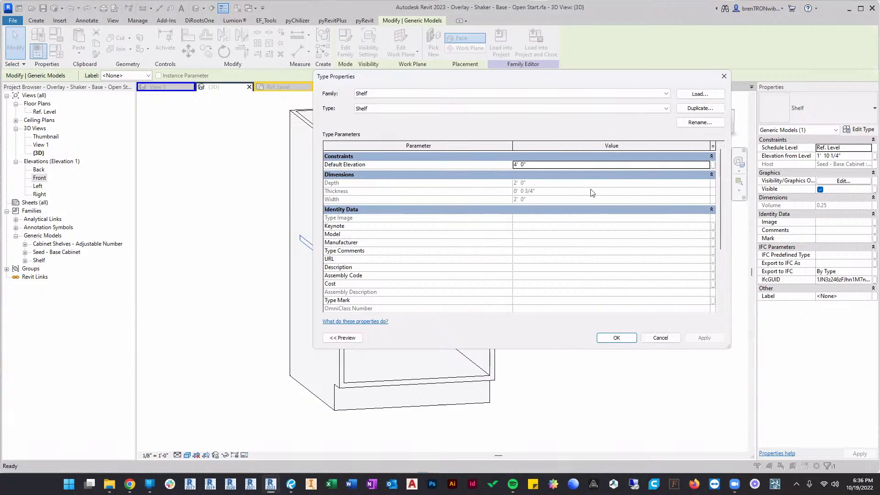
pyautogui.moveTo(514, 146); pyautogui.dragTo(409, 147)
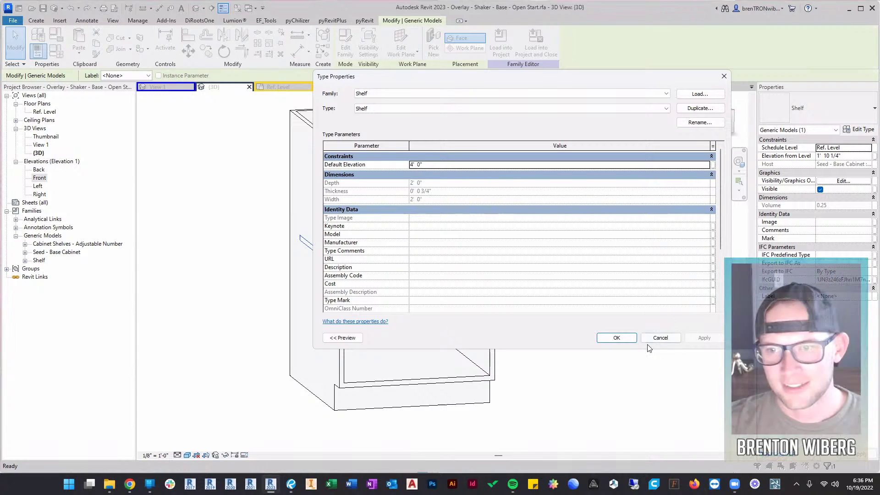
pyautogui.click(615, 338)
pyautogui.press('Escape')
# In the Shelf family's types, remove the formulas from the Depth, Thickness and Width parameters
pyautogui.click(395, 86)
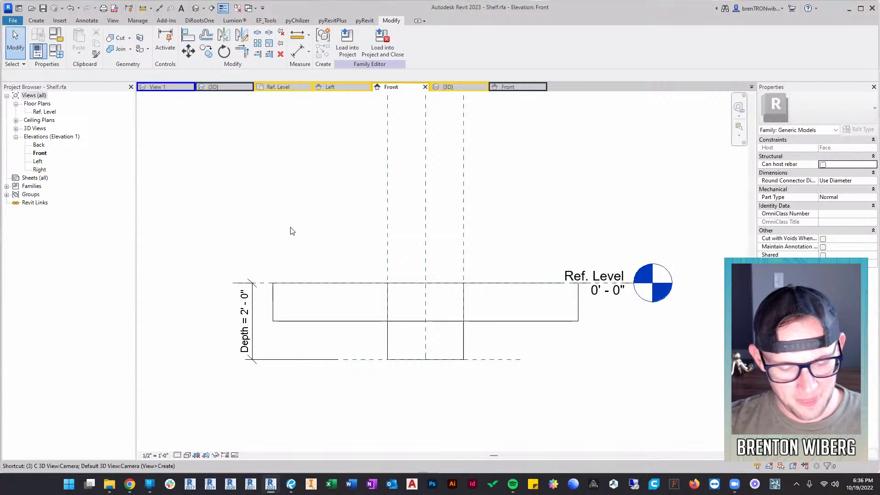
pyautogui.hotkey('ctrl', 'Tab')
pyautogui.press('f')
pyautogui.press('t')
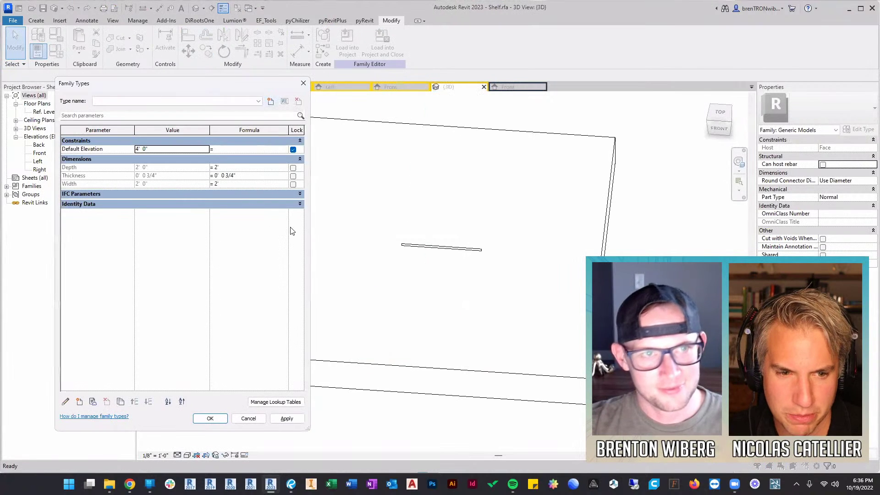
pyautogui.click(250, 168)
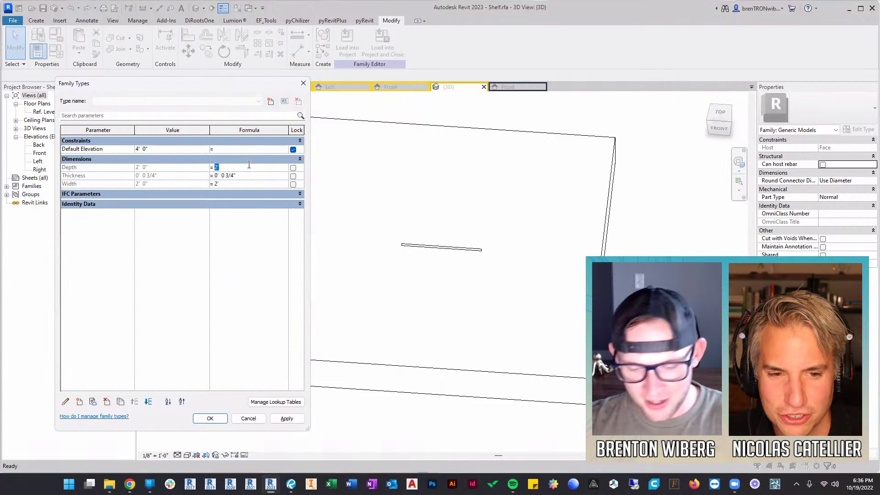
pyautogui.press('BackSpace')
pyautogui.click(251, 176)
pyautogui.press('BackSpace')
pyautogui.click(247, 183)
pyautogui.press('BackSpace')
pyautogui.click(178, 168)
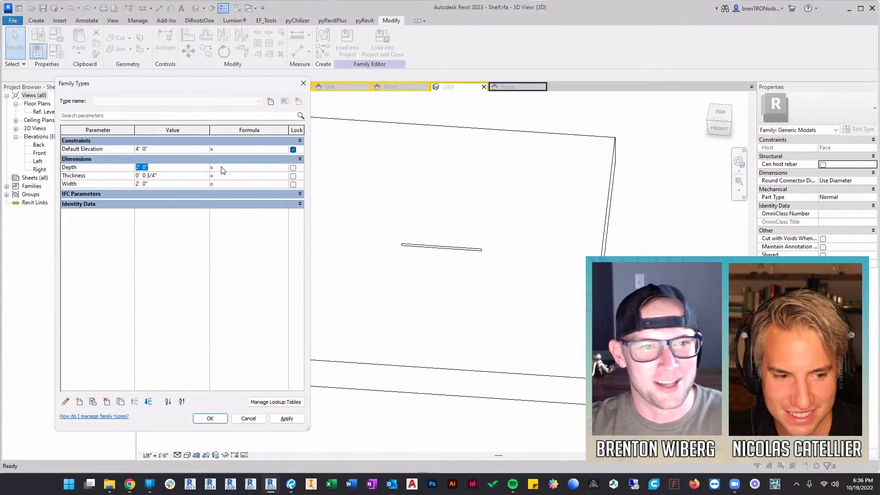
pyautogui.click(222, 168)
pyautogui.click(168, 170)
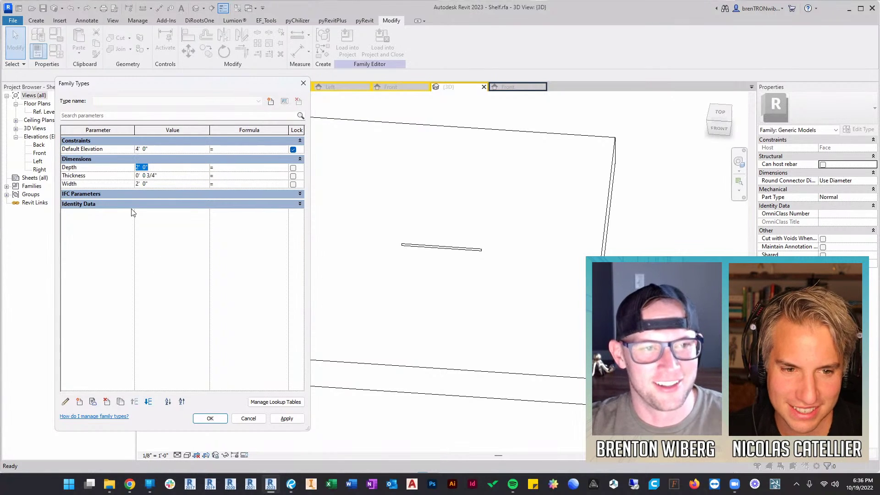
# Confirm the Shelf family's type changes and load it into Overlay - Shaker - Base - Open Start, overwriting the existing version
pyautogui.click(211, 419)
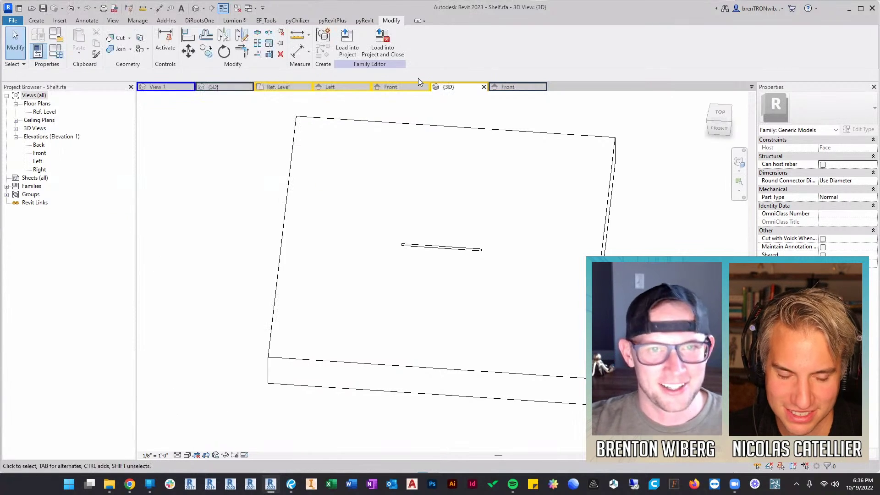
pyautogui.click(346, 41)
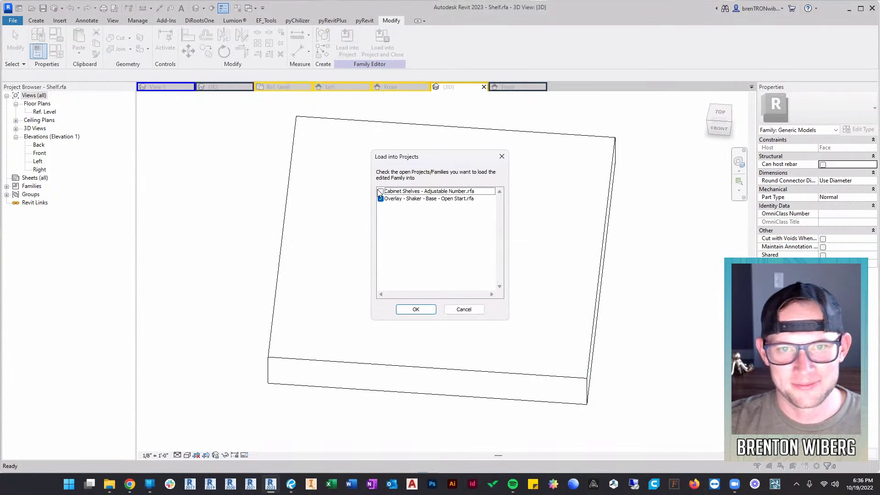
pyautogui.click(416, 309)
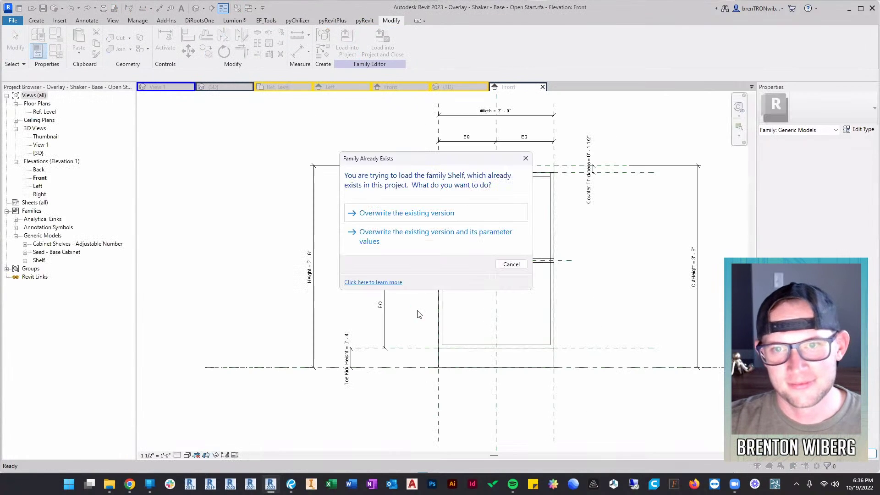
pyautogui.click(421, 214)
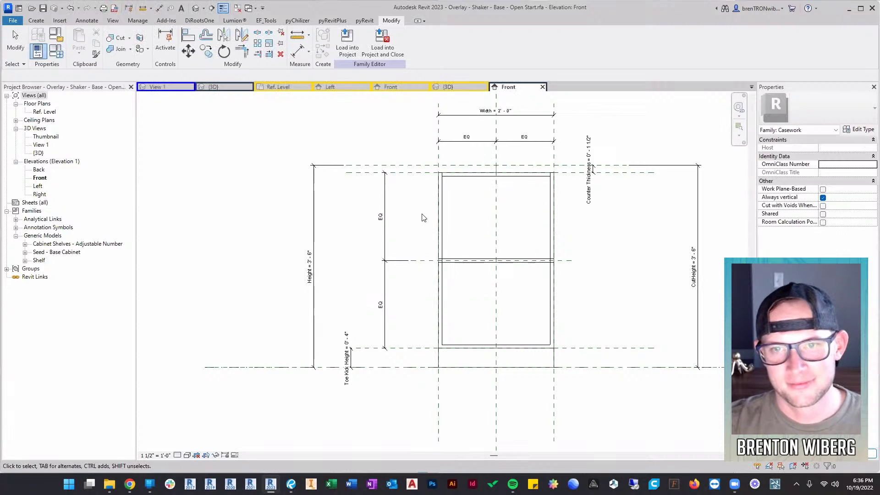
# Review the nested shelf's type properties to check whether its Depth, Thickness and Width are editable
pyautogui.click(536, 268)
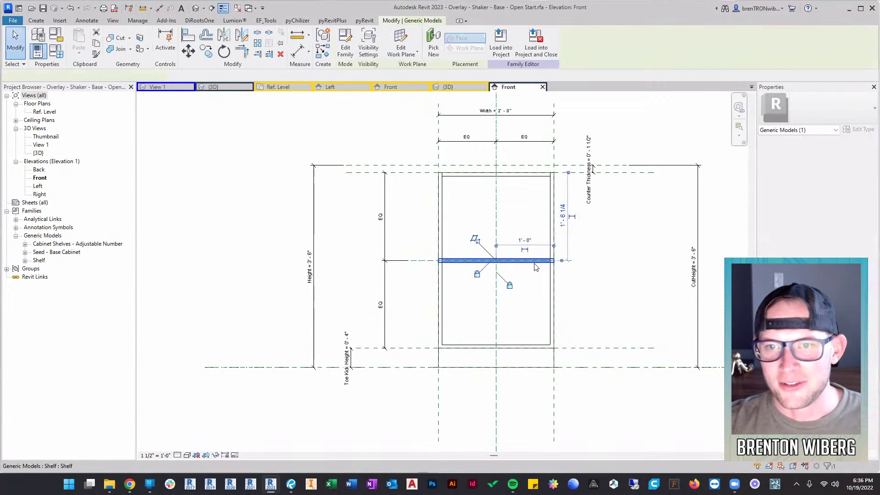
pyautogui.click(862, 130)
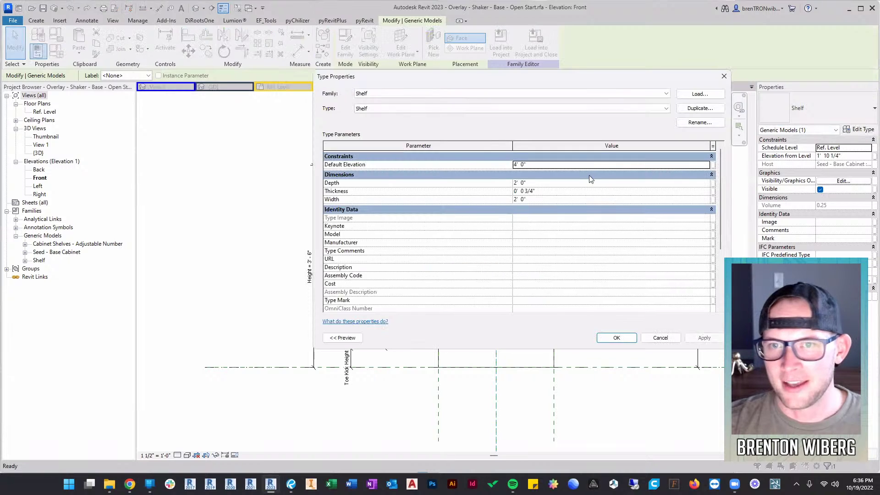
pyautogui.click(536, 183)
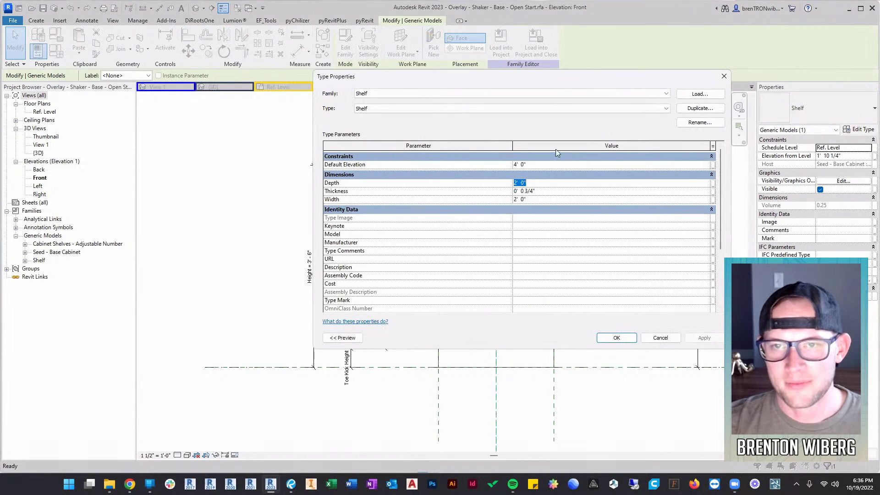
pyautogui.moveTo(556, 86); pyautogui.dragTo(289, 126)
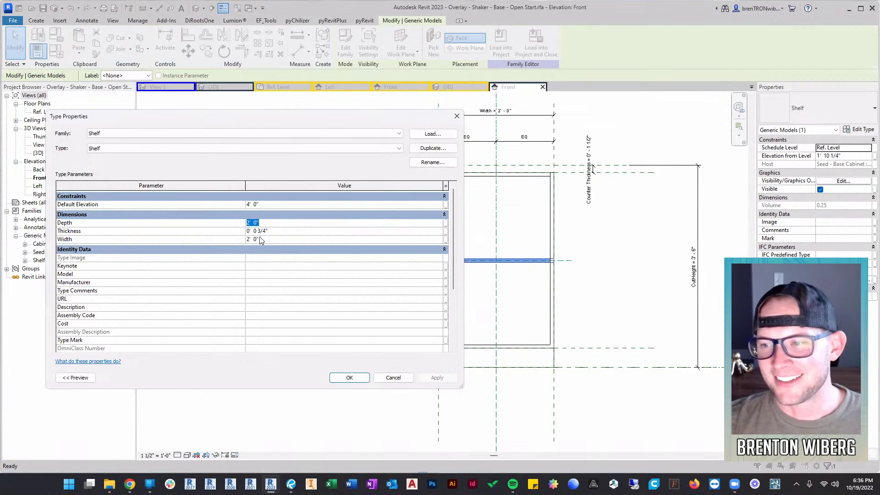
pyautogui.click(456, 118)
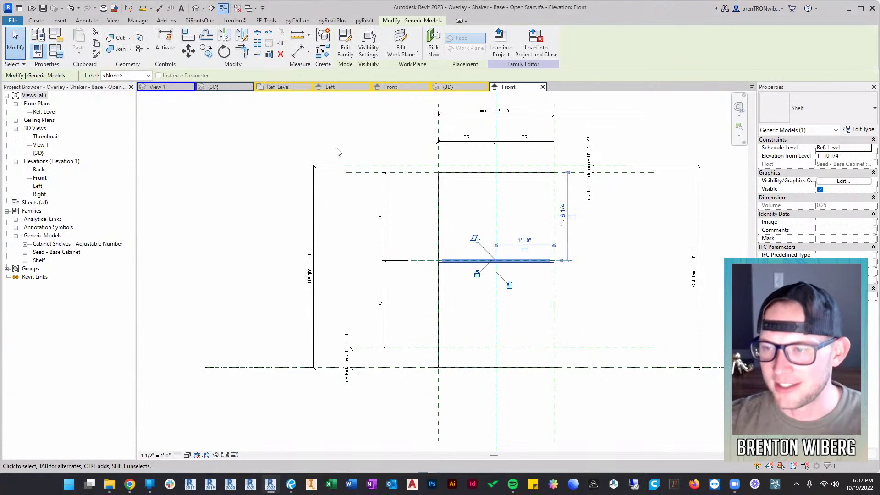
pyautogui.click(452, 295)
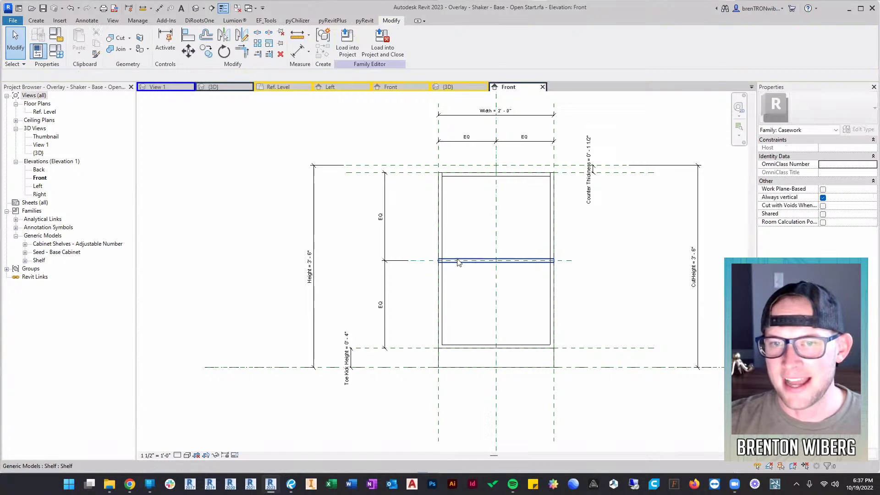
pyautogui.click(458, 261)
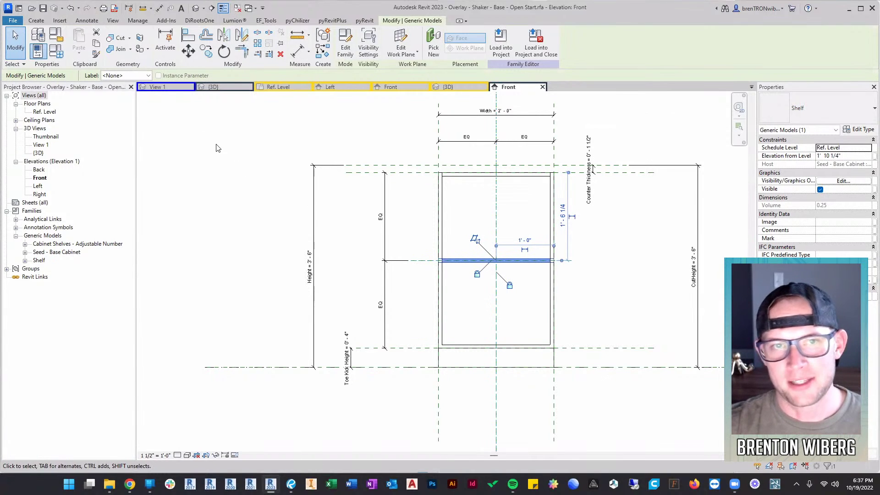
pyautogui.click(230, 136)
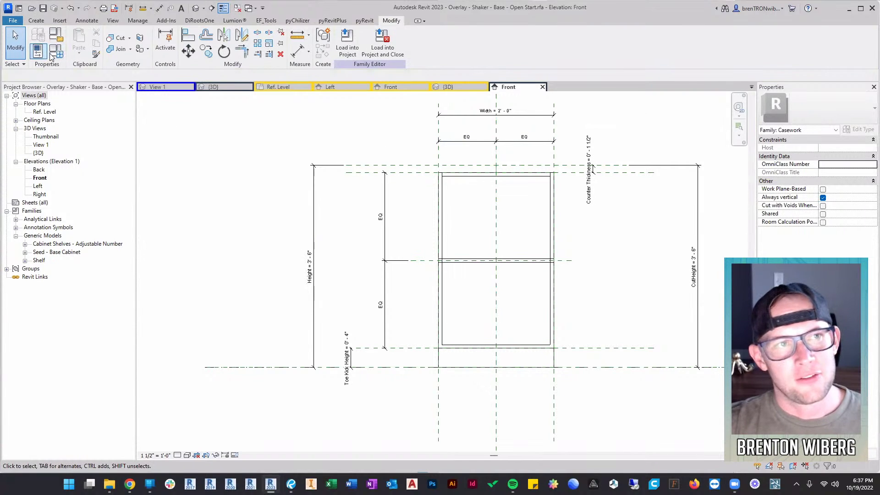
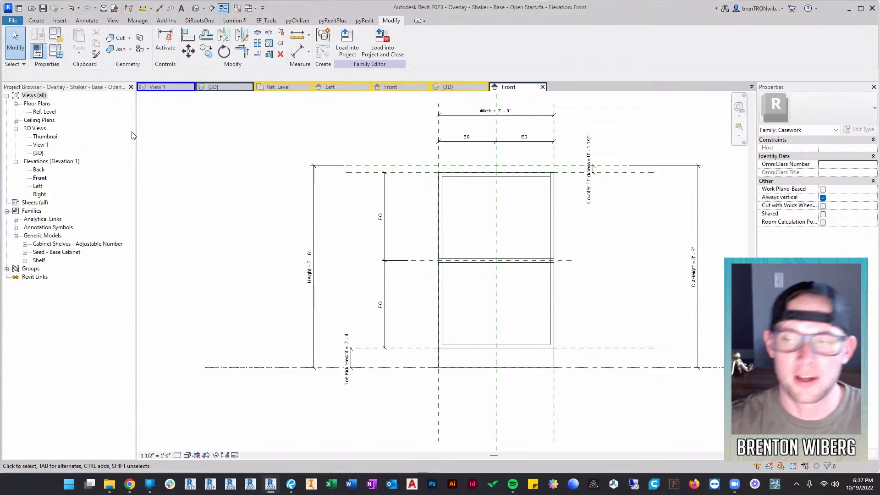
# Set the cabinet family's Width parameter to 3 feet and apply the flexed dimension
pyautogui.click(57, 53)
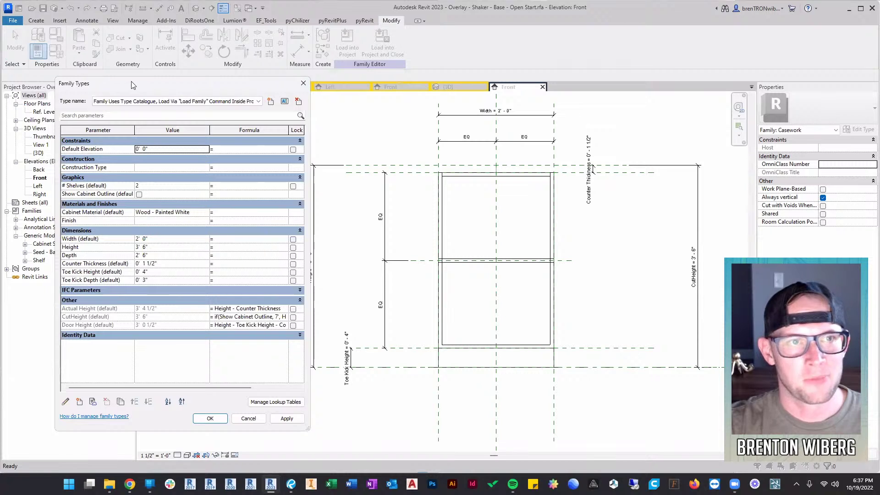
pyautogui.moveTo(133, 86); pyautogui.dragTo(139, 51)
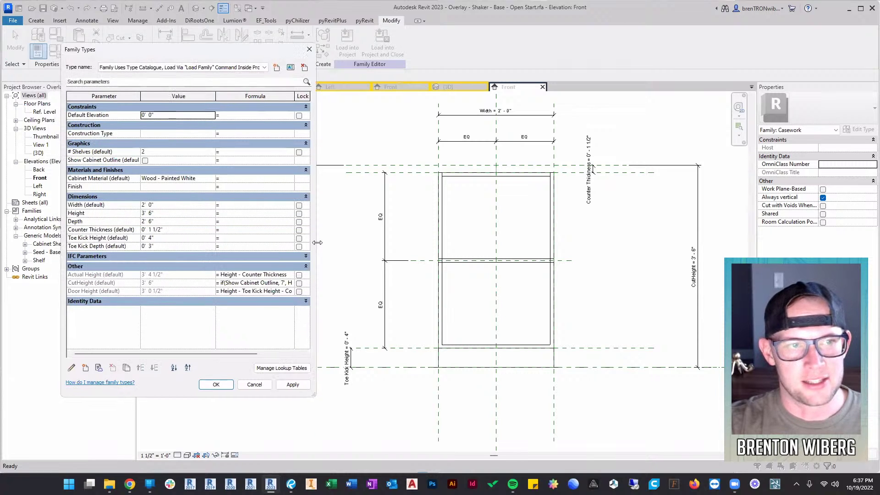
pyautogui.moveTo(316, 244); pyautogui.dragTo(402, 241)
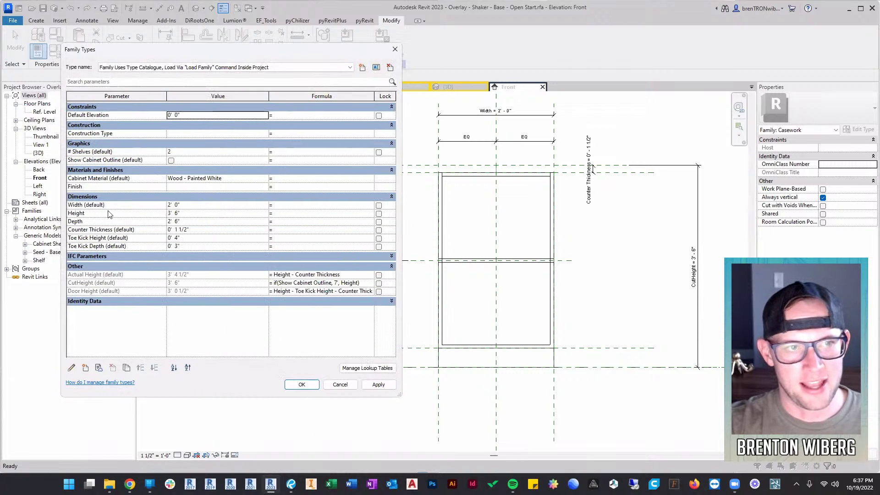
pyautogui.click(202, 205)
pyautogui.write('3')
pyautogui.click(302, 385)
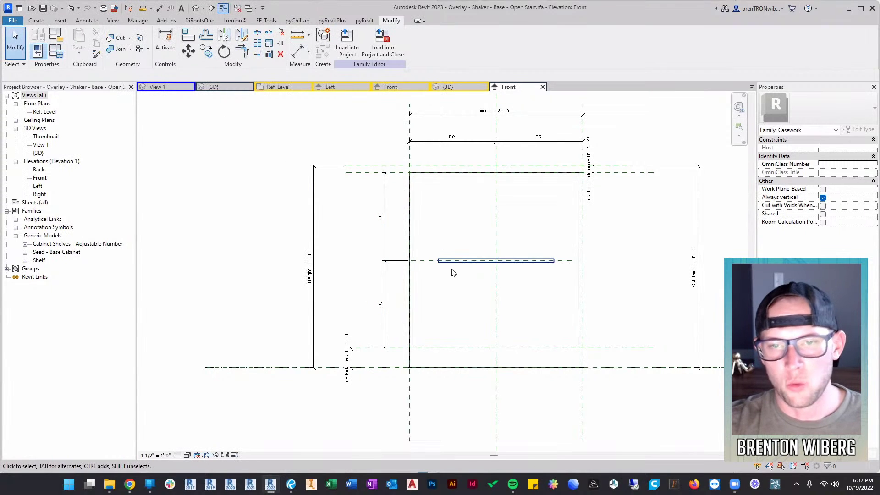
# Associate the nested shelf's Width type parameter with the cabinet family's Width parameter
pyautogui.click(471, 263)
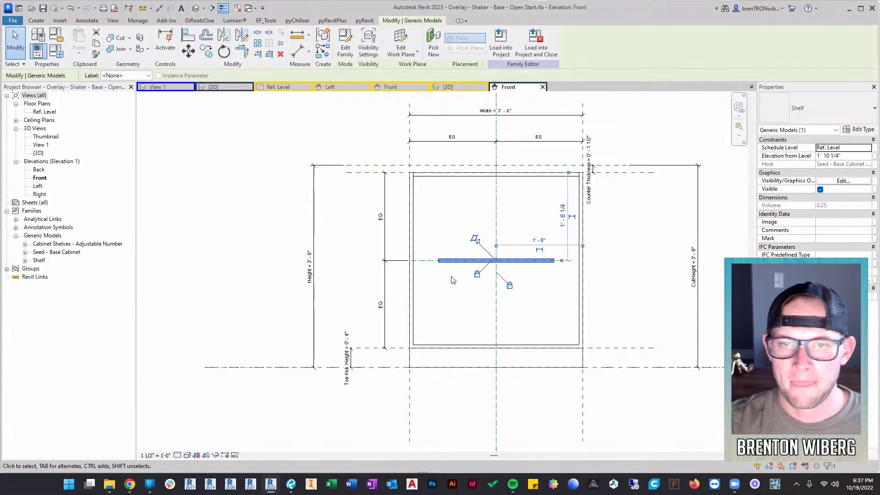
pyautogui.press('Escape')
pyautogui.click(451, 265)
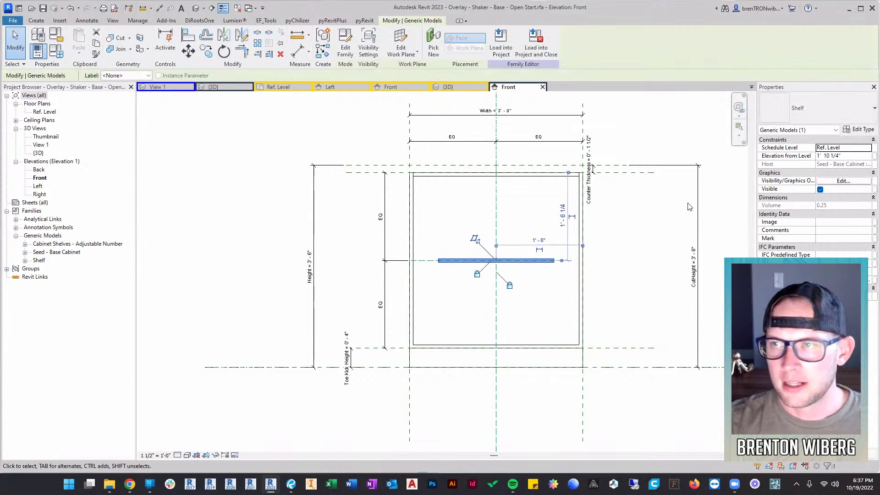
pyautogui.click(862, 131)
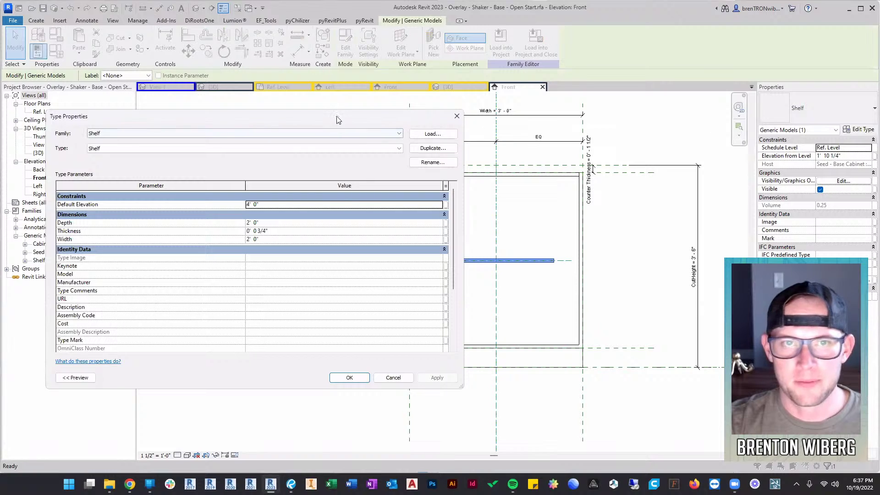
pyautogui.moveTo(459, 186); pyautogui.dragTo(122, 181)
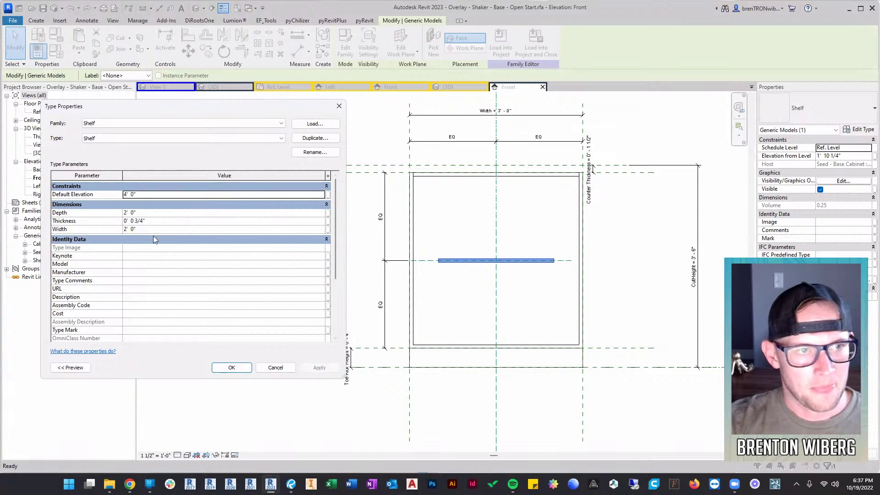
pyautogui.click(153, 229)
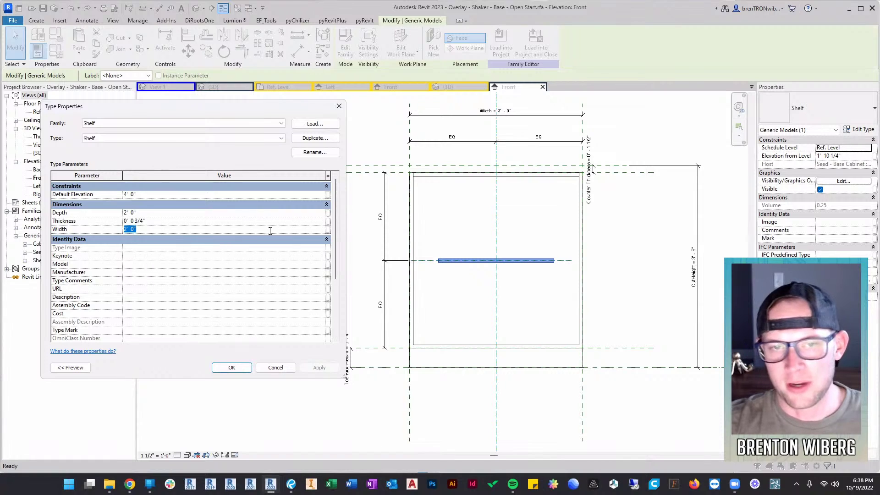
pyautogui.click(329, 230)
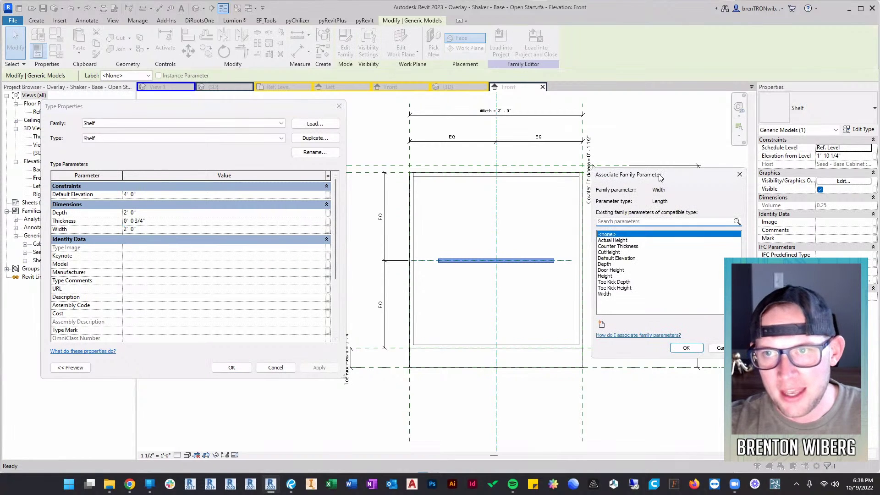
pyautogui.moveTo(655, 177); pyautogui.dragTo(431, 146)
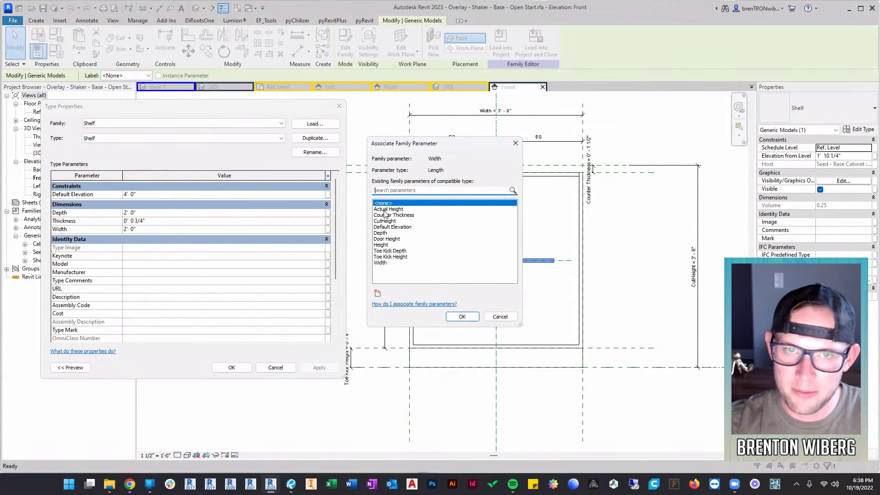
pyautogui.click(382, 263)
pyautogui.click(460, 317)
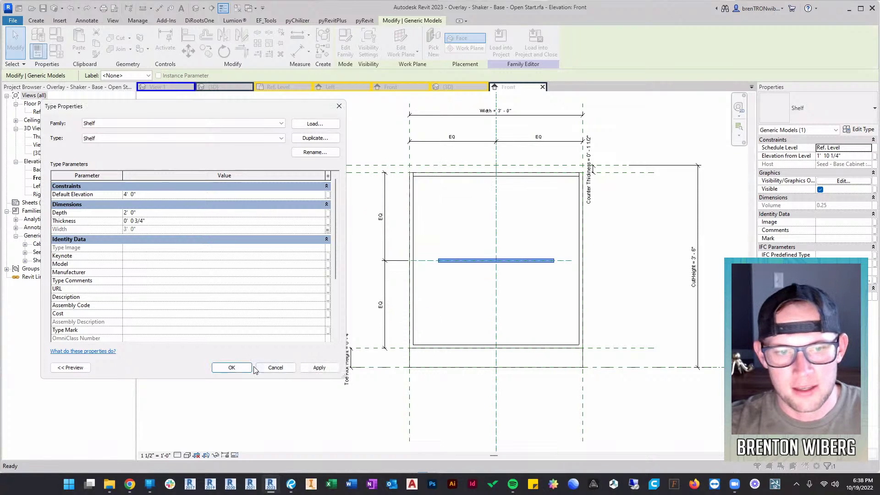
pyautogui.click(236, 368)
# Examine how both ends of the shelf meet the cabinet's side panels in the front elevation
pyautogui.click(545, 261)
pyautogui.scroll(2, 591, 264)
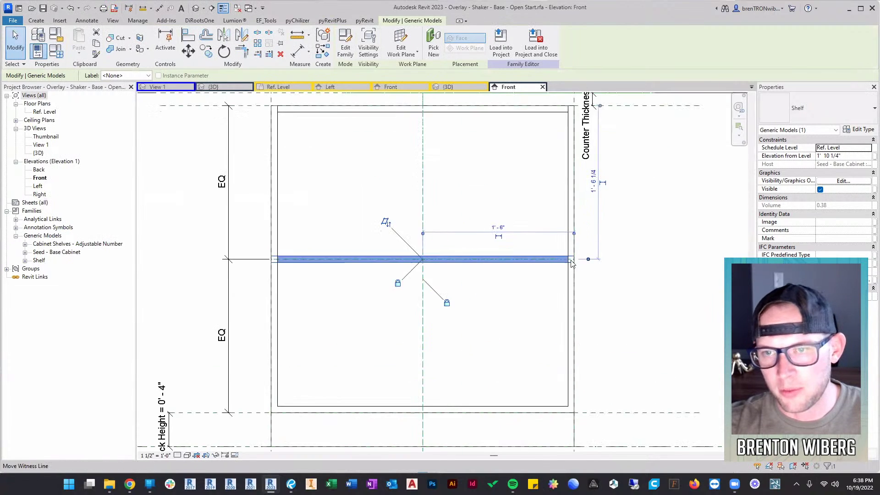
pyautogui.scroll(3, 589, 266)
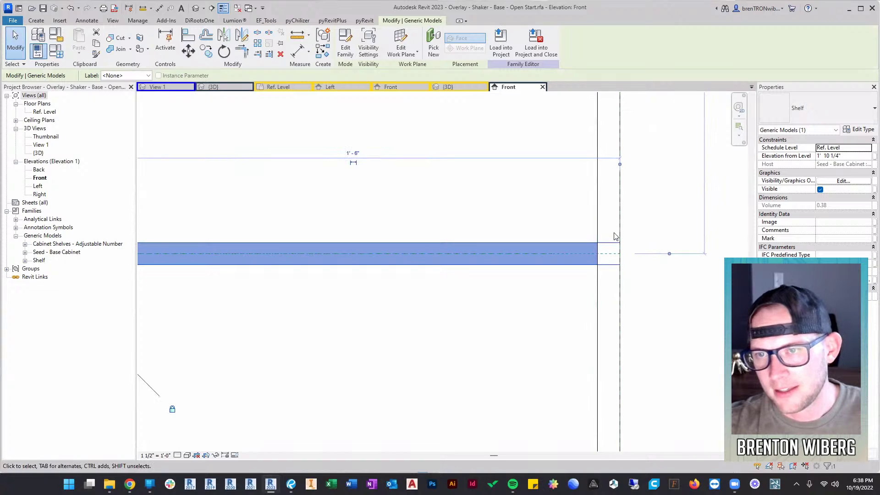
pyautogui.scroll(-5, 615, 236)
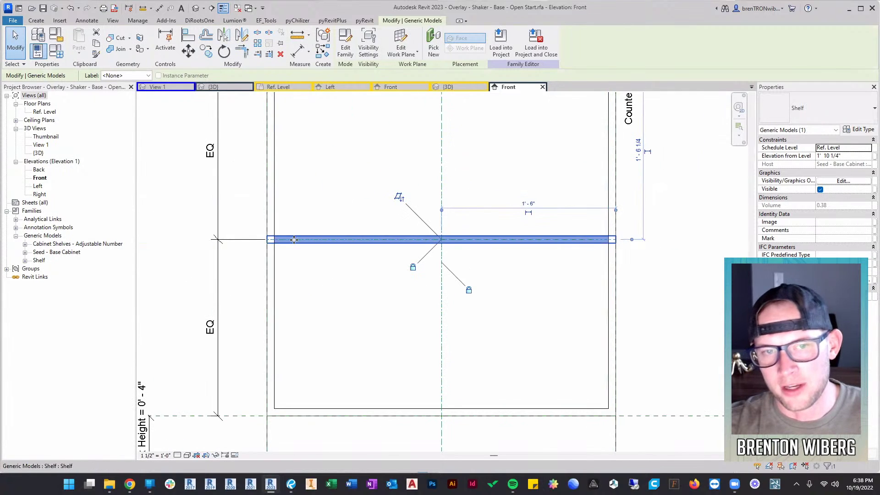
pyautogui.scroll(-4, 257, 236)
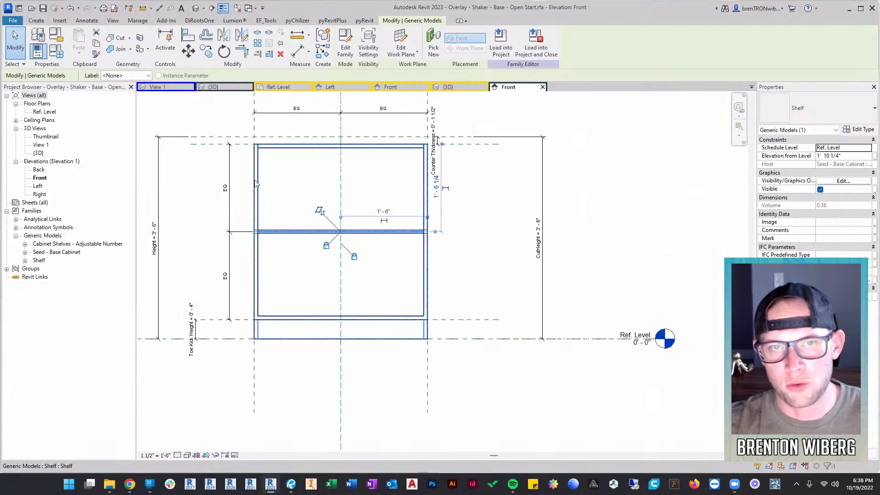
pyautogui.moveTo(317, 91); pyautogui.dragTo(344, 200, button='middle')
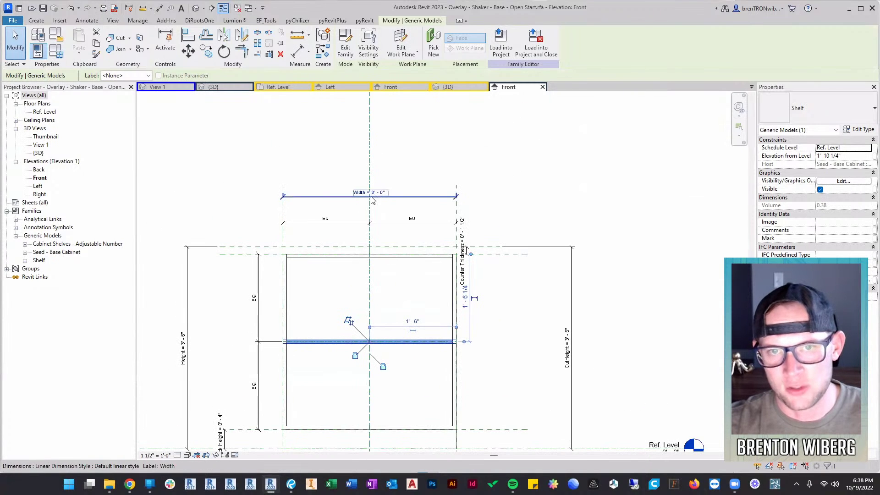
pyautogui.moveTo(337, 349); pyautogui.dragTo(364, 293, button='middle')
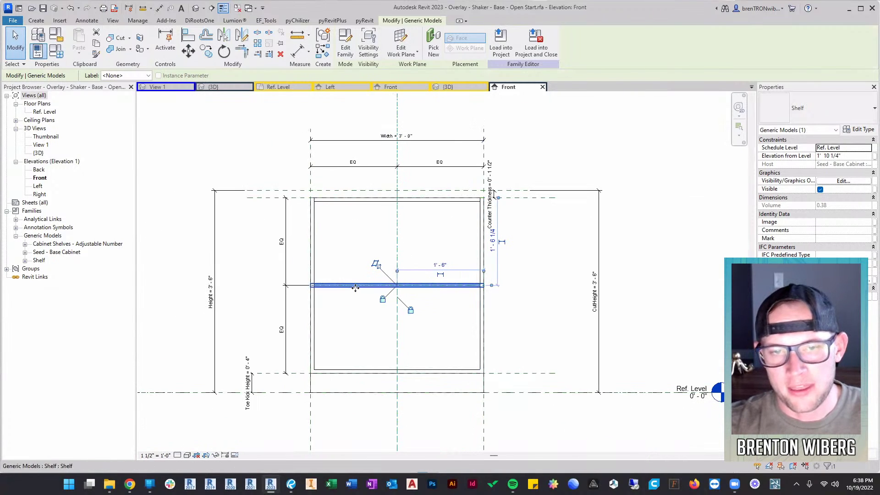
# Associate the nested shelf's Width with a new family parameter named Shelf Width, grouped under Other
pyautogui.click(858, 129)
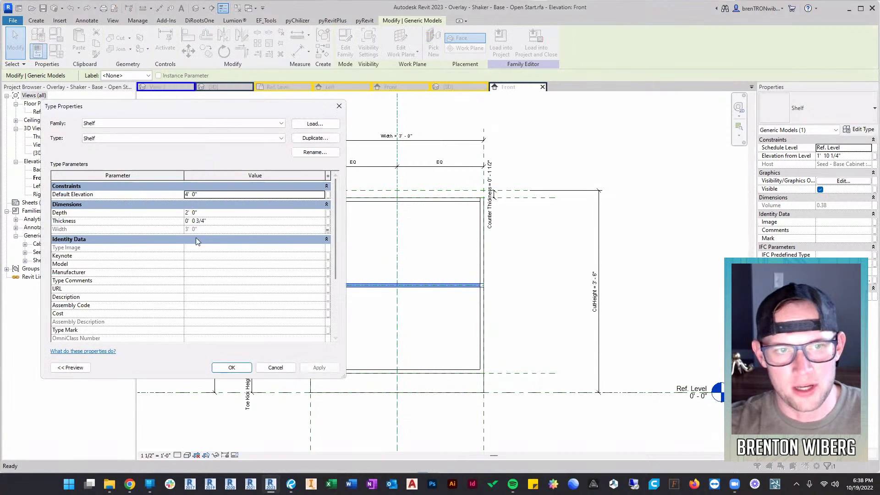
pyautogui.click(328, 229)
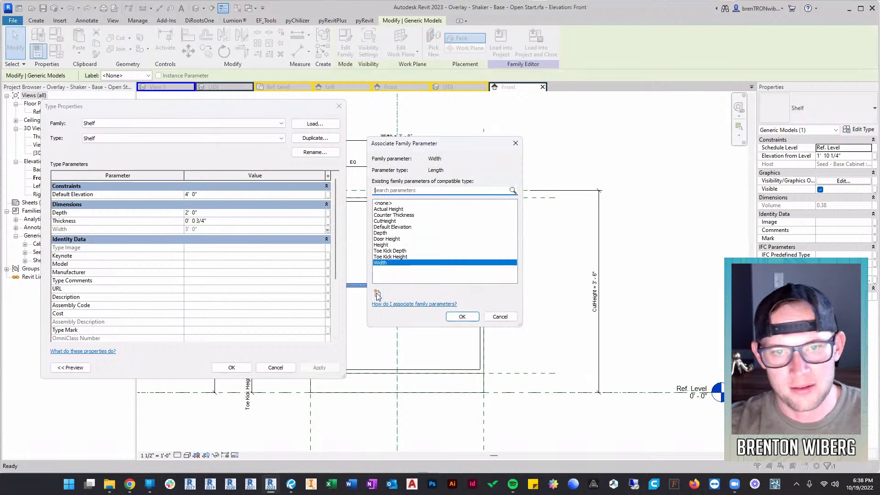
pyautogui.click(377, 294)
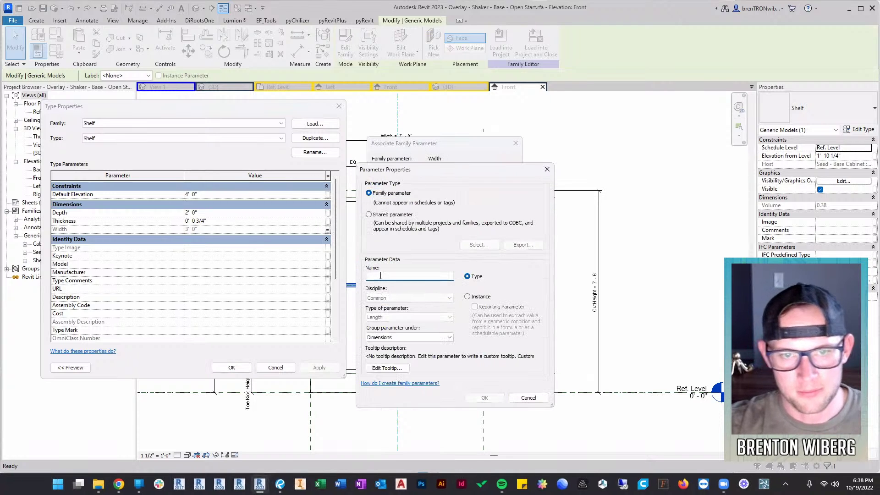
pyautogui.write('Shel')
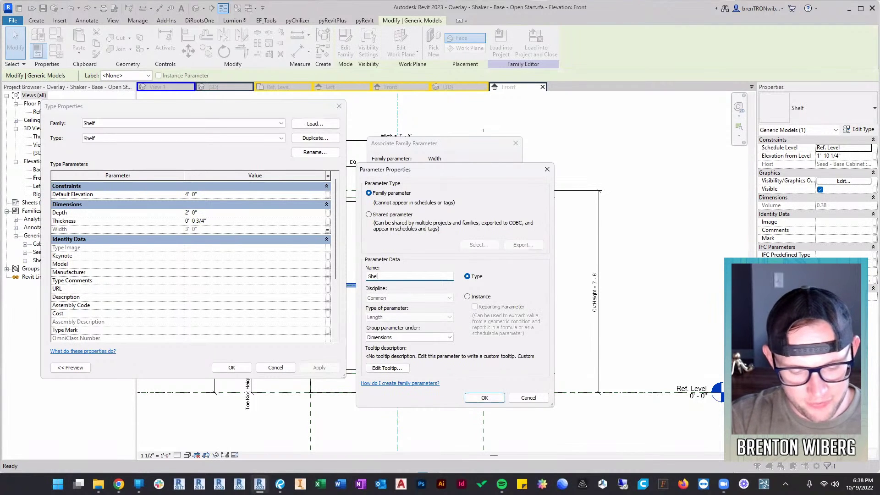
pyautogui.write('f Width')
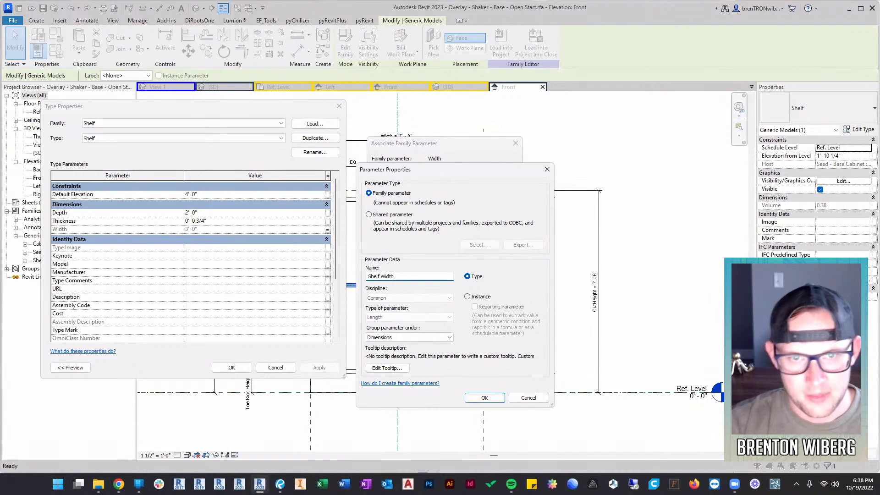
pyautogui.click(427, 337)
pyautogui.scroll(-3, 398, 313)
pyautogui.scroll(5, 406, 266)
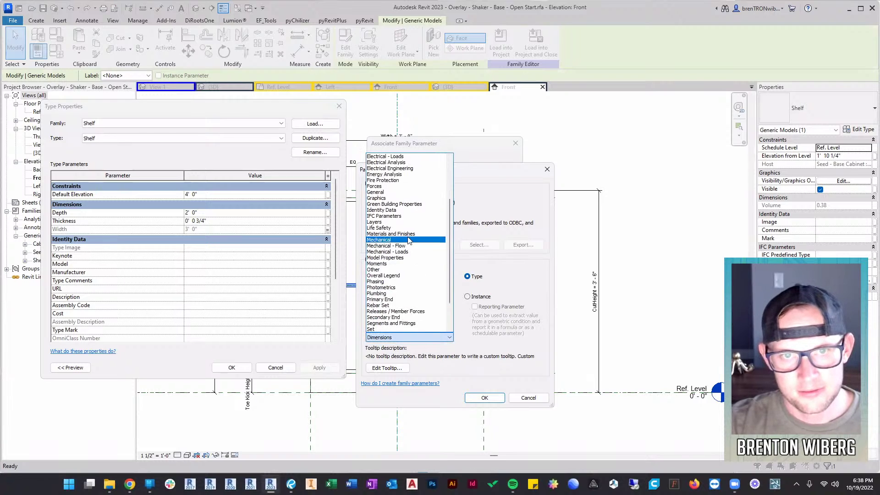
pyautogui.click(387, 324)
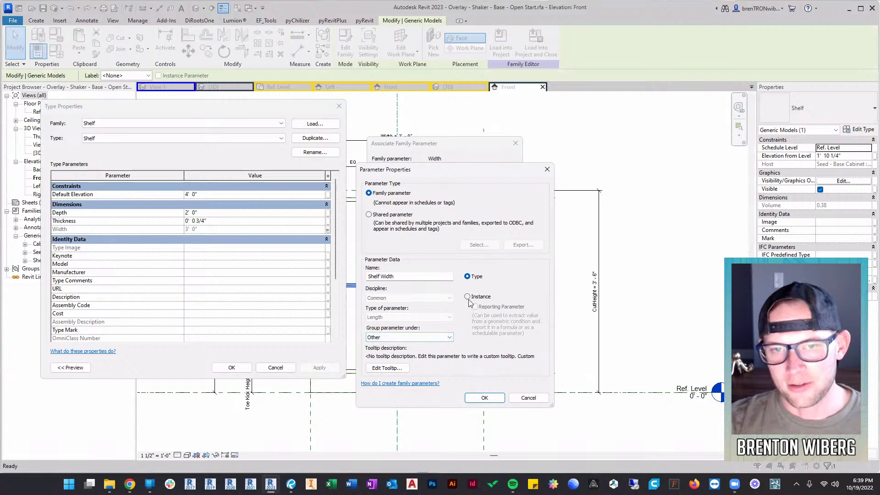
pyautogui.click(484, 398)
pyautogui.click(473, 313)
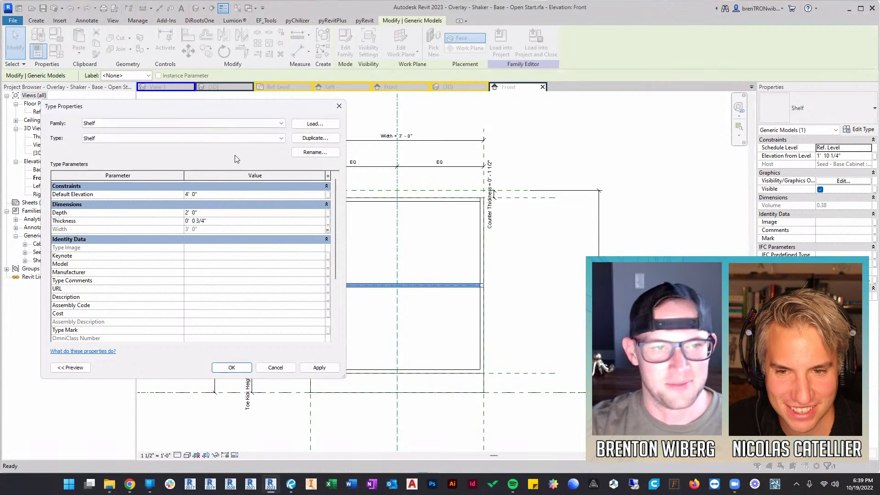
# Open the family parameter association for the nested shelf's Thickness
pyautogui.click(328, 222)
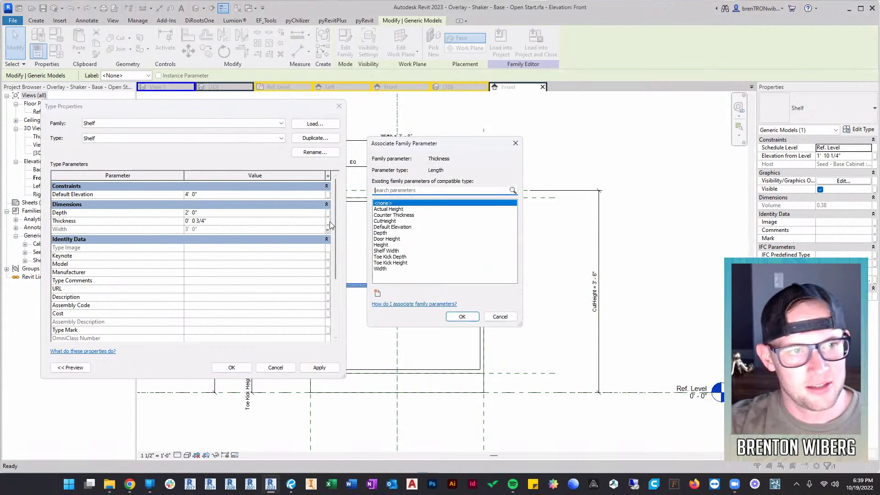
# Create a type family parameter named Shelf Thickness under Dimensions and associate the nested shelf's Thickness with it
pyautogui.click(377, 294)
pyautogui.write('Shelf')
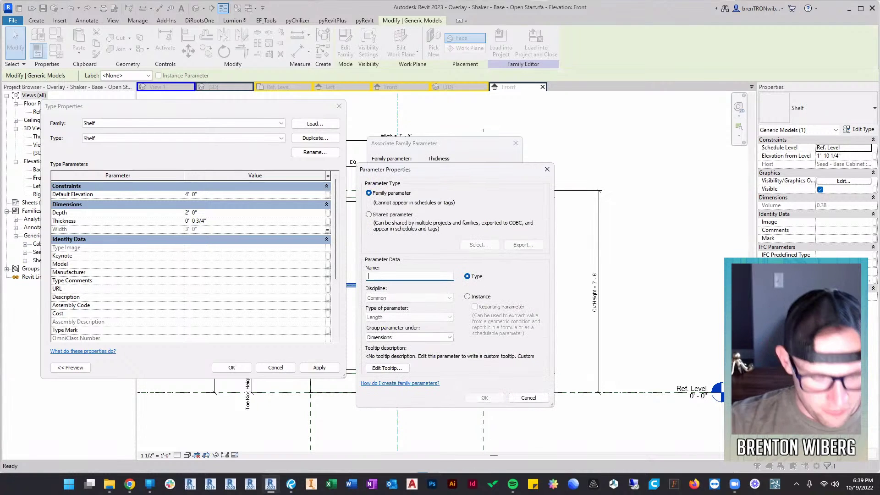
pyautogui.write(' Thickness')
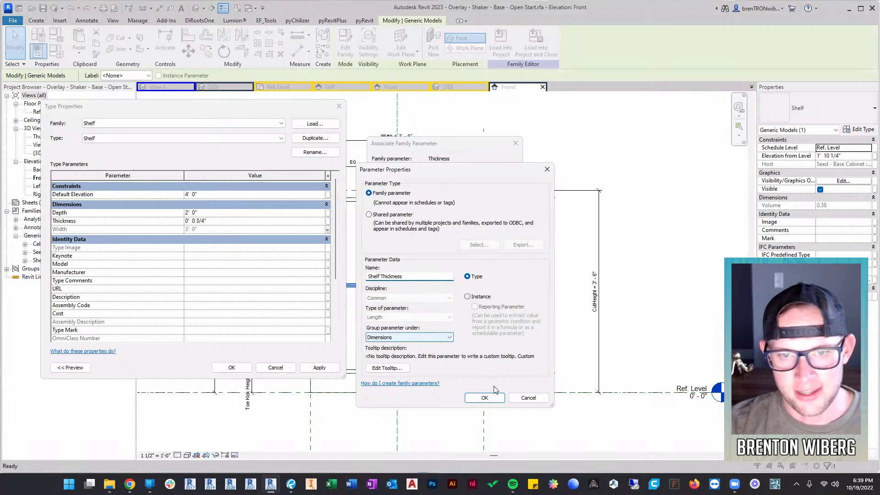
pyautogui.click(485, 397)
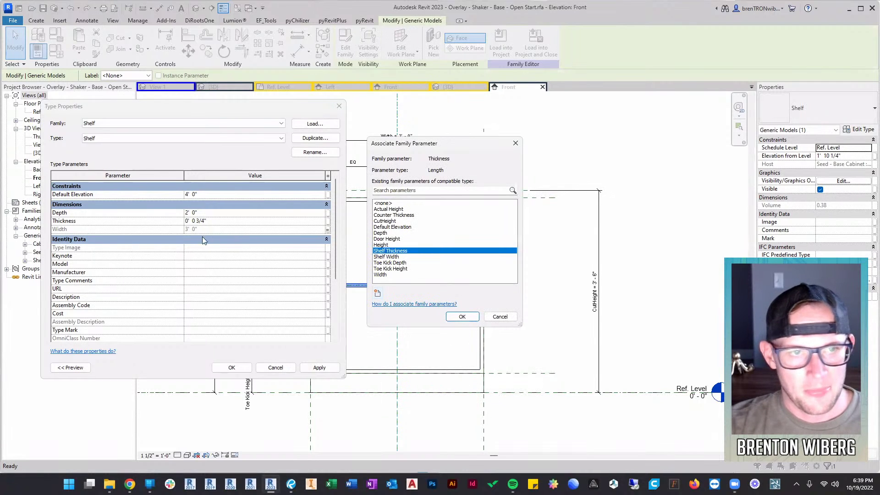
pyautogui.click(462, 316)
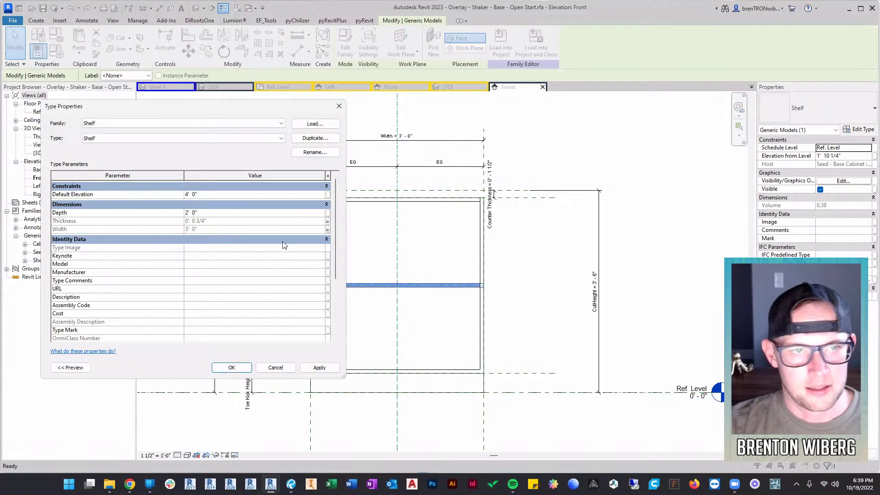
# Create a Shelf Depth type family parameter, associate the nested shelf's Depth with it, and apply the shelf's type properties
pyautogui.click(329, 213)
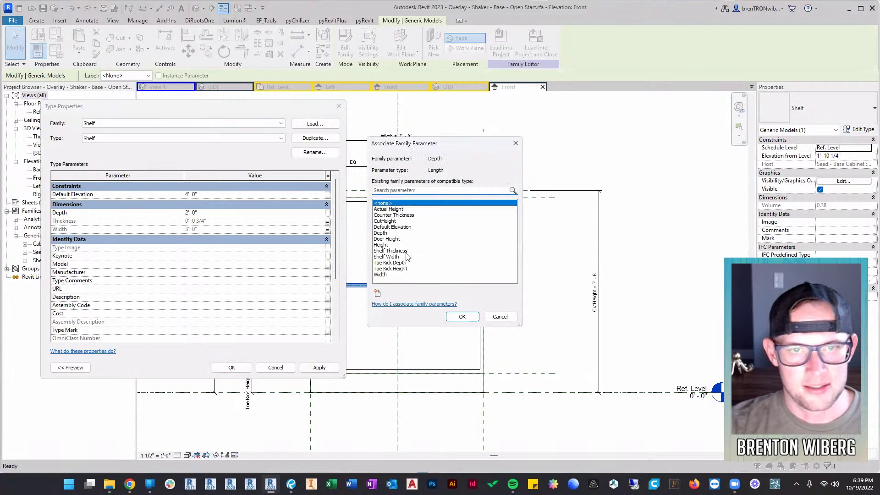
pyautogui.click(380, 233)
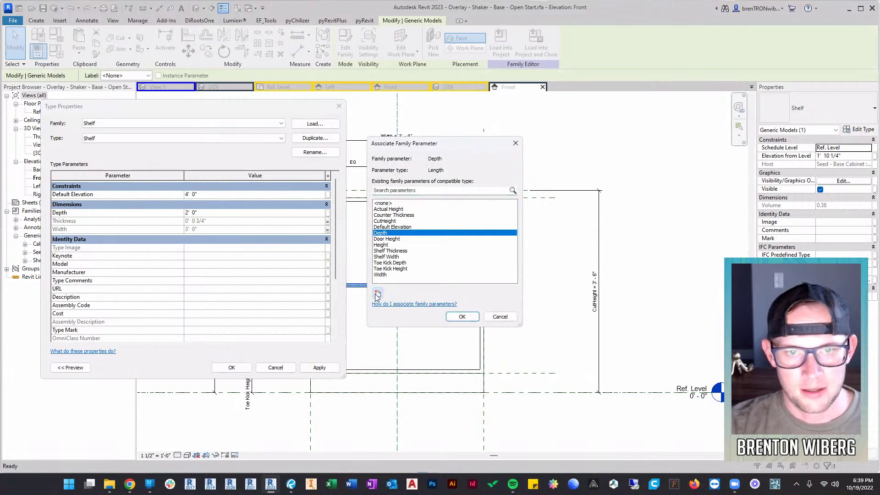
pyautogui.click(378, 293)
pyautogui.write('Shelf')
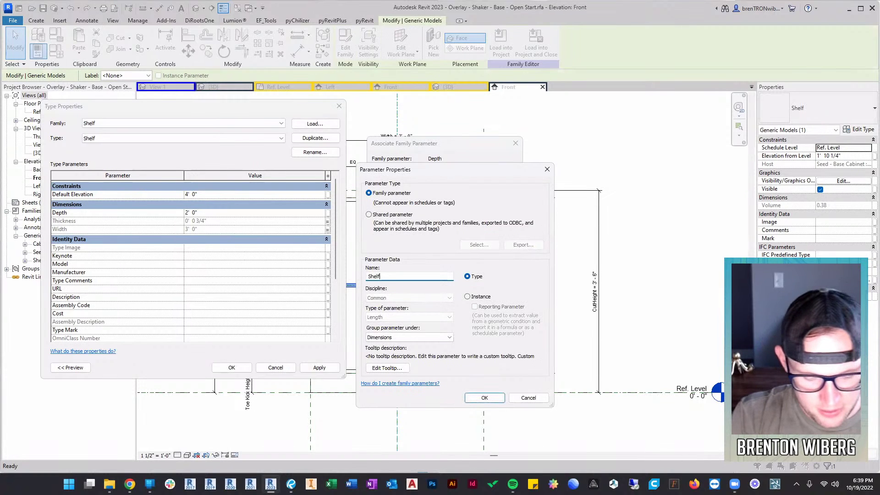
pyautogui.write(' Depth')
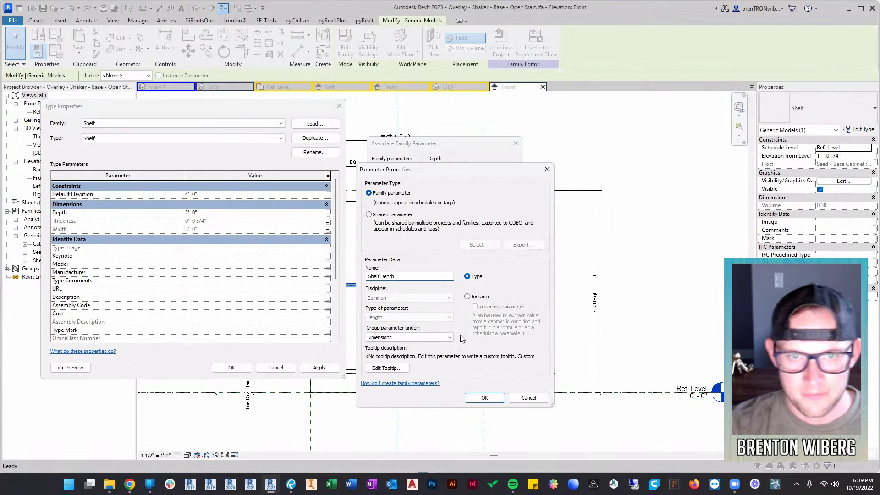
pyautogui.click(484, 398)
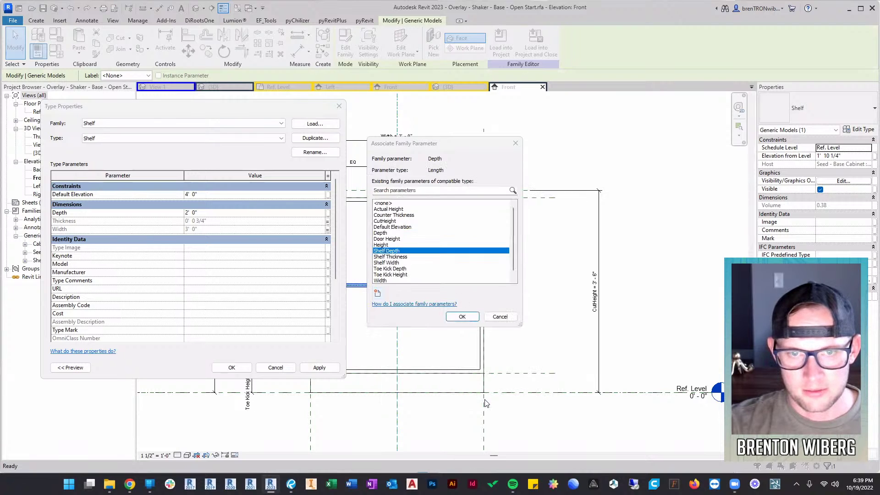
pyautogui.click(462, 317)
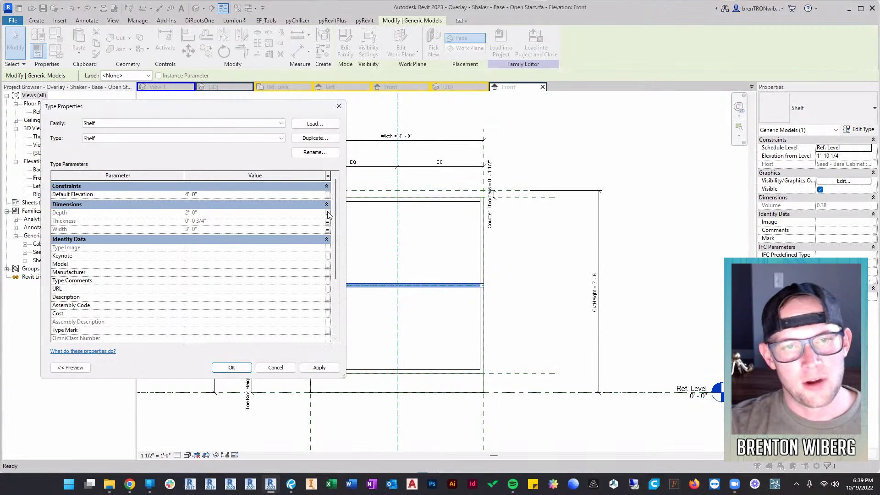
pyautogui.click(231, 367)
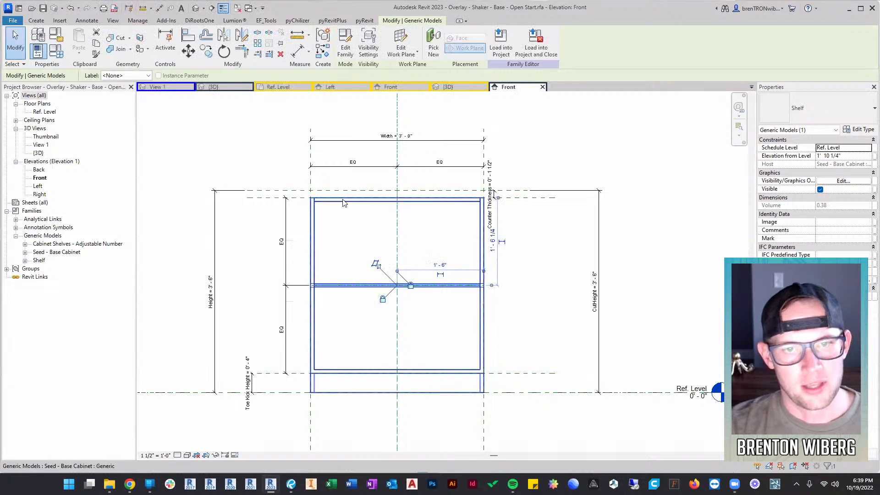
pyautogui.click(562, 252)
pyautogui.moveTo(303, 260); pyautogui.dragTo(418, 239, button='middle')
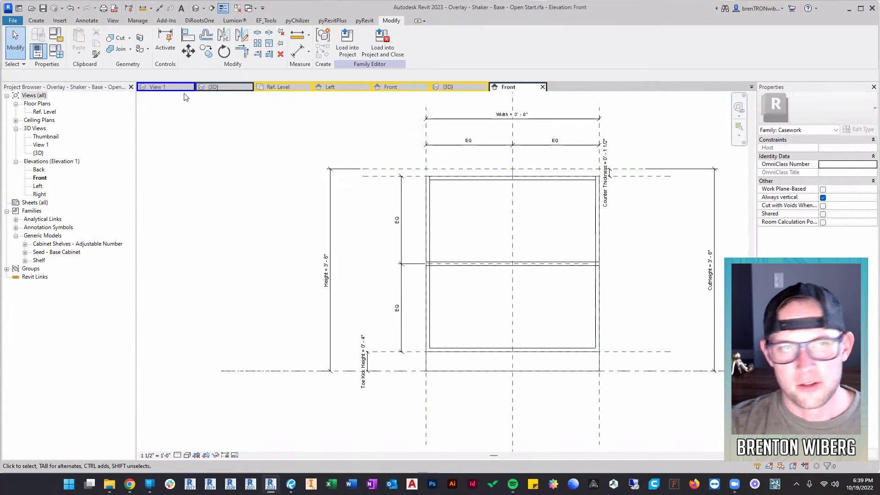
# Regroup the Shelf Depth family parameter under Other in the family types
pyautogui.click(57, 51)
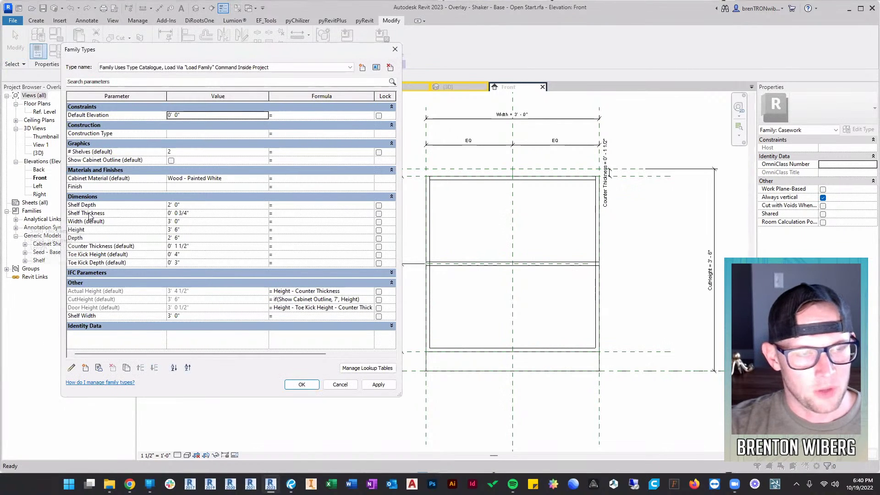
pyautogui.click(79, 316)
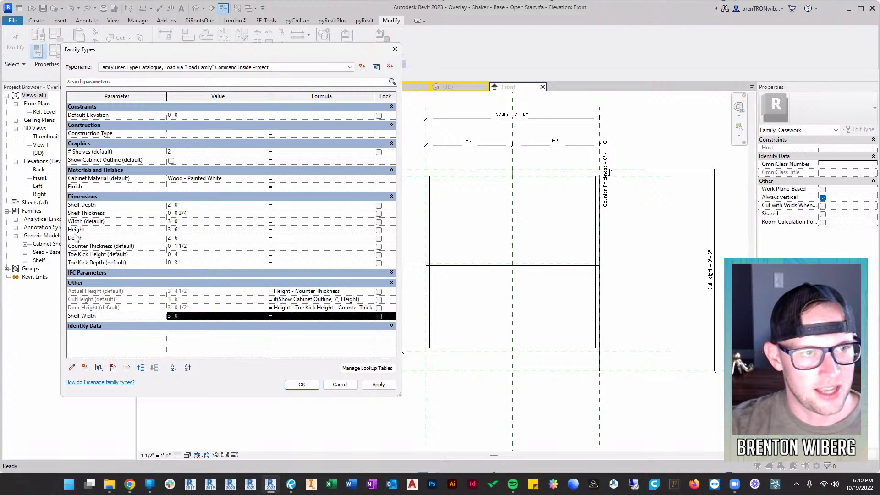
pyautogui.click(79, 215)
pyautogui.click(79, 205)
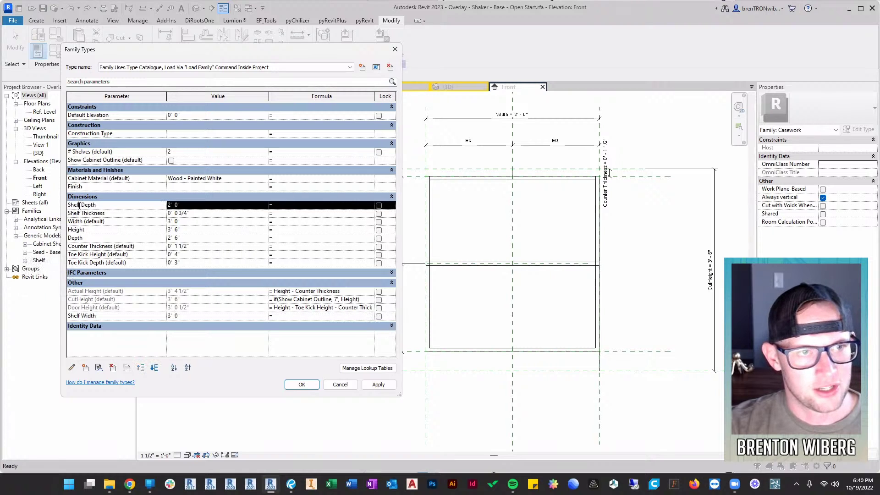
pyautogui.click(89, 214)
pyautogui.click(92, 206)
pyautogui.click(72, 368)
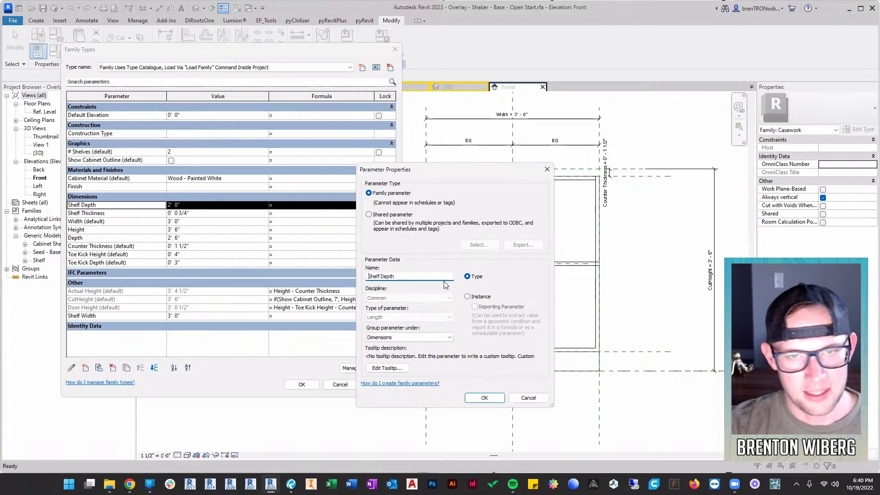
pyautogui.click(431, 337)
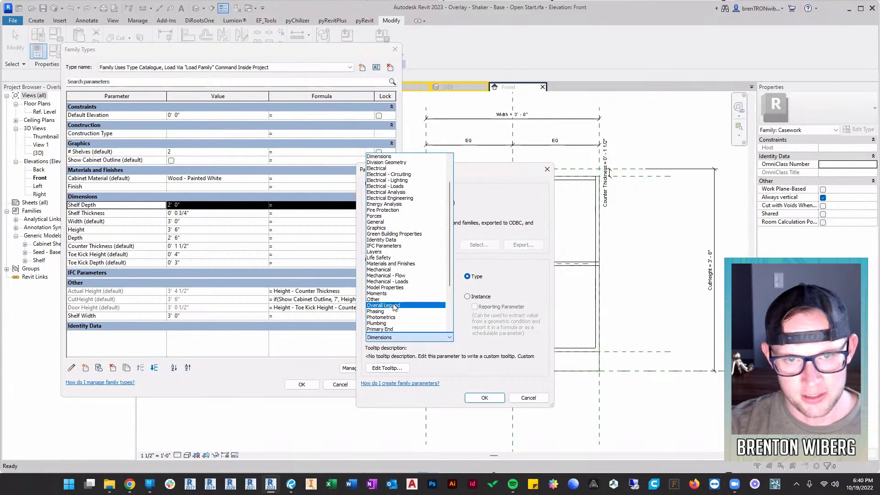
pyautogui.click(397, 300)
pyautogui.click(484, 397)
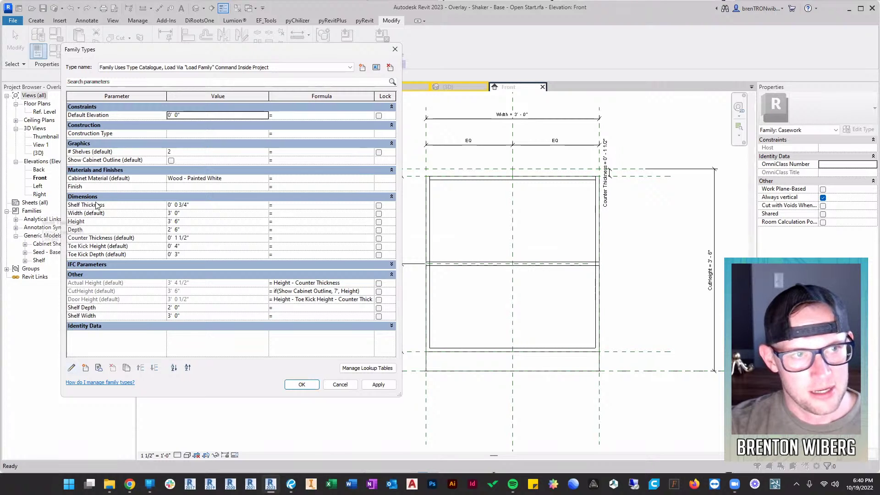
# Reorder the Shelf Thickness parameter within Dimensions so it sits directly below Counter Thickness
pyautogui.click(95, 205)
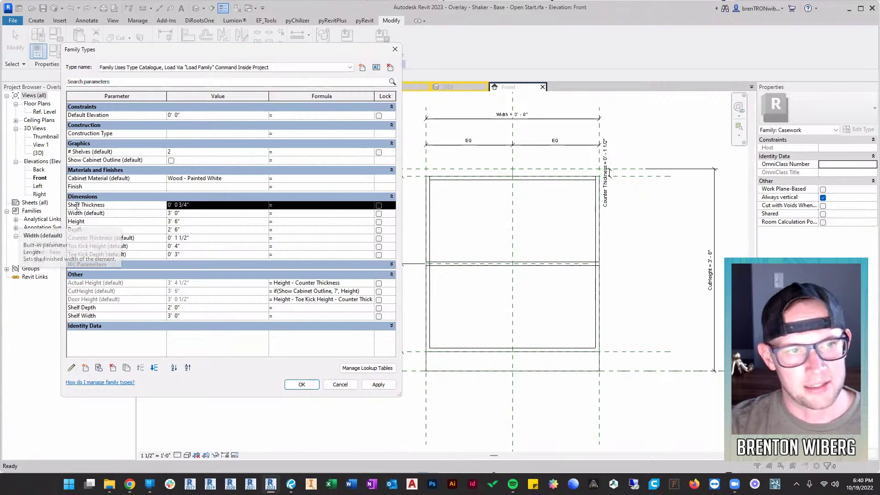
pyautogui.click(154, 368)
pyautogui.click(155, 368)
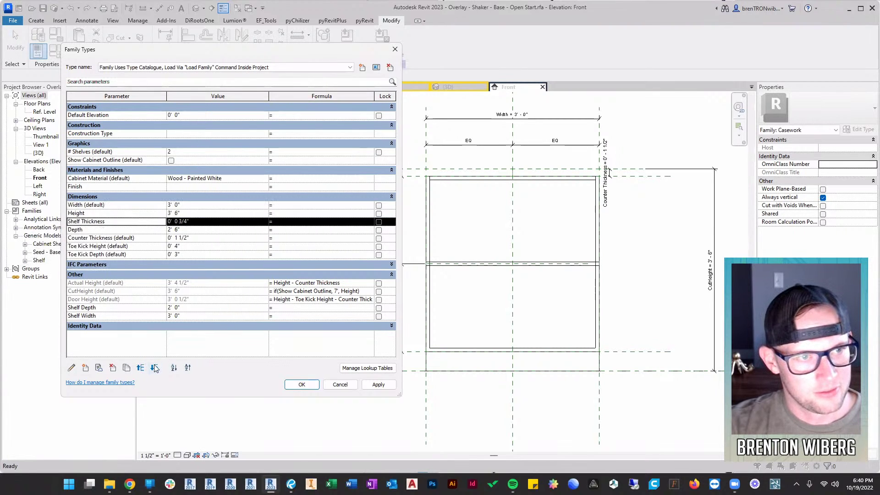
pyautogui.click(155, 368)
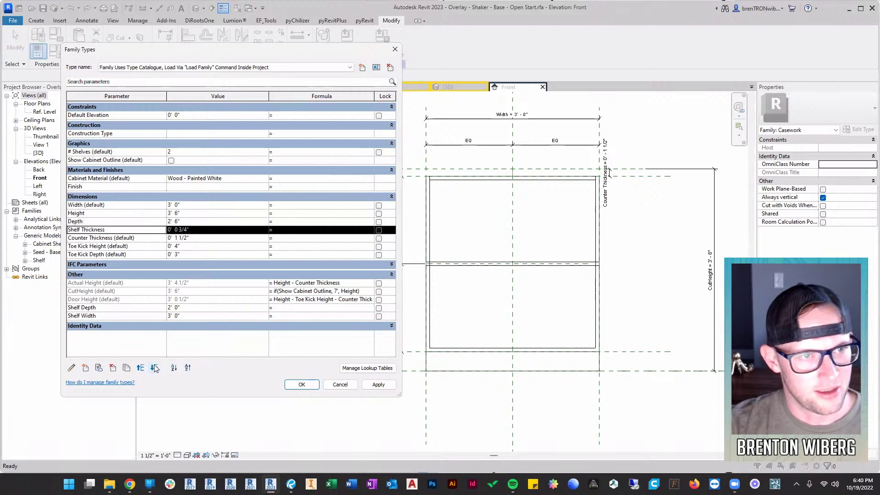
pyautogui.click(154, 368)
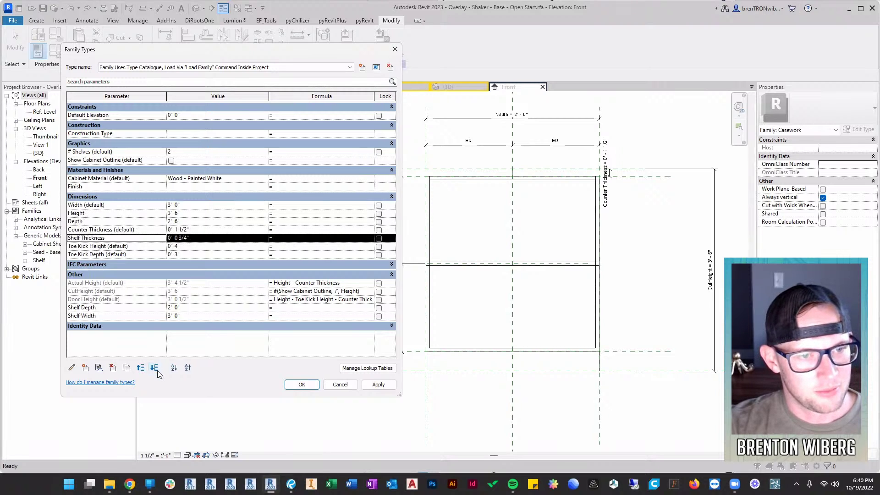
pyautogui.click(155, 368)
pyautogui.click(155, 367)
pyautogui.click(141, 368)
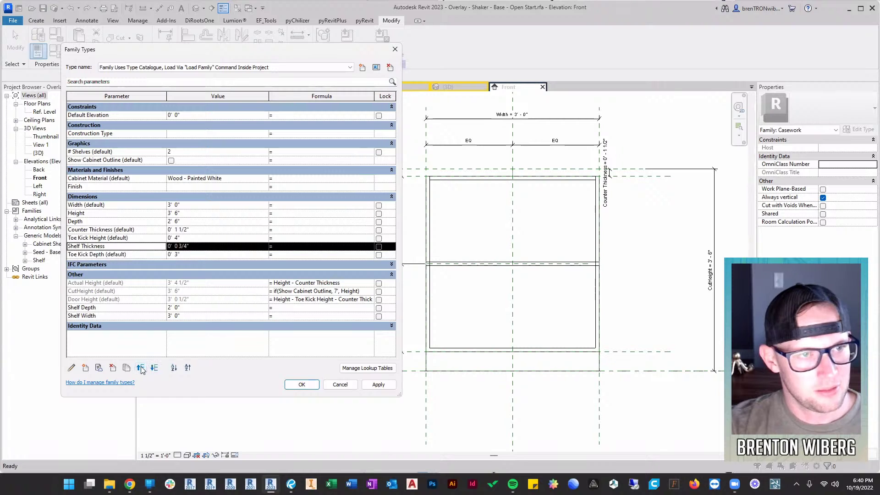
pyautogui.click(141, 368)
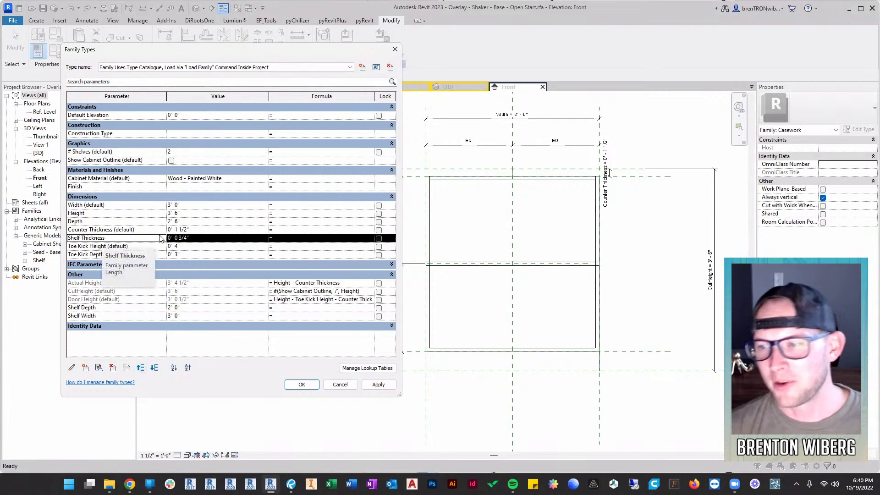
# Open the formula of the Shelf Depth parameter for editing
pyautogui.click(86, 205)
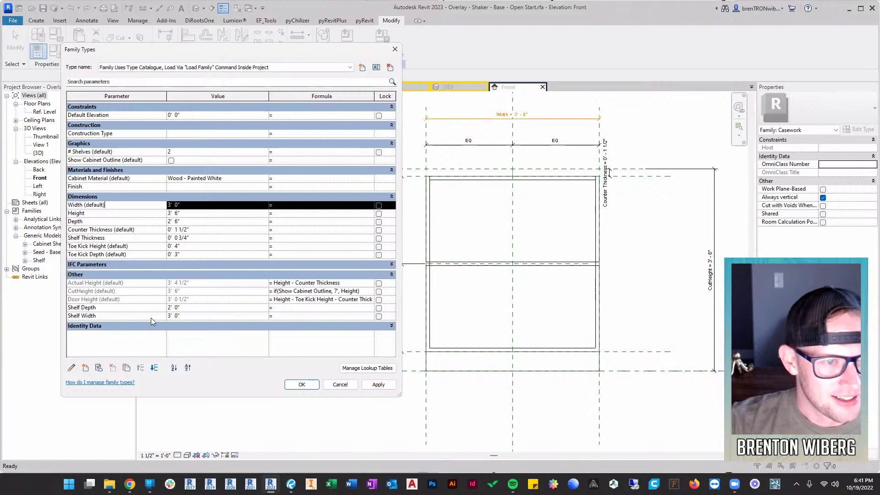
pyautogui.click(303, 315)
pyautogui.click(294, 308)
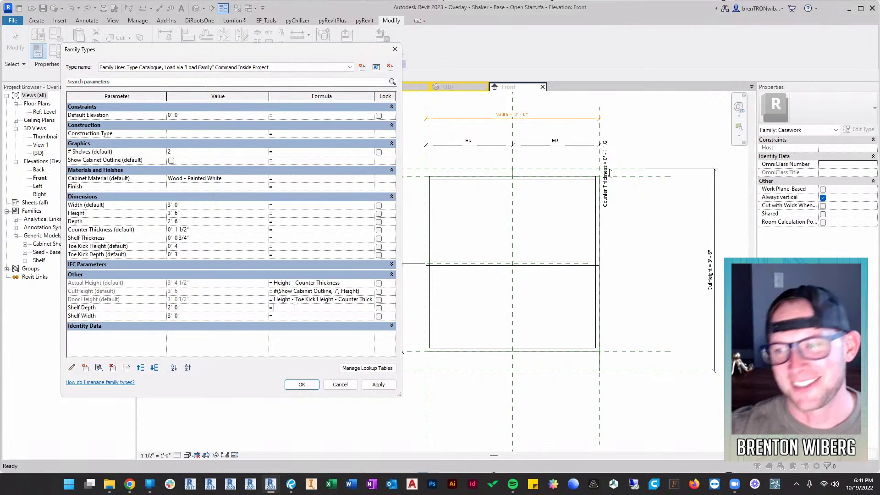
# Switch to Revu and examine the formula operators and conditional statements on page 2 of the Revit Families Cheat Sheet
pyautogui.moveTo(293, 490)
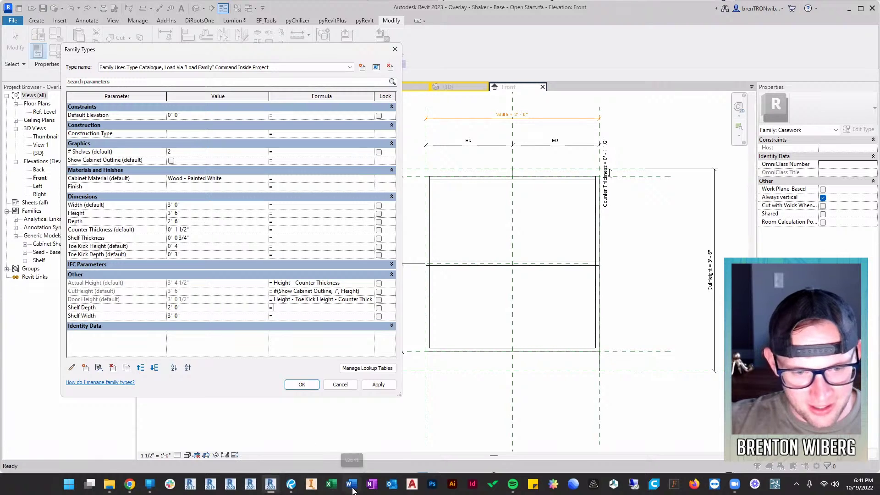
pyautogui.click(291, 453)
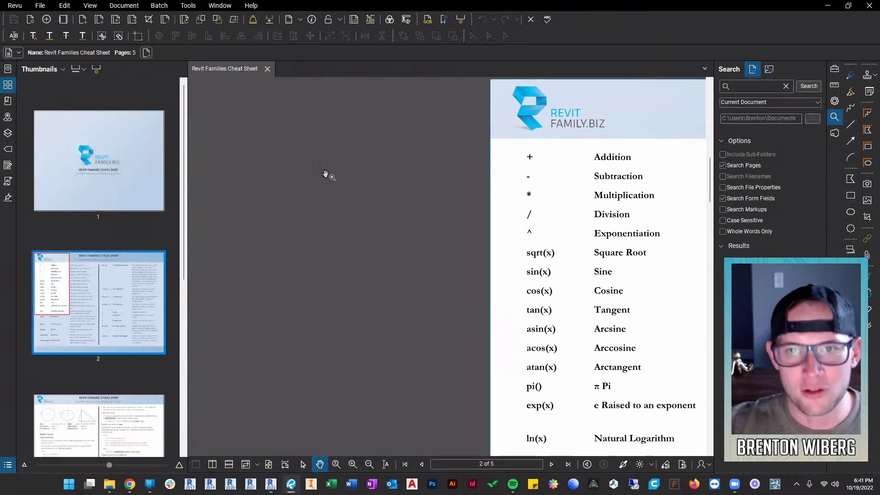
pyautogui.moveTo(506, 250); pyautogui.dragTo(408, 211)
pyautogui.scroll(-1, 440, 220)
pyautogui.scroll(1, 394, 197)
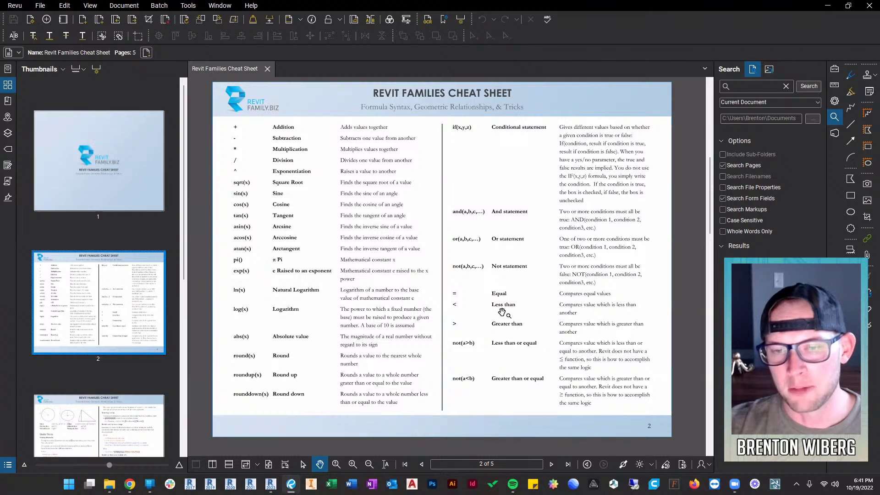
pyautogui.scroll(1, 502, 311)
pyautogui.scroll(-1, 488, 312)
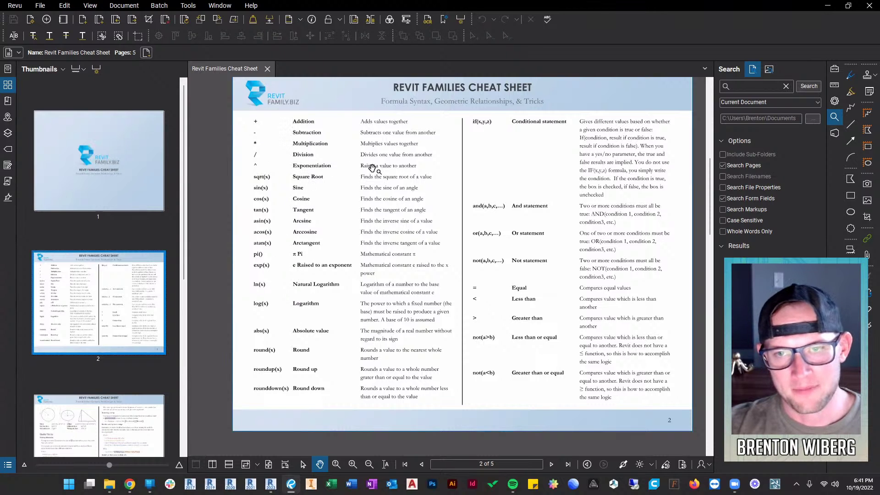
pyautogui.scroll(1, 498, 321)
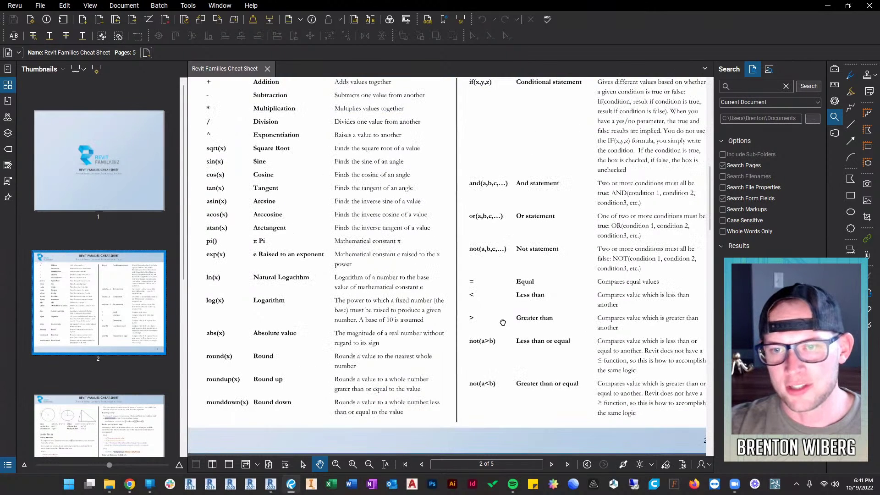
pyautogui.moveTo(503, 322); pyautogui.dragTo(506, 313)
pyautogui.scroll(-1, 432, 262)
pyautogui.moveTo(434, 261); pyautogui.dragTo(430, 271)
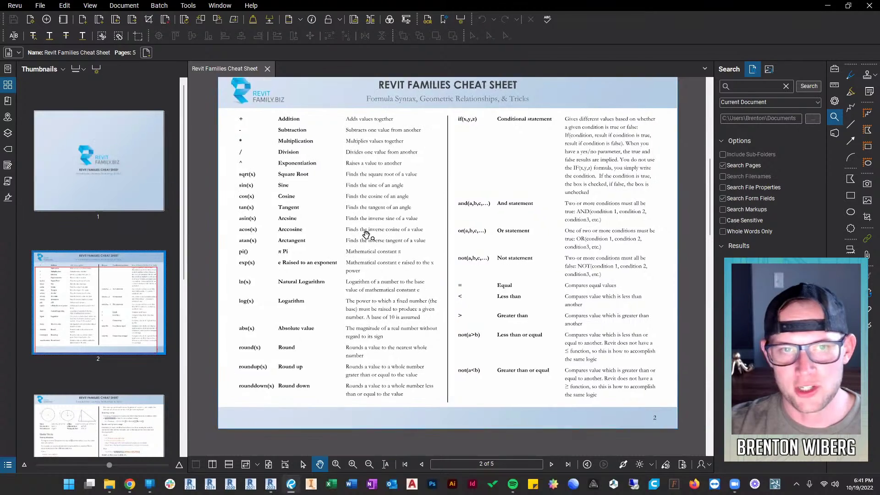
pyautogui.scroll(1, 388, 211)
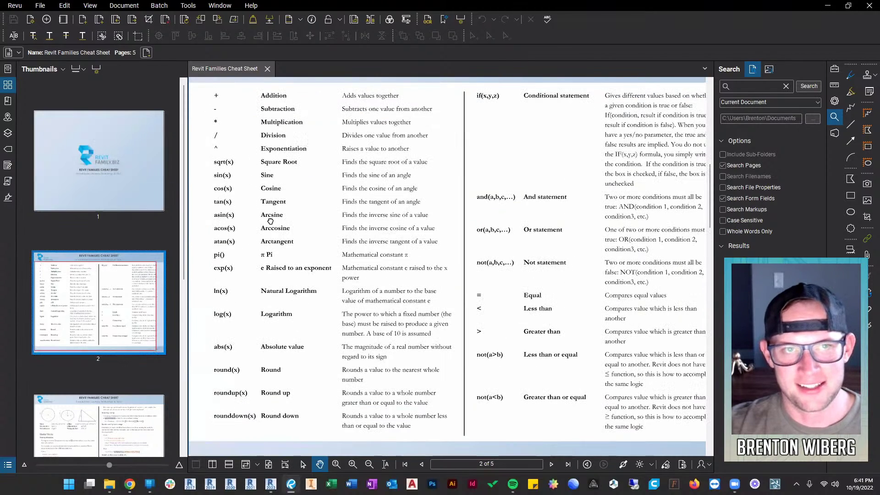
pyautogui.scroll(-1, 260, 204)
pyautogui.scroll(1, 297, 127)
pyautogui.scroll(-1, 297, 126)
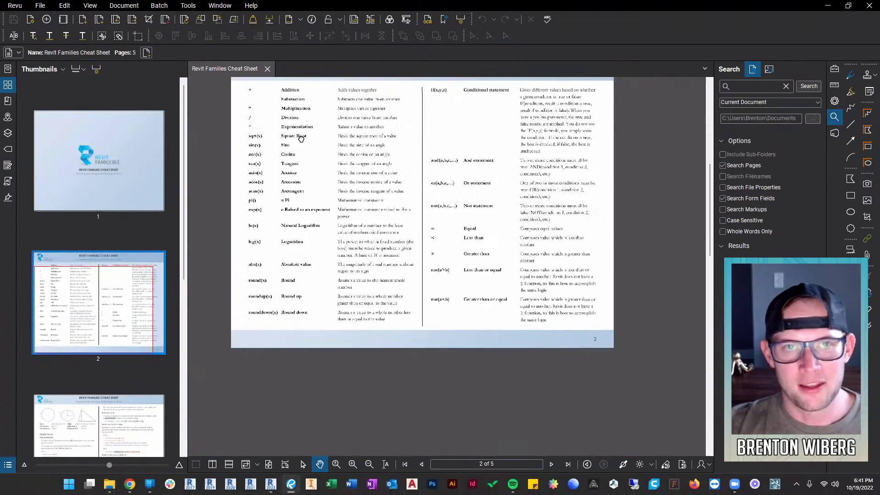
pyautogui.moveTo(297, 126); pyautogui.dragTo(297, 164)
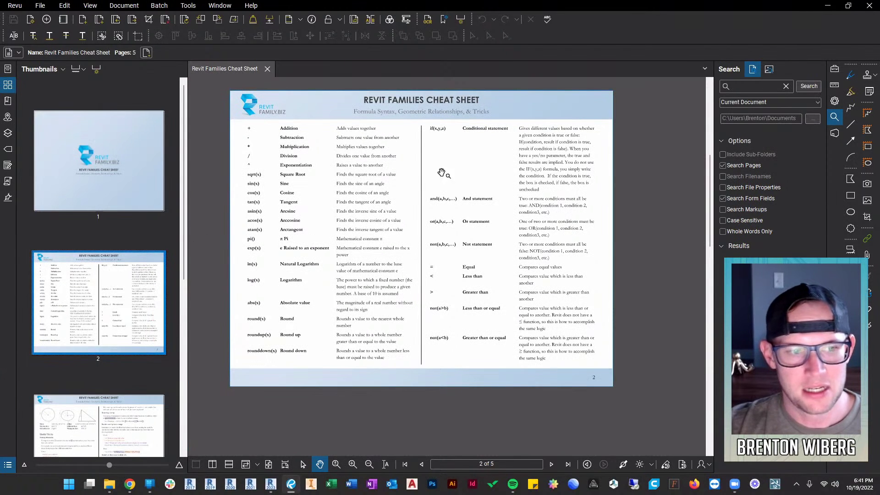
# Return to Revit and set the Shelf Depth formula to Depth - 0' 0 3/4" in the family types
pyautogui.click(828, 6)
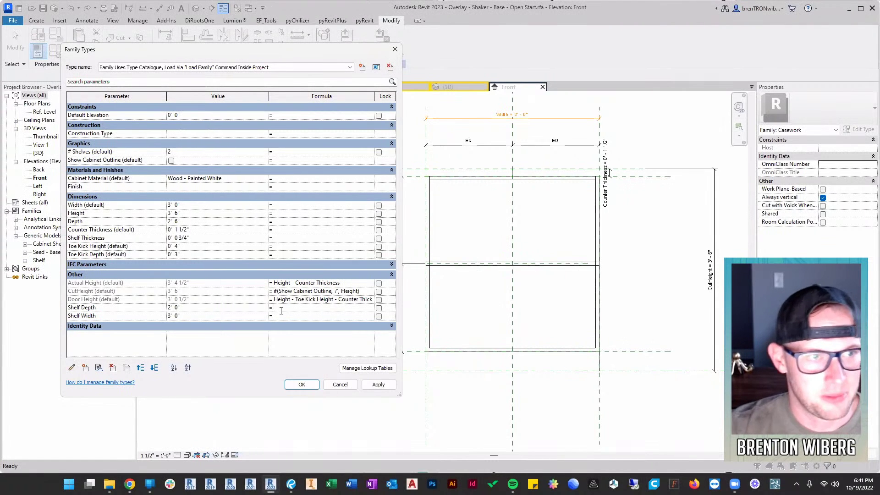
pyautogui.click(124, 222)
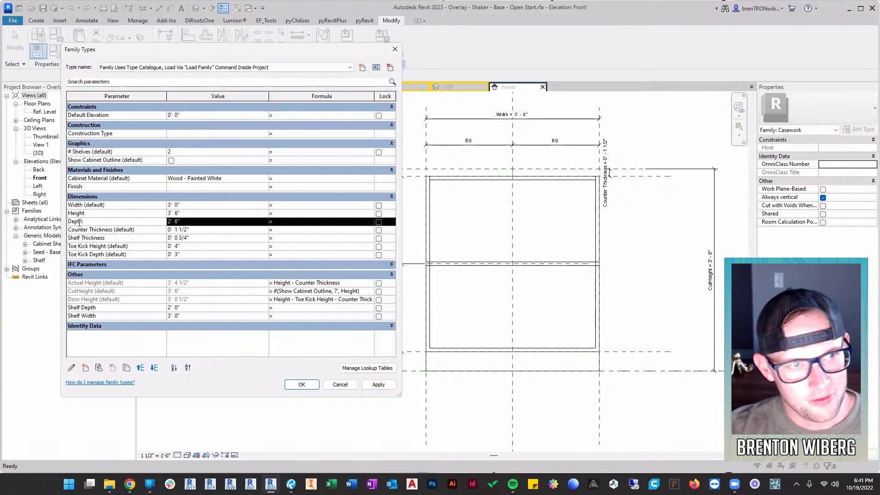
pyautogui.moveTo(83, 222); pyautogui.dragTo(74, 221)
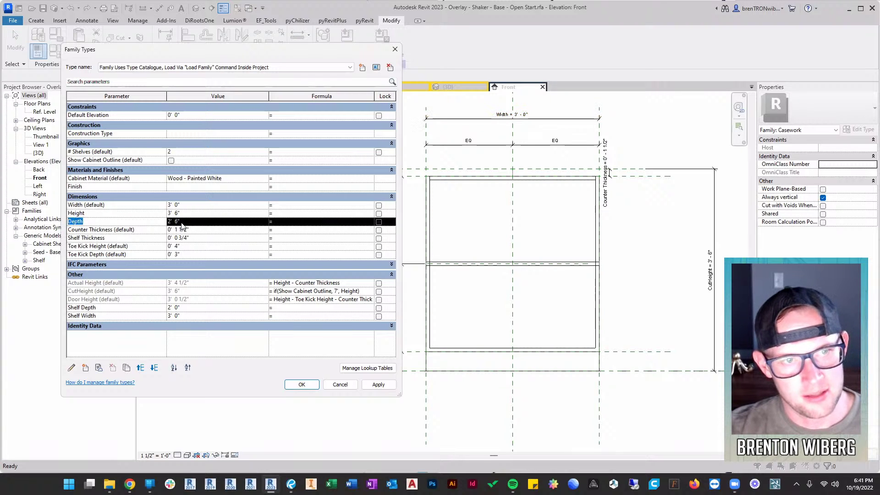
pyautogui.click(284, 308)
pyautogui.click(84, 222)
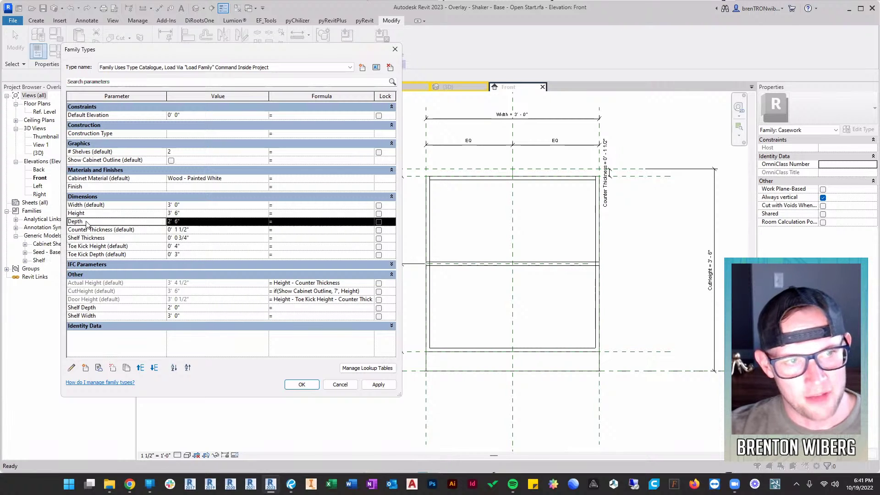
pyautogui.click(70, 222)
pyautogui.moveTo(70, 222); pyautogui.dragTo(92, 224)
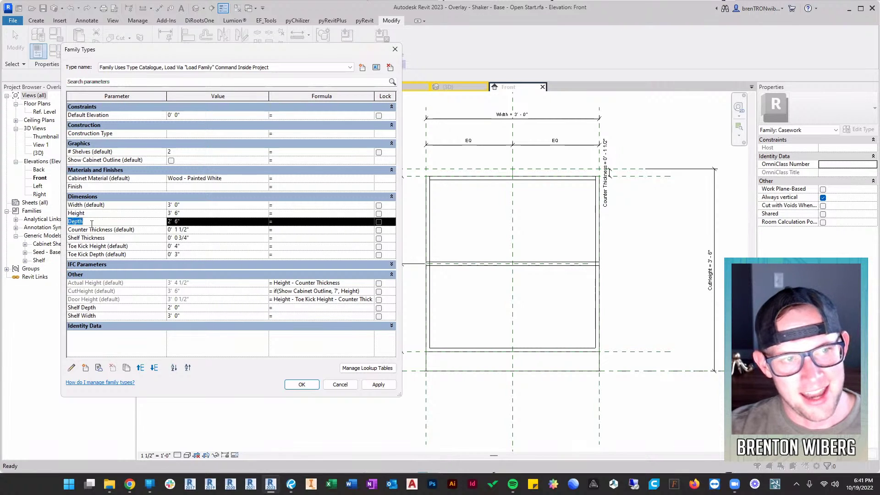
pyautogui.click(281, 309)
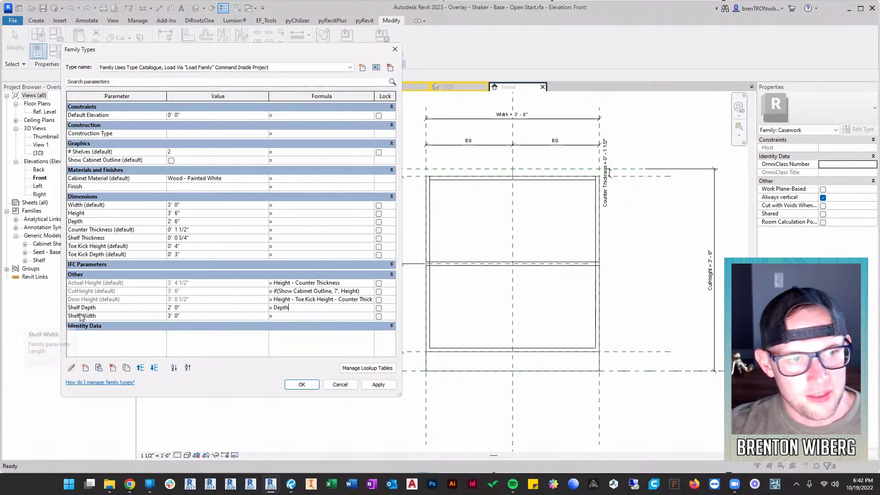
pyautogui.click(303, 309)
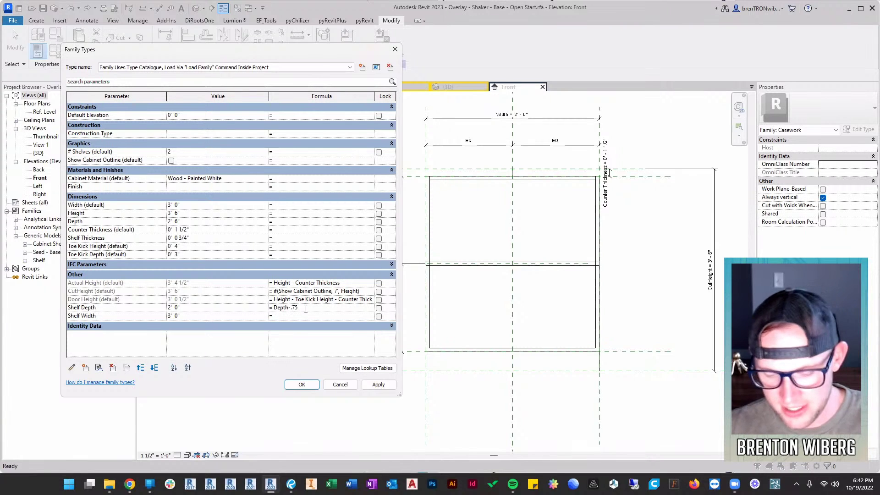
pyautogui.press('Tab')
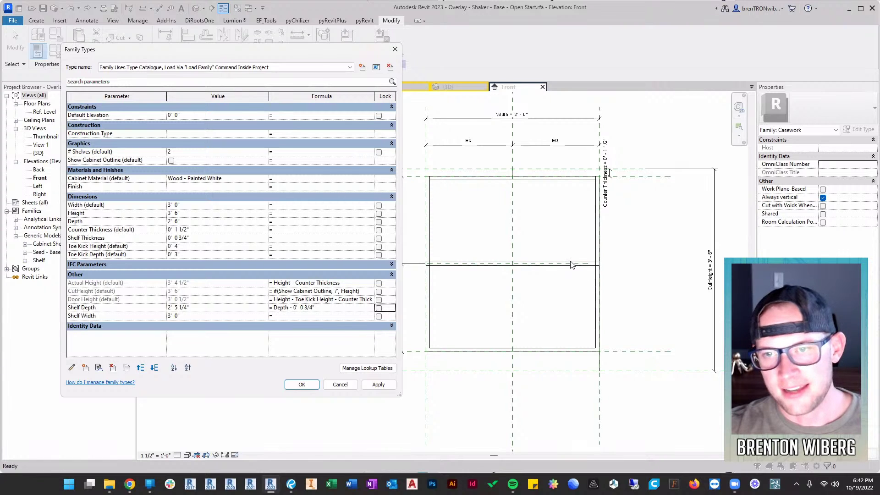
# Set the Shelf Width formula to Width - 0' 1 1/2" and try to apply the family types
pyautogui.click(300, 316)
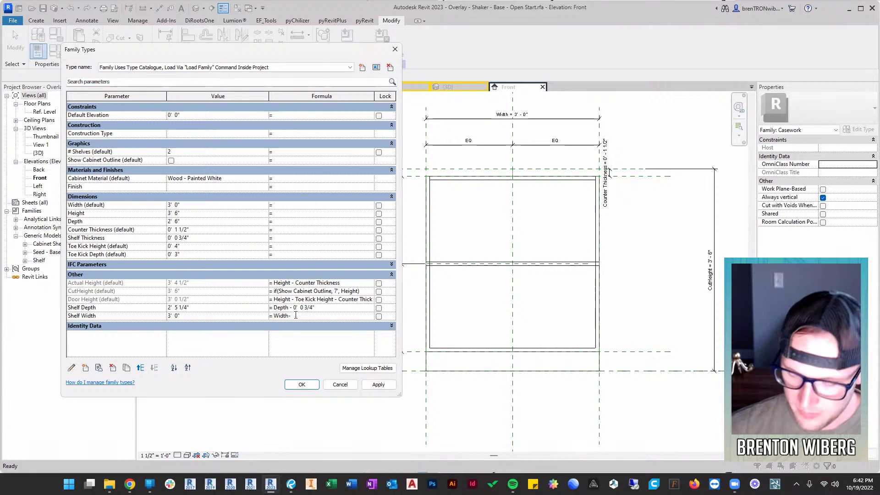
pyautogui.press('Tab')
pyautogui.click(303, 385)
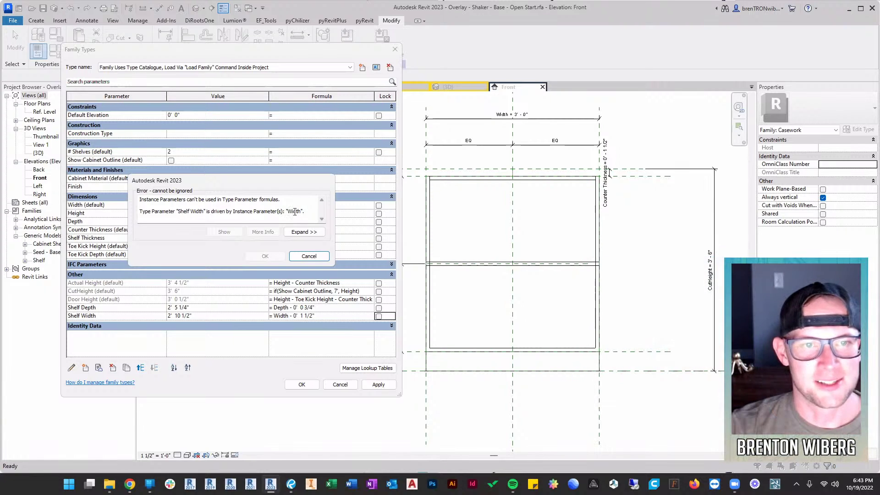
pyautogui.click(306, 257)
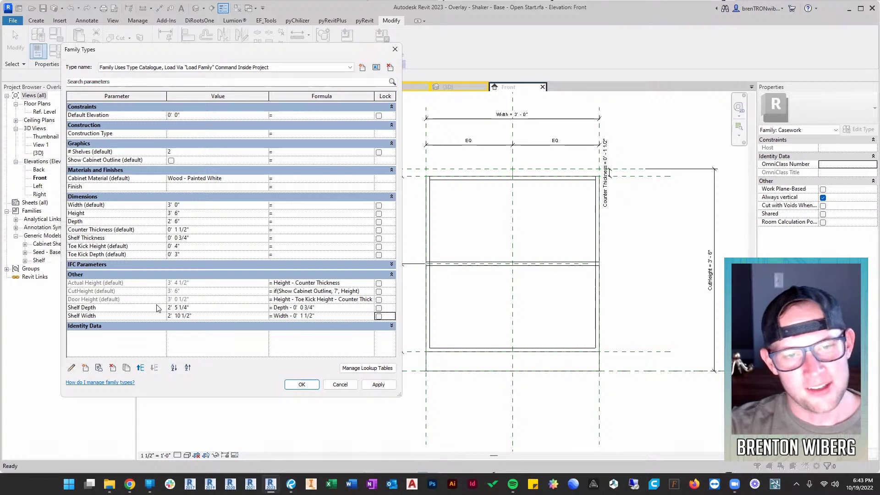
# Change the Shelf Width family parameter from type to instance and apply the family types
pyautogui.click(89, 317)
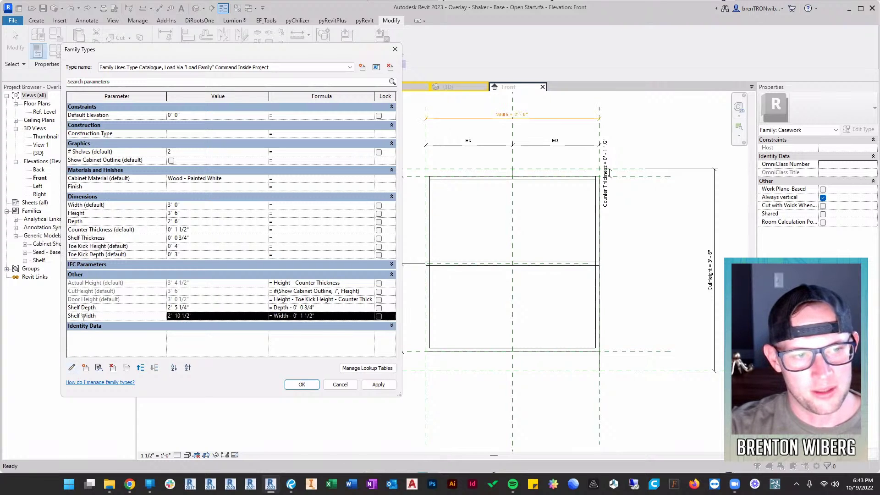
pyautogui.click(71, 368)
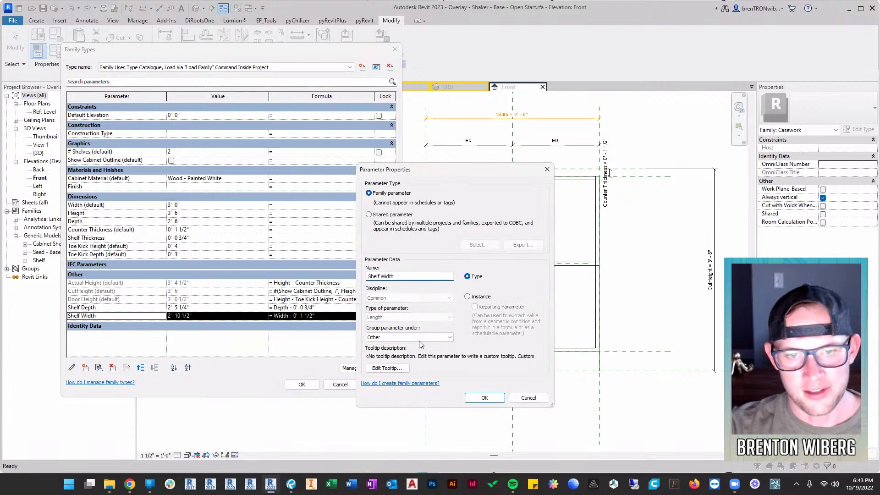
pyautogui.click(467, 297)
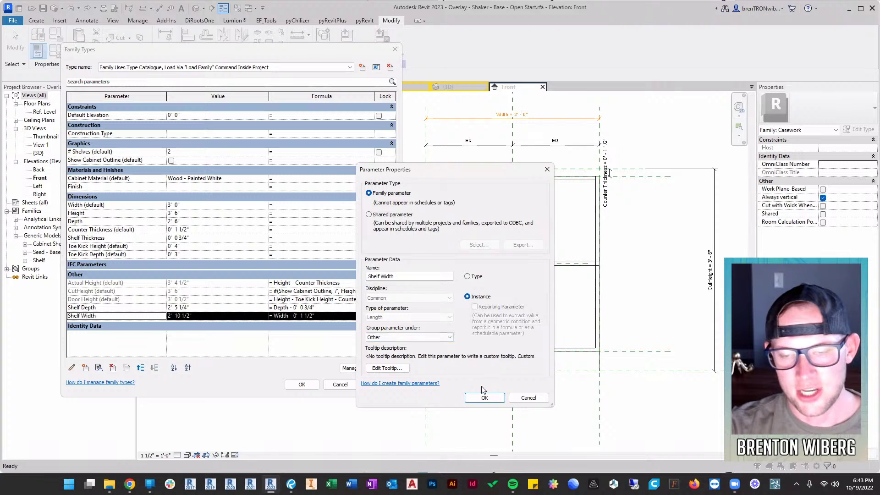
pyautogui.click(485, 398)
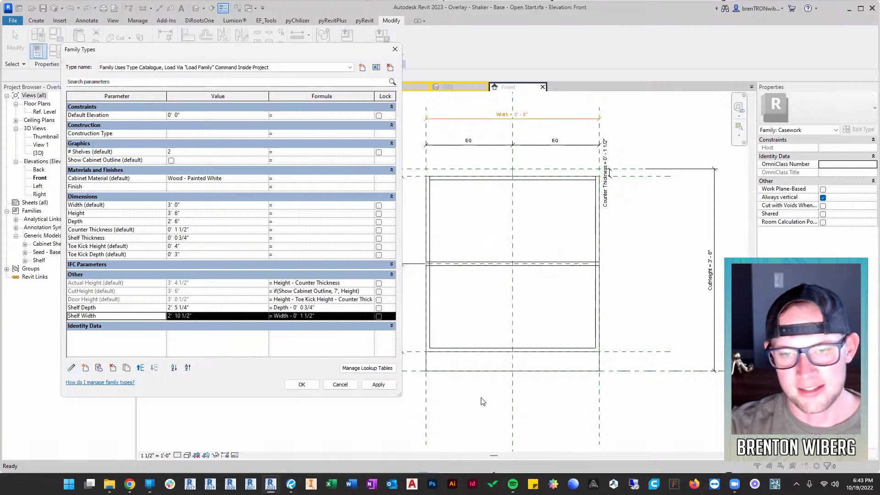
pyautogui.click(303, 385)
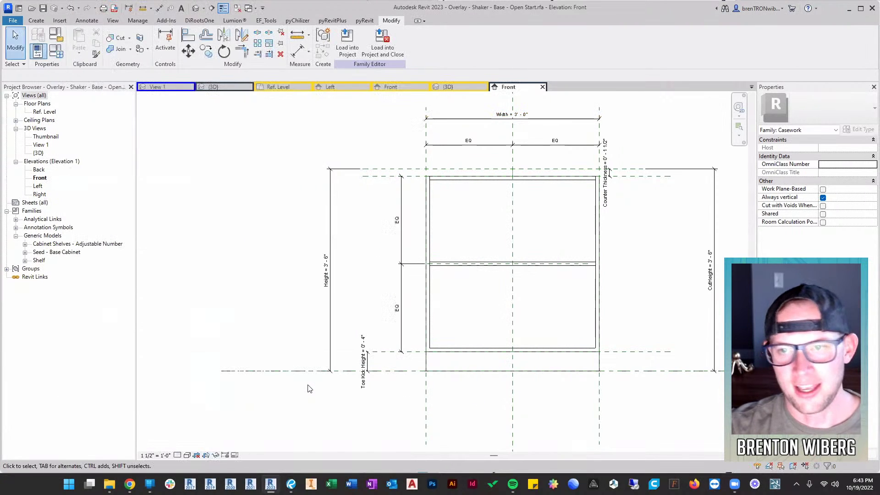
# Examine how the shelf fits between the cabinet sides and back in the Front elevation and the 3D view
pyautogui.scroll(6, 548, 275)
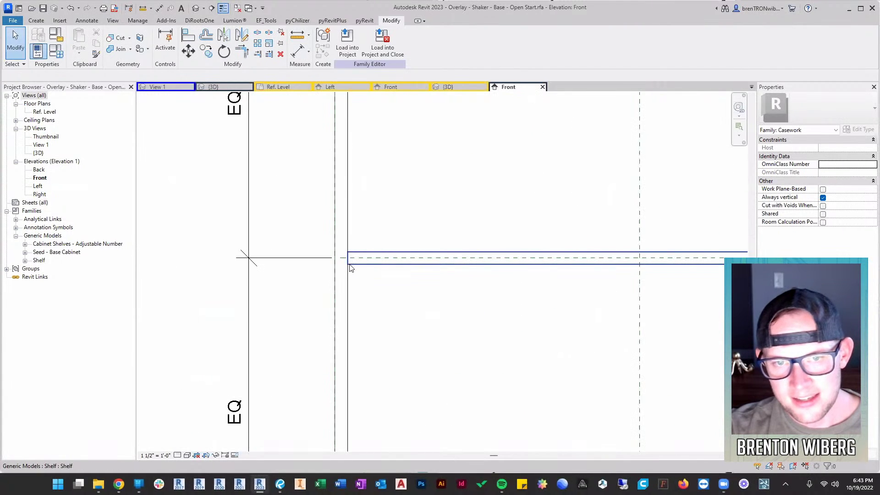
pyautogui.scroll(2, 349, 266)
pyautogui.scroll(-4, 351, 250)
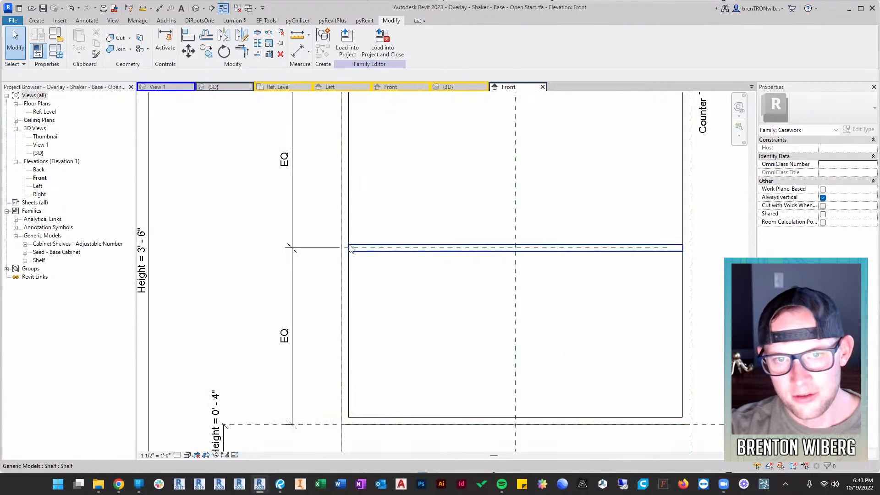
pyautogui.scroll(-2, 350, 248)
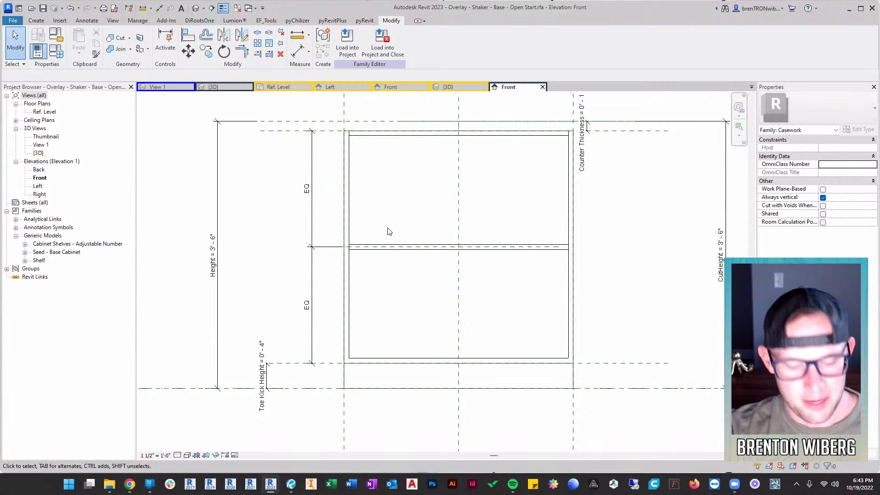
pyautogui.hotkey('ctrl', 'Tab')
pyautogui.keyDown('shift'); pyautogui.moveTo(367, 257); pyautogui.dragTo(350, 234, button='middle'); pyautogui.keyUp('shift')
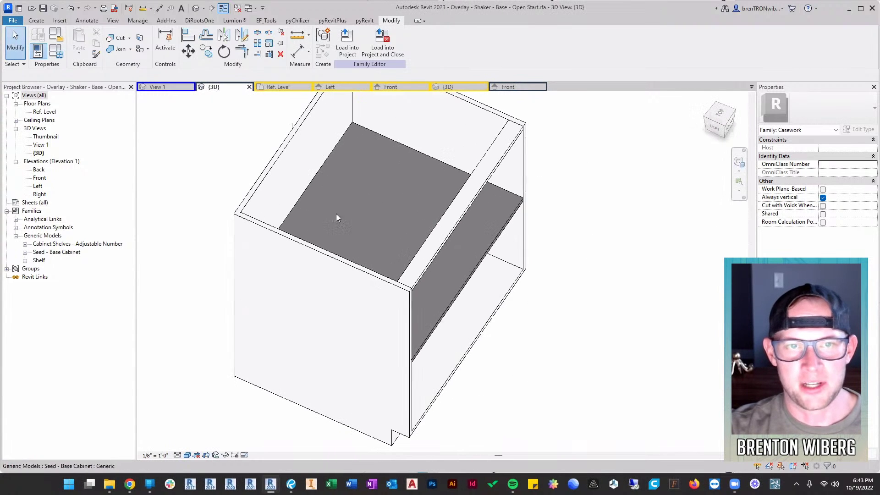
pyautogui.scroll(5, 307, 178)
pyautogui.click(226, 339)
pyautogui.keyDown('shift'); pyautogui.moveTo(226, 340); pyautogui.dragTo(366, 213, button='middle'); pyautogui.keyUp('shift')
pyautogui.scroll(-5, 389, 246)
pyautogui.keyDown('shift'); pyautogui.moveTo(389, 246); pyautogui.dragTo(486, 327, button='middle'); pyautogui.keyUp('shift')
# Flex the cabinet by setting Width to 2' 0", Height to 3' 0" and Depth to 2' 0" in the family types
pyautogui.press('f')
pyautogui.press('t')
pyautogui.click(197, 207)
pyautogui.click(197, 208)
pyautogui.write('2')
pyautogui.click(201, 214)
pyautogui.write('3')
pyautogui.click(204, 220)
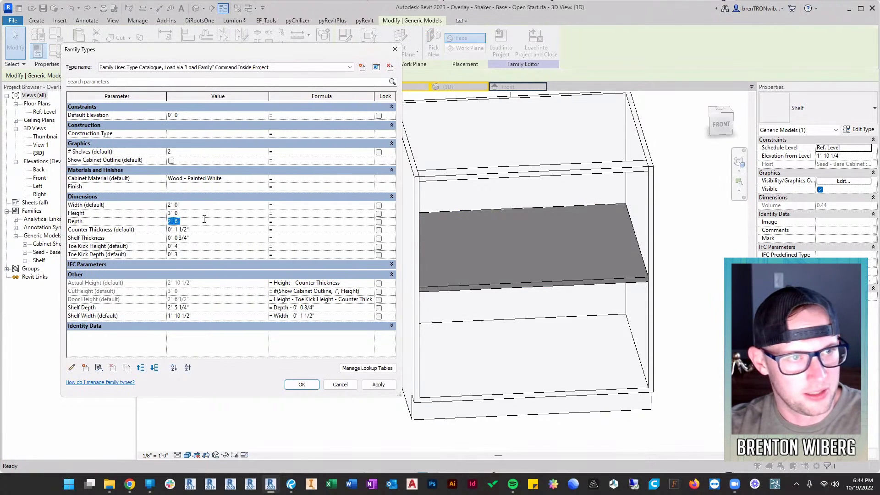
pyautogui.write('2')
pyautogui.click(292, 389)
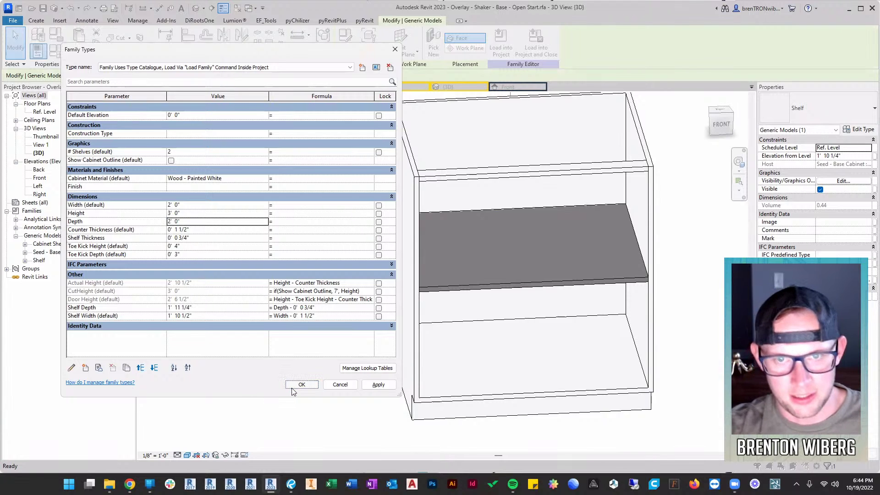
# Examine the shelf's fit in the resized cabinet in 3D from several angles, including straight from the front
pyautogui.keyDown('shift'); pyautogui.moveTo(576, 348); pyautogui.dragTo(564, 334, button='middle'); pyautogui.keyUp('shift')
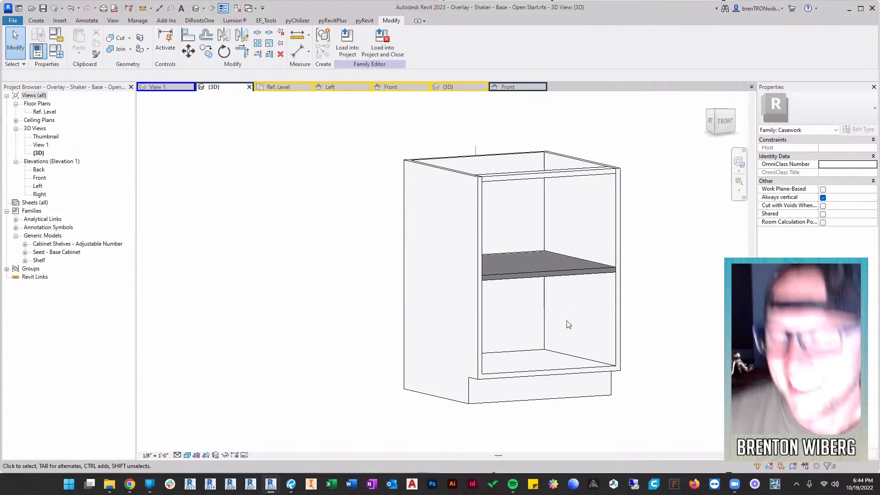
pyautogui.keyDown('shift'); pyautogui.moveTo(631, 338); pyautogui.dragTo(573, 371, button='middle'); pyautogui.keyUp('shift')
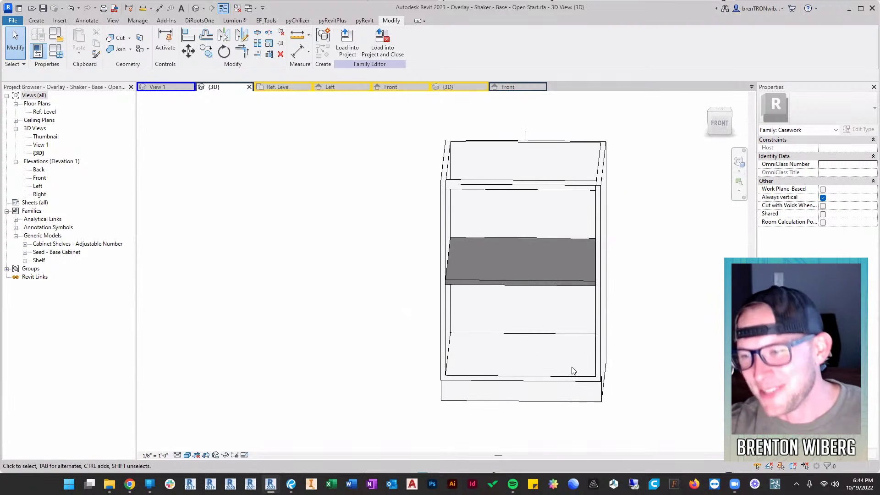
pyautogui.keyDown('shift'); pyautogui.moveTo(564, 354); pyautogui.dragTo(558, 317, button='middle'); pyautogui.keyUp('shift')
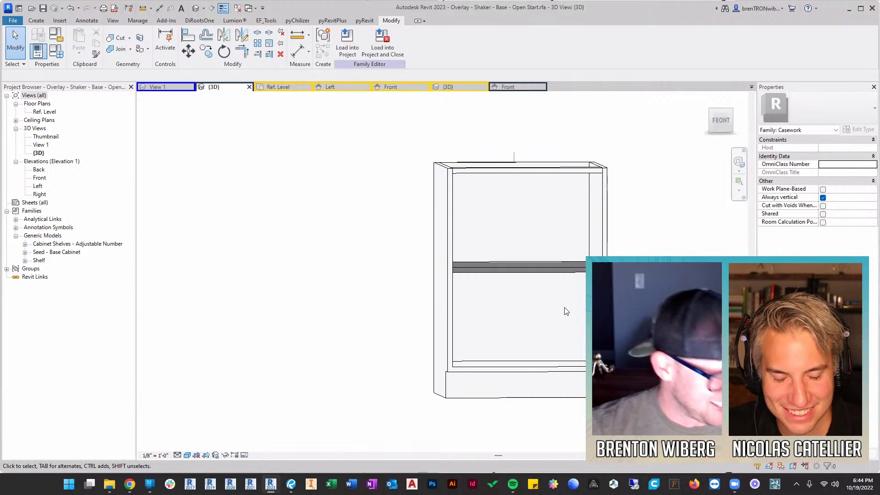
pyautogui.moveTo(525, 283)
pyautogui.keyDown('shift'); pyautogui.mouseDown(button='middle')
pyautogui.moveTo(480, 347)
pyautogui.moveTo(517, 346)
pyautogui.mouseUp(button='middle'); pyautogui.keyUp('shift')
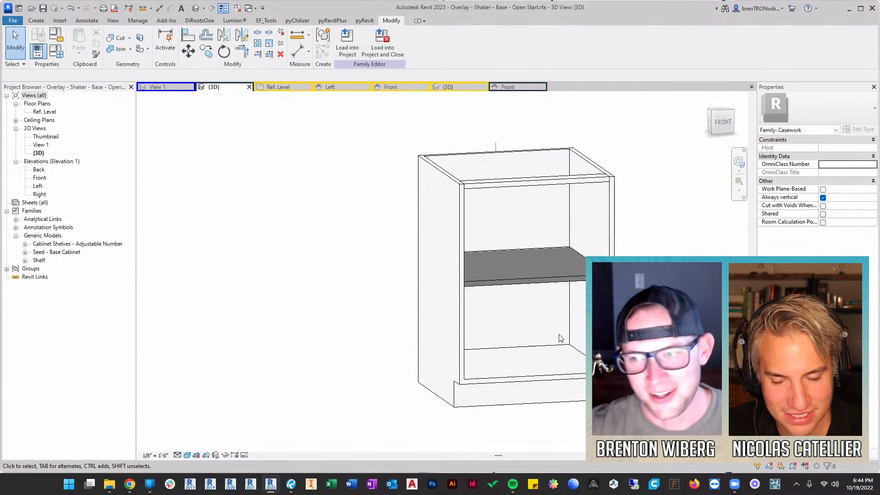
pyautogui.keyDown('shift'); pyautogui.moveTo(572, 357); pyautogui.dragTo(555, 340, button='middle'); pyautogui.keyUp('shift')
pyautogui.keyDown('shift'); pyautogui.moveTo(517, 264); pyautogui.dragTo(503, 252, button='middle'); pyautogui.keyUp('shift')
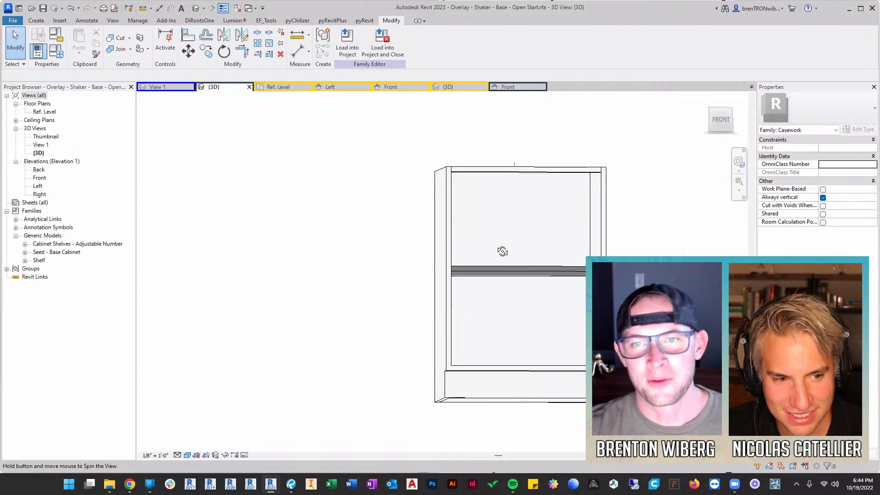
pyautogui.click(725, 120)
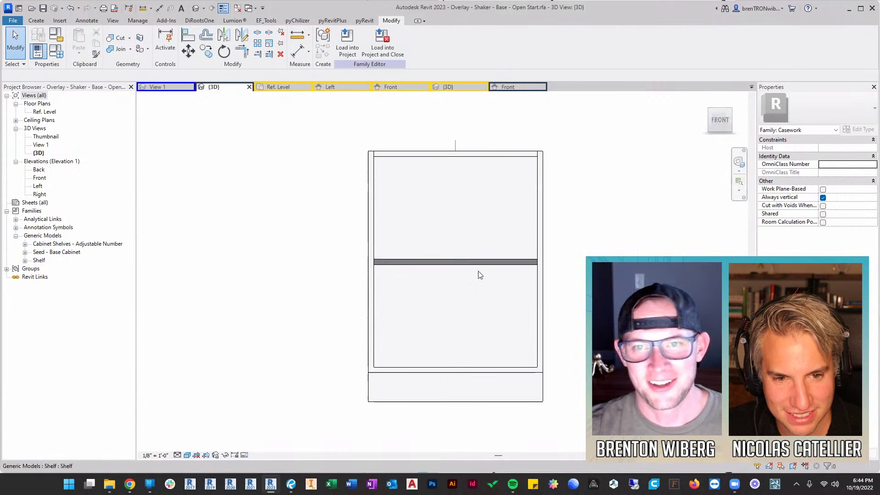
pyautogui.scroll(1, 439, 274)
pyautogui.moveTo(475, 247); pyautogui.dragTo(418, 278, button='middle')
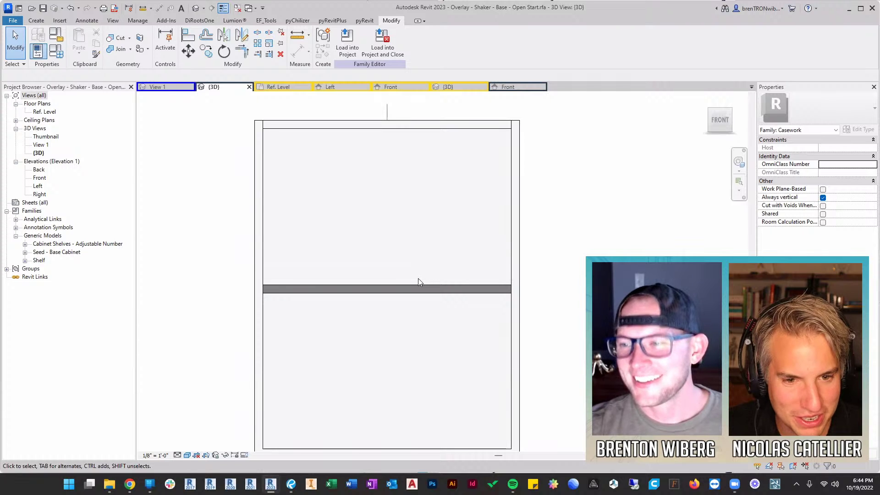
pyautogui.moveTo(414, 328); pyautogui.dragTo(456, 328, button='middle')
pyautogui.scroll(-1, 439, 315)
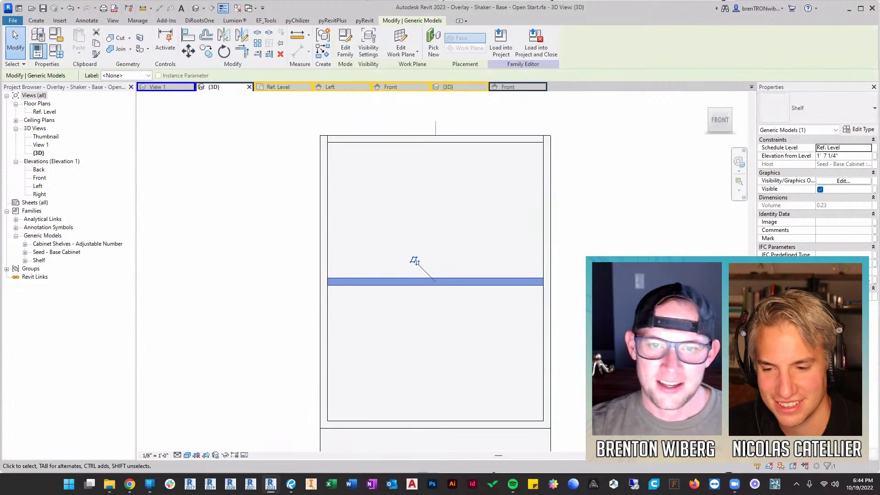
pyautogui.press('Escape')
pyautogui.click(450, 281)
pyautogui.keyDown('shift'); pyautogui.moveTo(413, 259); pyautogui.dragTo(436, 352, button='middle'); pyautogui.keyUp('shift')
pyautogui.keyDown('shift'); pyautogui.moveTo(465, 262); pyautogui.dragTo(448, 304, button='middle'); pyautogui.keyUp('shift')
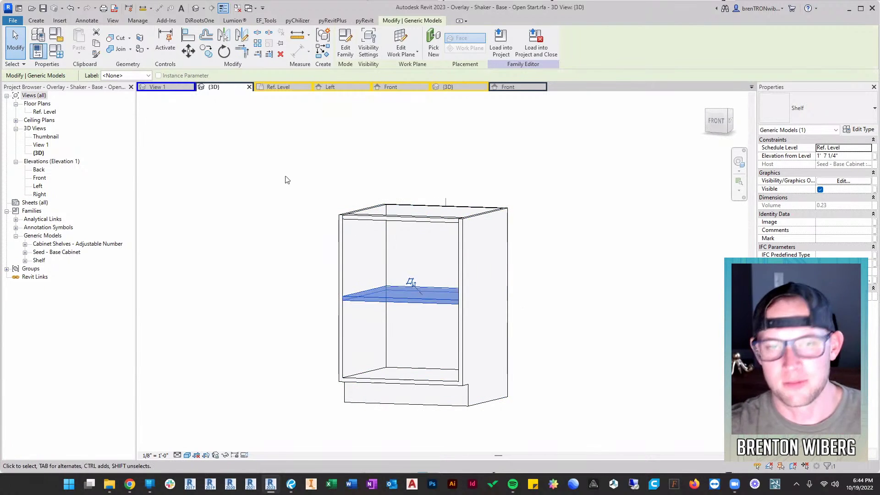
pyautogui.press('Escape')
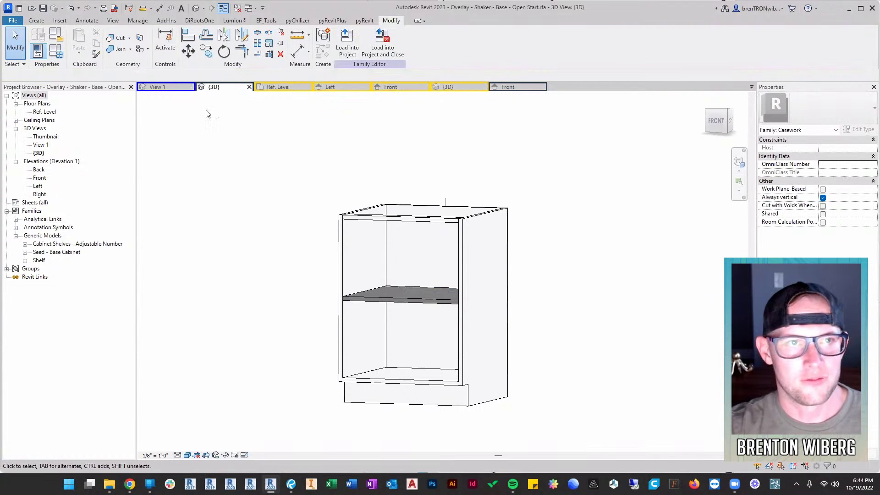
# In the Front elevation, copy the cabinet's middle shelf straight down by about 10"
pyautogui.click(519, 87)
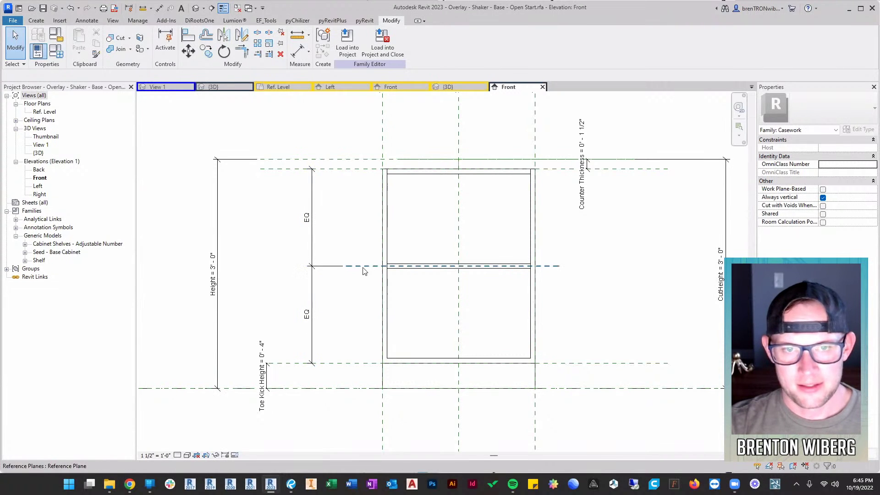
pyautogui.click(430, 274)
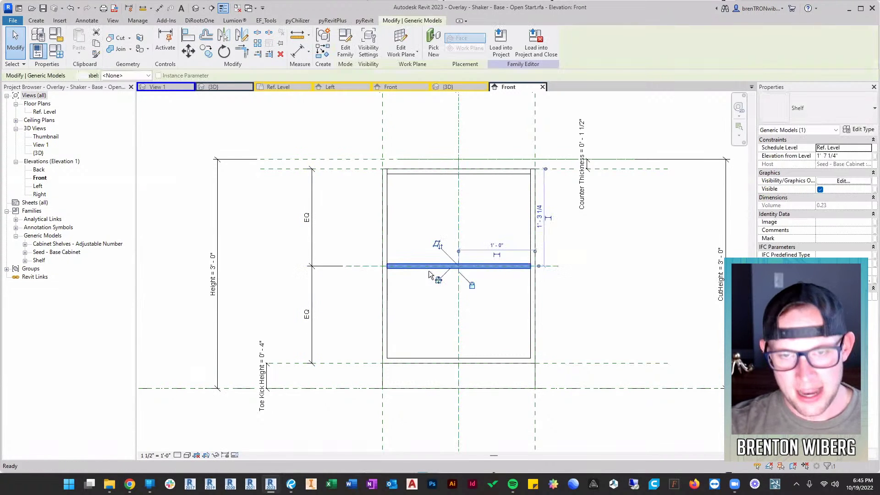
pyautogui.press('m')
pyautogui.press('v')
pyautogui.click(431, 272)
pyautogui.click(426, 336)
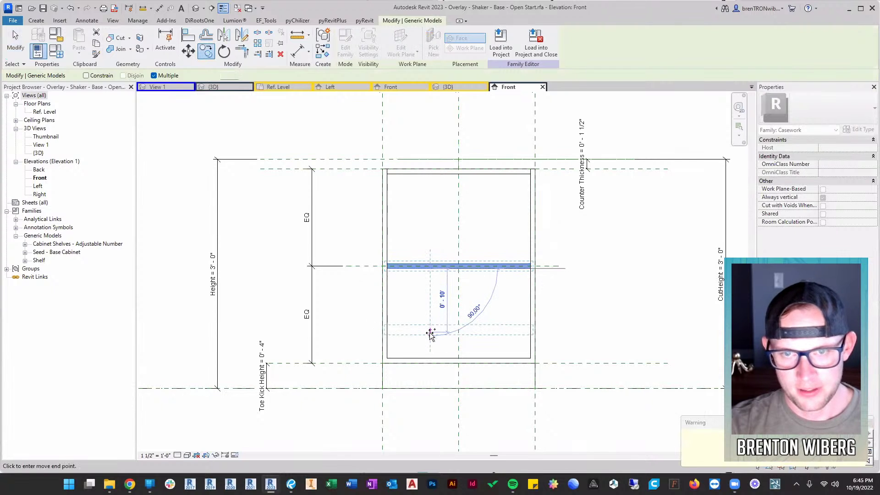
pyautogui.press('Escape')
pyautogui.press('Escape')
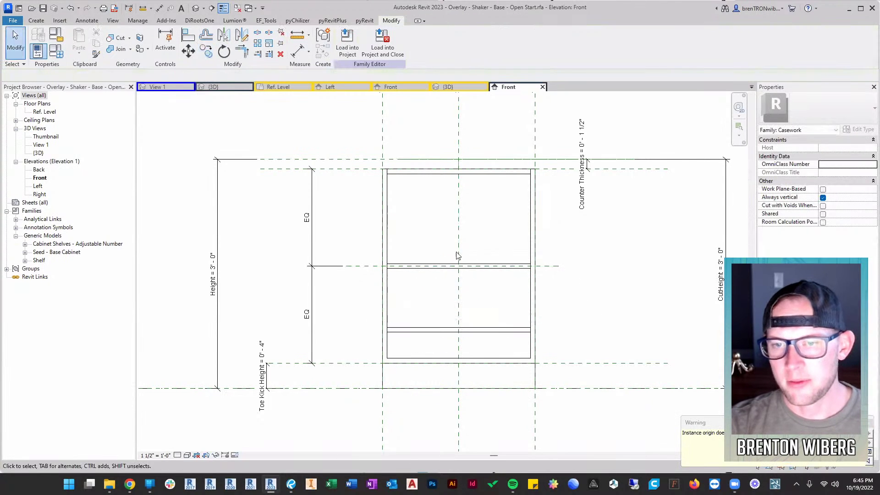
# Move the copied lower shelf sideways, partly outside the cabinet, to about 1' 1" from the cabinet's centre plane
pyautogui.click(491, 330)
pyautogui.moveTo(491, 330); pyautogui.dragTo(577, 335)
pyautogui.click(562, 329)
pyautogui.click(567, 314)
pyautogui.click(577, 336)
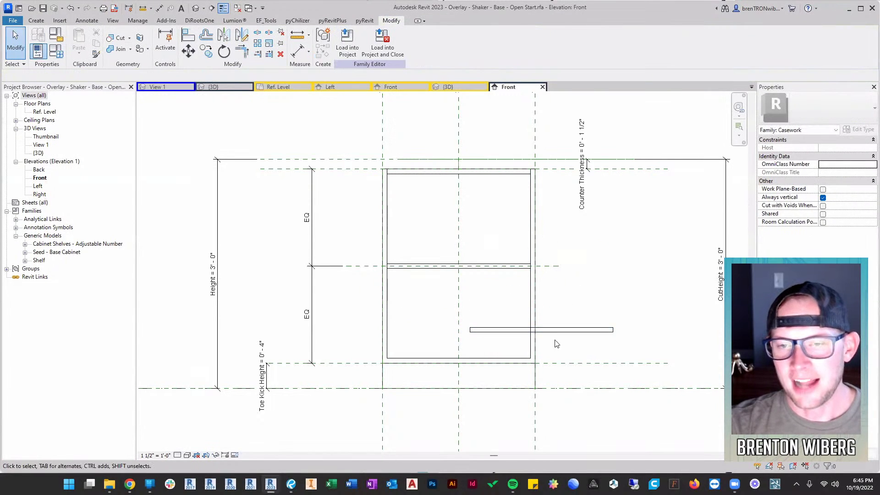
pyautogui.click(569, 330)
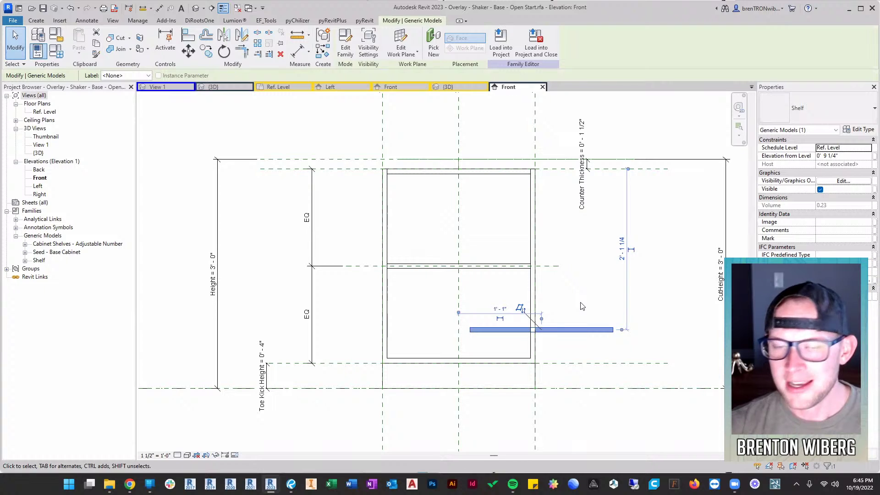
pyautogui.click(582, 306)
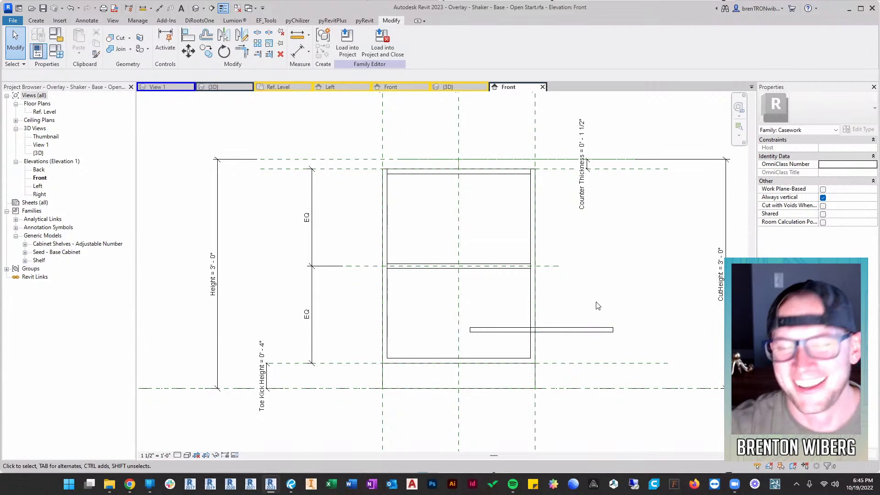
# Array the offset shelf upward as a grouped linear array of 3, placing the last member in the cabinet's upper half
pyautogui.click(587, 331)
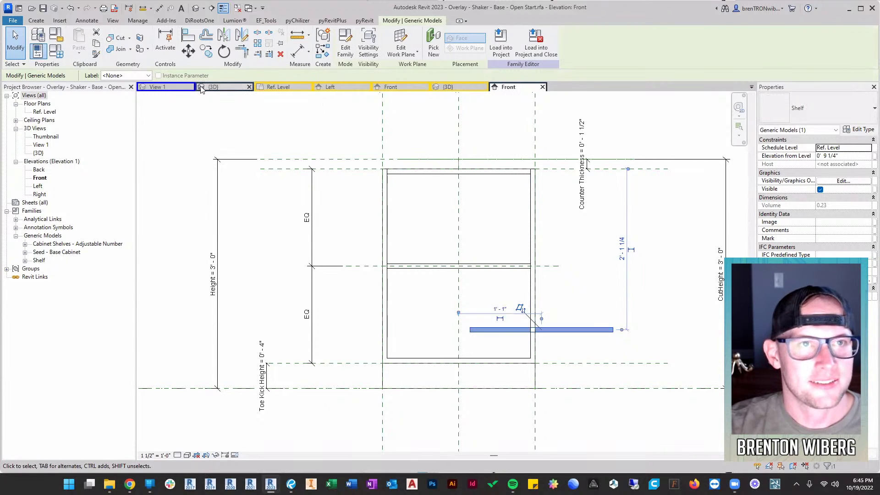
pyautogui.press('a')
pyautogui.press('r')
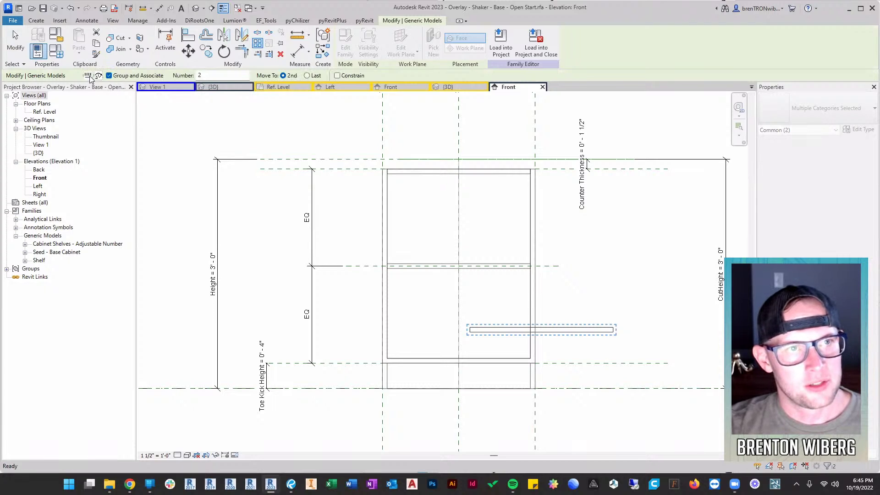
pyautogui.click(212, 75)
pyautogui.write('3')
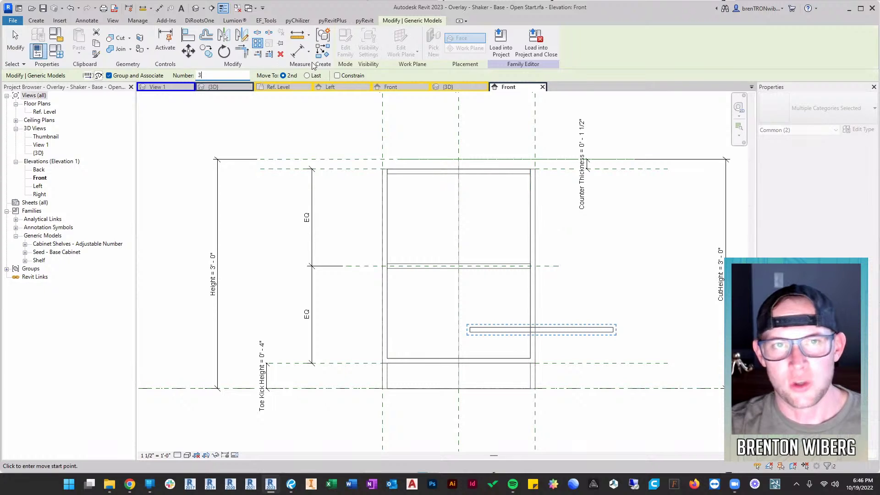
pyautogui.click(307, 75)
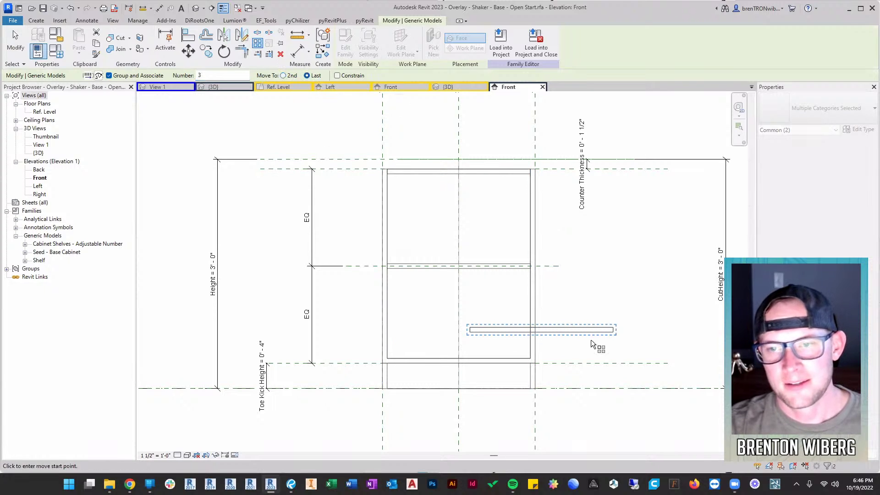
pyautogui.click(583, 329)
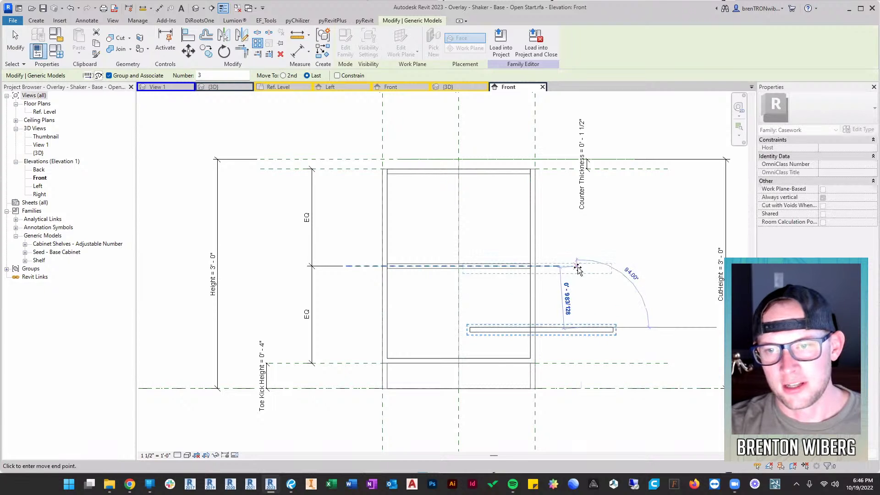
pyautogui.click(582, 221)
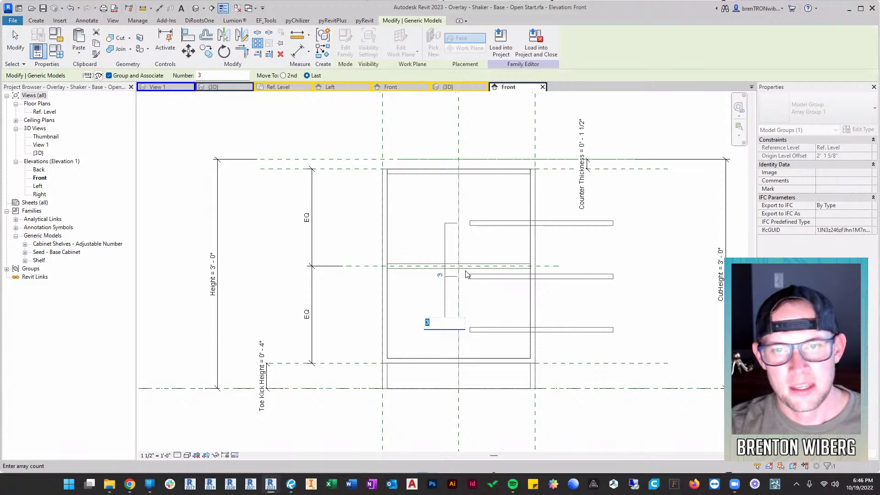
pyautogui.click(553, 209)
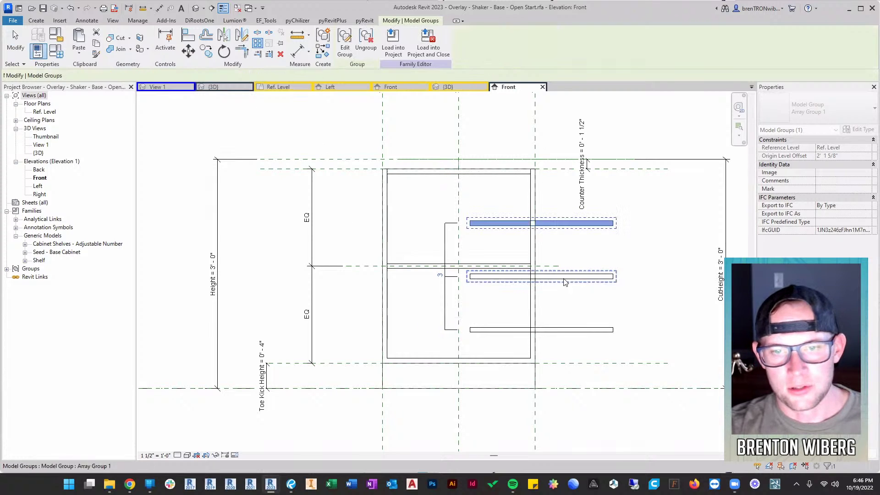
pyautogui.click(553, 319)
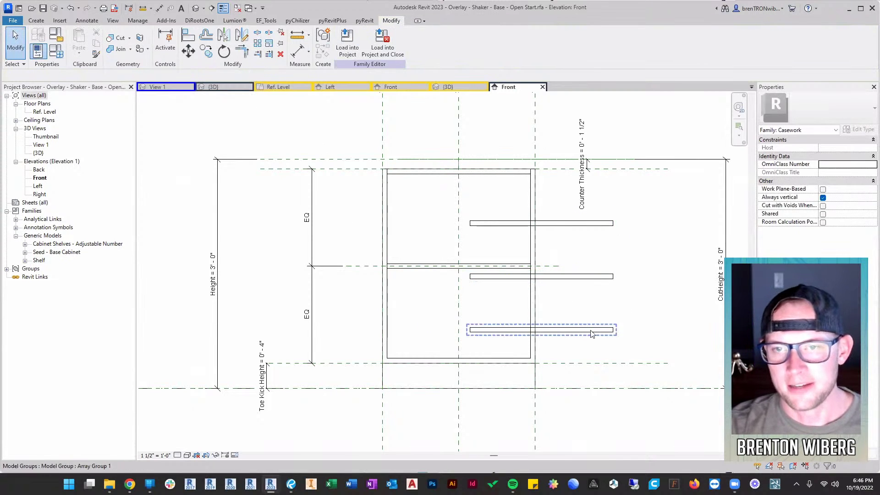
# Shift the array's top and bottom shelves to new positions to test how the middle shelf respaces
pyautogui.moveTo(625, 307); pyautogui.dragTo(611, 281, button='middle')
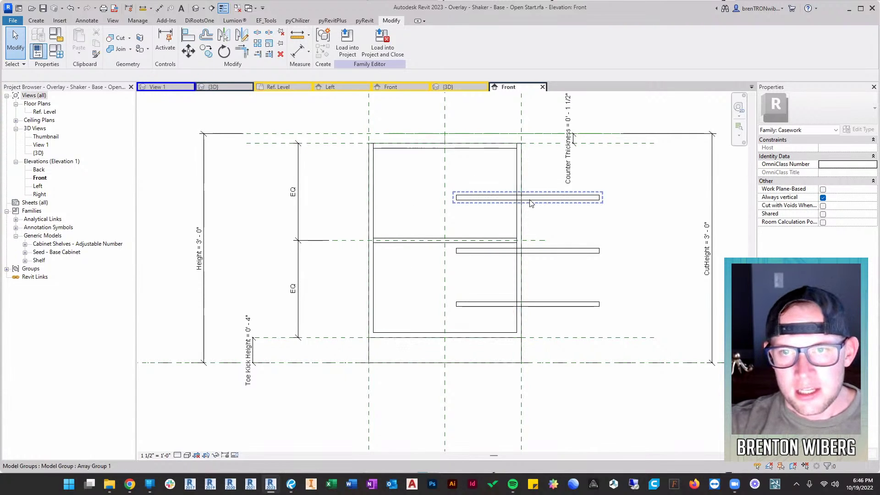
pyautogui.click(579, 200)
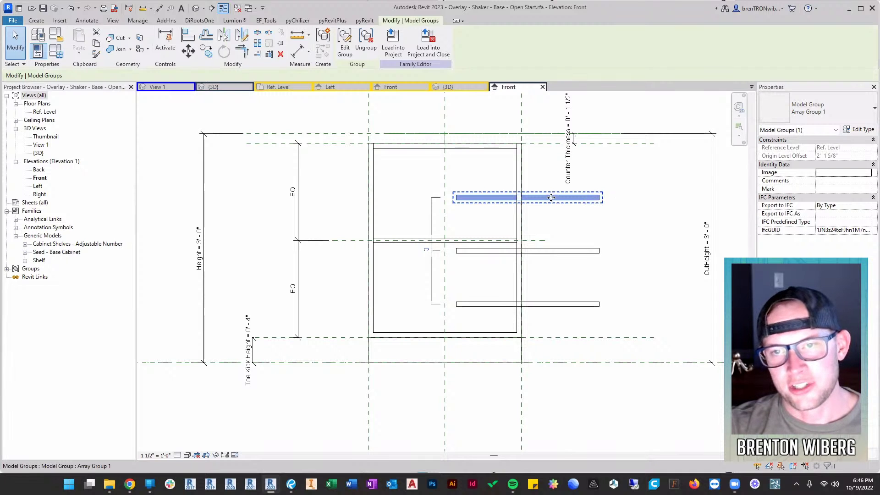
pyautogui.moveTo(549, 185); pyautogui.dragTo(539, 172)
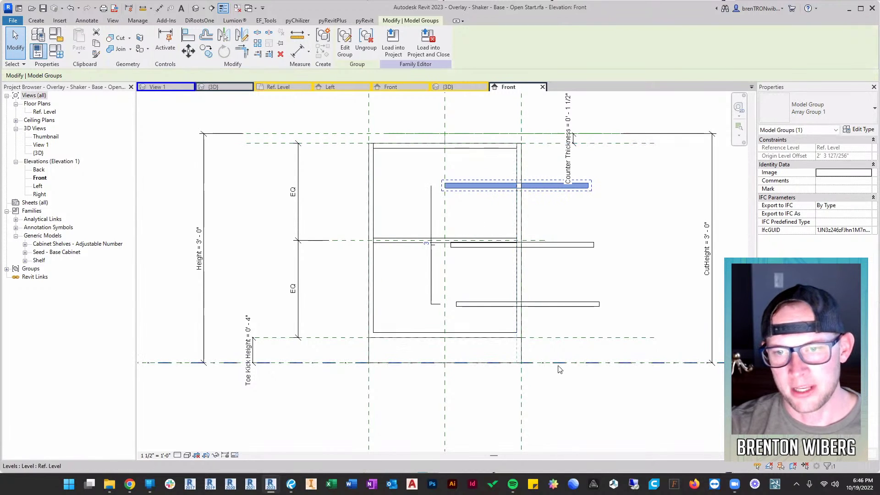
pyautogui.click(551, 306)
pyautogui.moveTo(552, 306); pyautogui.dragTo(594, 339)
pyautogui.click(546, 186)
pyautogui.moveTo(545, 185)
pyautogui.mouseDown()
pyautogui.moveTo(566, 148)
pyautogui.moveTo(548, 180)
pyautogui.mouseUp()
pyautogui.click(574, 339)
pyautogui.moveTo(575, 339); pyautogui.dragTo(573, 308)
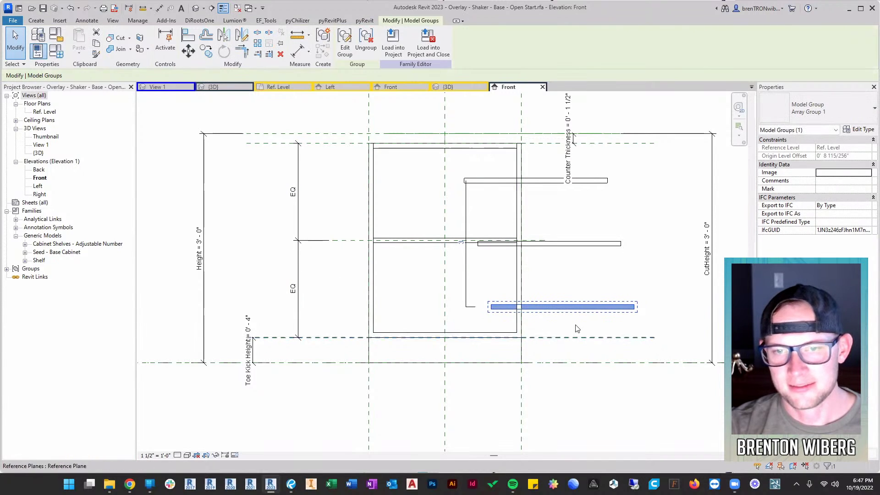
# Draw two horizontal reference planes across the cabinet, about 3 1/4" below the cabinet top and about 4 3/4" above the toe kick plane
pyautogui.press('Escape')
pyautogui.press('r')
pyautogui.press('p')
pyautogui.click(247, 164)
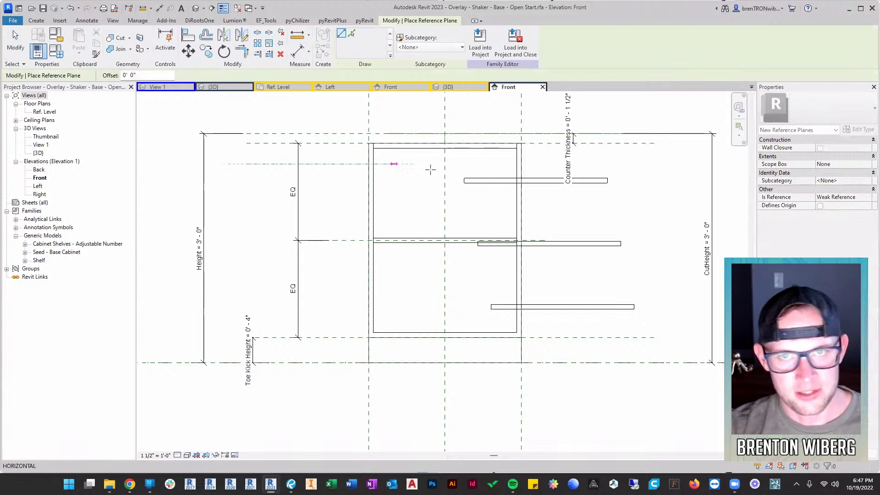
pyautogui.click(655, 164)
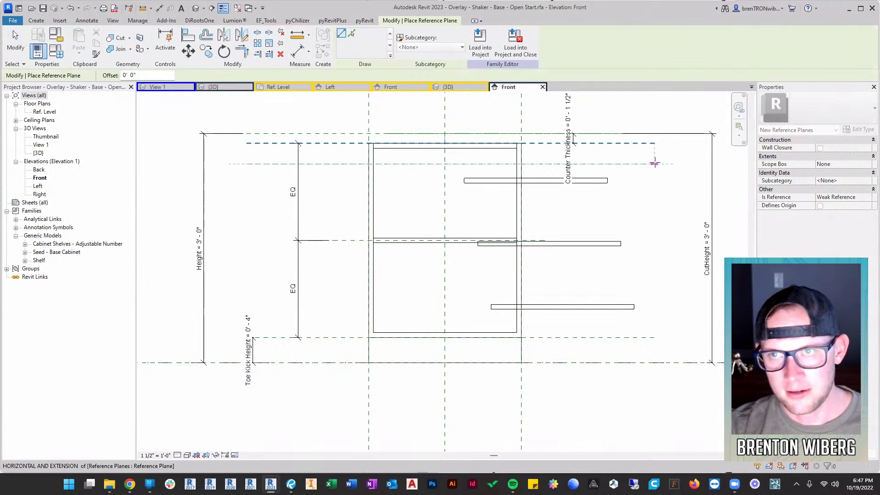
pyautogui.click(252, 307)
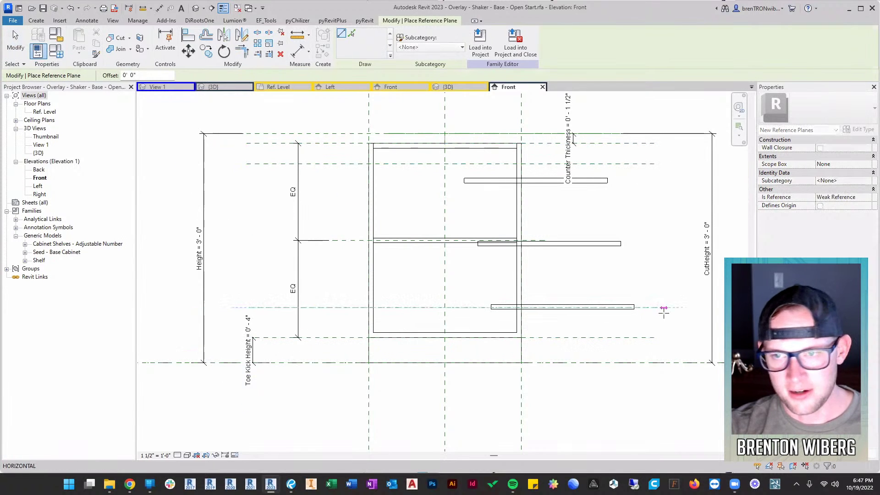
pyautogui.click(655, 307)
pyautogui.press('Escape')
pyautogui.press('Escape')
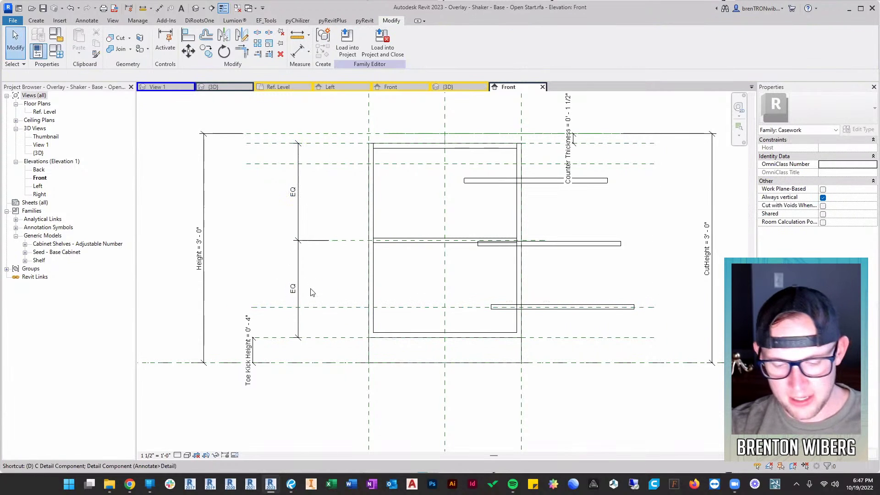
# Dimension the lower new reference plane from the toe kick plane and the upper one from the cabinet top plane
pyautogui.press('d')
pyautogui.press('i')
pyautogui.click(651, 312)
pyautogui.click(648, 338)
pyautogui.click(680, 324)
pyautogui.click(632, 143)
pyautogui.click(632, 164)
pyautogui.click(679, 277)
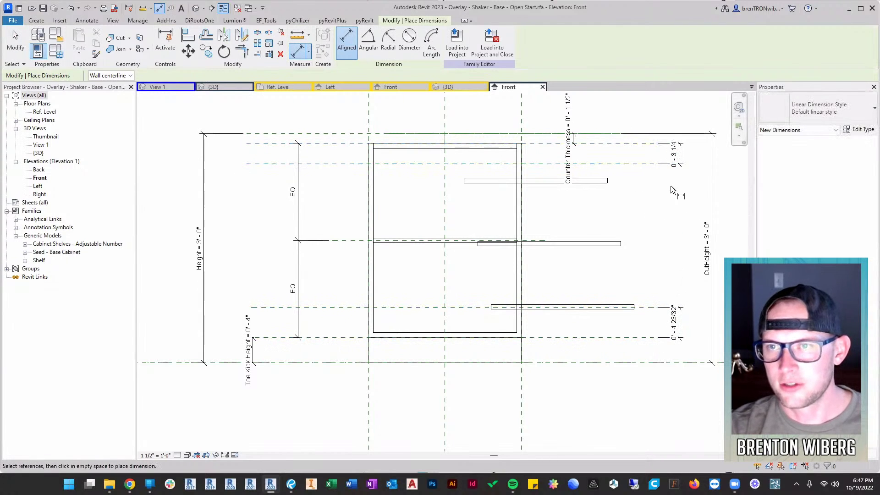
pyautogui.press('Escape')
# Label both new dimensions with a new type parameter named Shelf End Space, grouped under Other
pyautogui.click(678, 160)
pyautogui.keyDown('ctrl'); pyautogui.click(674, 323); pyautogui.keyUp('ctrl')
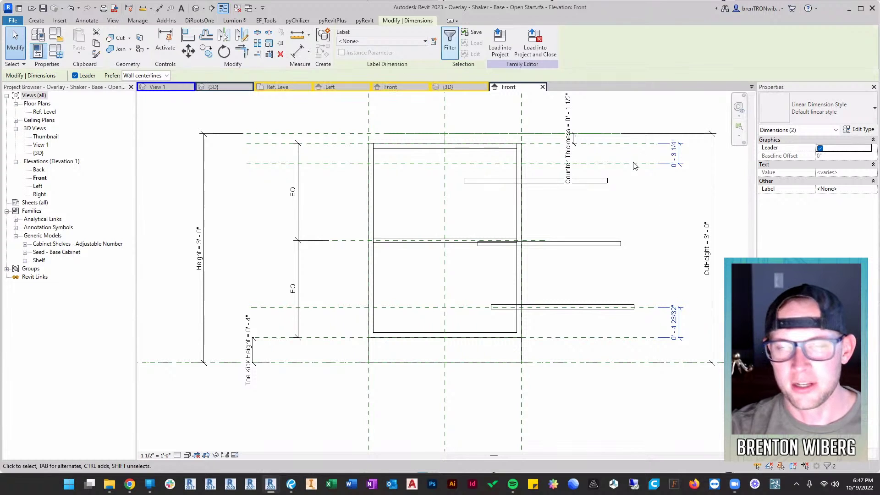
pyautogui.click(434, 44)
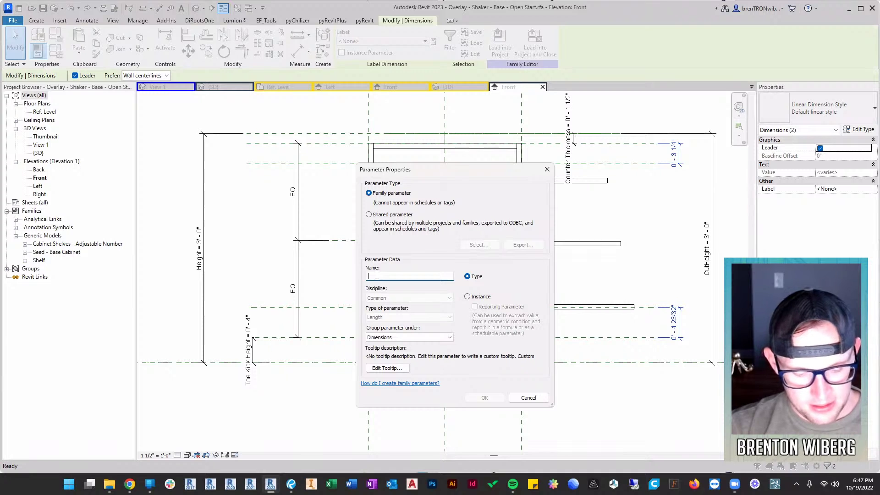
pyautogui.write('helf End Space')
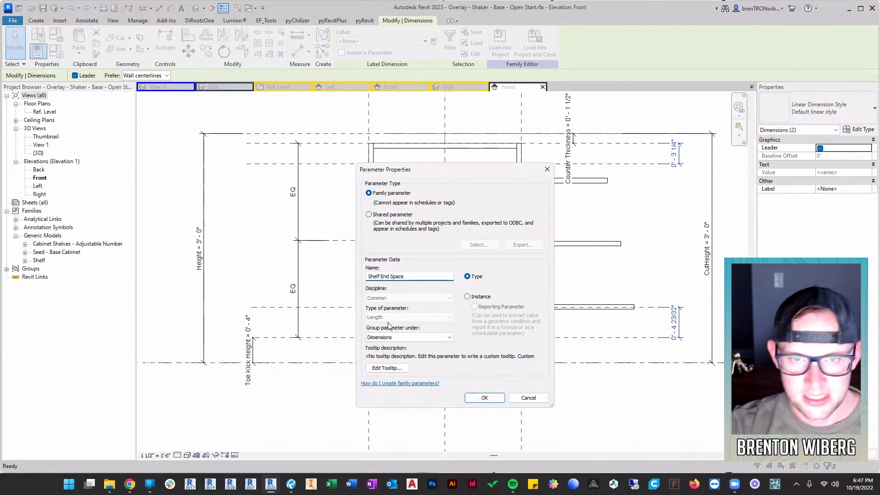
pyautogui.click(446, 336)
pyautogui.scroll(-5, 381, 250)
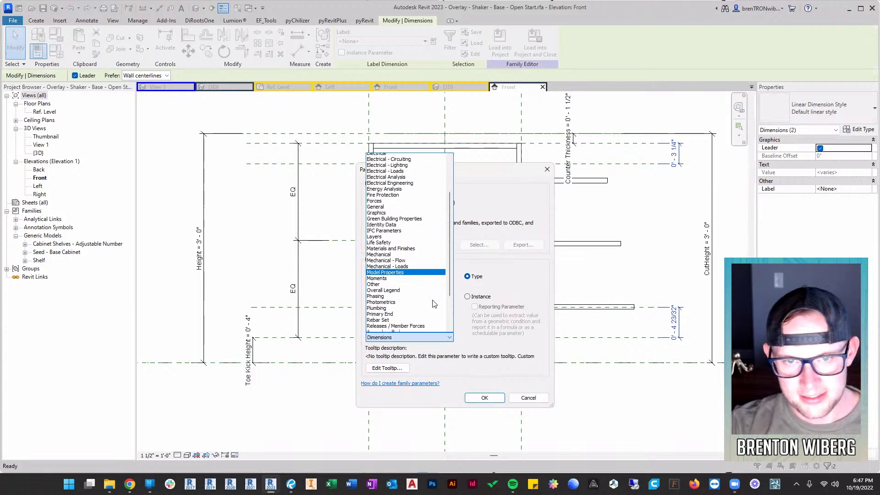
pyautogui.click(374, 234)
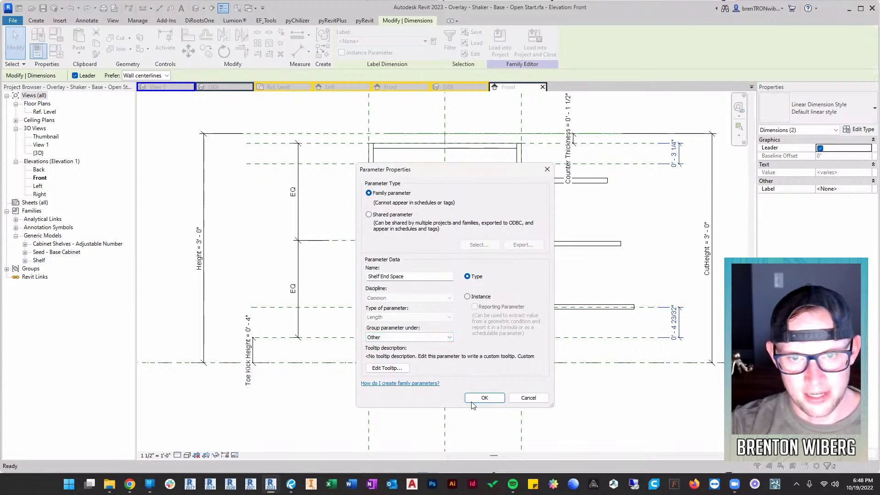
pyautogui.click(484, 397)
pyautogui.moveTo(647, 222)
pyautogui.mouseDown(button='middle')
pyautogui.moveTo(643, 245)
pyautogui.moveTo(638, 229)
pyautogui.mouseUp(button='middle')
pyautogui.click(630, 213)
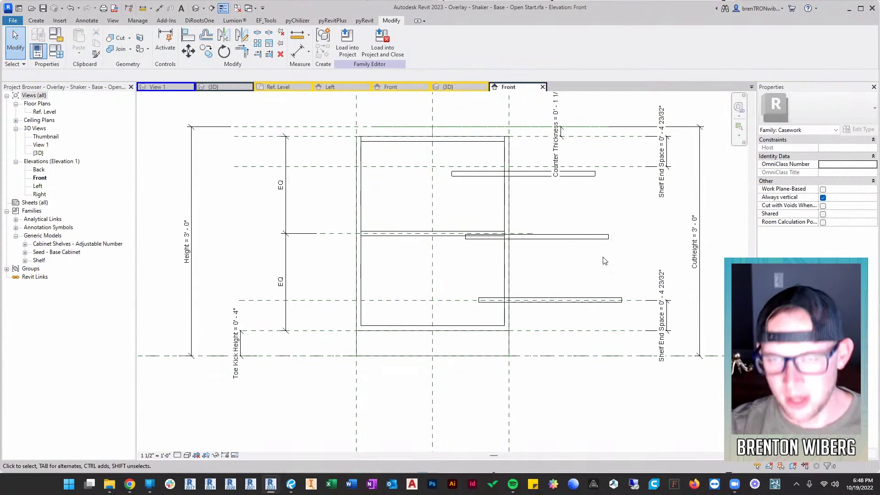
# Align the array's top shelf to the upper Shelf End Space reference plane and lock the alignment
pyautogui.moveTo(607, 266); pyautogui.dragTo(623, 267, button='middle')
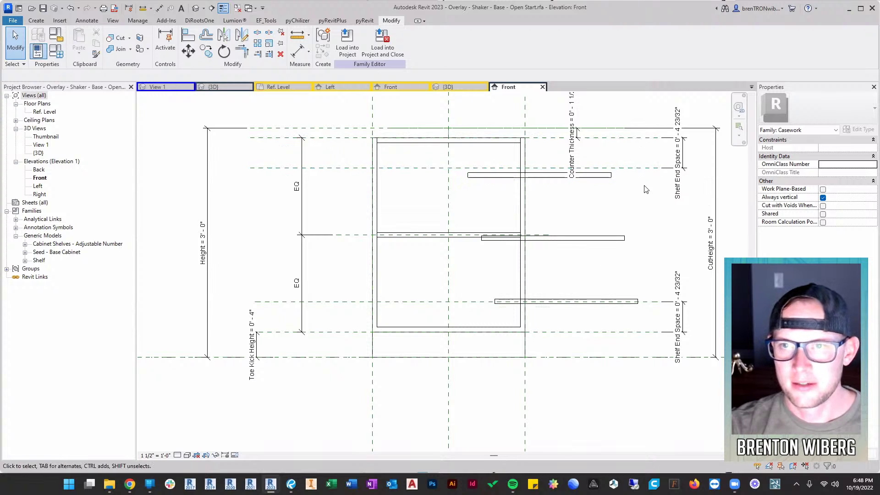
pyautogui.press('a')
pyautogui.press('l')
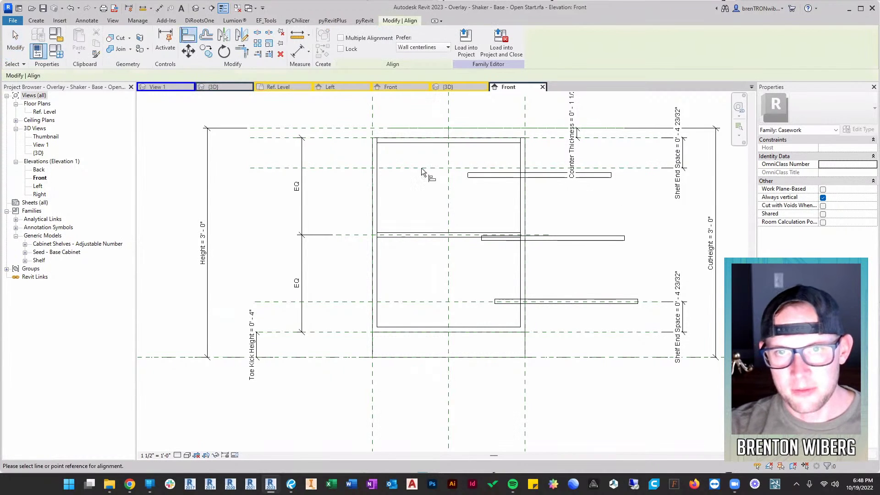
pyautogui.click(334, 167)
pyautogui.click(504, 173)
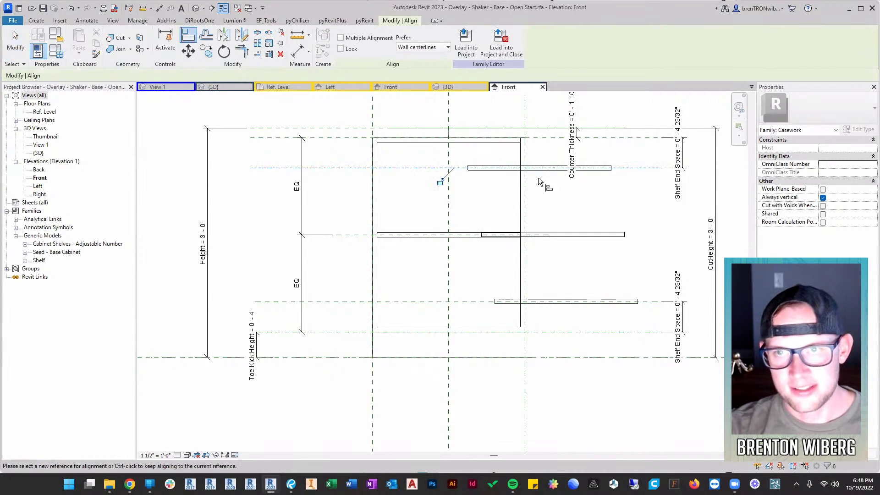
pyautogui.click(441, 183)
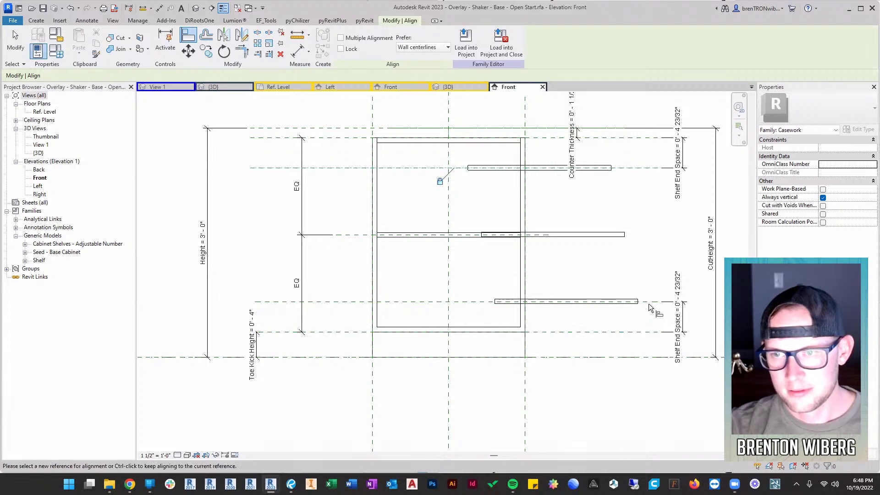
pyautogui.press('Escape')
pyautogui.press('Escape')
# Align the array's bottom shelf to the lower Shelf End Space reference plane and lock the alignment
pyautogui.click(576, 301)
pyautogui.moveTo(576, 302); pyautogui.dragTo(581, 271)
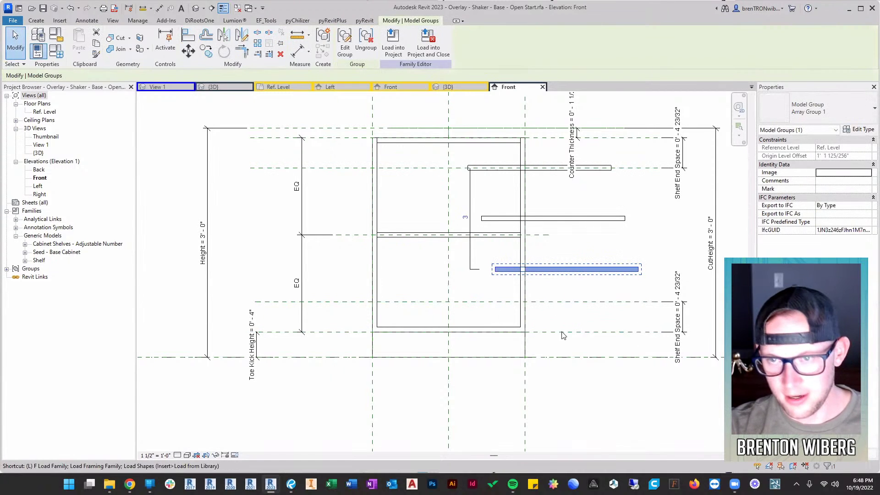
pyautogui.click(570, 312)
pyautogui.press('a')
pyautogui.press('l')
pyautogui.click(603, 302)
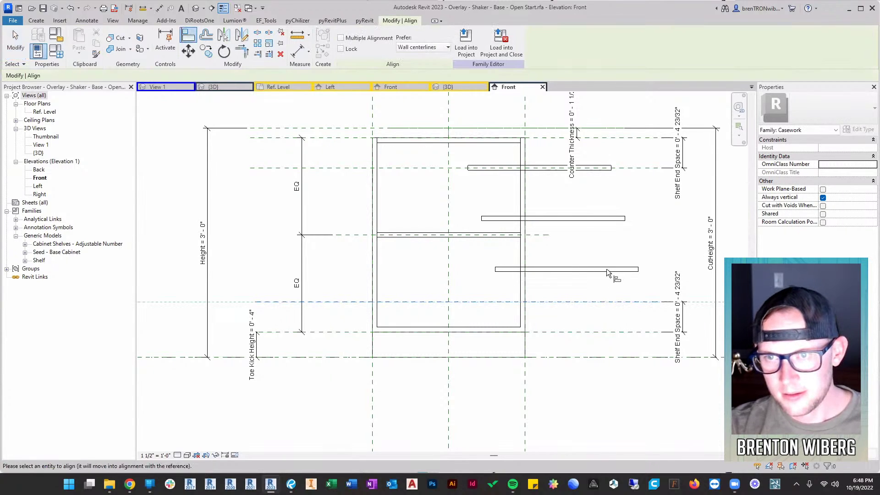
pyautogui.click(608, 272)
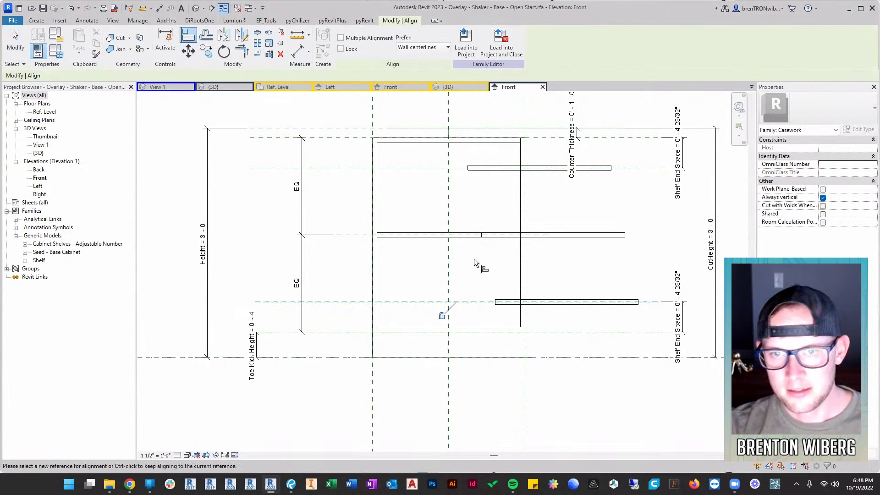
# Align the array's top and bottom shelves to the cabinet's vertical center reference plane and lock both alignments
pyautogui.click(449, 102)
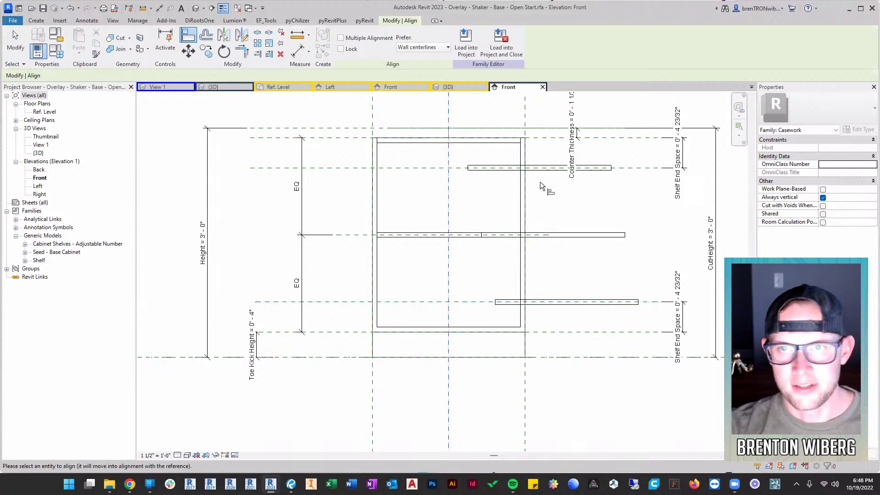
pyautogui.click(543, 168)
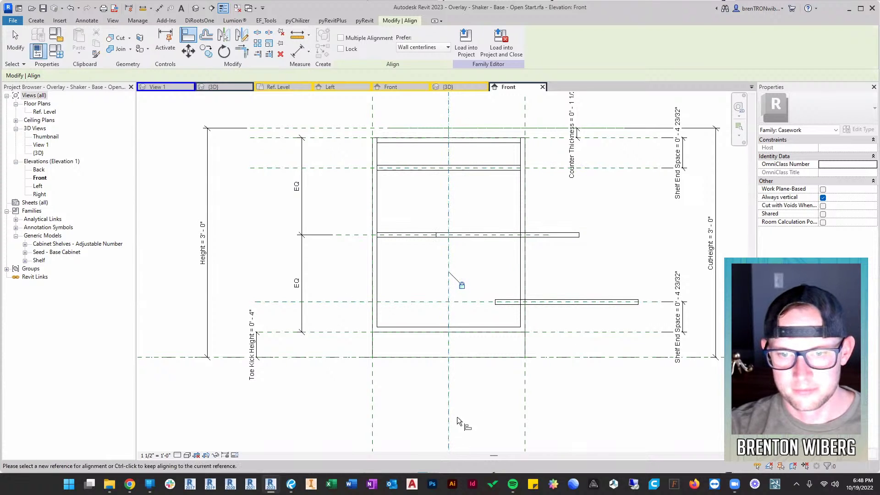
pyautogui.click(568, 302)
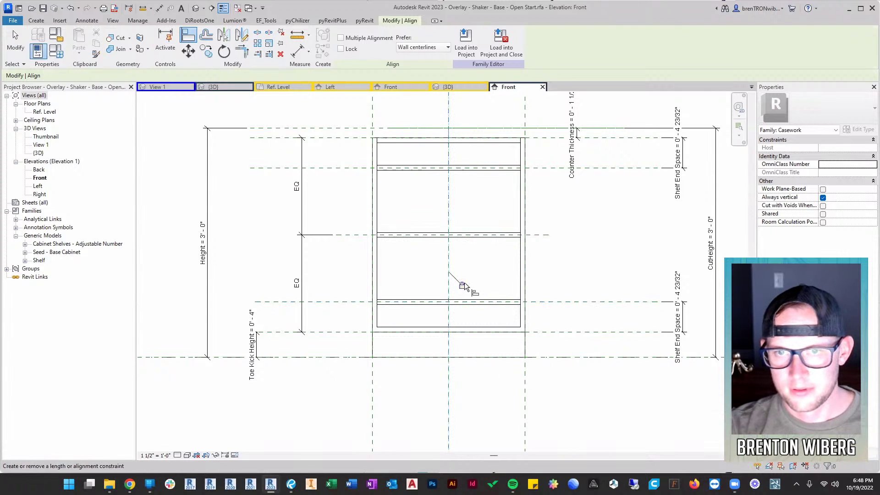
pyautogui.press('Escape')
pyautogui.press('Escape')
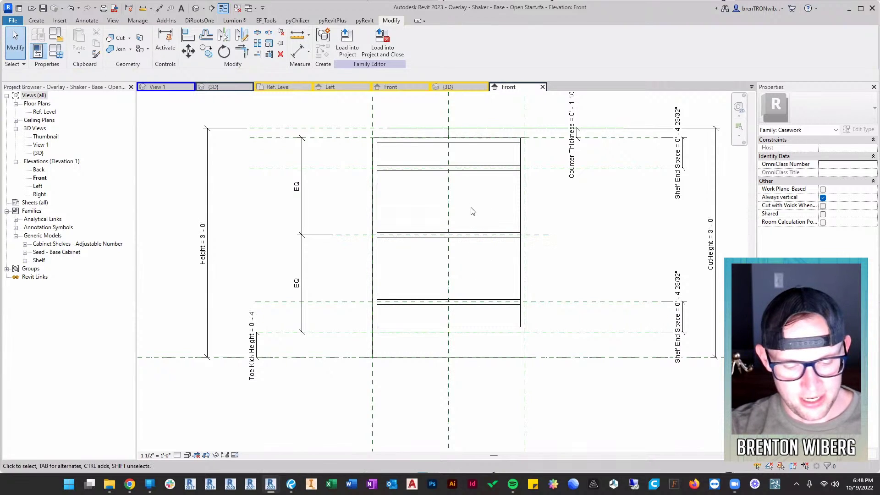
# Open the default 3D view and show the cabinet's shelves from the front and slightly above
pyautogui.press('3')
pyautogui.press('d')
pyautogui.keyDown('shift'); pyautogui.moveTo(440, 256); pyautogui.dragTo(398, 301, button='middle'); pyautogui.keyUp('shift')
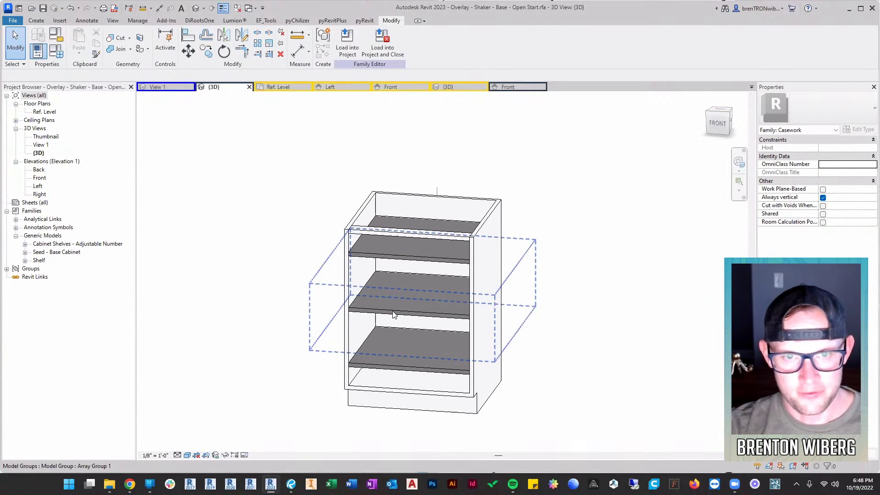
# Try to delete the extra middle shelf that overlaps the array's middle member
pyautogui.press('Tab')
pyautogui.click(394, 315)
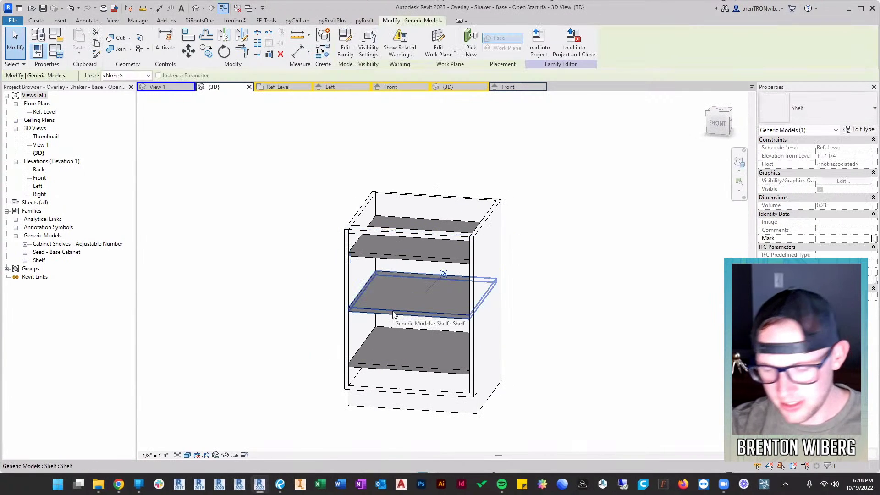
pyautogui.press('Escape')
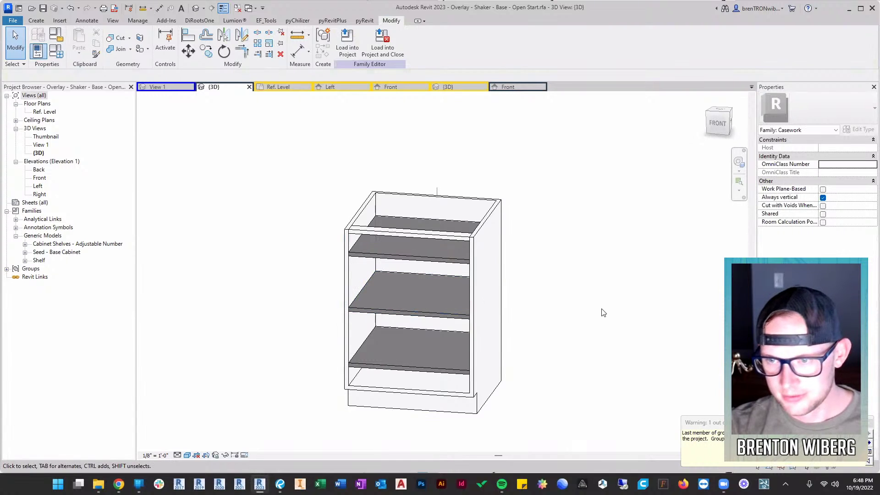
pyautogui.press('Tab')
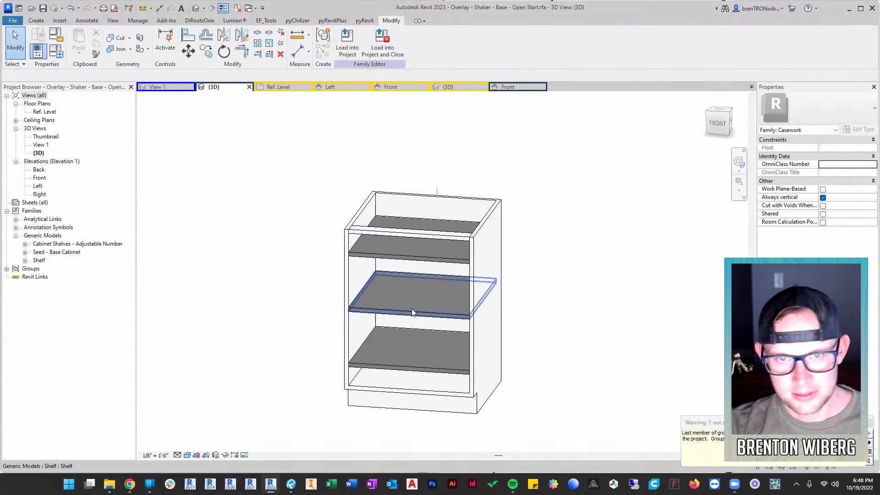
pyautogui.click(412, 311)
pyautogui.press('Escape')
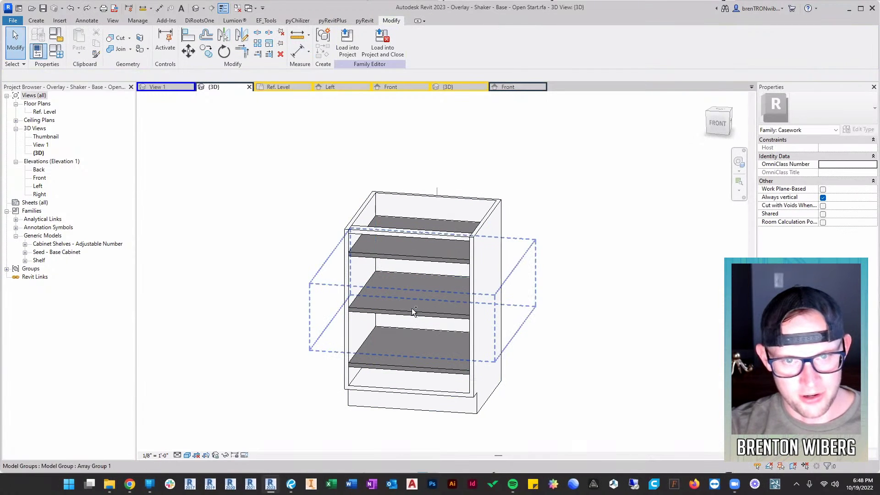
# Set the shelf array's count to 4 and delete the separate original shelf at mid-height
pyautogui.keyDown('shift'); pyautogui.moveTo(370, 342); pyautogui.dragTo(399, 280, button='middle'); pyautogui.keyUp('shift')
pyautogui.click(403, 235)
pyautogui.click(322, 286)
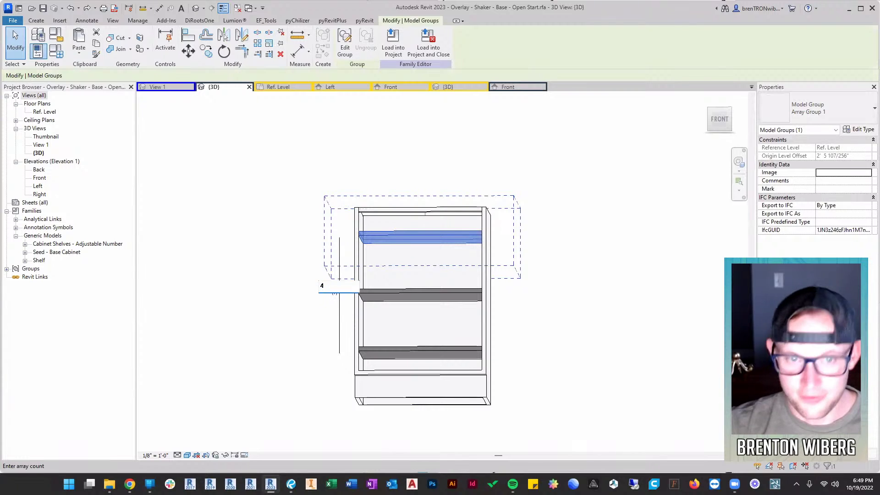
pyautogui.press('Return')
pyautogui.click(386, 292)
pyautogui.press('Delete')
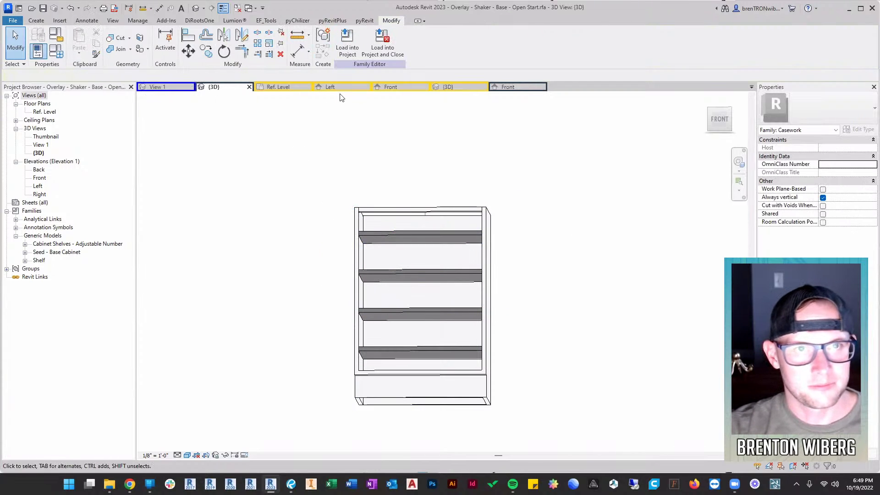
# In the Front elevation, test the shelf array with a count of 5 and reduce the count to 2
pyautogui.click(534, 90)
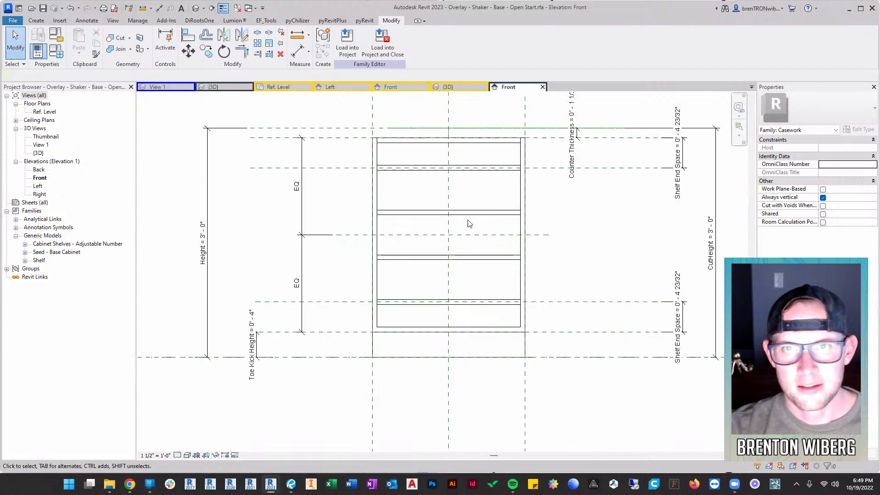
pyautogui.click(419, 258)
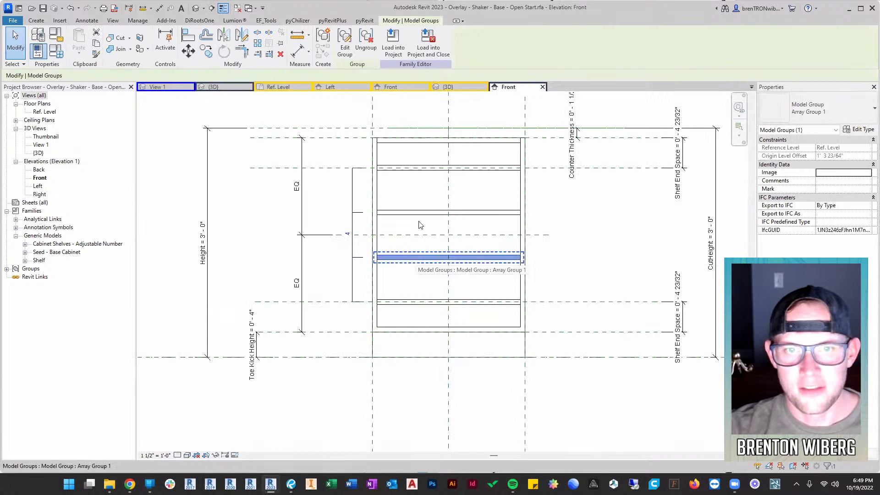
pyautogui.click(347, 234)
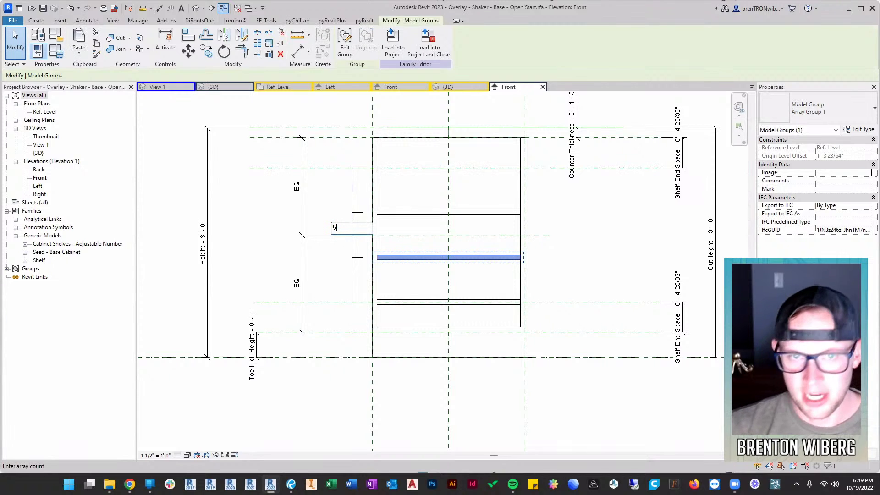
pyautogui.press('Return')
pyautogui.click(347, 234)
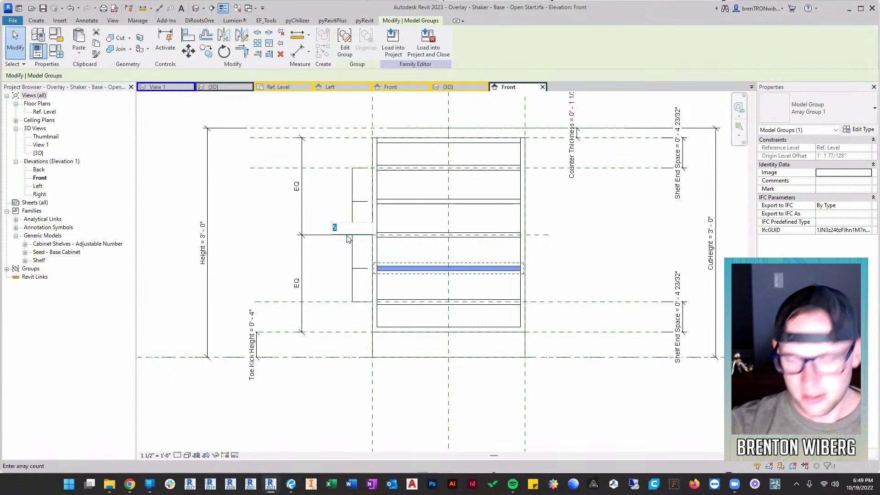
pyautogui.write('2')
pyautogui.press('Return')
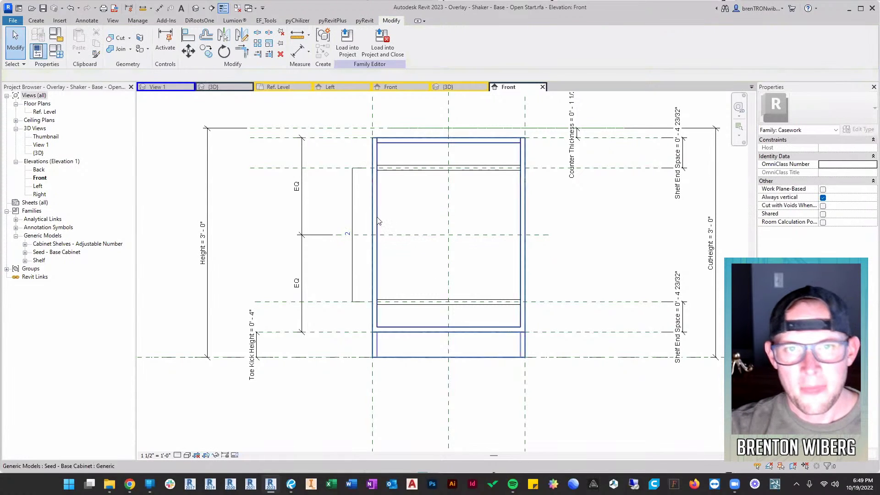
# Label the shelf array's count with the existing # Shelves parameter and reselect the top shelf to check the label
pyautogui.click(352, 209)
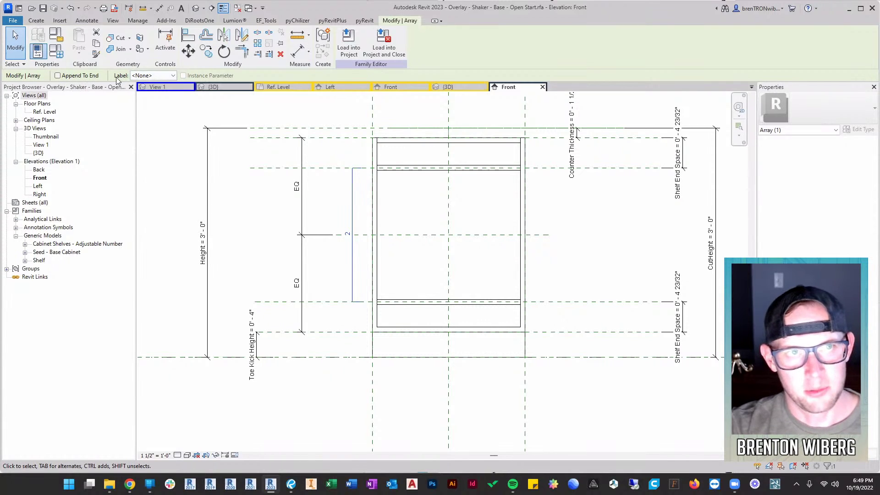
pyautogui.click(174, 75)
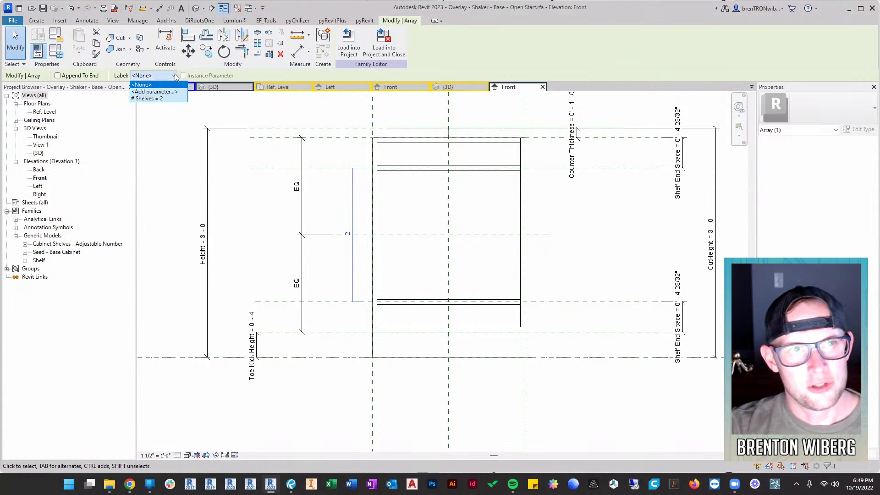
pyautogui.click(148, 100)
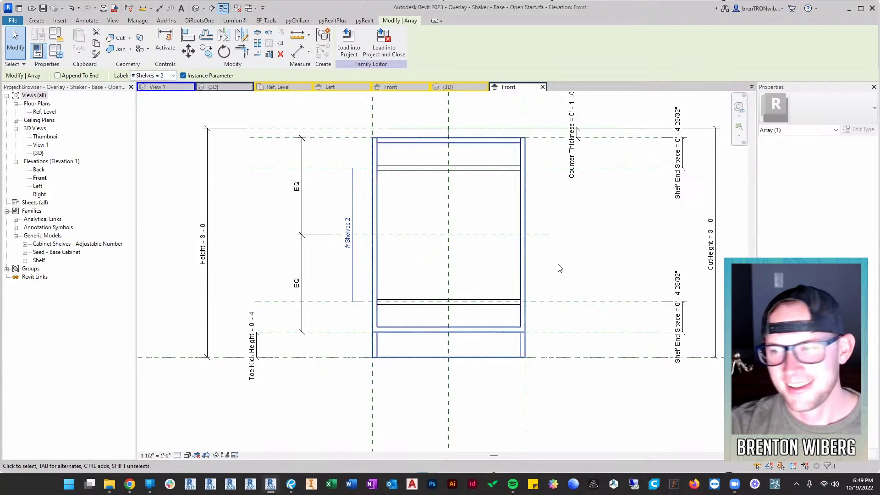
pyautogui.press('Escape')
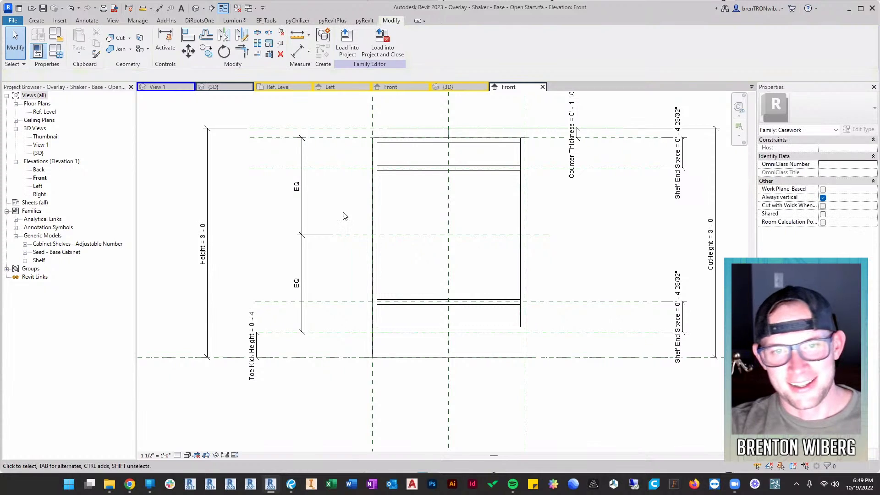
pyautogui.click(391, 170)
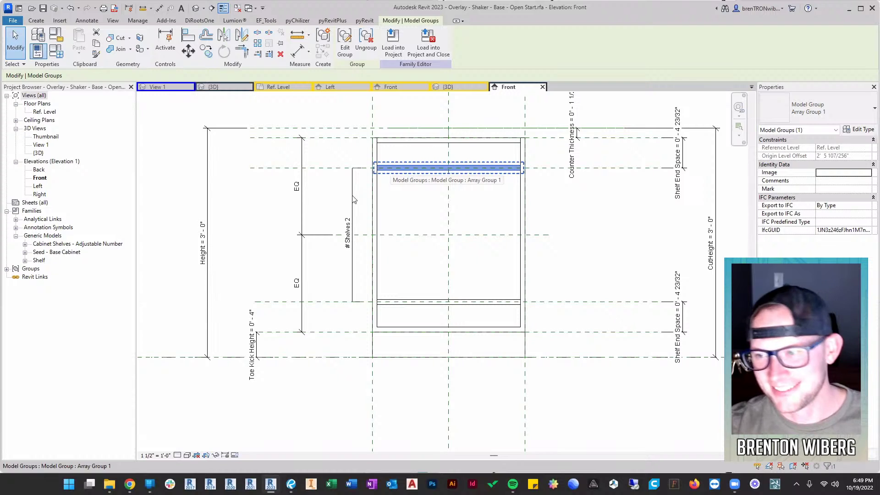
pyautogui.press('Escape')
pyautogui.click(406, 172)
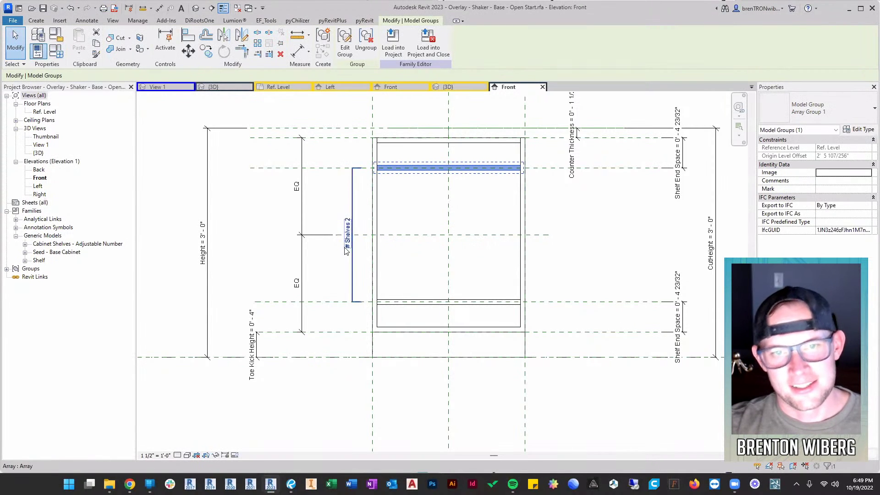
# Open the family's type parameters and apply a # Shelves value of 5
pyautogui.click(57, 52)
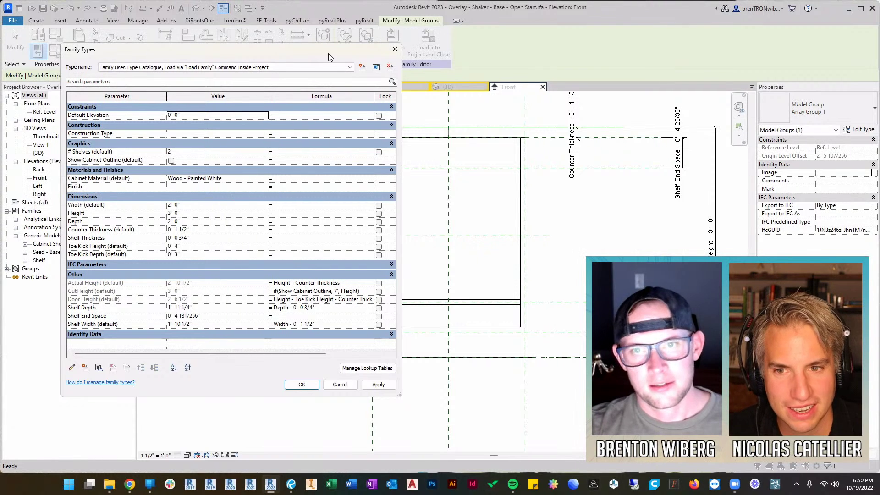
pyautogui.moveTo(328, 56); pyautogui.dragTo(290, 60)
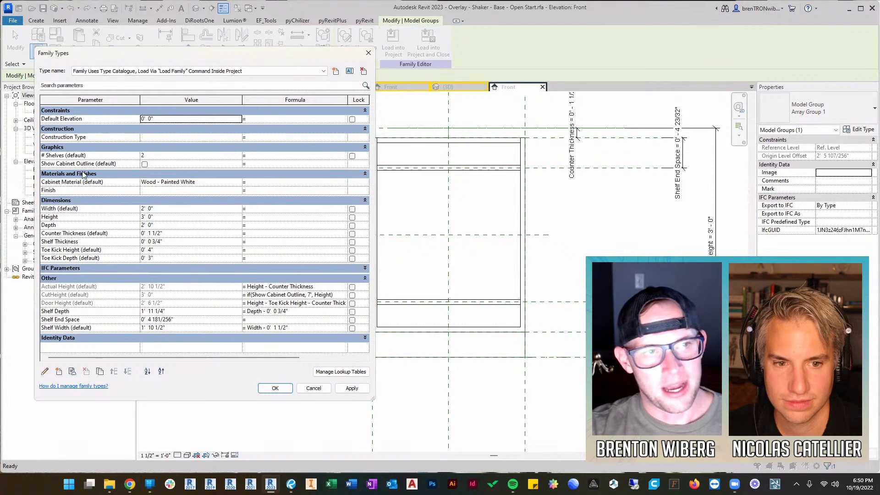
pyautogui.click(68, 277)
pyautogui.click(68, 276)
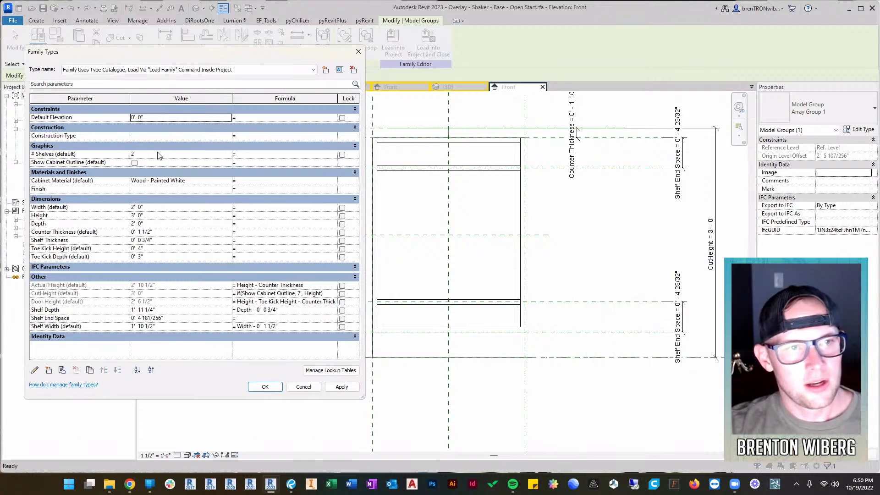
pyautogui.click(160, 153)
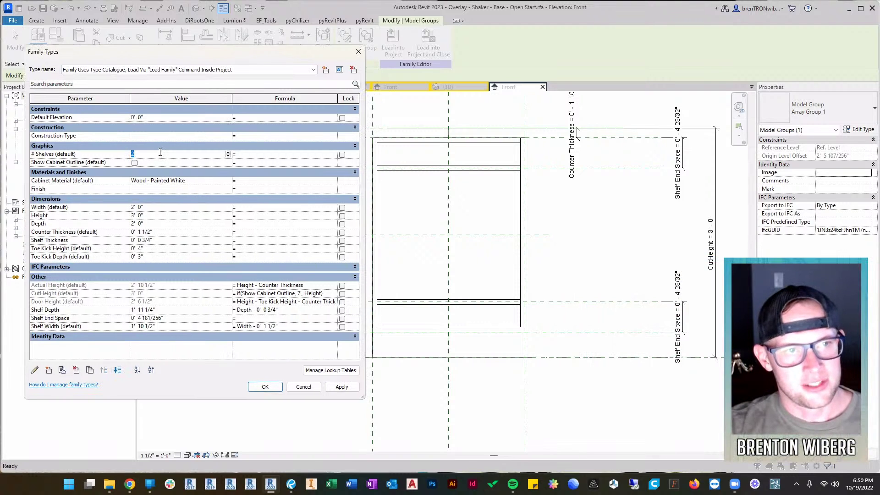
pyautogui.write('5')
pyautogui.click(342, 386)
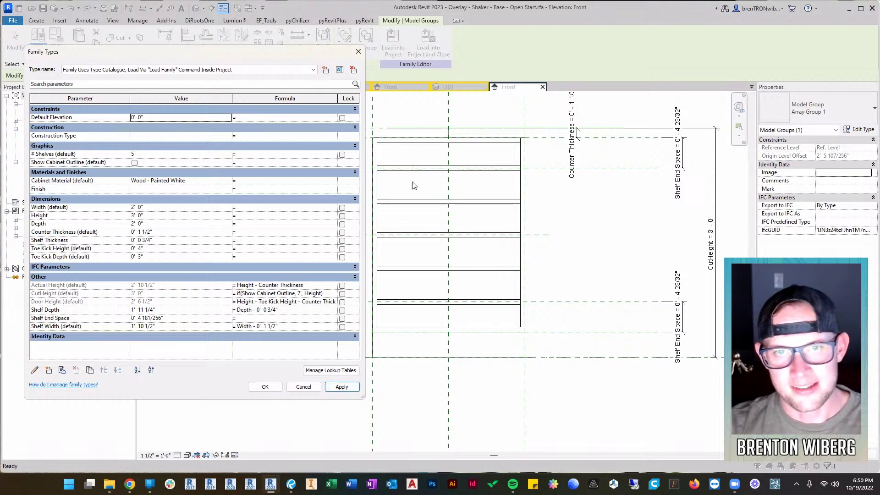
# Set # Shelves to 3, apply it and accept the family type changes
pyautogui.click(146, 153)
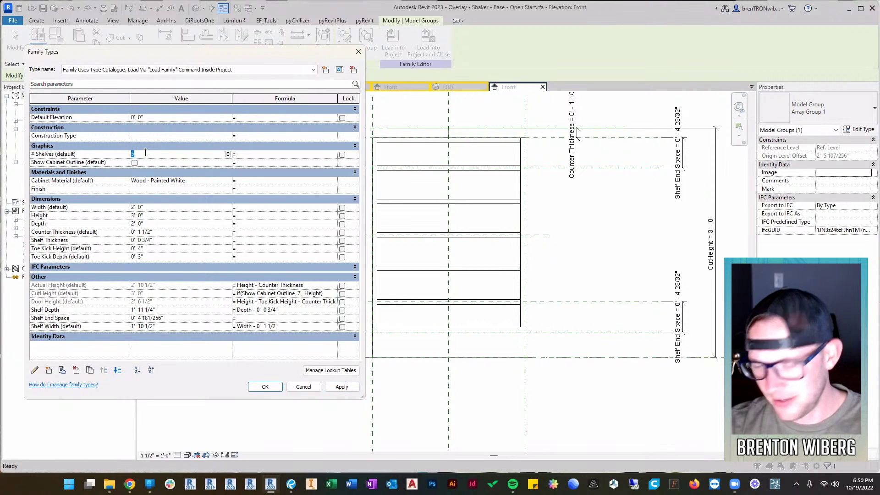
pyautogui.write('3')
pyautogui.click(342, 387)
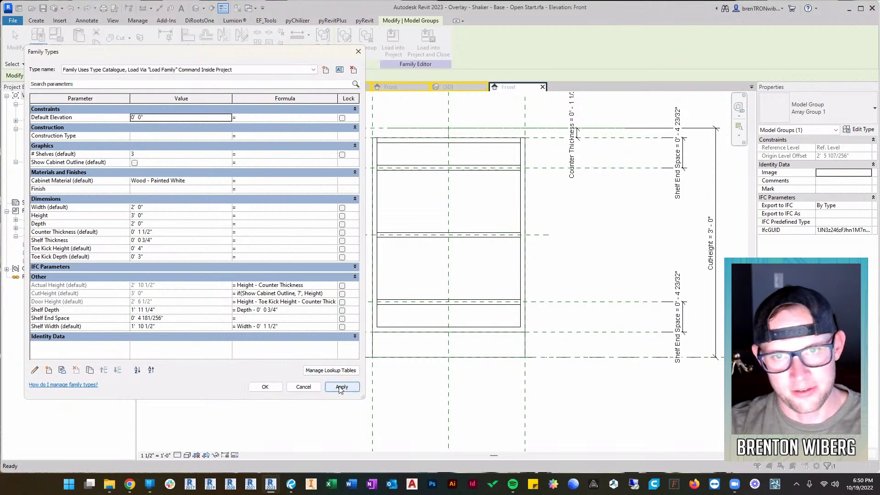
pyautogui.click(268, 388)
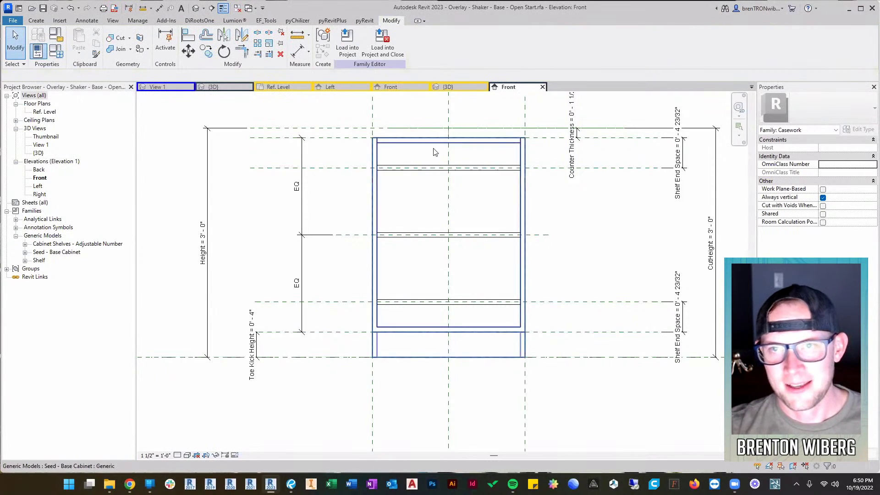
# Select the upper Shelf End Space dimension, then set the Shelf End Space parameter to 0' 6" in the family types and apply it
pyautogui.click(683, 152)
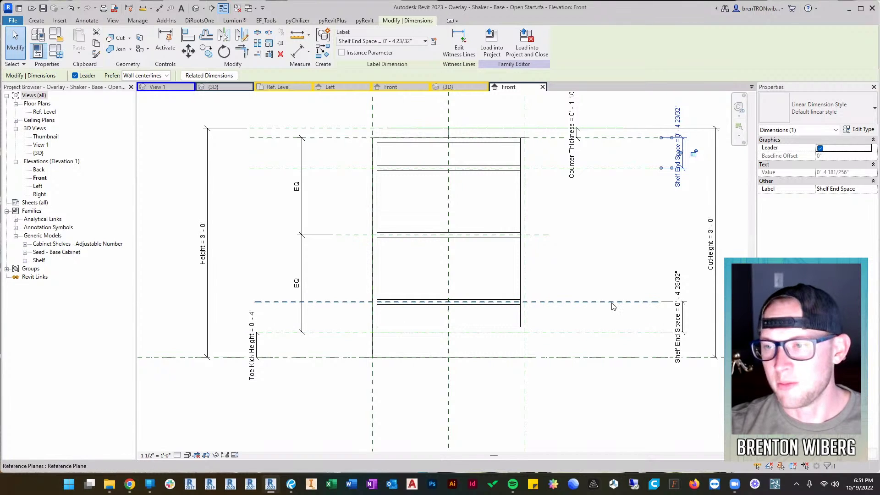
pyautogui.moveTo(591, 279); pyautogui.dragTo(612, 262, button='middle')
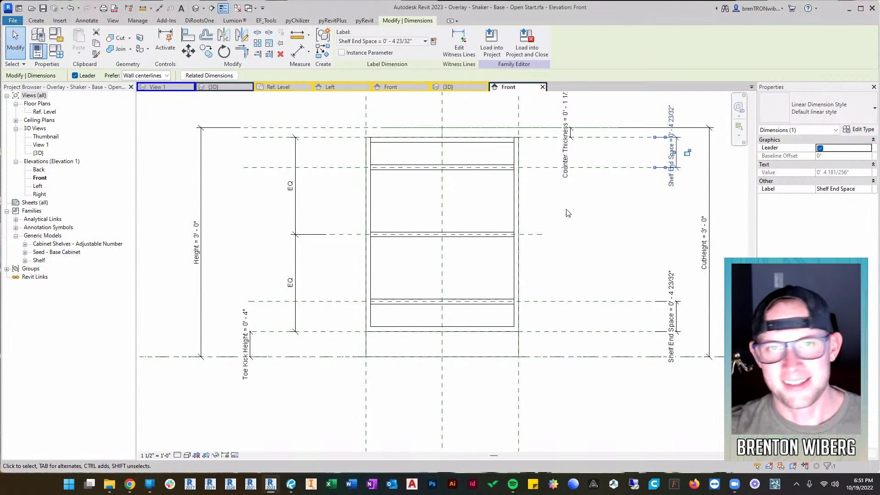
pyautogui.click(56, 34)
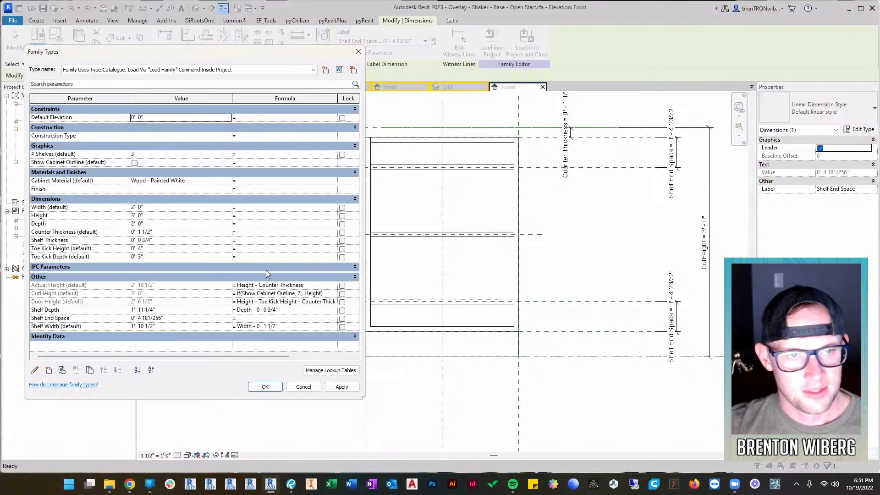
pyautogui.moveTo(83, 55); pyautogui.dragTo(87, 37)
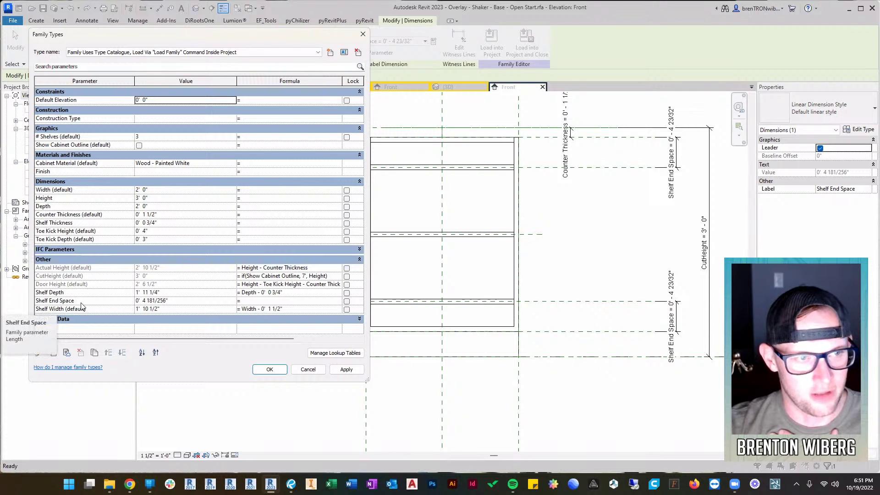
pyautogui.click(174, 301)
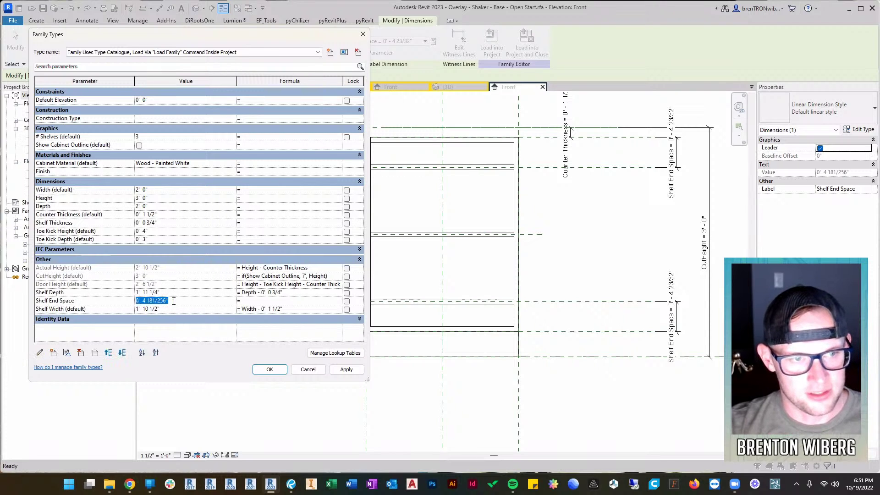
pyautogui.write('1')
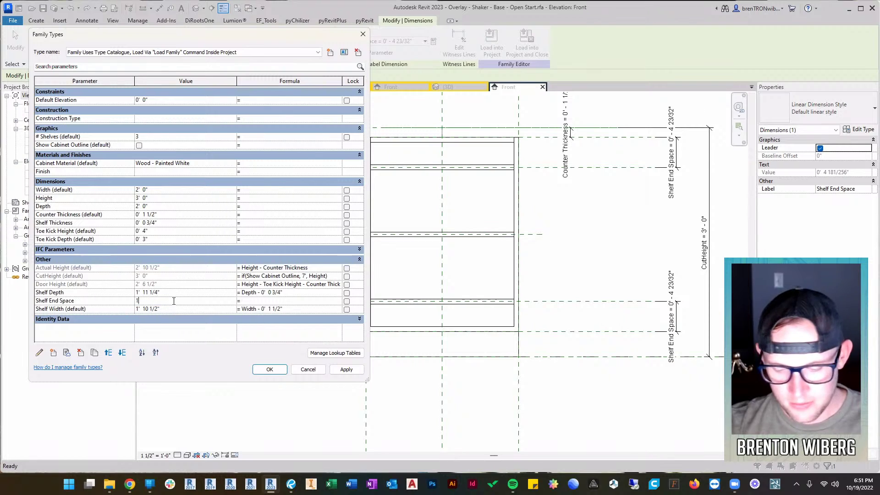
pyautogui.hotkey('shift', 'Home')
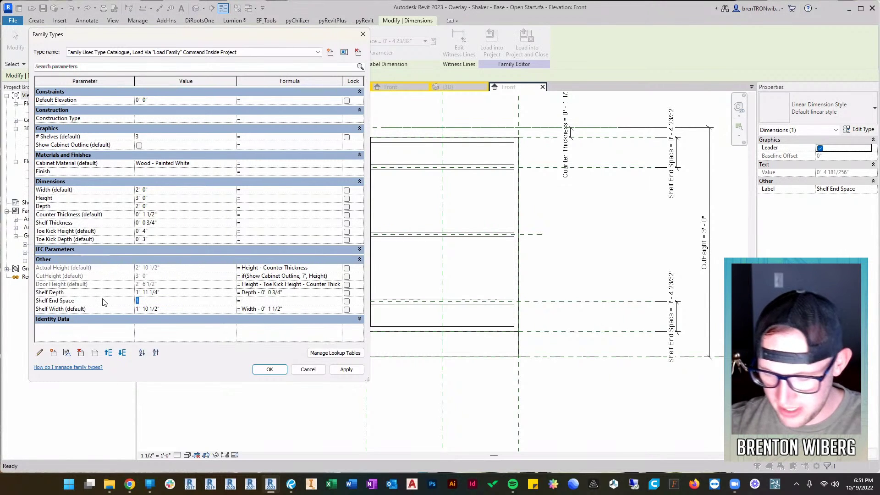
pyautogui.write('.5')
pyautogui.click(301, 304)
pyautogui.click(346, 369)
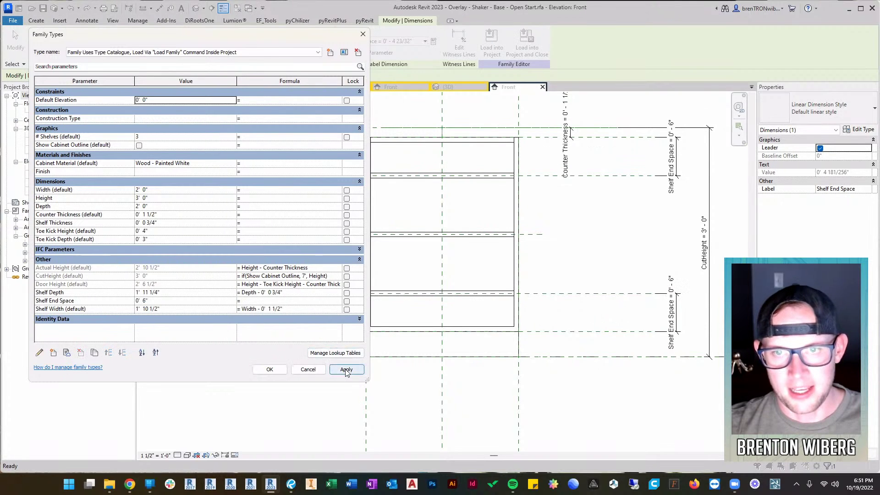
# Give Shelf End Space the formula Height - Toe Kick Height / (# Shelves + 1) and apply it
pyautogui.click(260, 302)
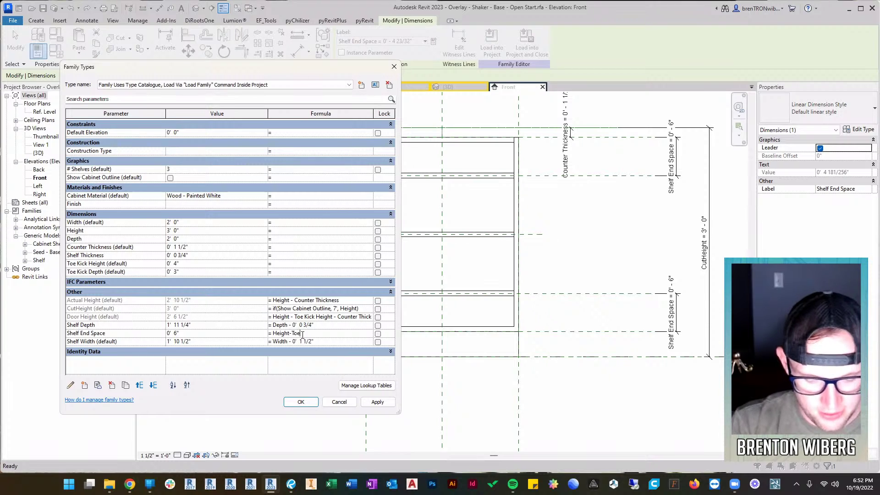
pyautogui.write('ight/(')
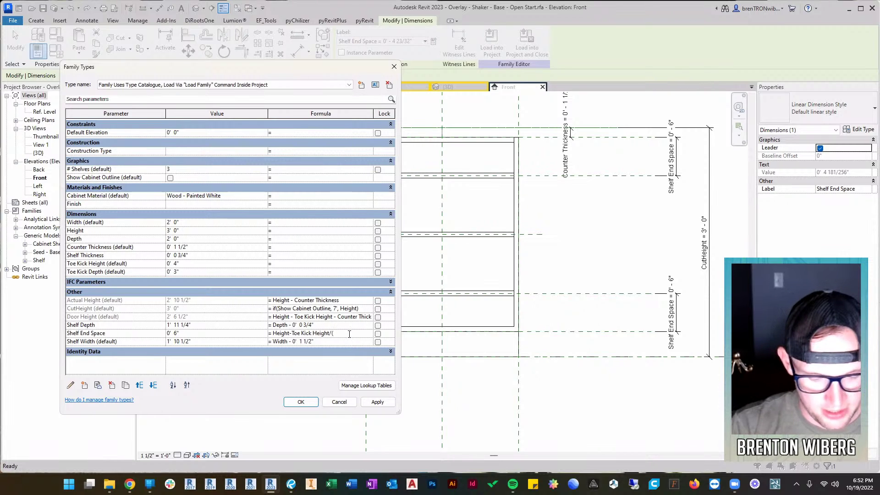
pyautogui.write('Shelves+1')
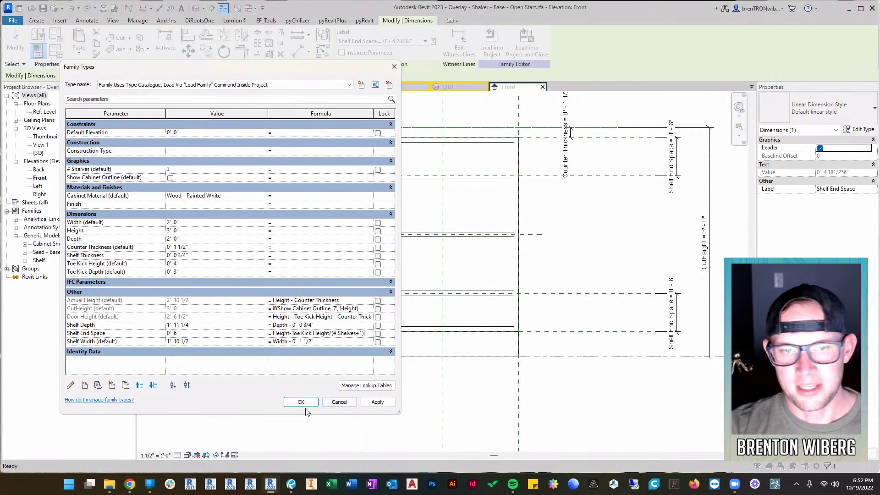
pyautogui.click(373, 405)
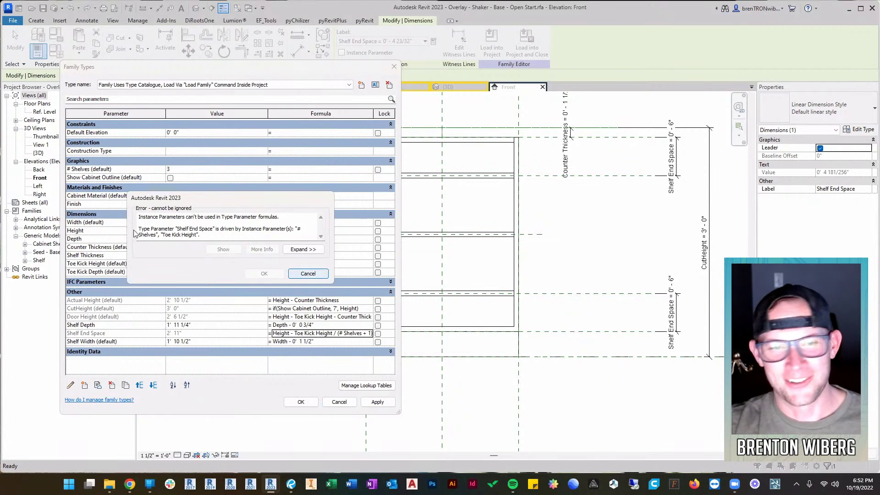
# Dismiss the formula error, change Shelf End Space to an instance parameter and accept the family type changes
pyautogui.click(308, 273)
pyautogui.click(82, 335)
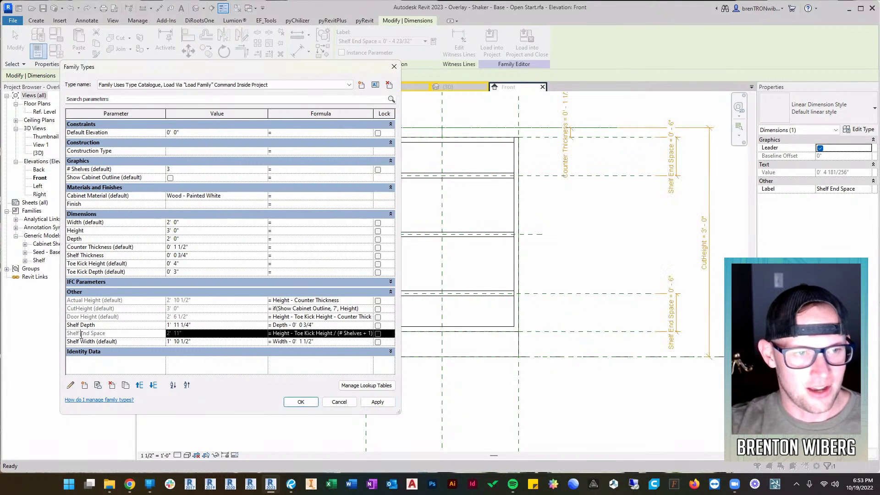
pyautogui.click(70, 385)
pyautogui.click(467, 297)
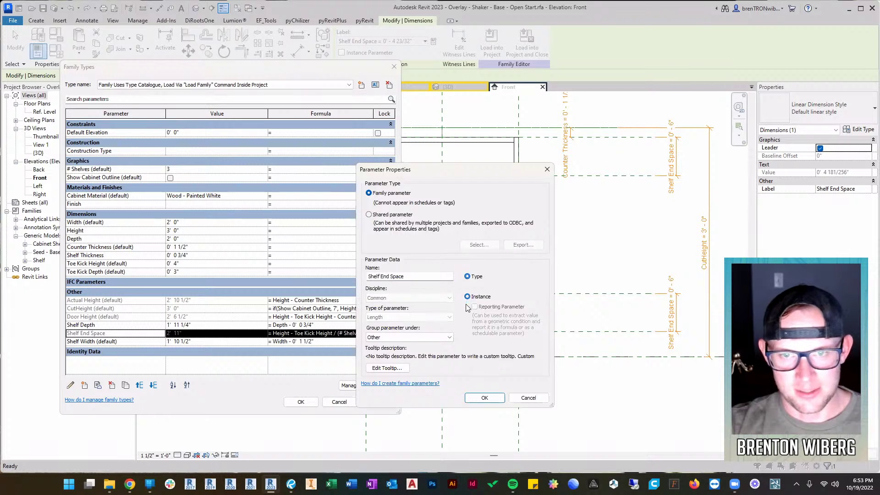
pyautogui.click(485, 398)
pyautogui.click(300, 402)
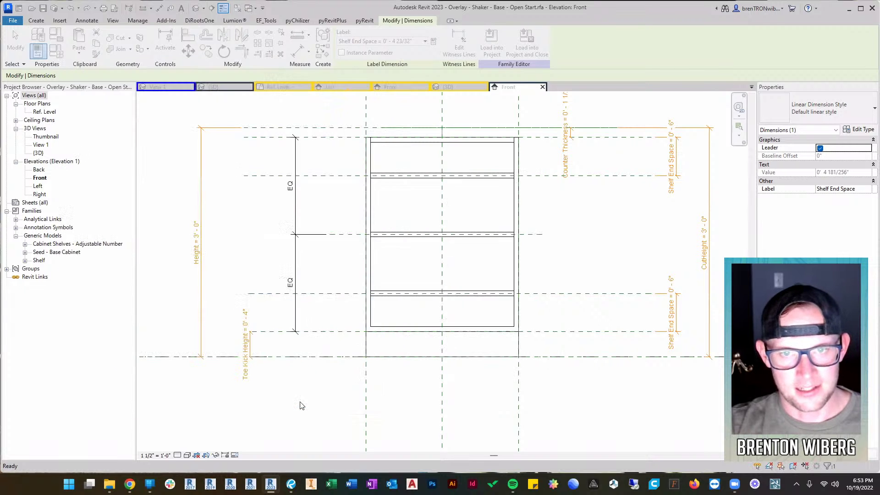
# Examine the end shelves, their reference planes and the Shelf End Space dimensions in the Front elevation
pyautogui.scroll(-2, 465, 258)
pyautogui.moveTo(464, 258); pyautogui.dragTo(426, 287, button='middle')
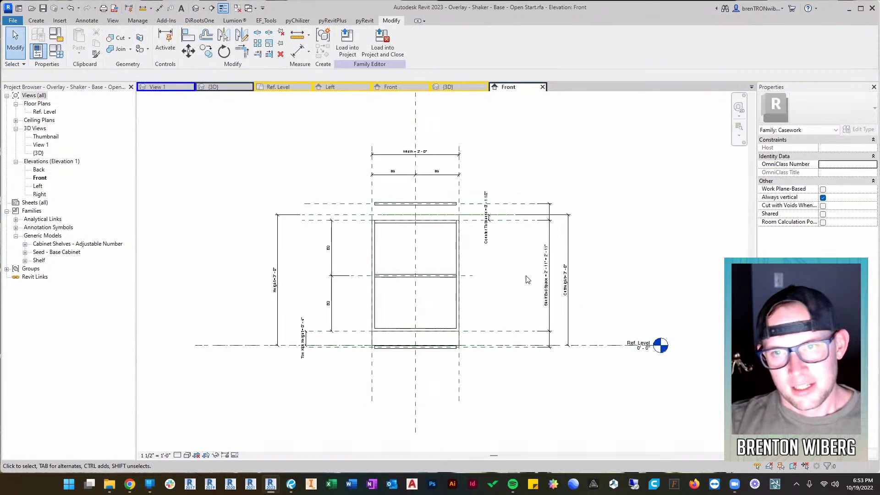
pyautogui.scroll(1, 528, 279)
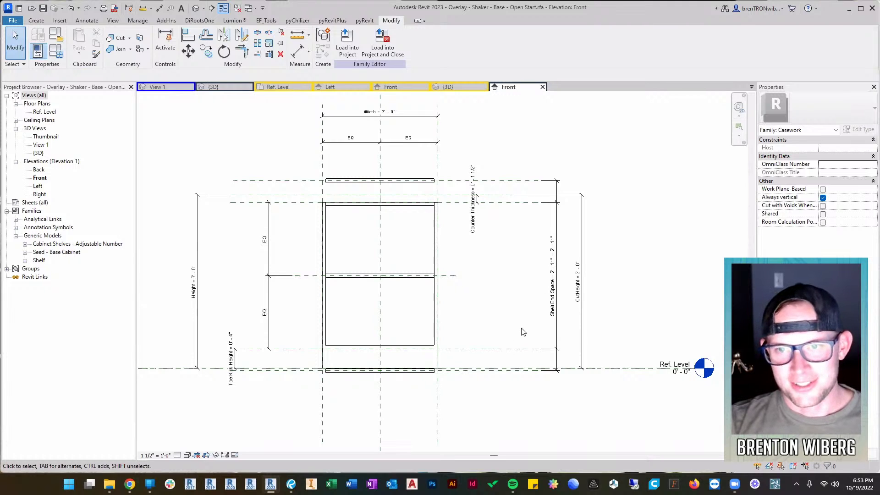
pyautogui.moveTo(493, 326); pyautogui.dragTo(505, 324, button='middle')
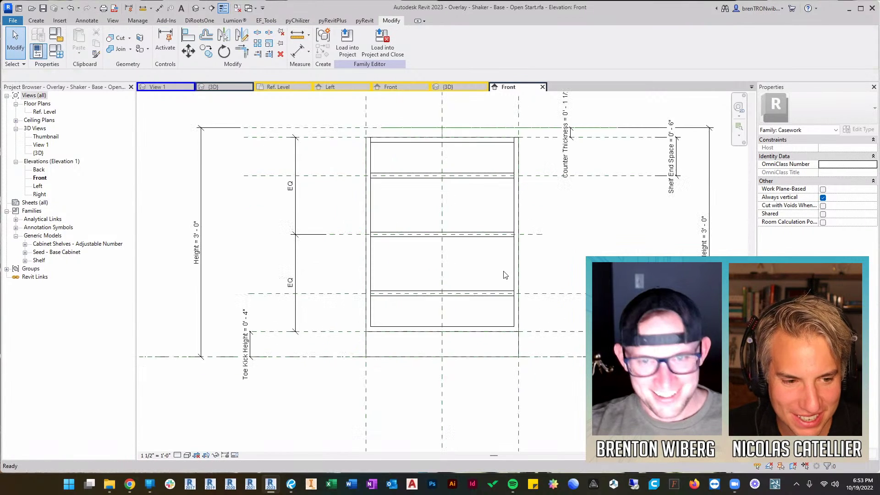
pyautogui.scroll(3, 546, 244)
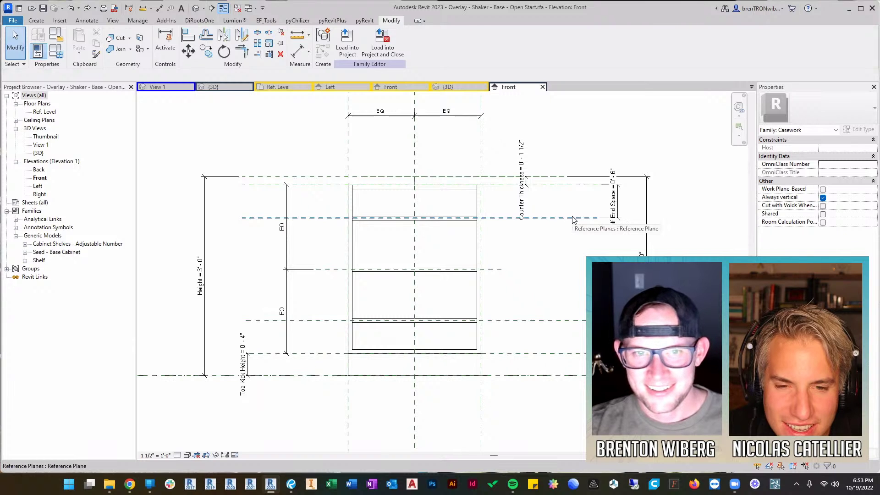
pyautogui.click(573, 218)
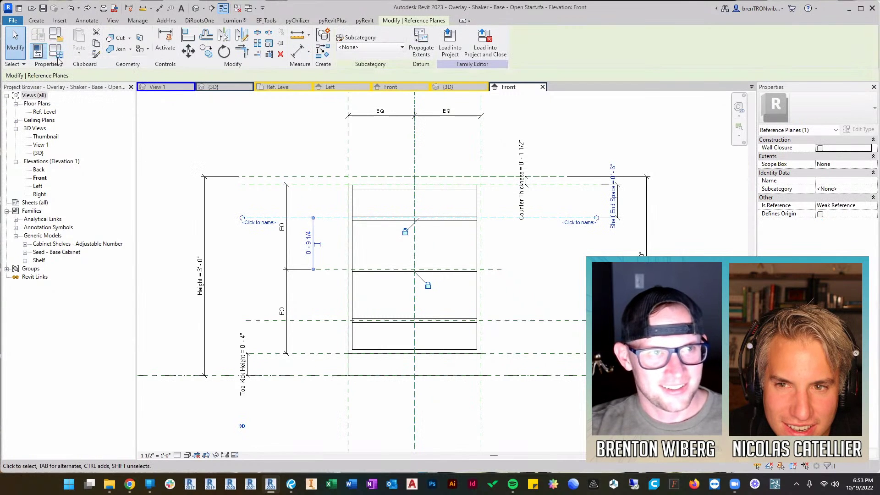
pyautogui.press('Escape')
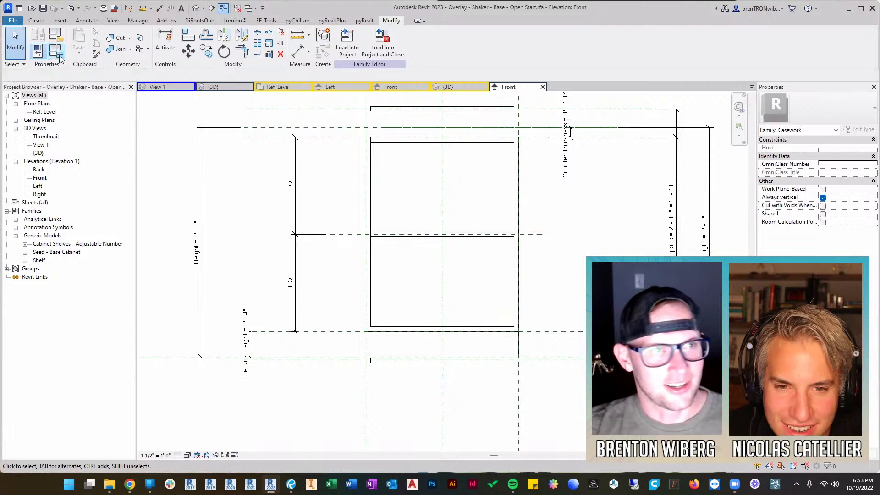
# Correct the Shelf End Space formula to (Height - Toe Kick Height) / (# Shelves + 1) and accept the family type changes
pyautogui.click(59, 56)
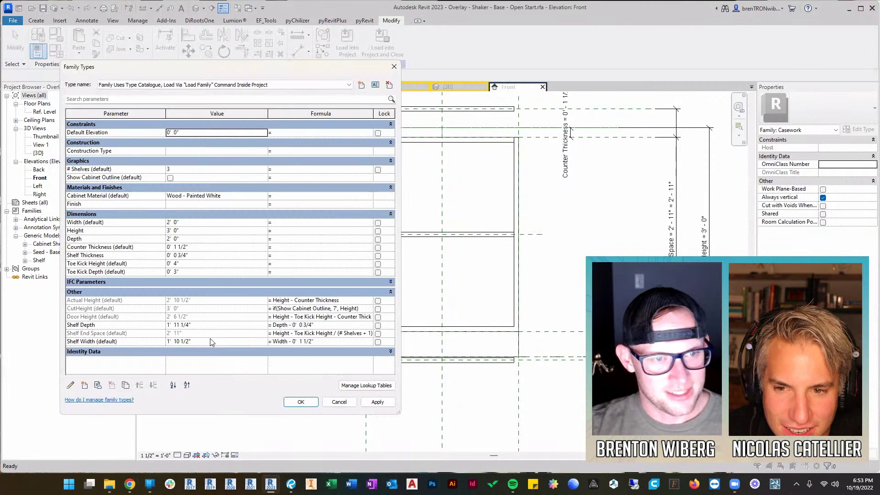
pyautogui.click(291, 334)
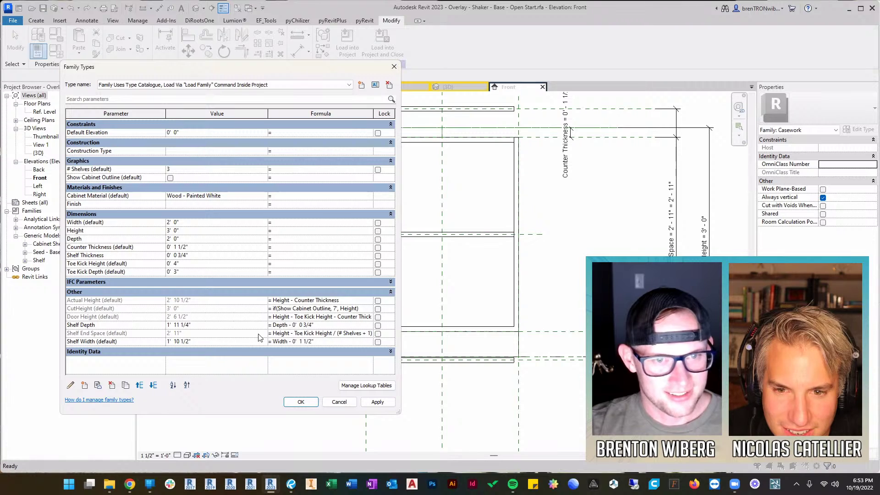
pyautogui.click(333, 333)
pyautogui.write(')')
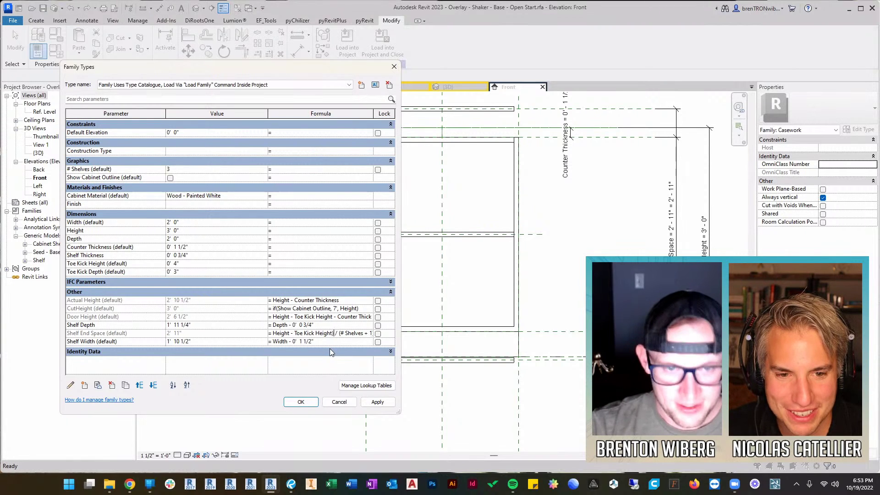
pyautogui.click(273, 333)
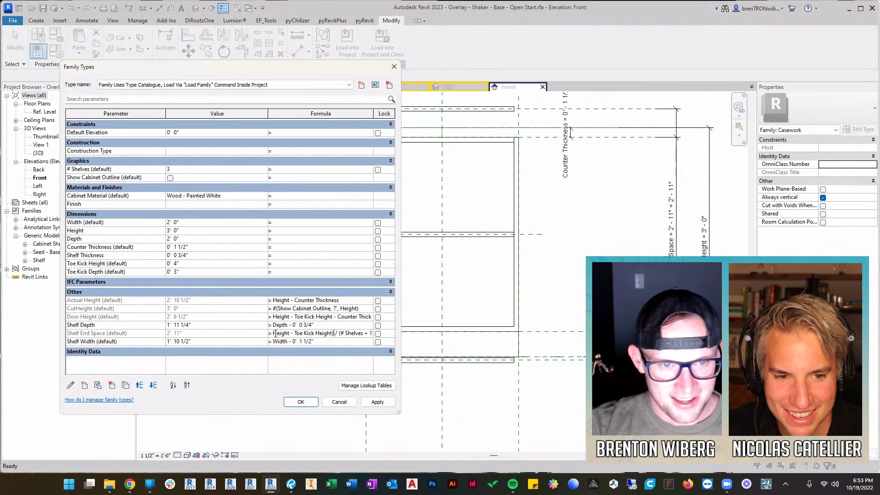
pyautogui.write('(')
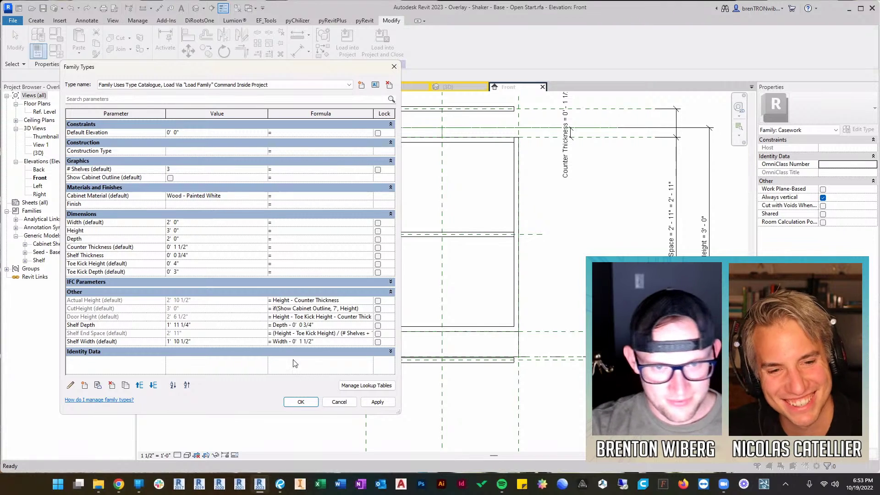
pyautogui.click(227, 325)
pyautogui.click(182, 338)
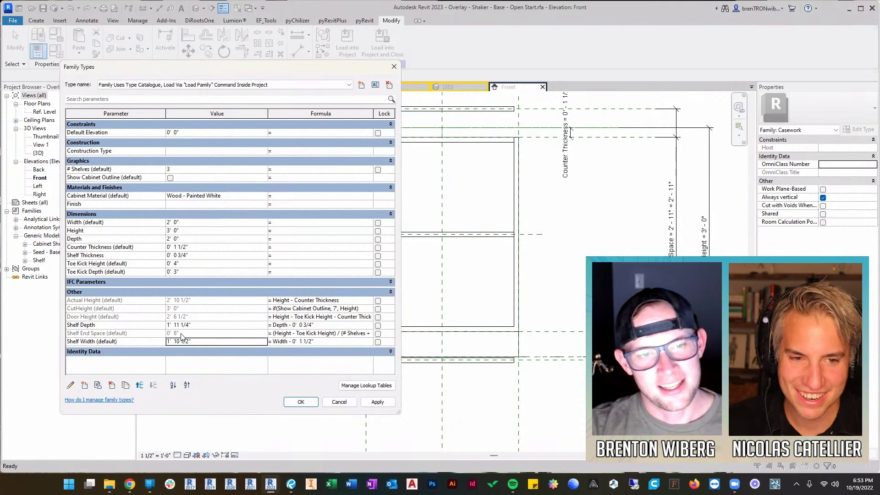
pyautogui.click(306, 407)
pyautogui.scroll(-1, 553, 257)
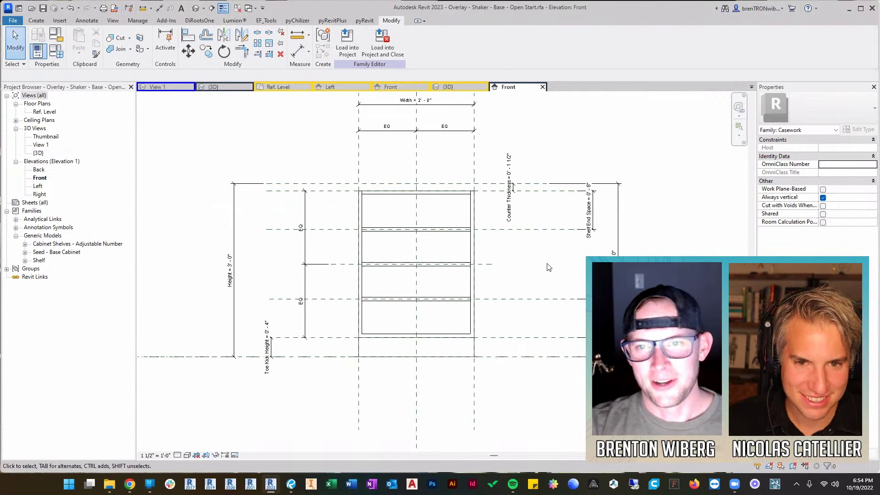
pyautogui.scroll(-2, 527, 252)
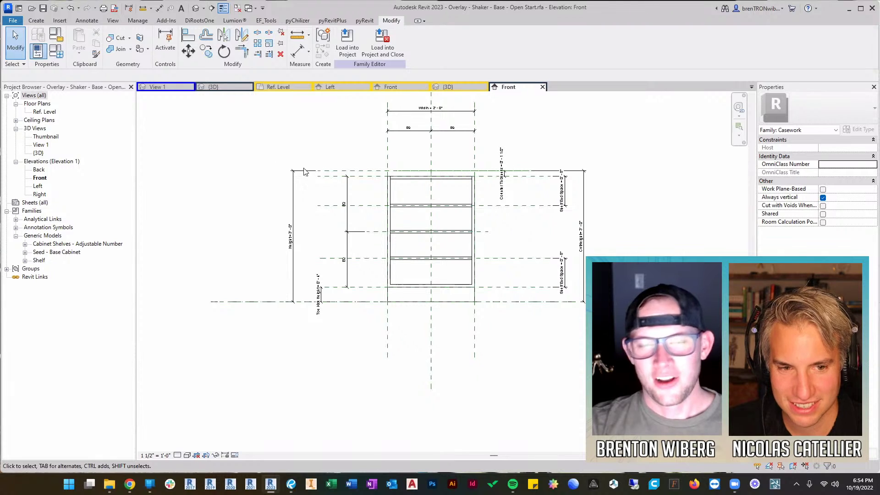
# Set the cabinet's Height parameter to 4' and accept the change to test the shelf spacing
pyautogui.click(55, 50)
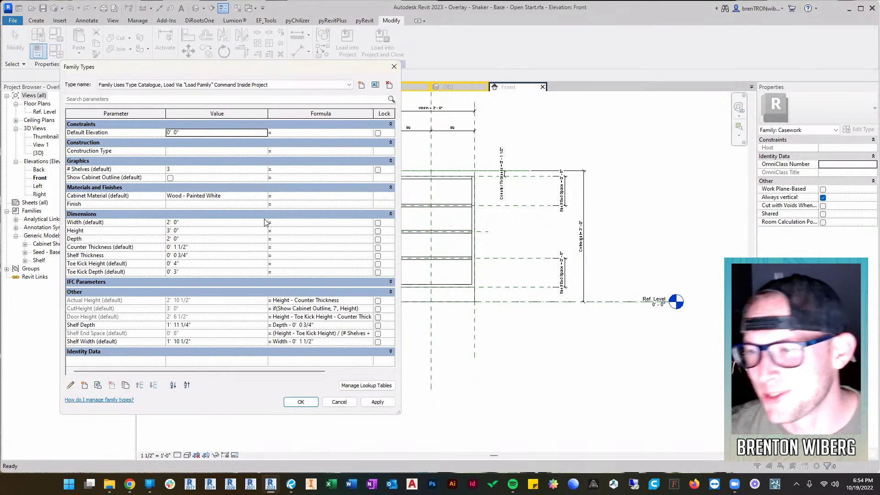
pyautogui.click(213, 224)
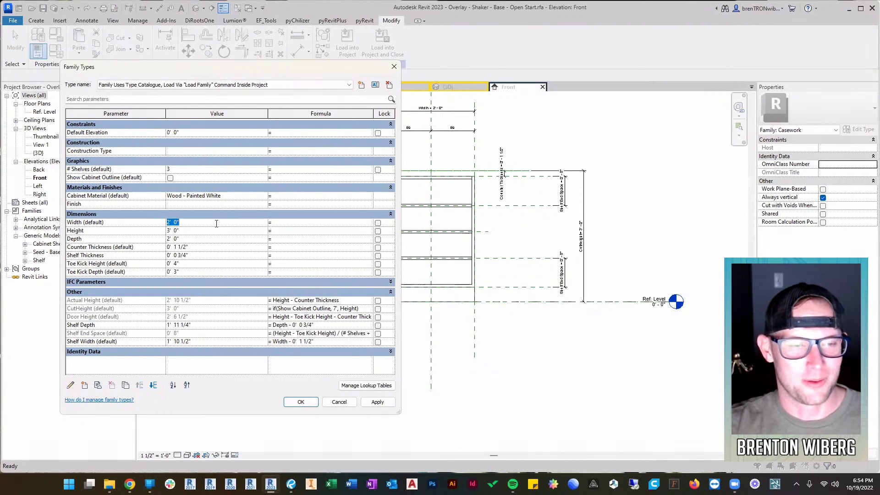
pyautogui.click(217, 234)
pyautogui.write('4')
pyautogui.click(301, 402)
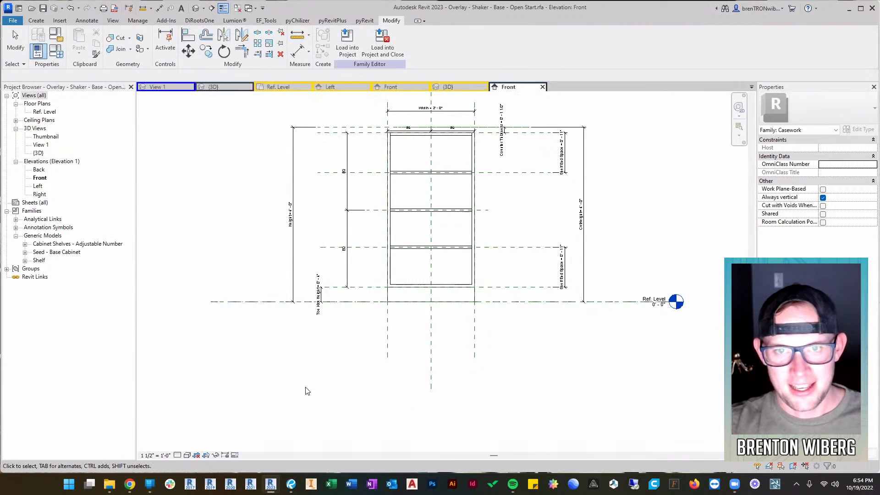
# Set the # Shelves parameter to 5 and accept the change to test the spacing with more shelves
pyautogui.moveTo(503, 177); pyautogui.dragTo(507, 241, button='middle')
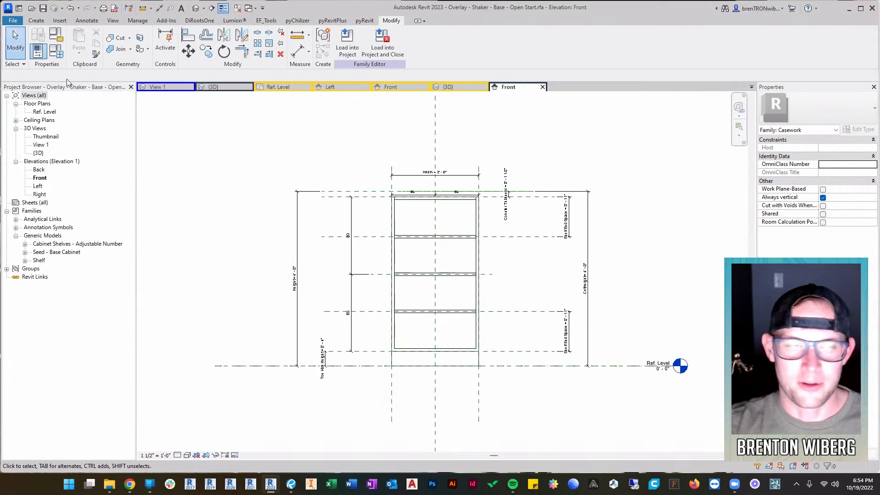
pyautogui.click(38, 50)
pyautogui.click(196, 170)
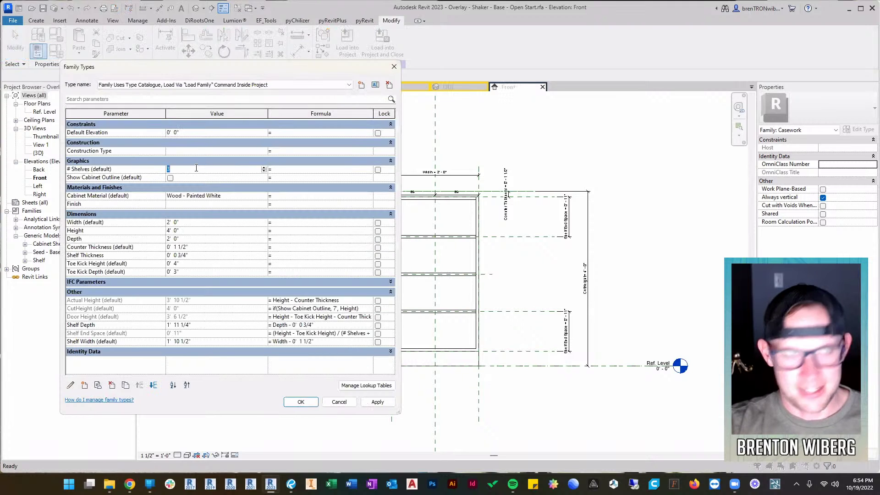
pyautogui.click(300, 402)
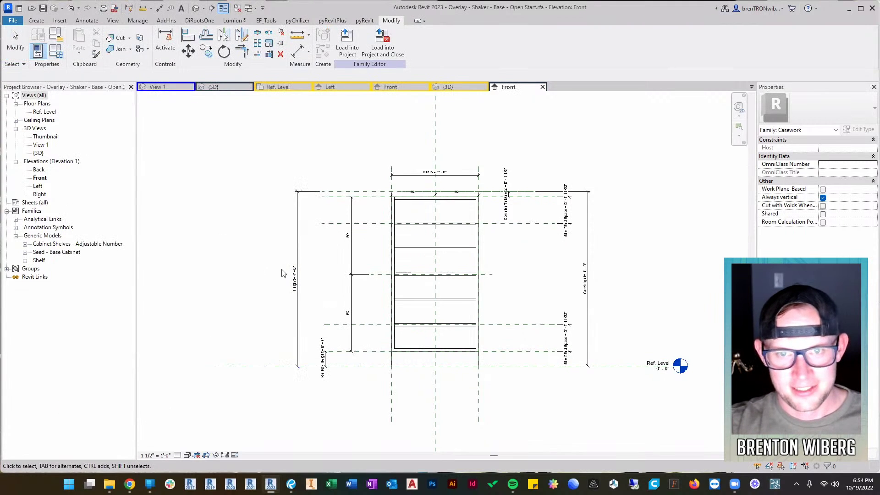
# Set the # Shelves parameter to 2, accept the change, and check the shelf array's count label in the Front elevation
pyautogui.click(38, 50)
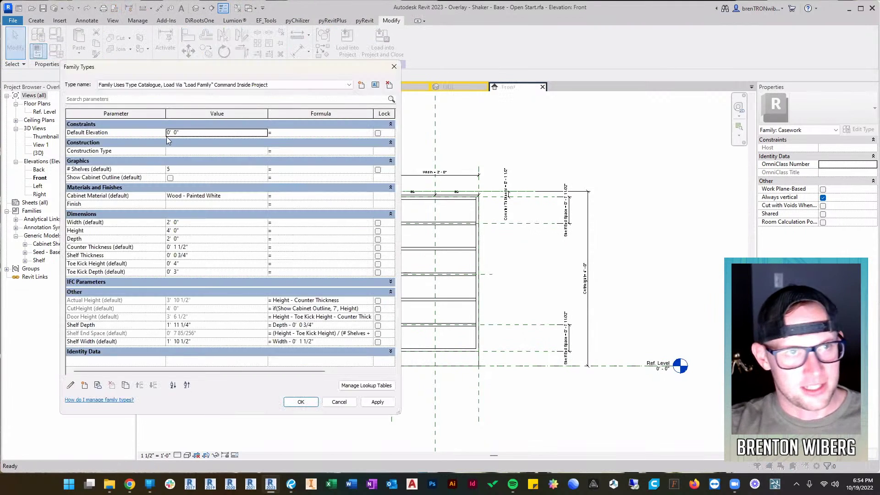
pyautogui.click(183, 170)
pyautogui.write('3')
pyautogui.click(378, 402)
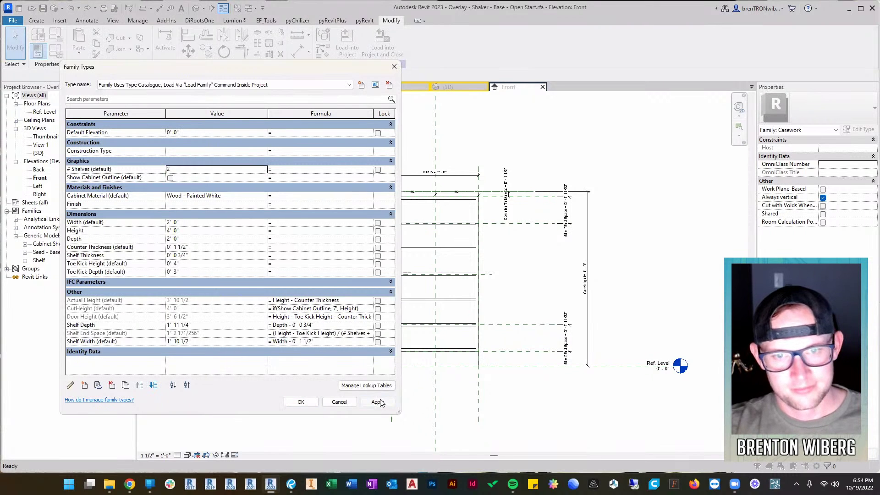
pyautogui.click(301, 402)
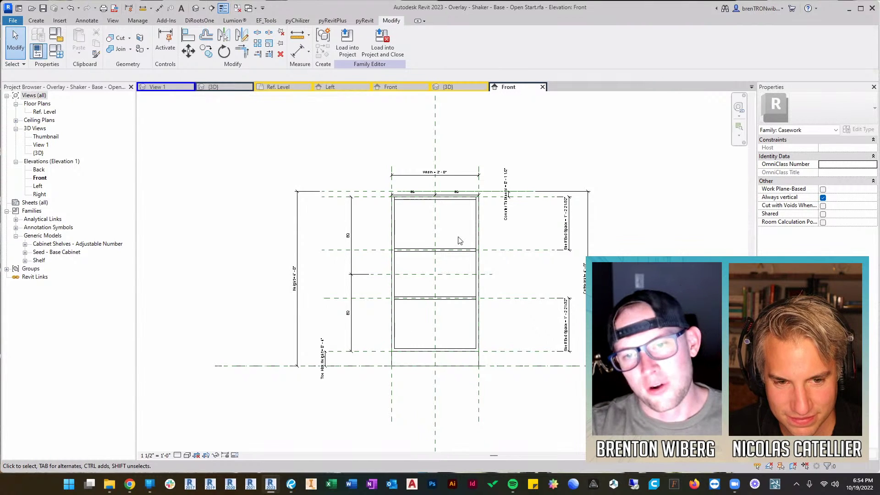
pyautogui.click(465, 252)
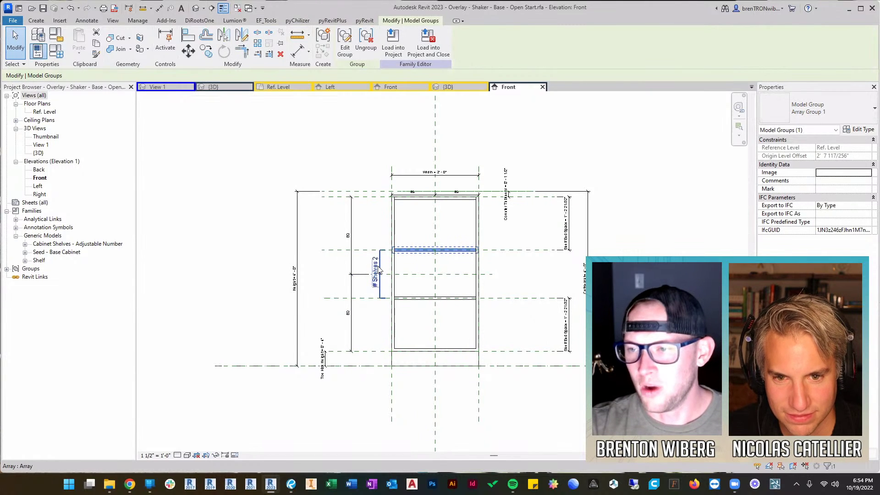
pyautogui.click(532, 274)
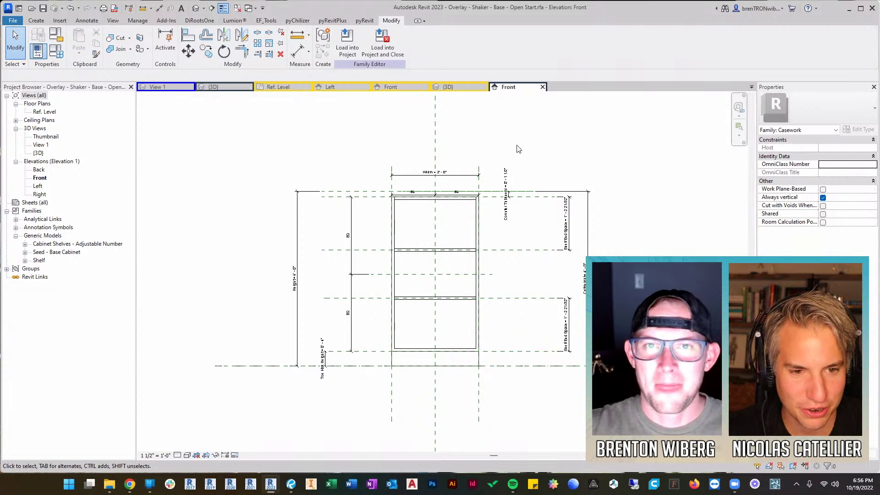
# Draw two short horizontal reference planes, one above the other, in the empty area above and to the right of the cabinet
pyautogui.press('r')
pyautogui.press('p')
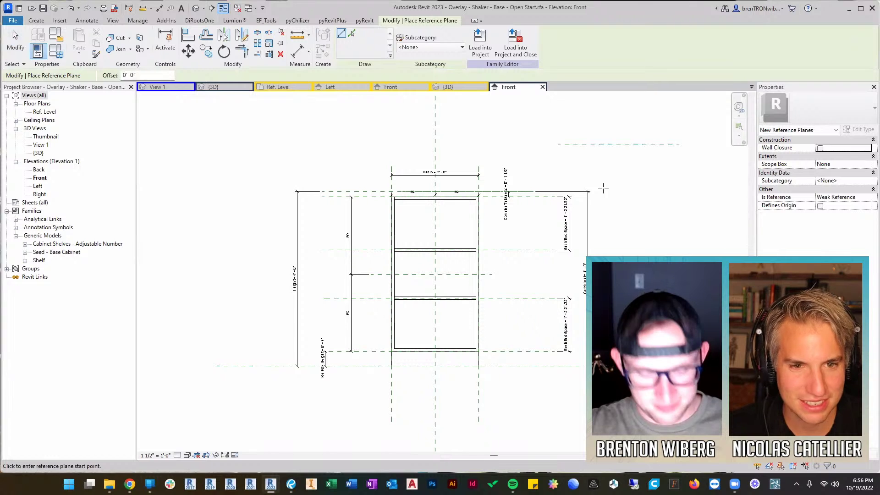
pyautogui.click(558, 166)
pyautogui.click(673, 166)
pyautogui.press('Escape')
pyautogui.press('Escape')
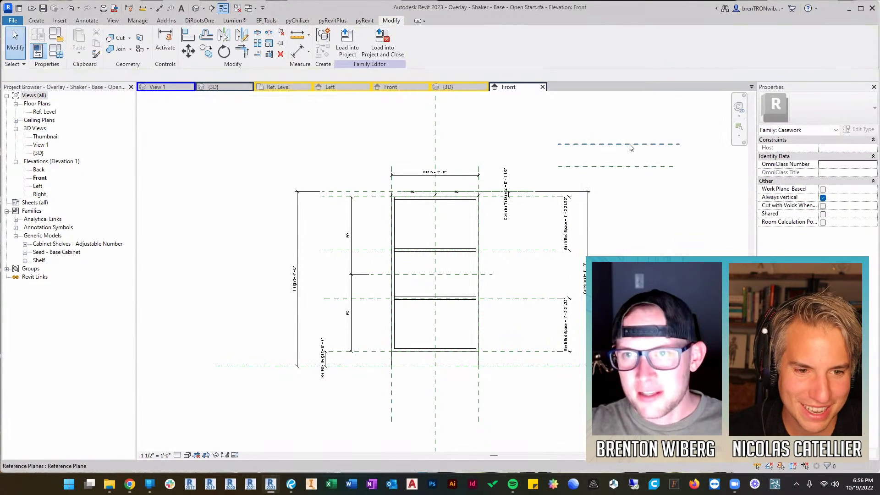
# Place an aligned dimension between the two new horizontal reference planes beside the cabinet
pyautogui.scroll(3, 610, 176)
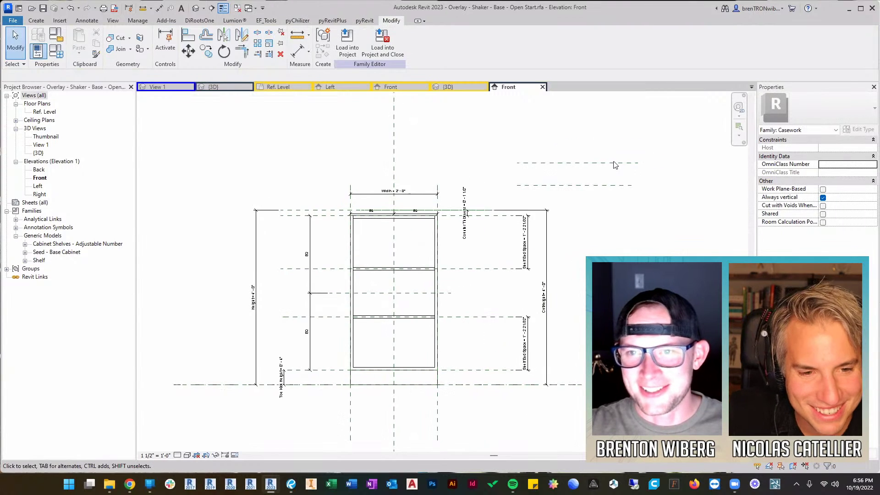
pyautogui.moveTo(620, 171); pyautogui.dragTo(590, 224, button='middle')
pyautogui.moveTo(557, 181); pyautogui.dragTo(520, 289)
pyautogui.click(590, 228)
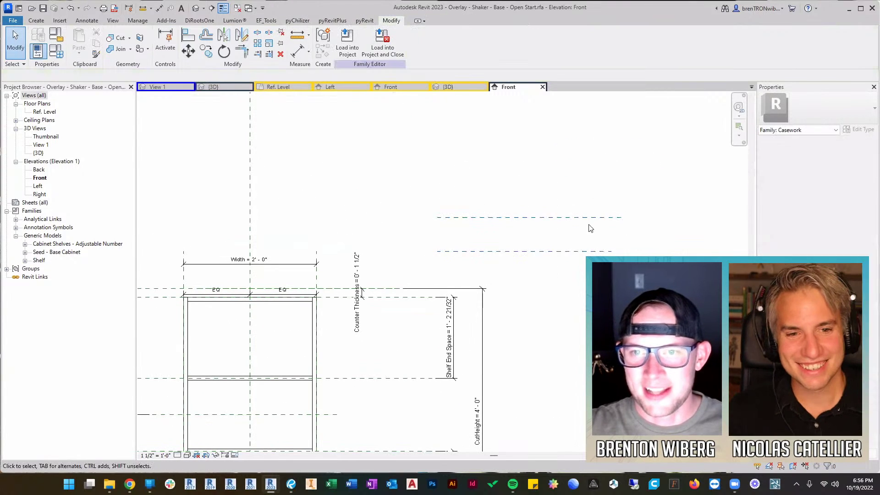
pyautogui.press('d')
pyautogui.press('i')
pyautogui.click(545, 218)
pyautogui.click(547, 251)
pyautogui.click(576, 188)
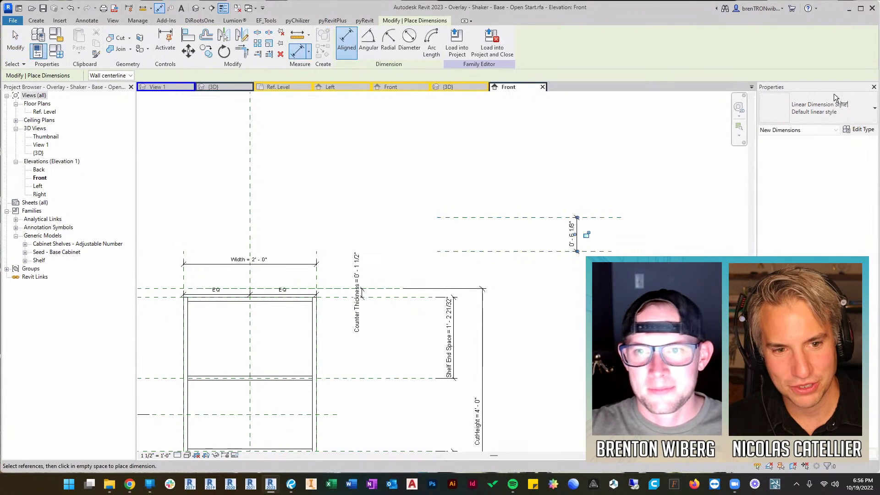
pyautogui.press('Escape')
# Label the new dimension with a new family type parameter named X, grouped under Dimensions
pyautogui.click(435, 42)
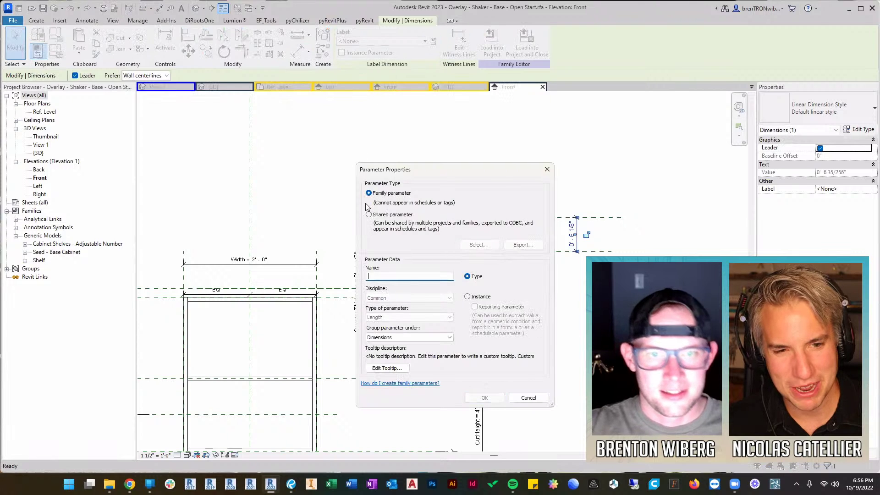
pyautogui.write('a')
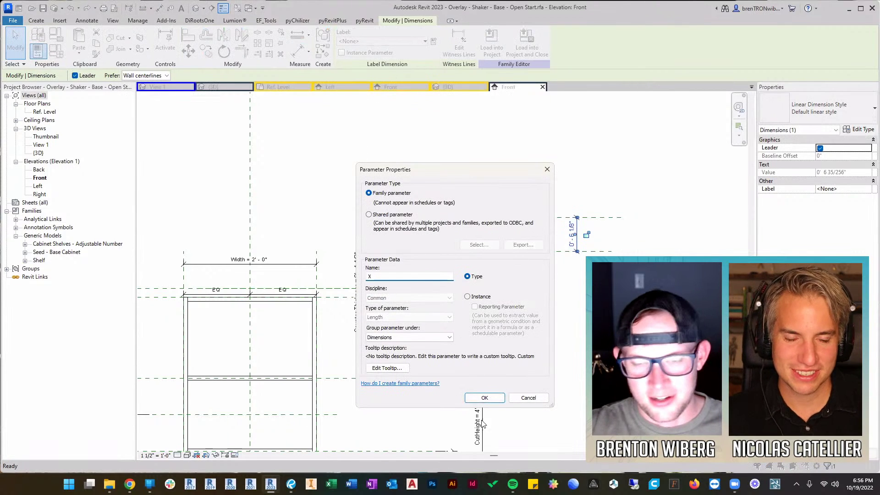
pyautogui.click(498, 402)
pyautogui.click(297, 181)
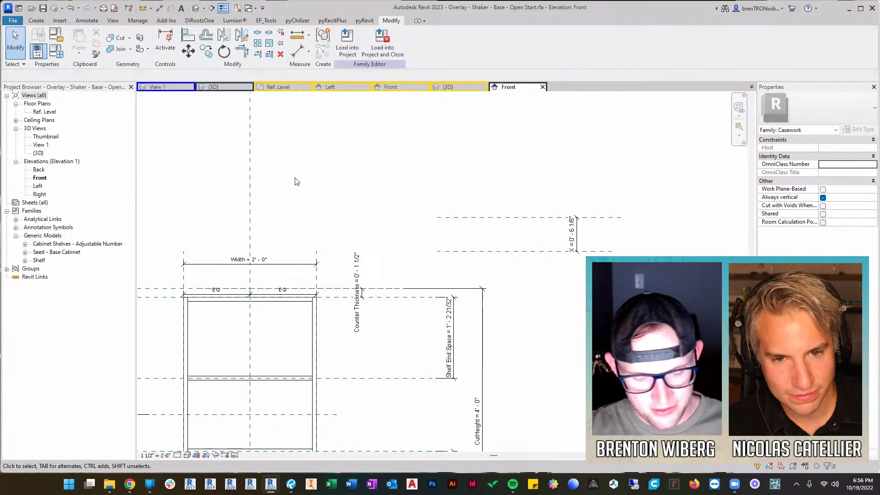
# Set the X parameter to 1' and accept the change to flex the two reference planes
pyautogui.press('f')
pyautogui.press('t')
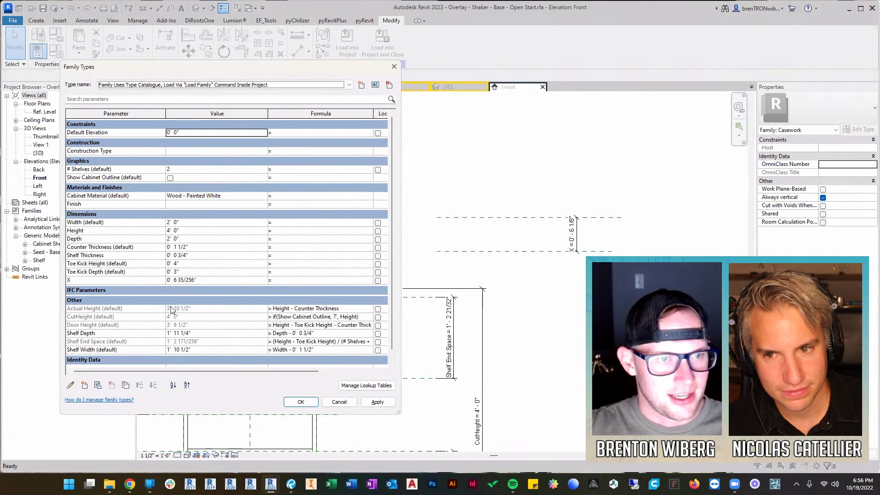
pyautogui.click(211, 279)
pyautogui.write('1')
pyautogui.press('Tab')
pyautogui.click(378, 402)
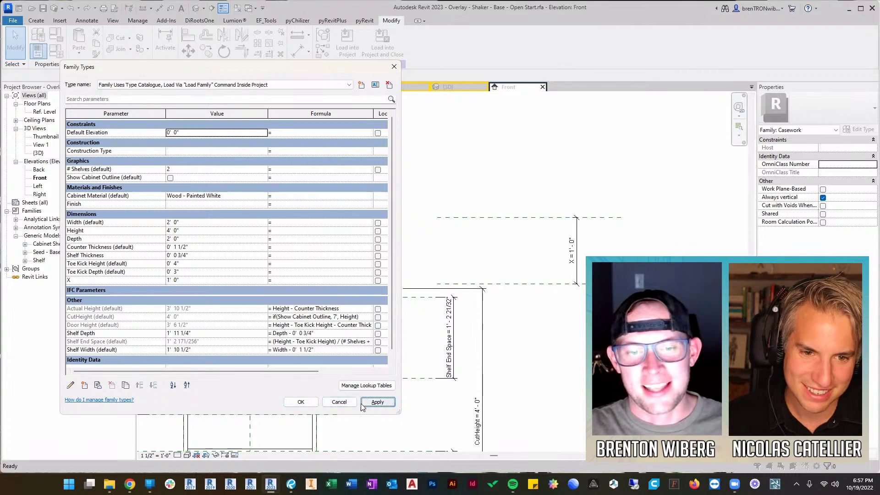
pyautogui.click(301, 402)
# Delete the labelled X dimension and place a fresh aligned dimension between the same two reference planes
pyautogui.click(575, 248)
pyautogui.press('Delete')
pyautogui.press('d')
pyautogui.press('i')
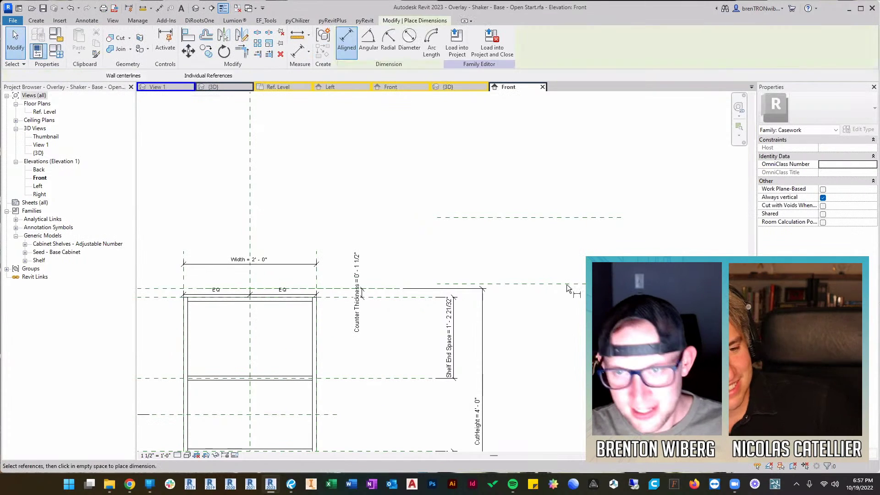
pyautogui.click(570, 283)
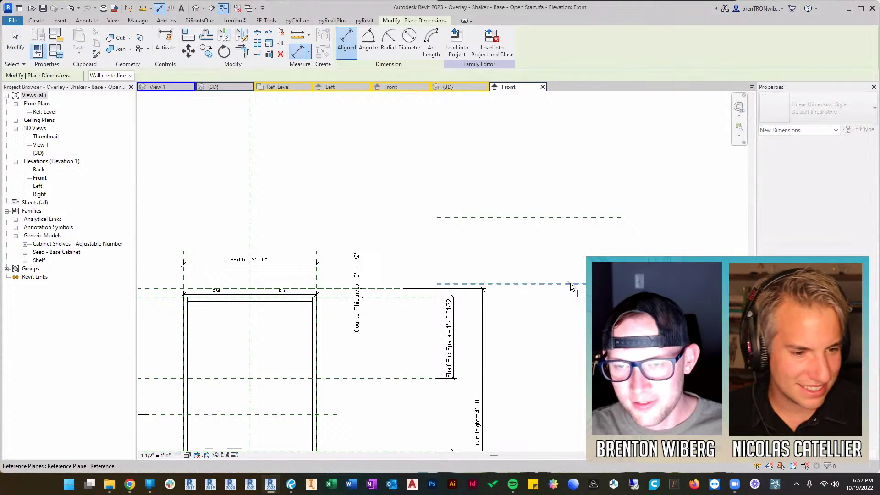
pyautogui.click(536, 218)
pyautogui.click(559, 183)
pyautogui.press('Escape')
pyautogui.press('Escape')
# Label the replacement dimension between the reference planes with the existing X parameter
pyautogui.click(560, 244)
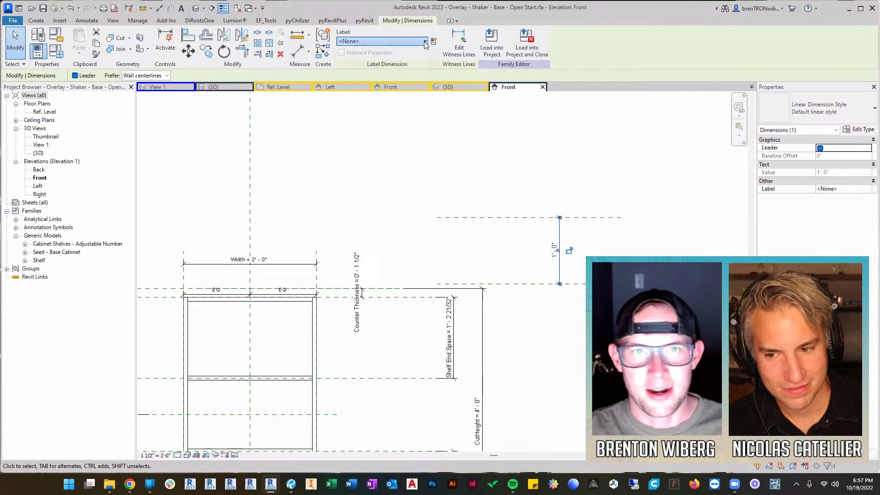
pyautogui.click(425, 41)
pyautogui.click(277, 222)
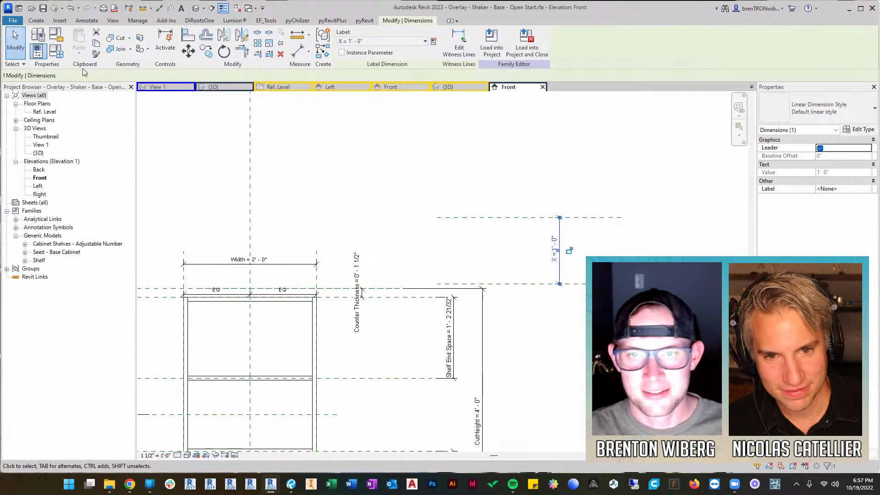
# Set the X parameter to 6", apply it to the reference planes and close the family types
pyautogui.click(57, 51)
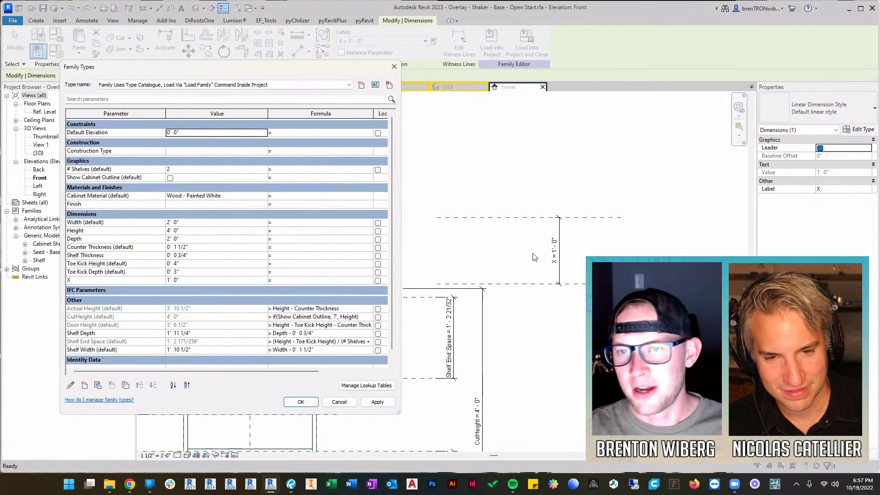
pyautogui.click(188, 280)
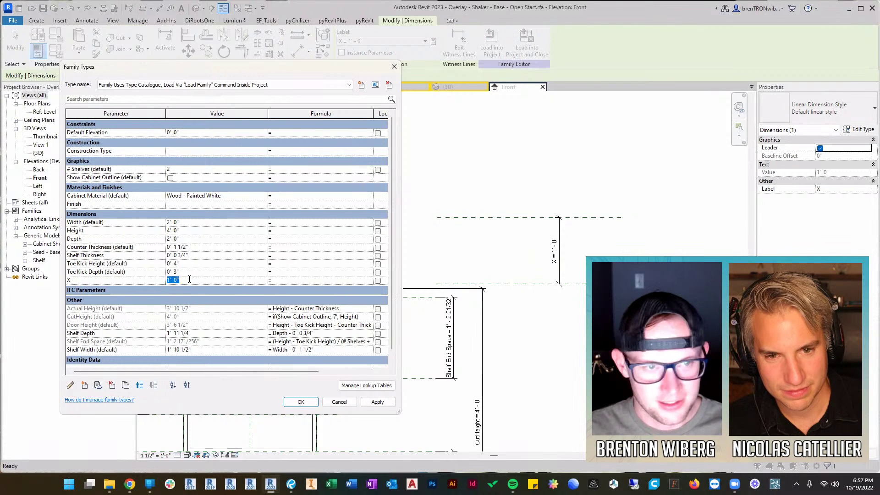
pyautogui.write('6"')
pyautogui.press('Tab')
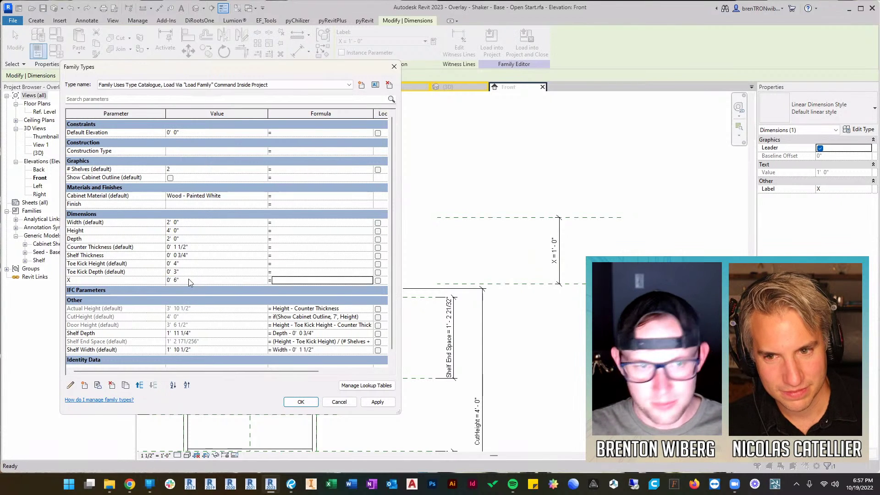
pyautogui.click(382, 403)
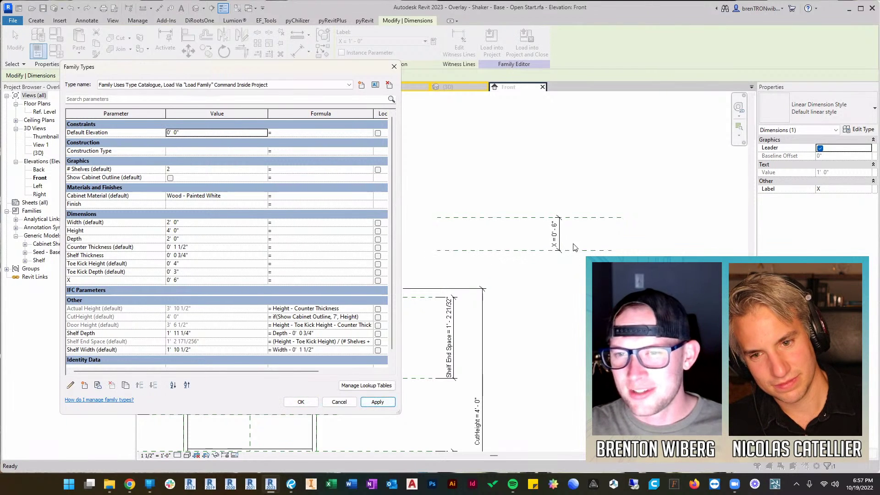
pyautogui.click(393, 66)
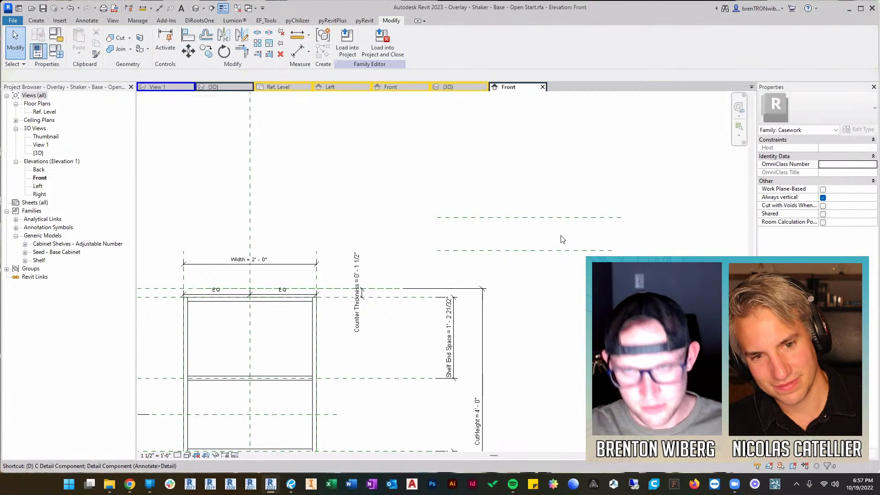
# Remove the X dimension again and redimension the gap between the two reference planes
pyautogui.click(515, 161)
pyautogui.press('d')
pyautogui.press('i')
pyautogui.click(553, 250)
pyautogui.click(535, 293)
pyautogui.press('Escape')
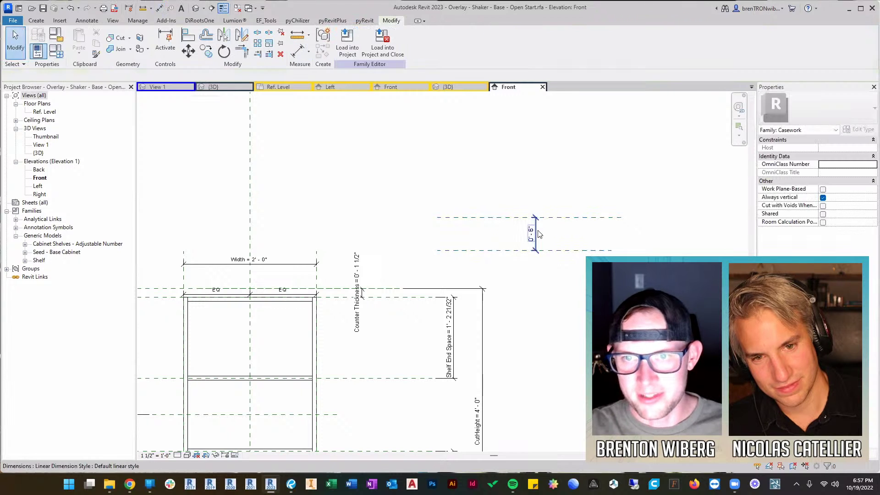
# Assign the existing X parameter as the label of the newly placed dimension
pyautogui.click(417, 41)
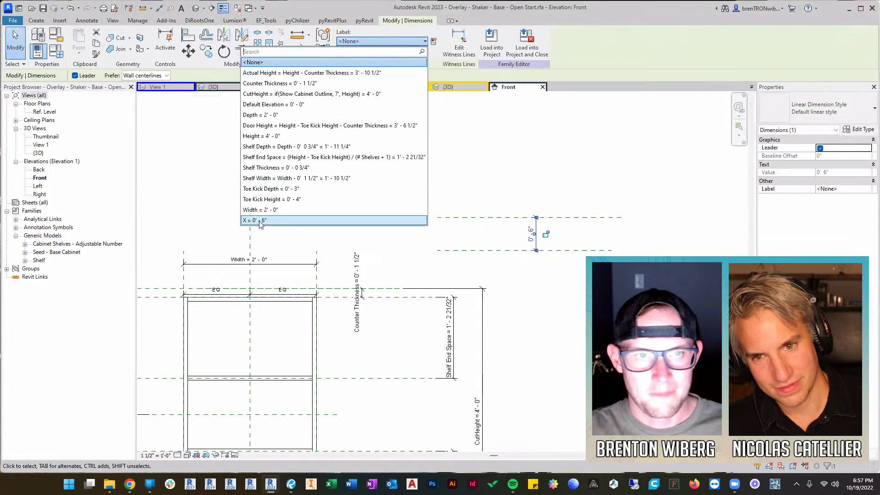
pyautogui.click(262, 220)
pyautogui.click(272, 191)
# Set the X parameter back to 1', apply the change and close the family types
pyautogui.press('f')
pyautogui.press('t')
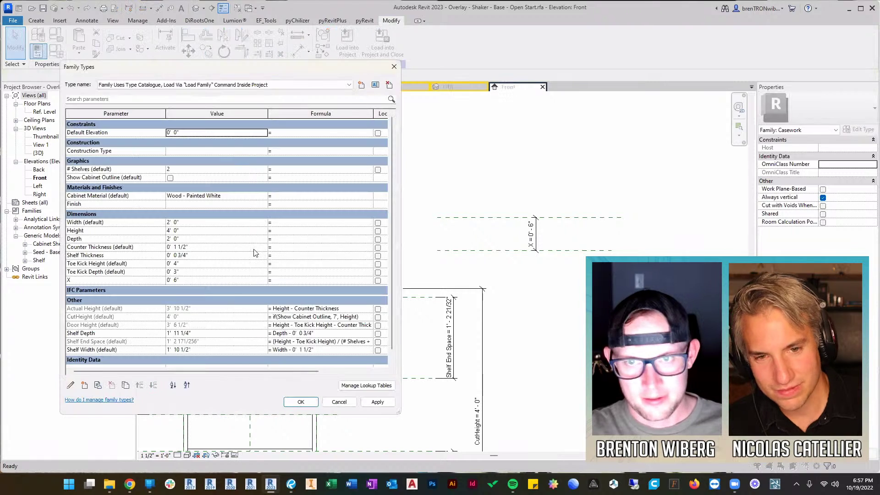
pyautogui.click(188, 280)
pyautogui.write('1')
pyautogui.press('Tab')
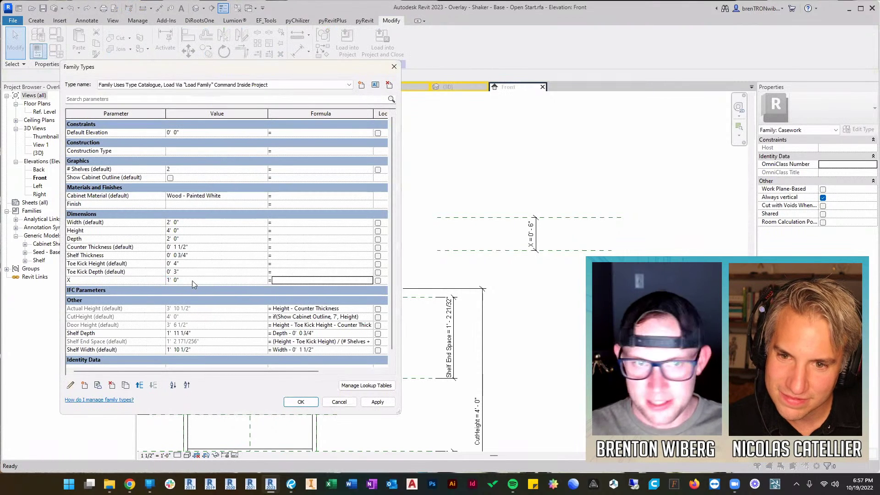
pyautogui.click(377, 403)
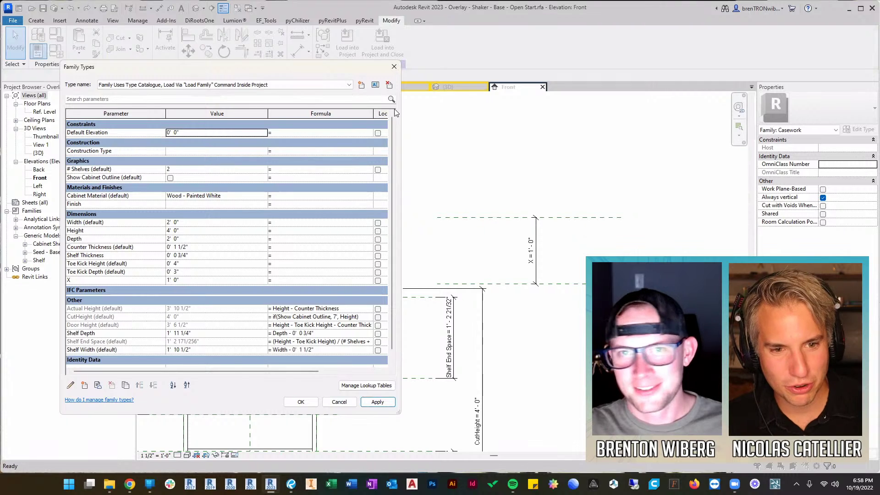
pyautogui.click(394, 66)
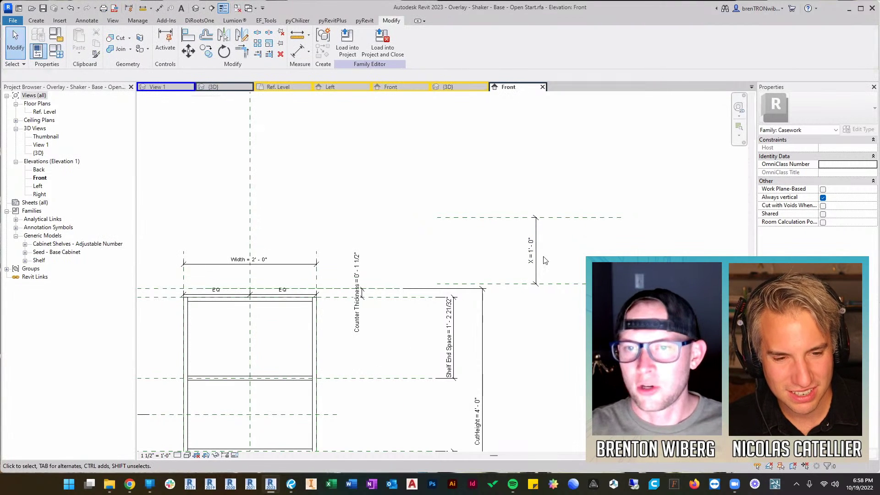
pyautogui.click(571, 291)
pyautogui.click(584, 235)
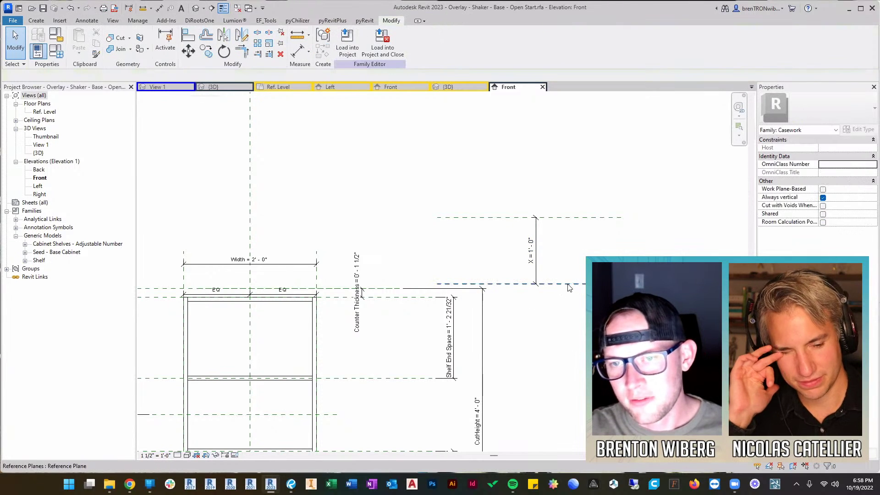
pyautogui.click(568, 284)
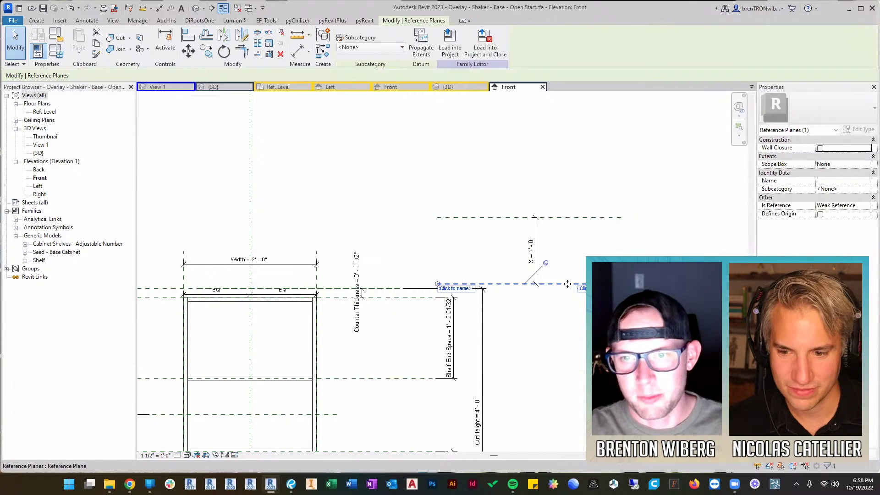
pyautogui.click(572, 251)
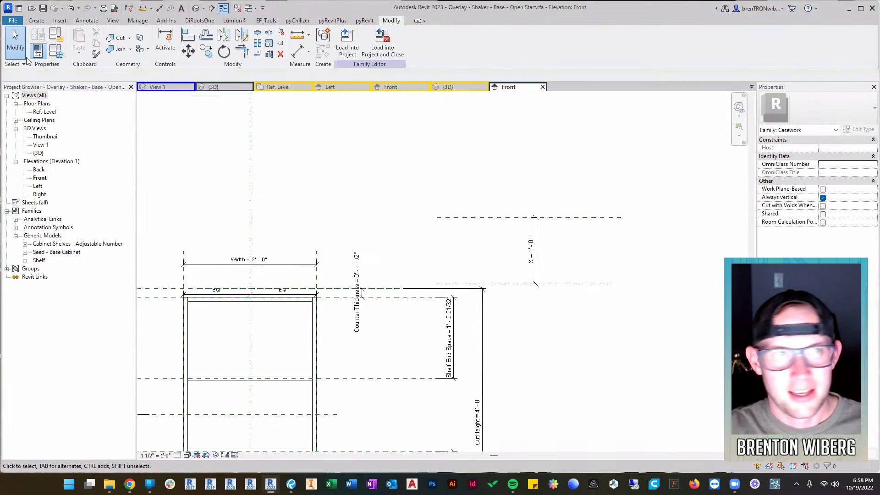
# Try the X parameter at 6" in the family types, then undo the change
pyautogui.click(56, 50)
pyautogui.click(196, 279)
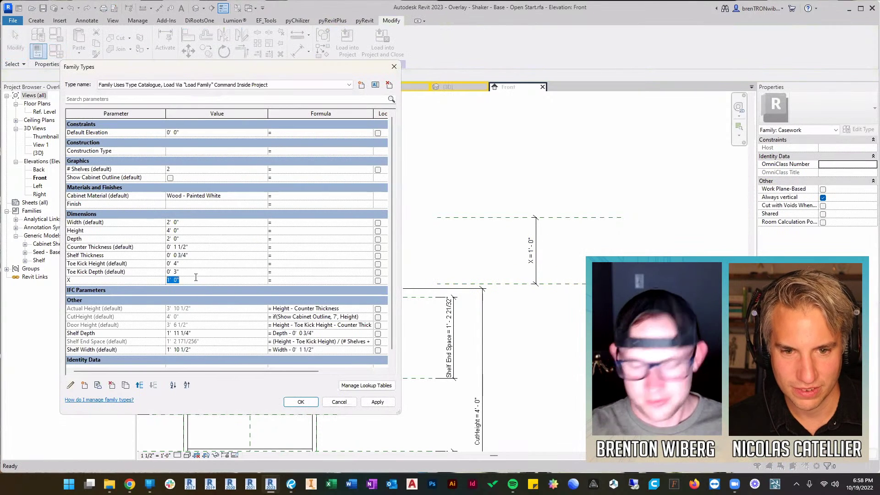
pyautogui.write('0 6')
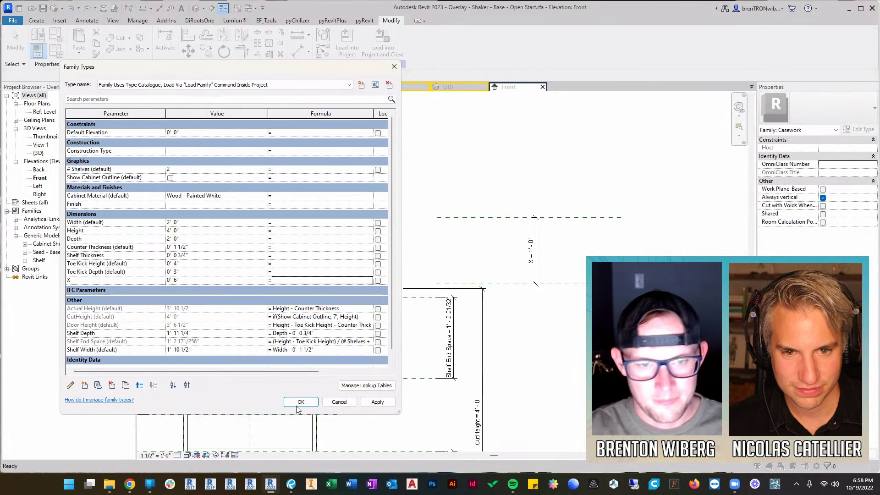
pyautogui.click(298, 403)
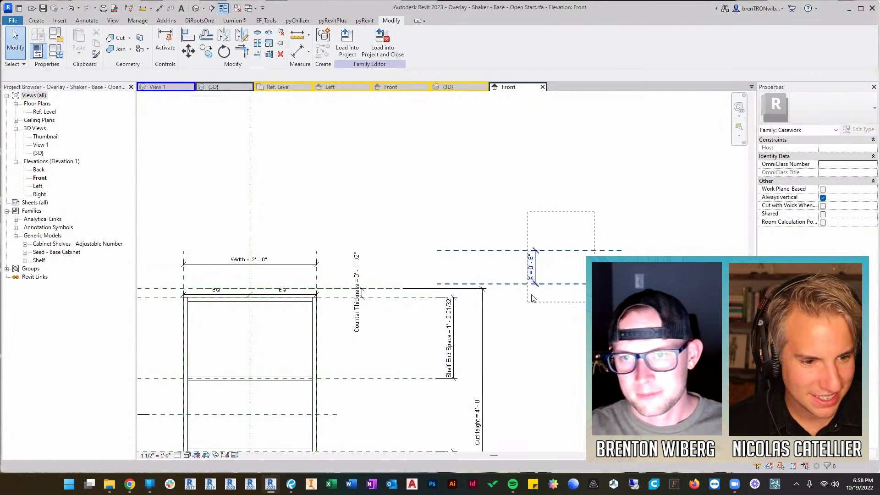
pyautogui.hotkey('ctrl', 'z')
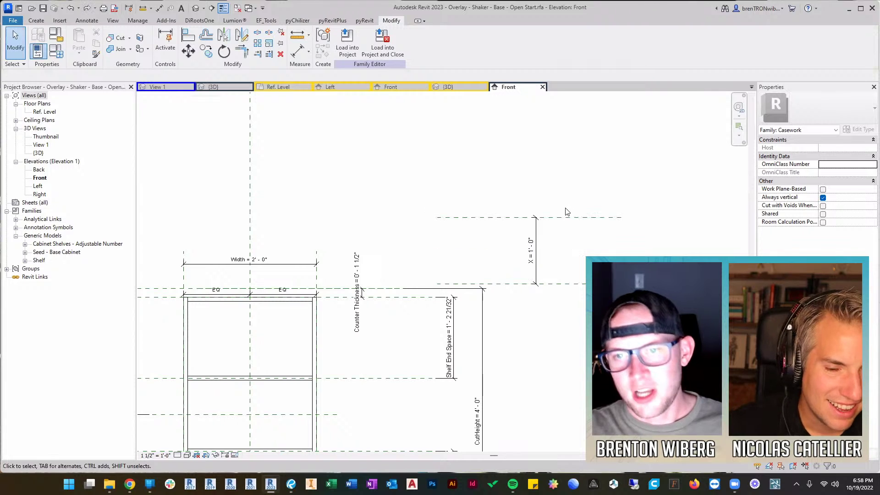
# Delete the two test reference planes beside the cabinet together with their X dimension
pyautogui.moveTo(599, 190); pyautogui.dragTo(546, 331)
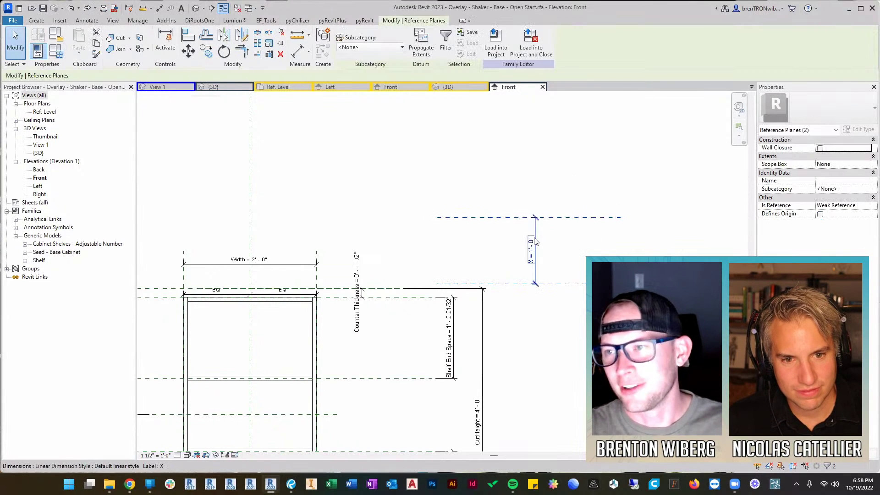
pyautogui.click(536, 236)
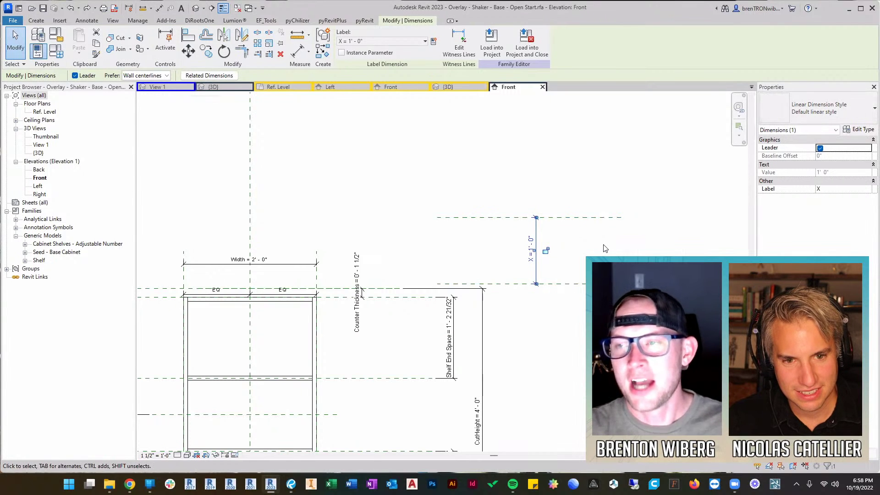
pyautogui.moveTo(593, 178); pyautogui.dragTo(523, 333)
pyautogui.press('Delete')
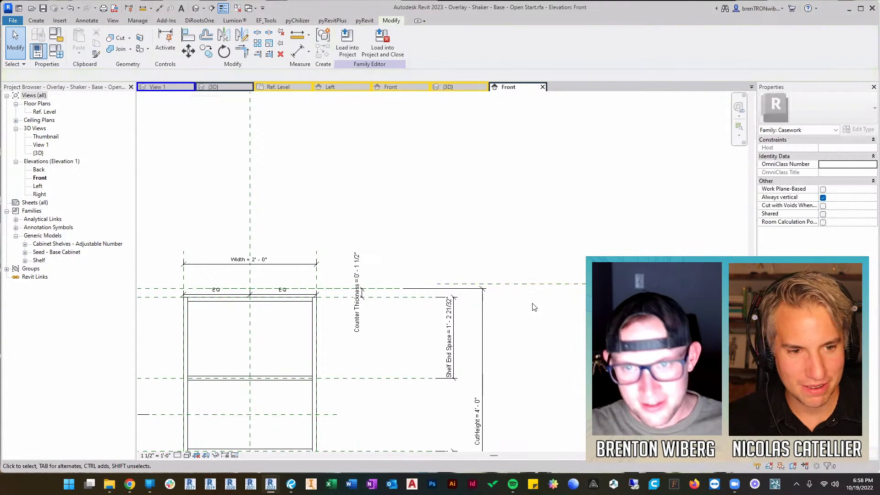
pyautogui.click(560, 285)
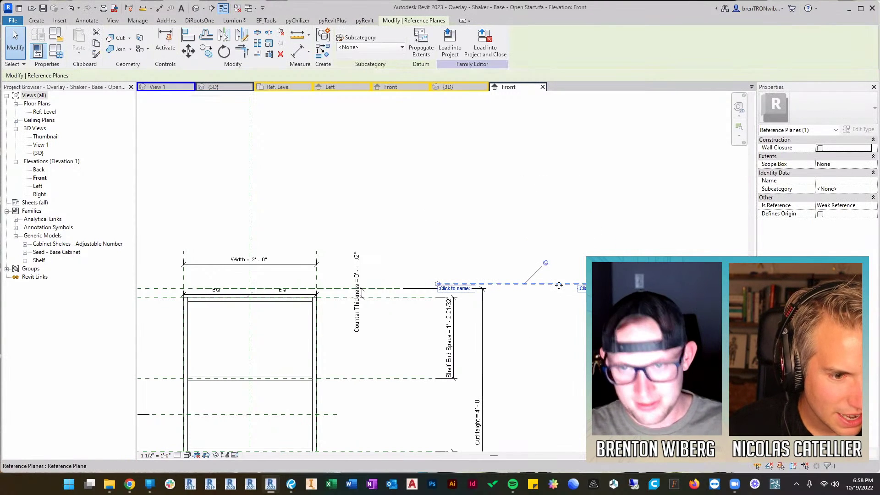
pyautogui.press('Delete')
# Examine the cabinet's shelves in the Front elevation and from above in the 3D view
pyautogui.scroll(-3, 354, 328)
pyautogui.moveTo(354, 328); pyautogui.dragTo(532, 247, button='middle')
pyautogui.scroll(2, 464, 301)
pyautogui.moveTo(466, 302); pyautogui.dragTo(464, 298, button='middle')
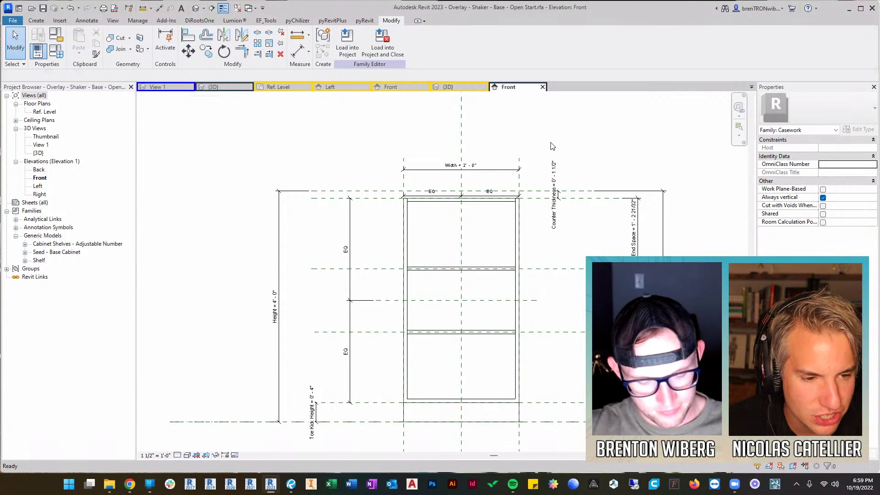
pyautogui.hotkey('ctrl', 'Tab')
pyautogui.keyDown('shift'); pyautogui.moveTo(546, 171); pyautogui.dragTo(437, 254, button='middle'); pyautogui.keyUp('shift')
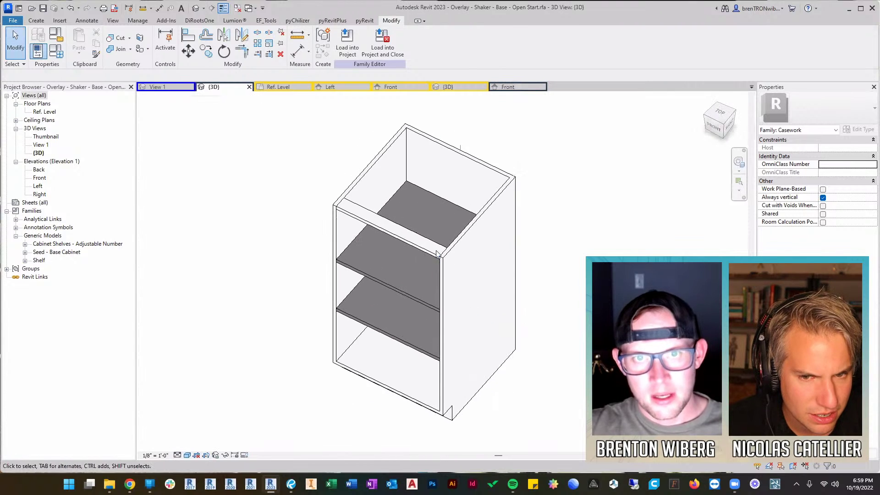
pyautogui.click(419, 190)
pyautogui.press('Escape')
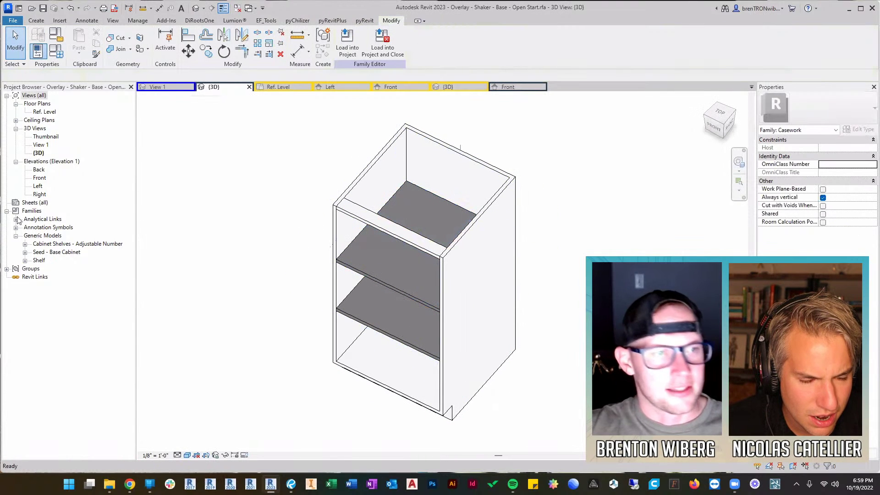
# Open the Left elevation and set its visual style to Wireframe
pyautogui.doubleClick(38, 186)
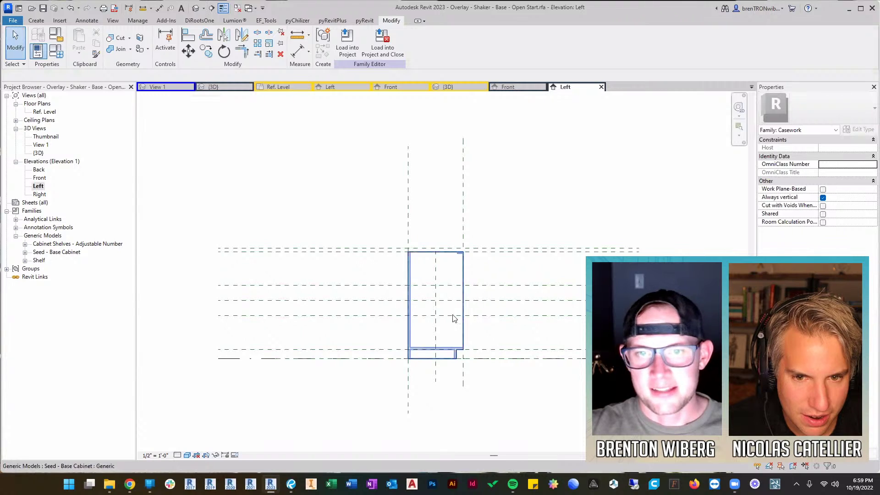
pyautogui.click(178, 455)
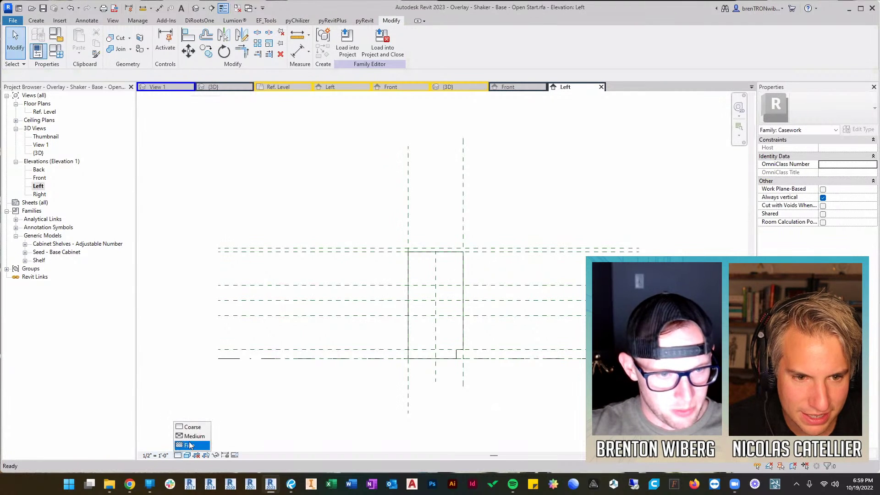
pyautogui.click(188, 455)
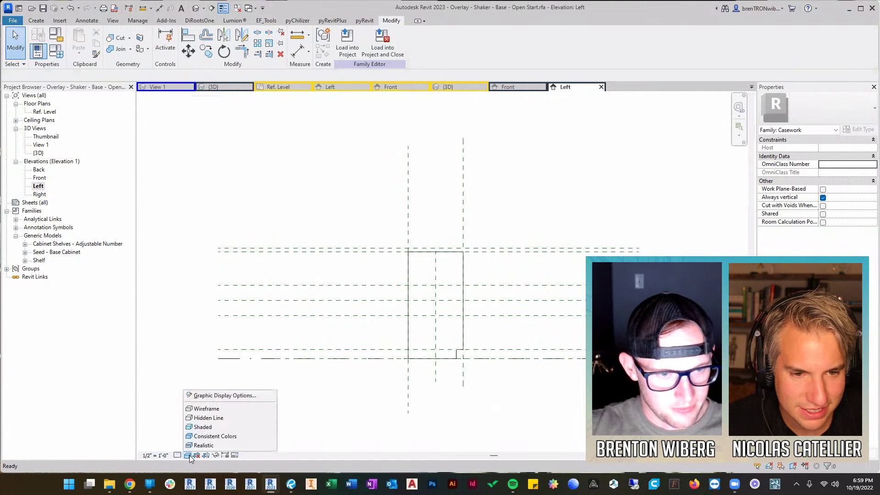
pyautogui.click(205, 409)
# Examine how the back edge of the upper shelf's array group meets the cabinet's back panel
pyautogui.scroll(4, 425, 275)
pyautogui.click(410, 297)
pyautogui.moveTo(434, 343); pyautogui.dragTo(410, 294, button='middle')
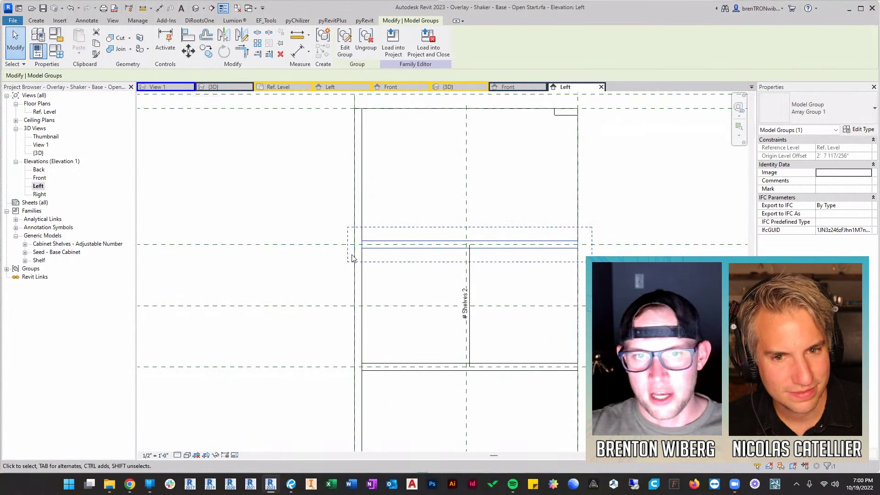
pyautogui.press('Escape')
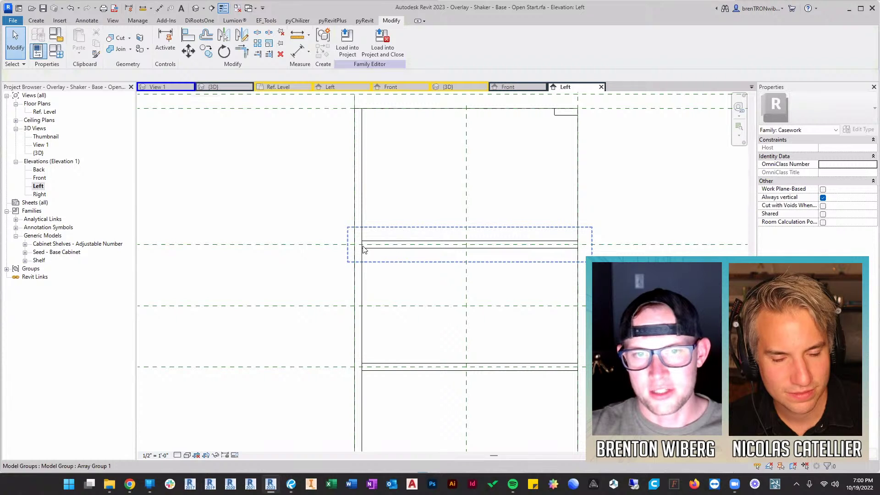
pyautogui.click(365, 252)
pyautogui.press('Escape')
pyautogui.click(369, 250)
# Change the Shelf Depth formula to Depth in the family types and accept the change
pyautogui.click(57, 51)
pyautogui.scroll(-1, 199, 331)
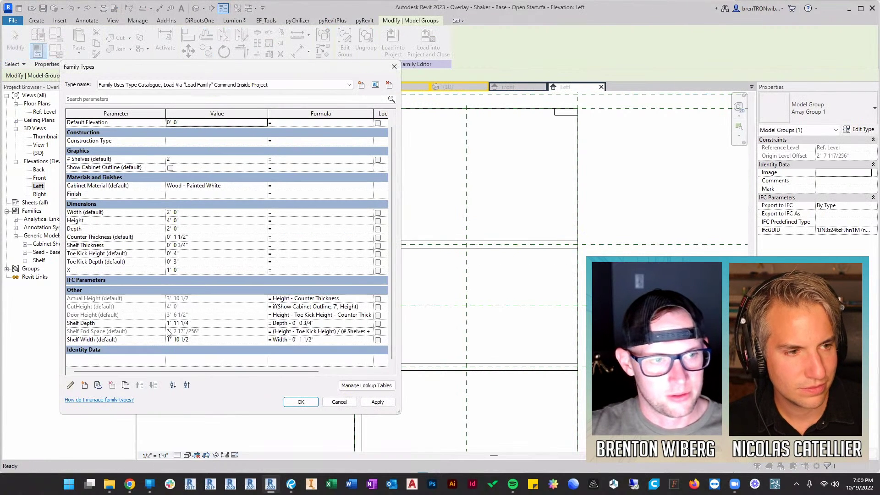
pyautogui.click(326, 324)
pyautogui.moveTo(327, 324); pyautogui.dragTo(288, 324)
pyautogui.press('BackSpace')
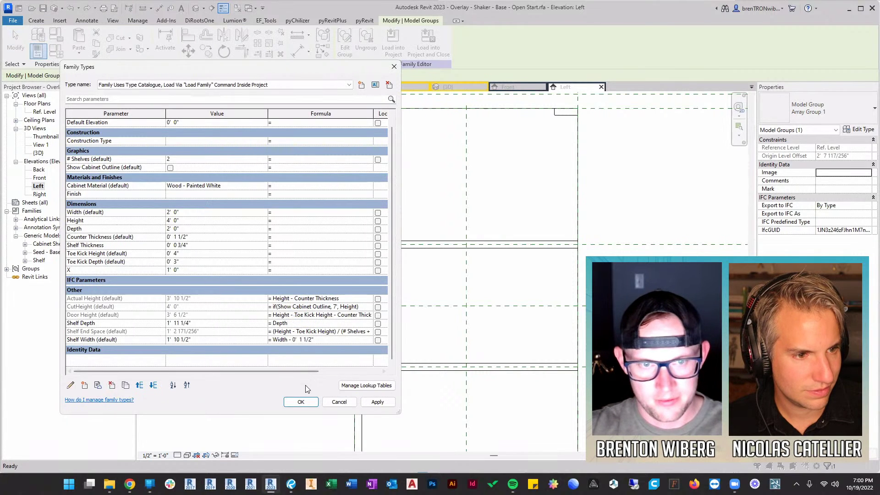
pyautogui.click(300, 402)
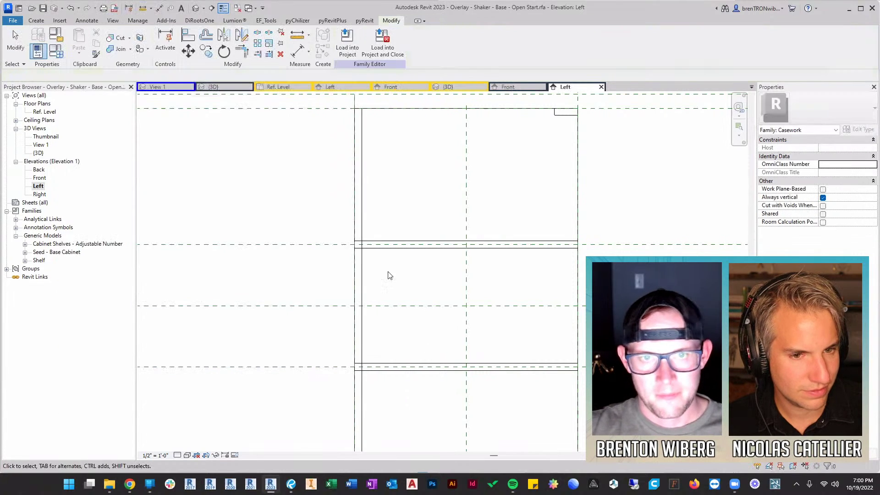
# Check the shelves' new depth in the Left elevation and from several angles in the 3D view
pyautogui.click(359, 253)
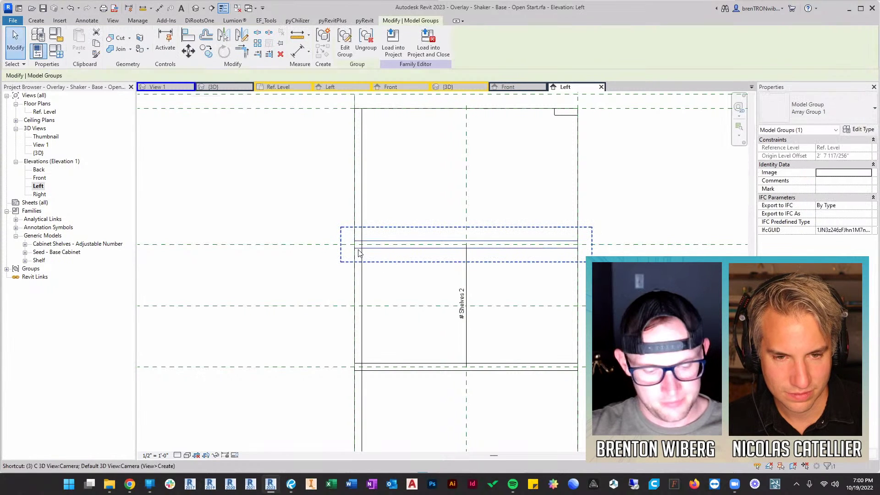
pyautogui.click(214, 87)
pyautogui.keyDown('shift'); pyautogui.moveTo(301, 313); pyautogui.dragTo(564, 310, button='middle'); pyautogui.keyUp('shift')
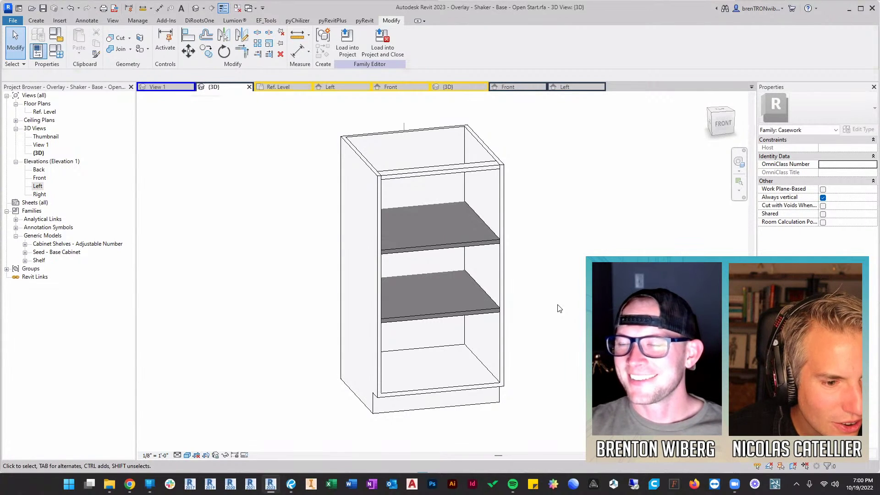
pyautogui.keyDown('shift'); pyautogui.moveTo(566, 305); pyautogui.dragTo(477, 328, button='middle'); pyautogui.keyUp('shift')
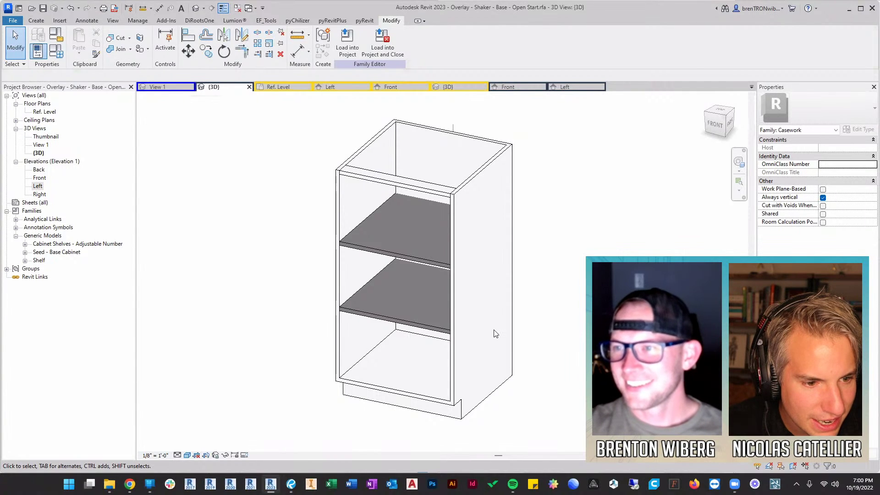
pyautogui.moveTo(566, 330)
pyautogui.keyDown('shift'); pyautogui.mouseDown(button='middle')
pyautogui.moveTo(555, 310)
pyautogui.moveTo(551, 336)
pyautogui.mouseUp(button='middle'); pyautogui.keyUp('shift')
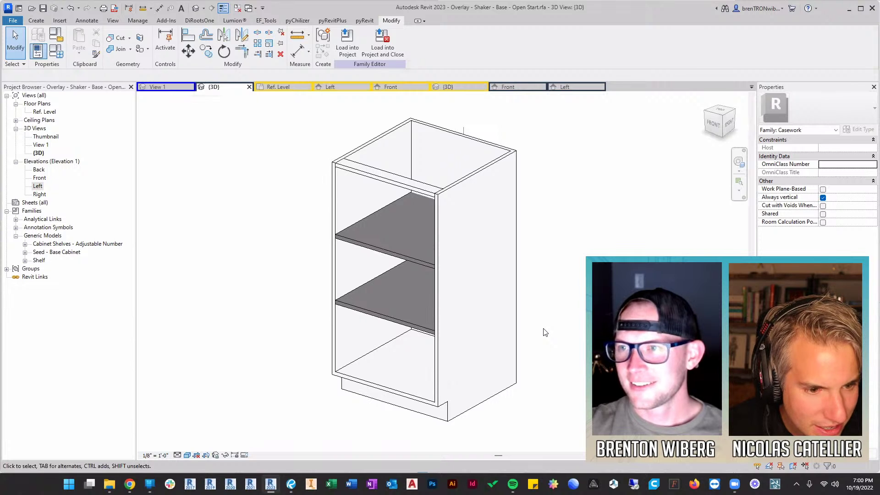
# Open the Front elevation and check the properties of the vertical reference plane through the cabinet's center
pyautogui.doubleClick(39, 178)
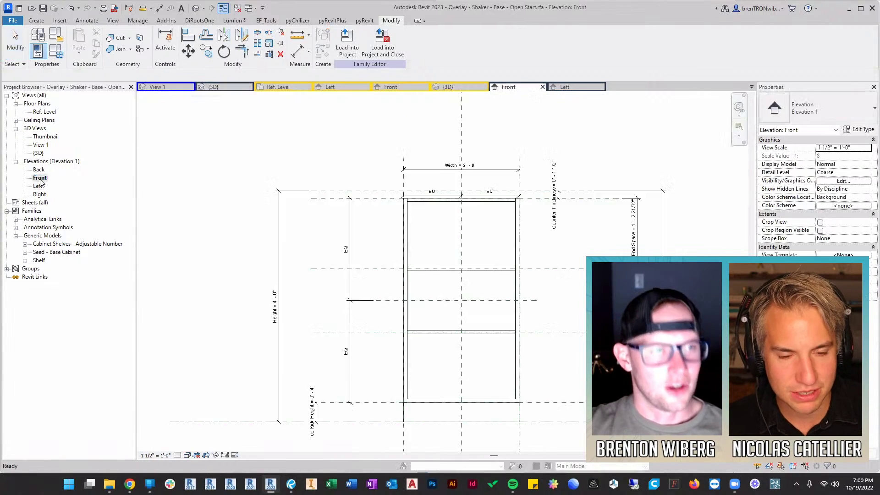
pyautogui.click(461, 128)
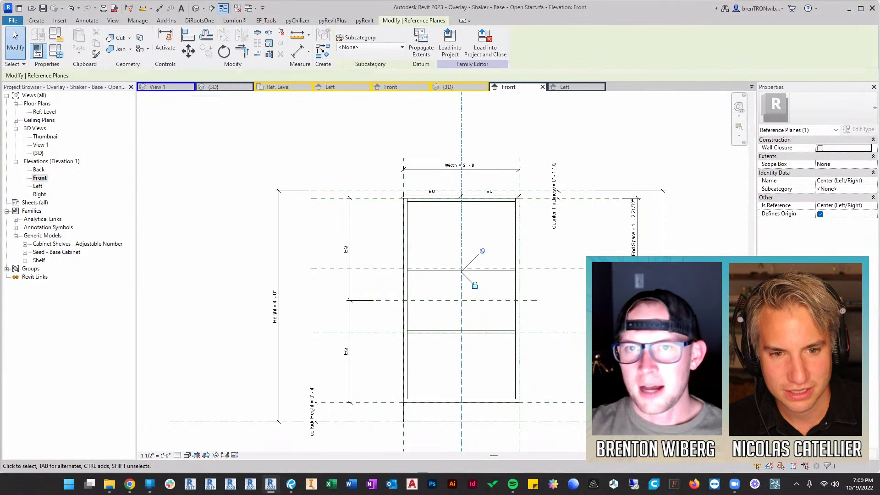
pyautogui.click(540, 171)
# Name the upper shelf's horizontal reference plane Shelf and reselect the plane to check its name
pyautogui.scroll(-1, 540, 171)
pyautogui.moveTo(539, 171); pyautogui.dragTo(476, 243, button='middle')
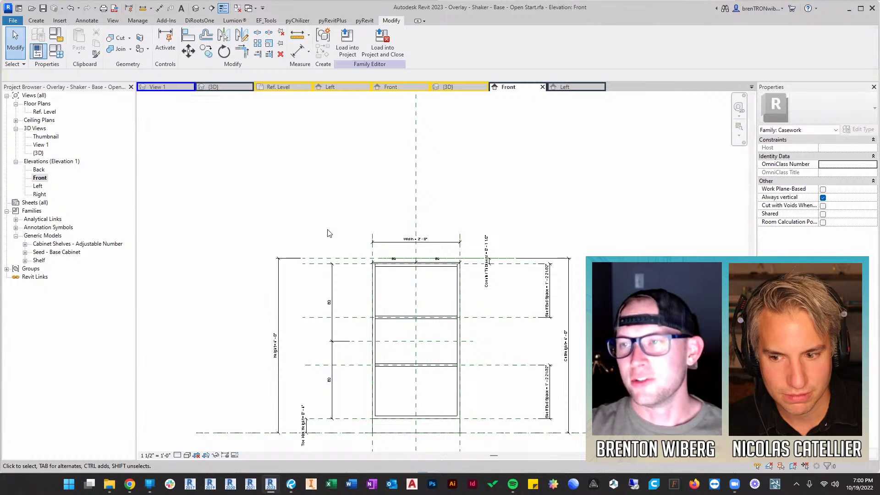
pyautogui.moveTo(347, 237); pyautogui.dragTo(363, 189, button='middle')
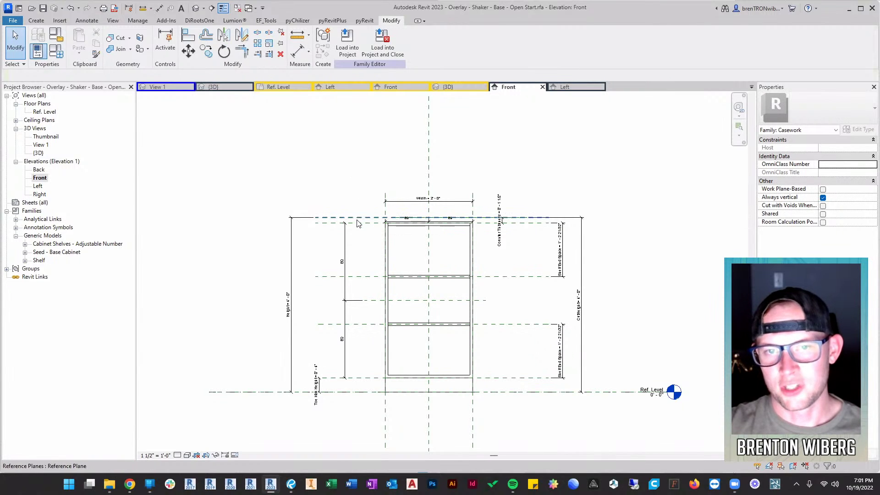
pyautogui.click(361, 276)
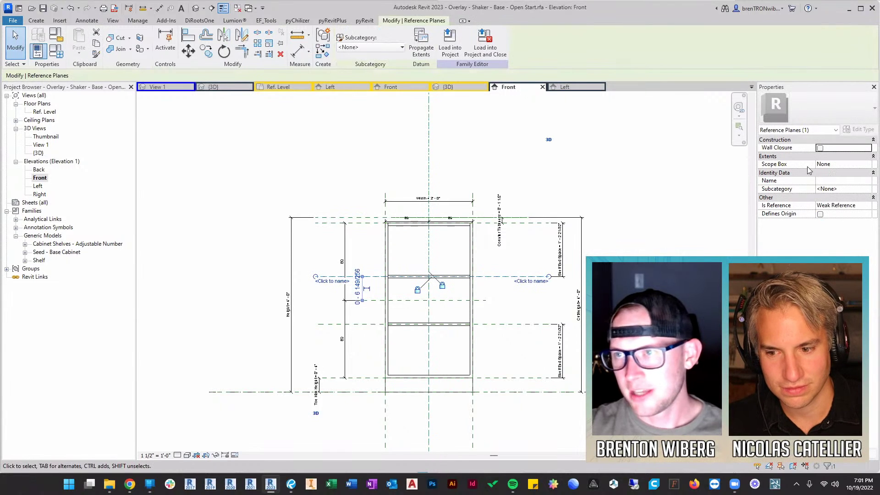
pyautogui.click(828, 182)
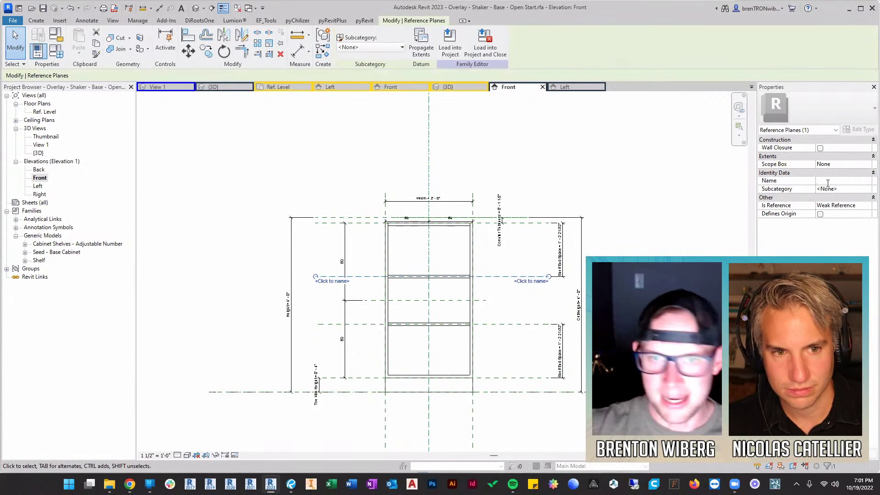
pyautogui.write('Sh')
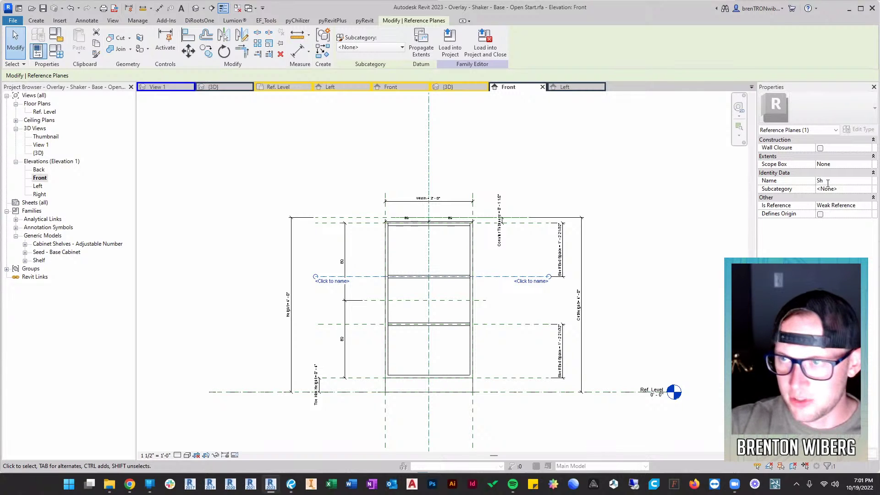
pyautogui.write('elf')
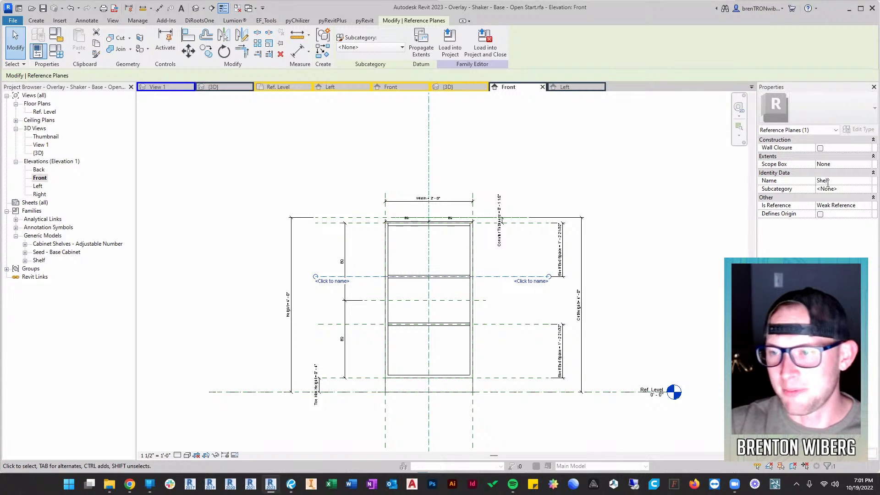
pyautogui.press('Return')
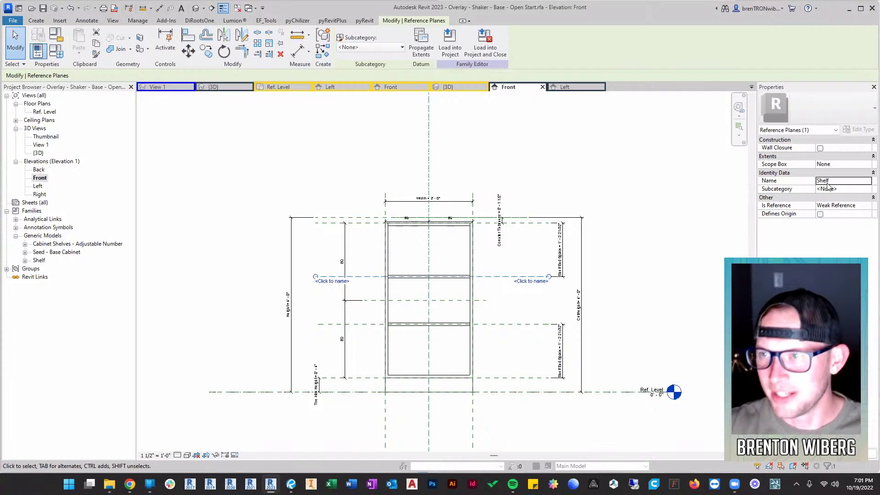
pyautogui.click(625, 139)
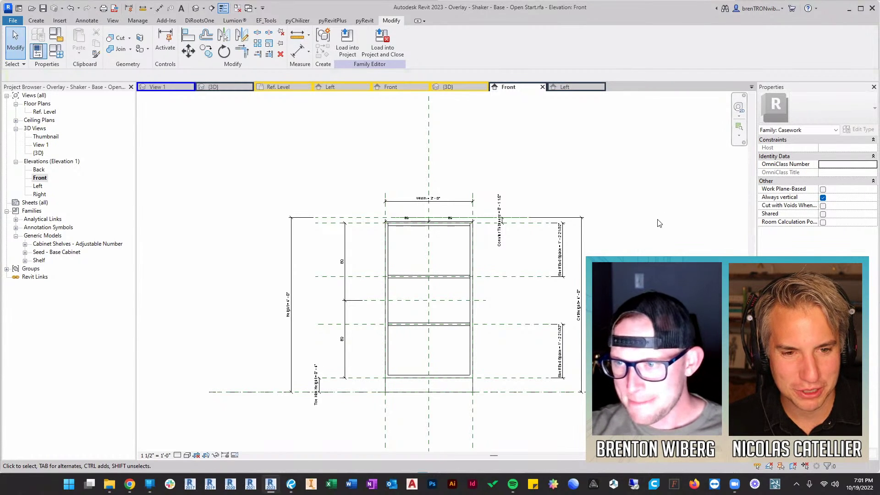
pyautogui.click(517, 278)
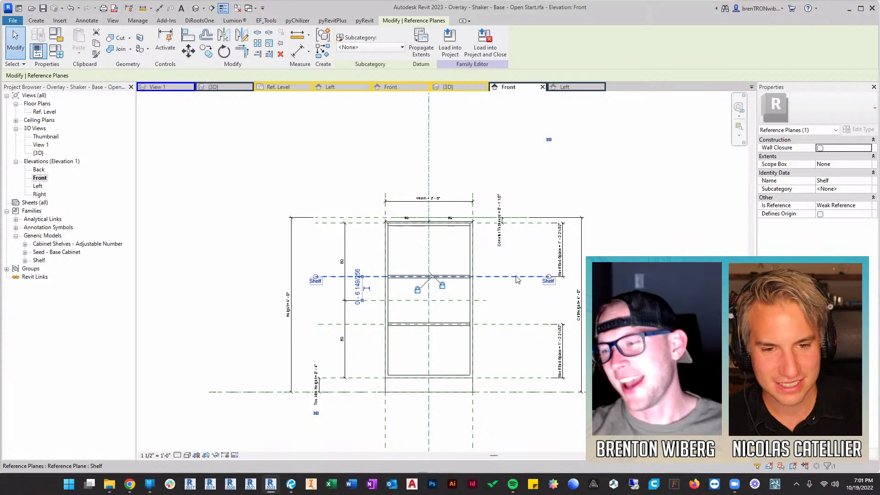
pyautogui.click(588, 176)
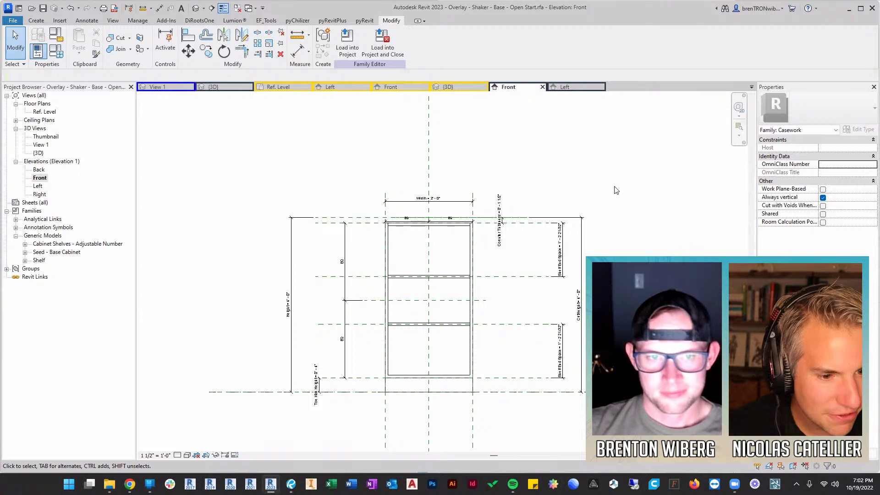
pyautogui.scroll(2, 577, 257)
pyautogui.moveTo(559, 278); pyautogui.dragTo(624, 236, button='middle')
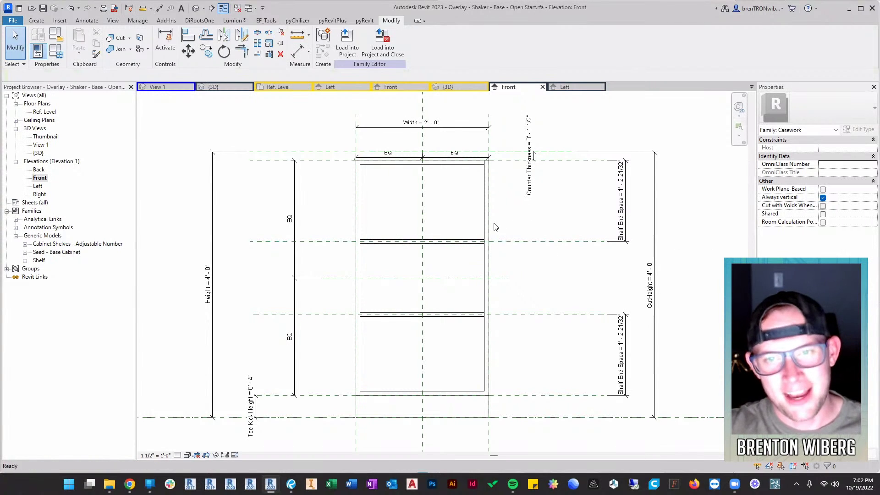
pyautogui.scroll(-2, 507, 221)
pyautogui.moveTo(506, 221); pyautogui.dragTo(476, 250, button='middle')
pyautogui.press('e')
pyautogui.press('x')
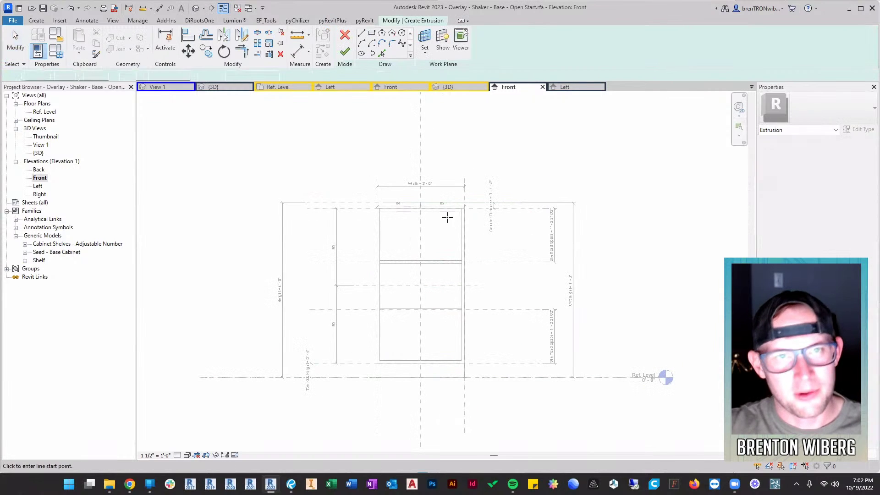
pyautogui.click(345, 52)
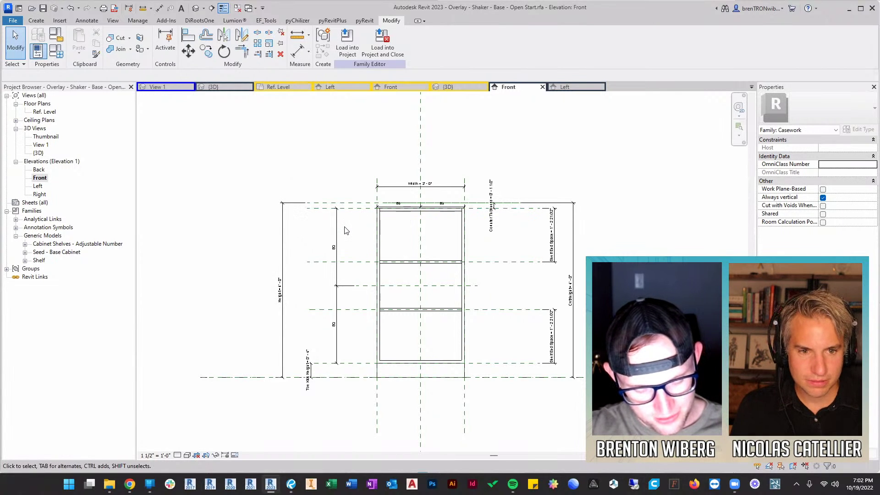
# Create a void extrusion from a circle sketched in the cabinet's upper compartment in the Front elevation
pyautogui.press('v')
pyautogui.press('e')
pyautogui.click(402, 37)
pyautogui.click(408, 236)
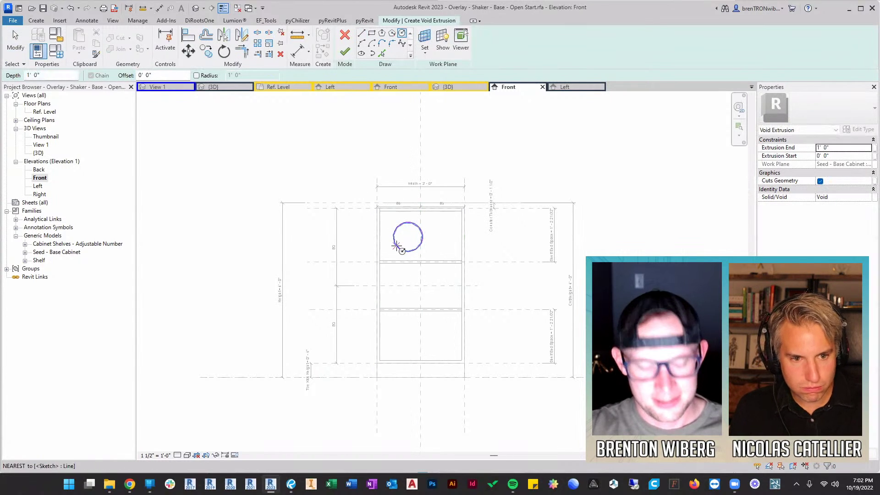
pyautogui.click(397, 248)
pyautogui.click(509, 232)
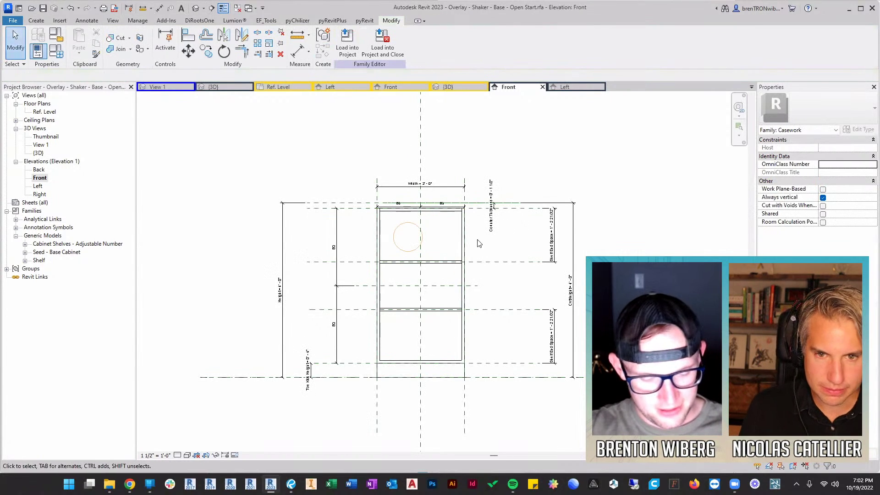
# In the 3D view, stretch the void cylinder out through the cabinet's back to a depth of about 4 feet
pyautogui.press('3')
pyautogui.press('d')
pyautogui.keyDown('shift'); pyautogui.moveTo(413, 253); pyautogui.dragTo(403, 238, button='middle'); pyautogui.keyUp('shift')
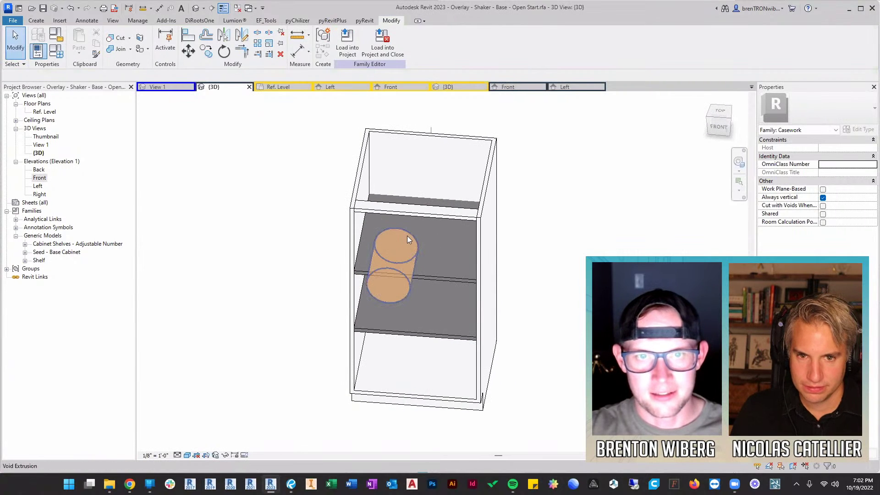
pyautogui.click(398, 247)
pyautogui.moveTo(397, 245); pyautogui.dragTo(419, 121)
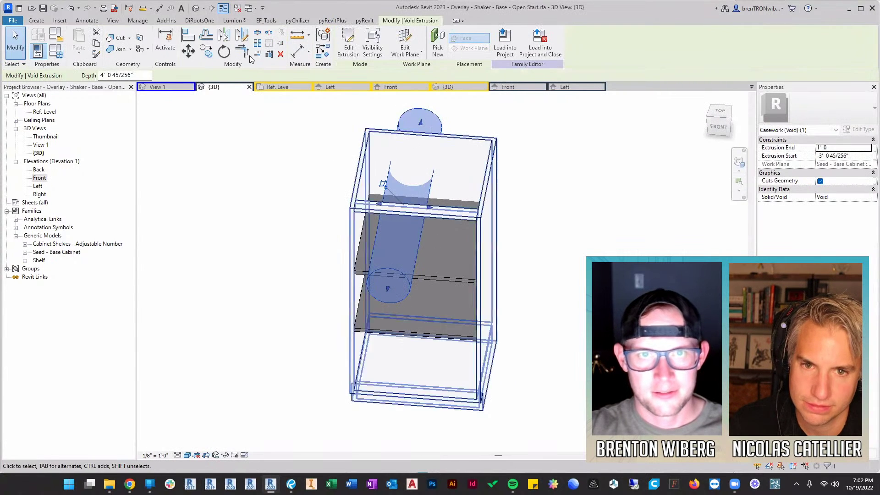
pyautogui.press('Escape')
# Try to cut the cabinet geometry with the void cylinder using the Cut Geometry tool
pyautogui.click(123, 39)
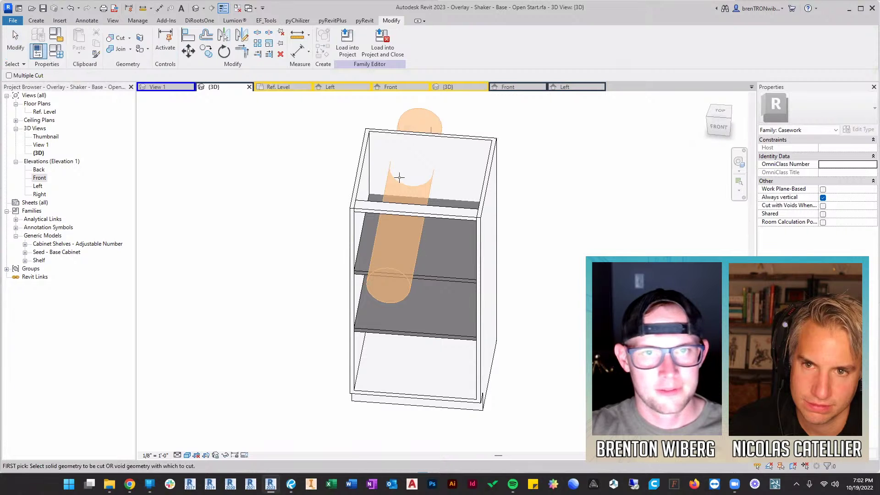
pyautogui.click(389, 188)
pyautogui.press('Escape')
pyautogui.press('Escape')
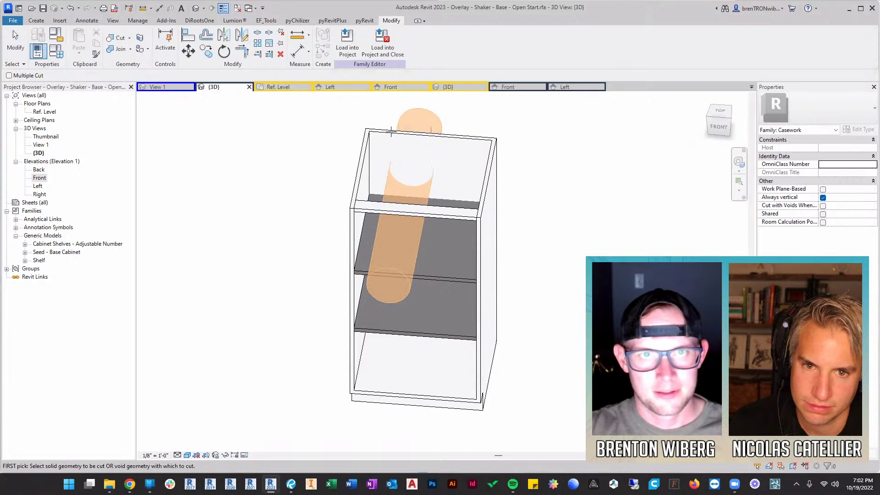
pyautogui.click(402, 228)
pyautogui.press('Escape')
# Turn the void cylinder's Cuts Geometry setting off and back on
pyautogui.keyDown('shift'); pyautogui.moveTo(407, 252); pyautogui.dragTo(436, 178, button='middle'); pyautogui.keyUp('shift')
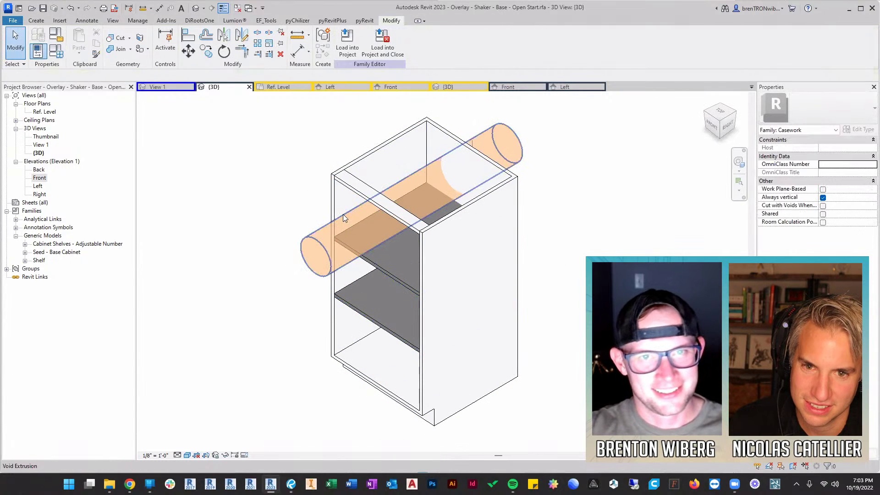
pyautogui.click(326, 259)
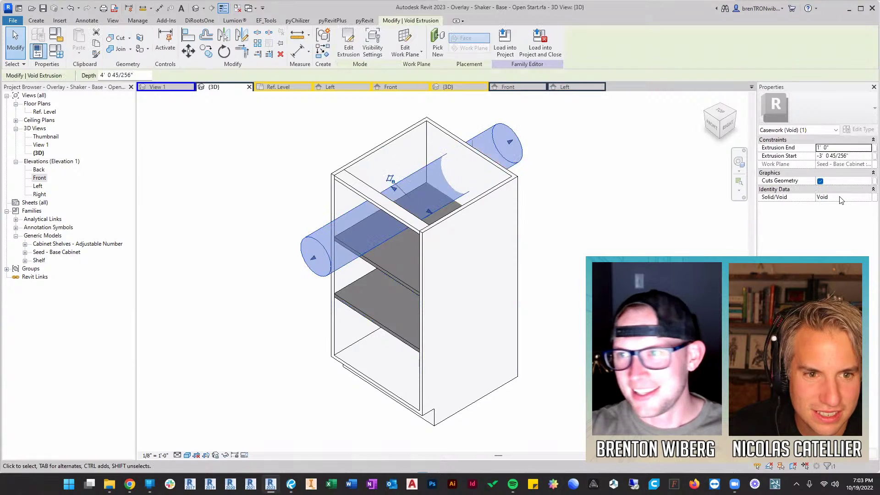
pyautogui.click(820, 183)
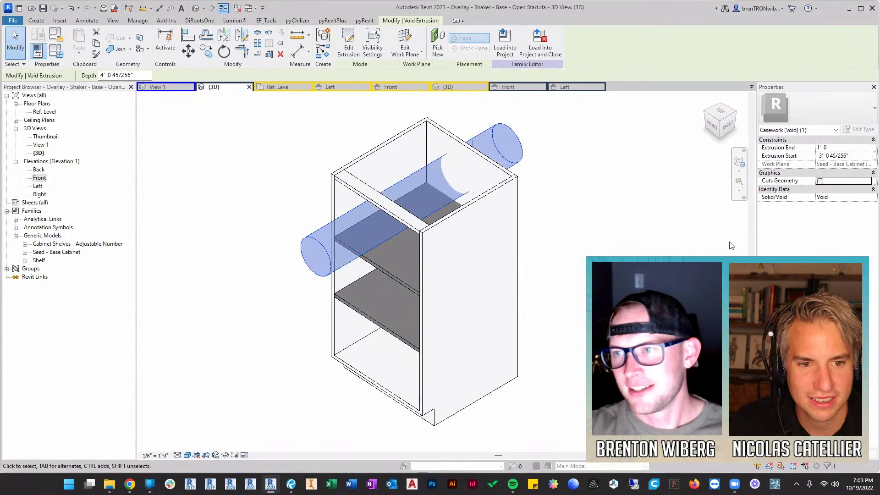
pyautogui.click(823, 181)
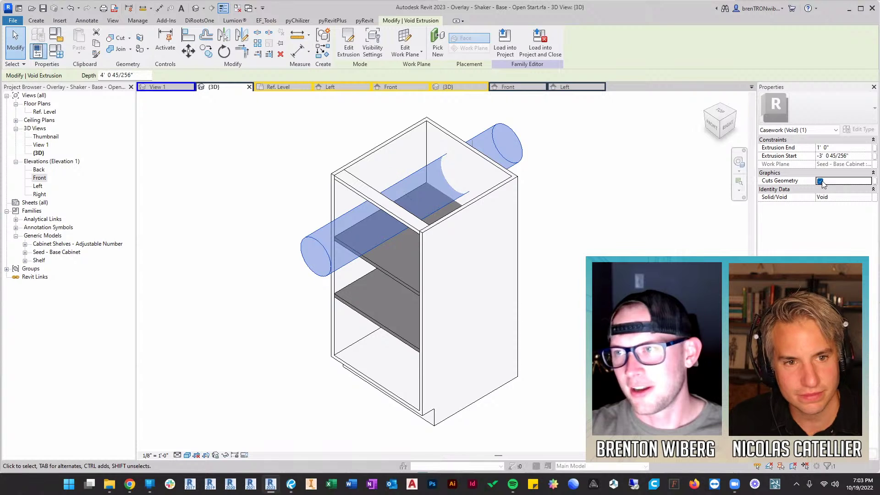
# Check the family parameter association options for the void's Cuts Geometry setting without assigning a parameter
pyautogui.click(875, 181)
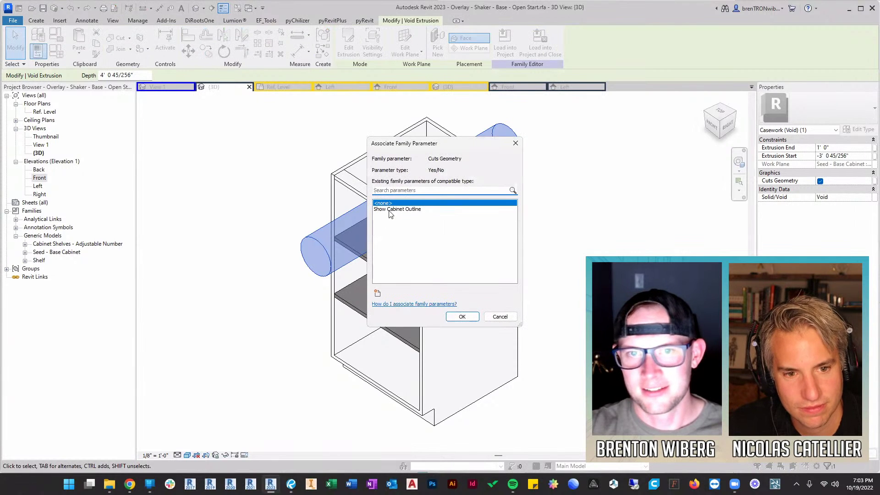
pyautogui.click(377, 293)
pyautogui.click(547, 169)
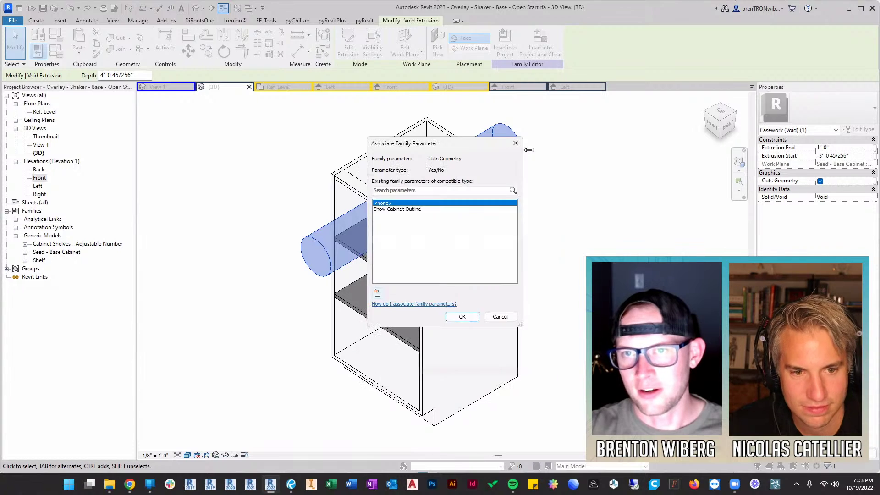
pyautogui.click(516, 143)
pyautogui.click(585, 215)
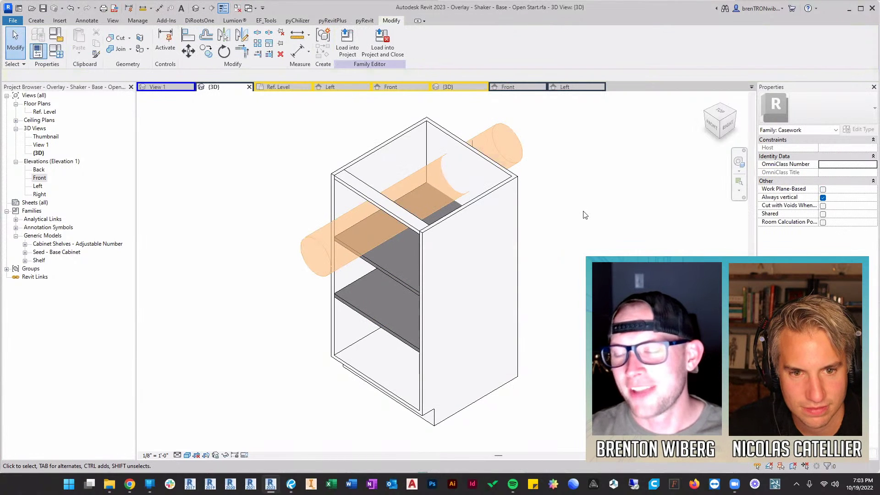
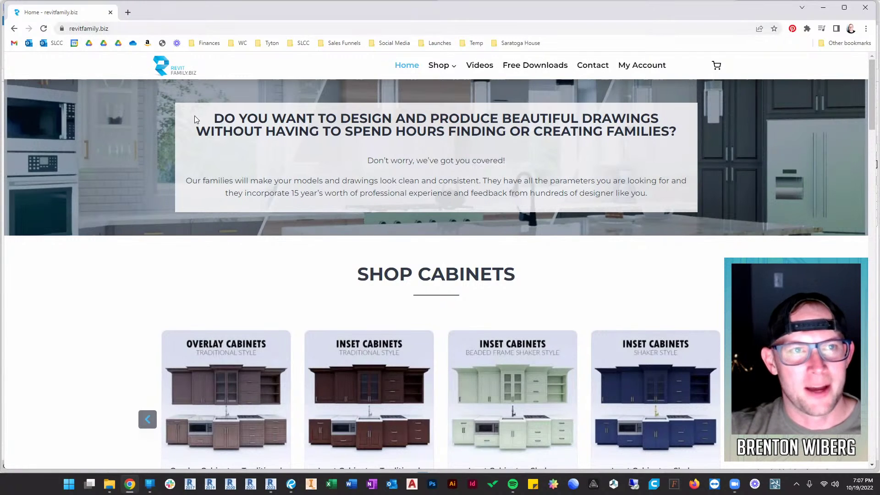
# Switch to the revitfamily.biz home page in Chrome and browse the cabinet, window, door, railing and bundle listings
pyautogui.scroll(-6, 414, 246)
pyautogui.scroll(5, 414, 246)
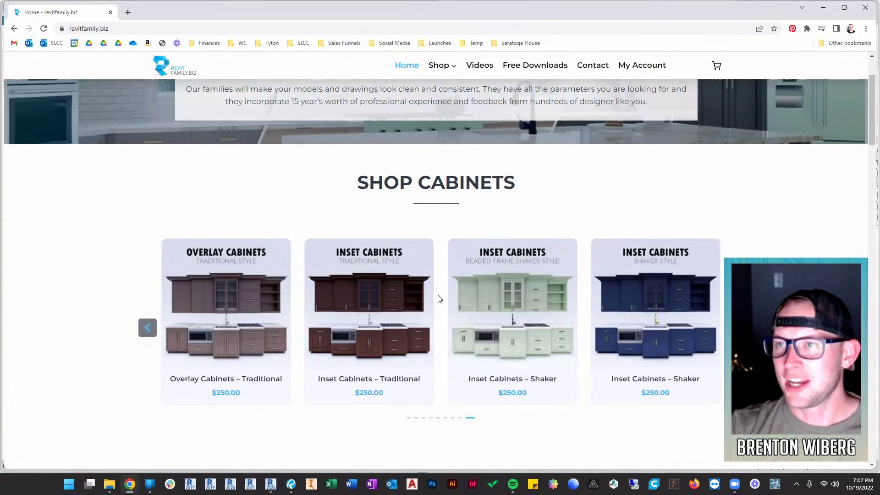
pyautogui.scroll(-9, 439, 299)
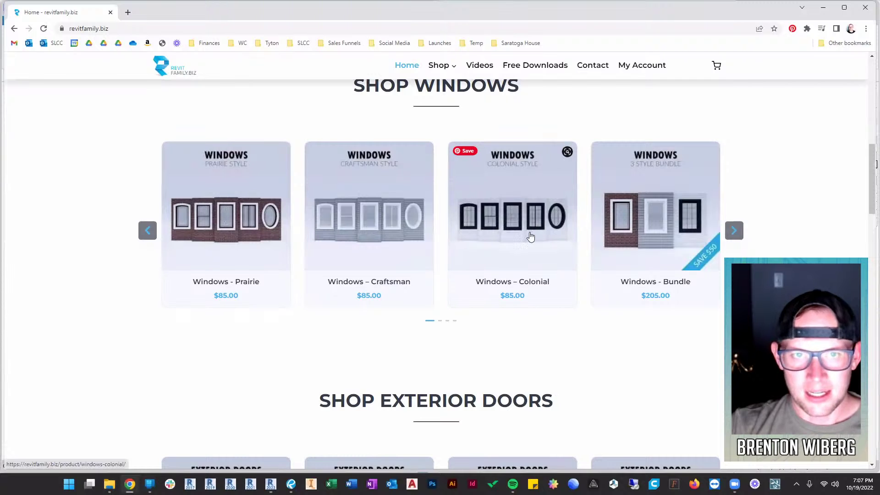
pyautogui.scroll(1, 493, 236)
pyautogui.scroll(-6, 491, 248)
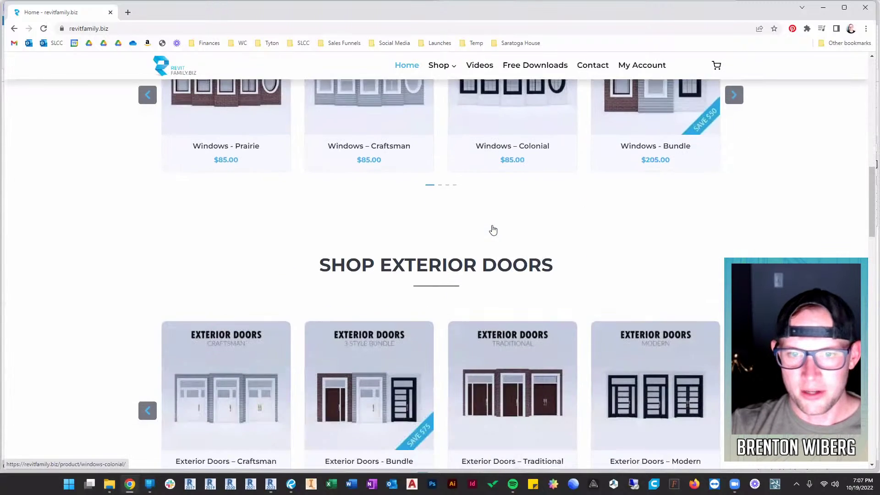
pyautogui.scroll(4, 488, 254)
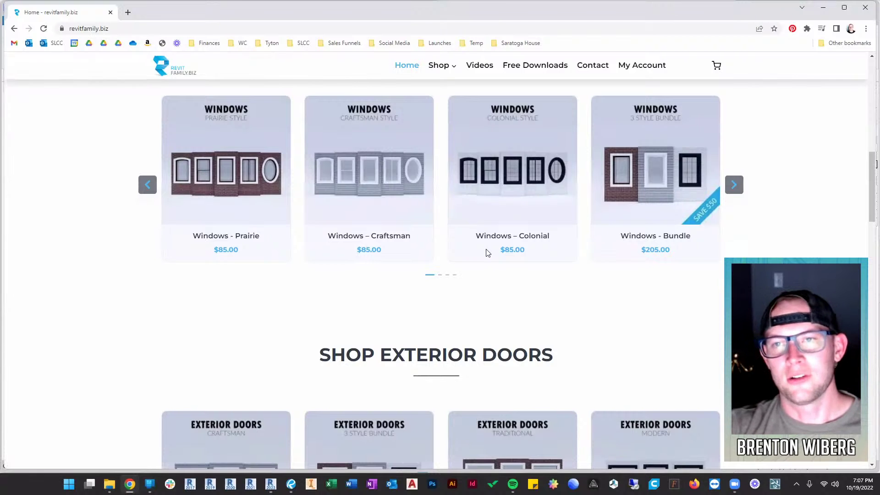
pyautogui.scroll(7, 487, 253)
pyautogui.scroll(-3, 487, 253)
pyautogui.scroll(-5, 487, 253)
pyautogui.scroll(2, 488, 254)
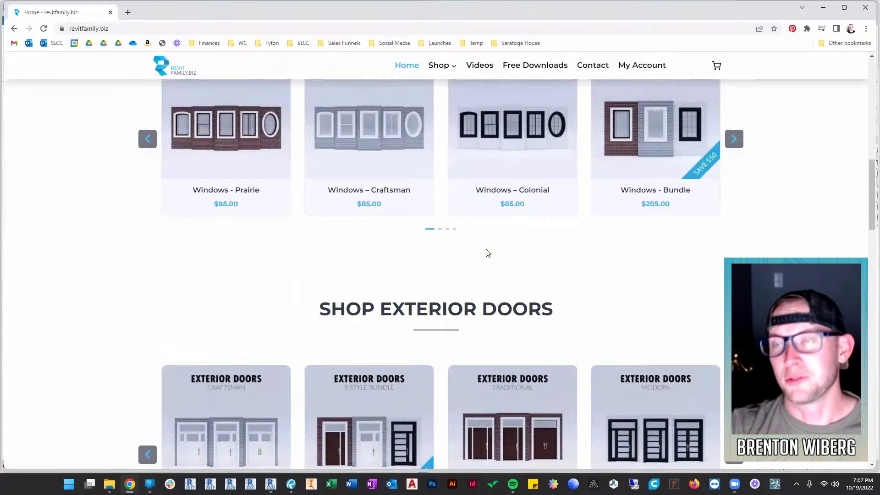
pyautogui.scroll(-4, 488, 253)
pyautogui.scroll(-4, 451, 269)
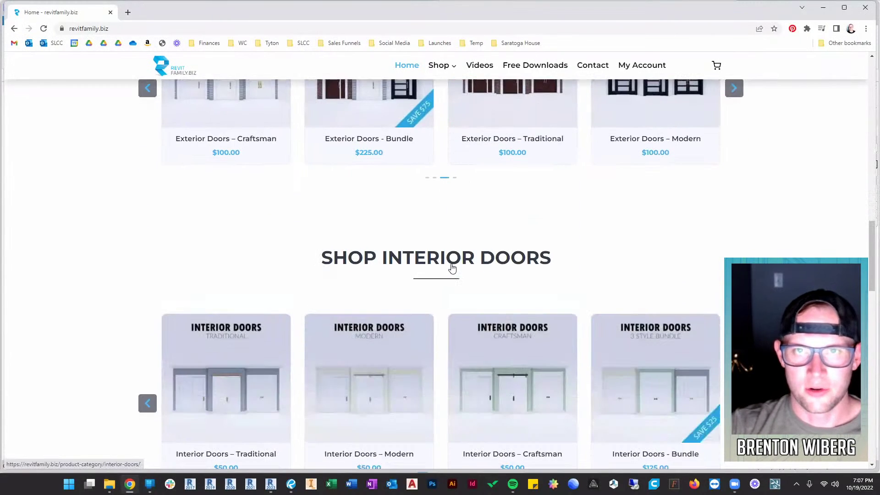
pyautogui.scroll(4, 452, 268)
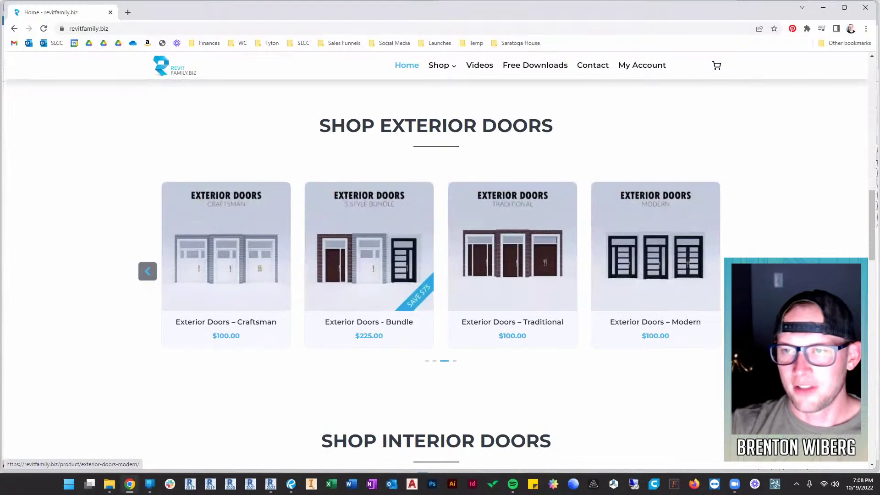
pyautogui.scroll(-7, 435, 299)
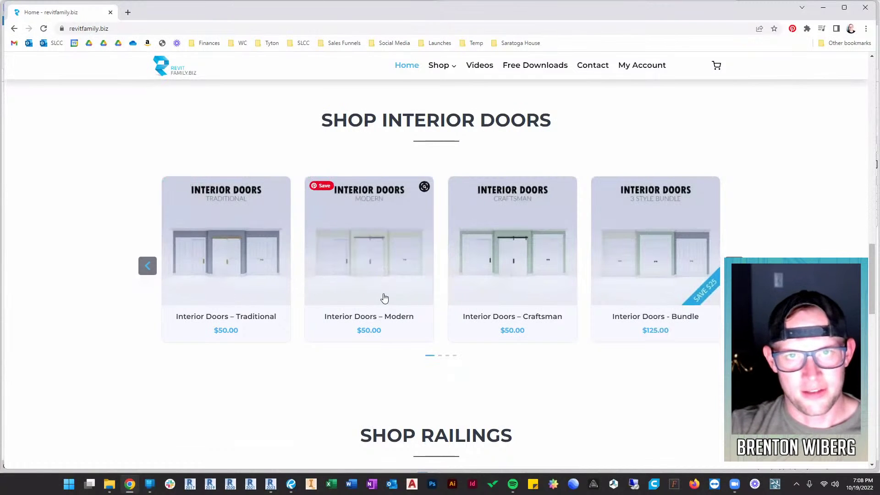
pyautogui.scroll(-6, 446, 268)
pyautogui.scroll(-2, 358, 293)
pyautogui.scroll(-6, 359, 293)
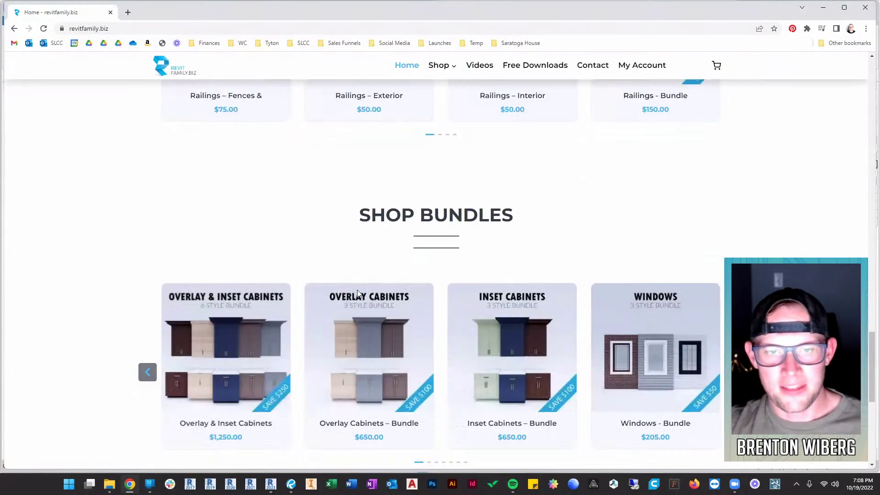
pyautogui.scroll(14, 476, 293)
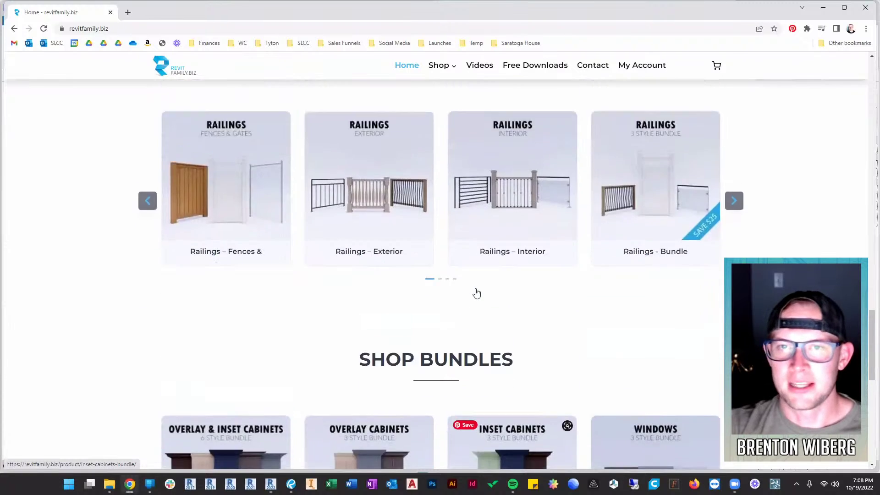
pyautogui.scroll(19, 477, 293)
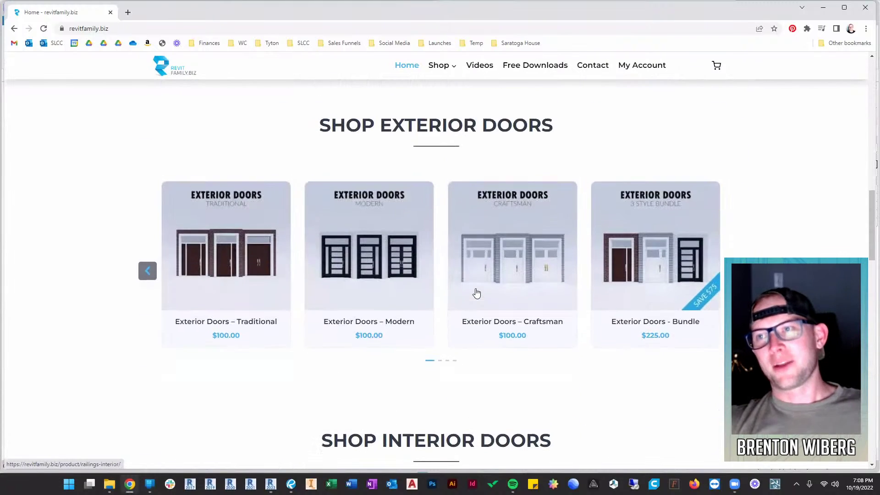
pyautogui.scroll(2, 476, 293)
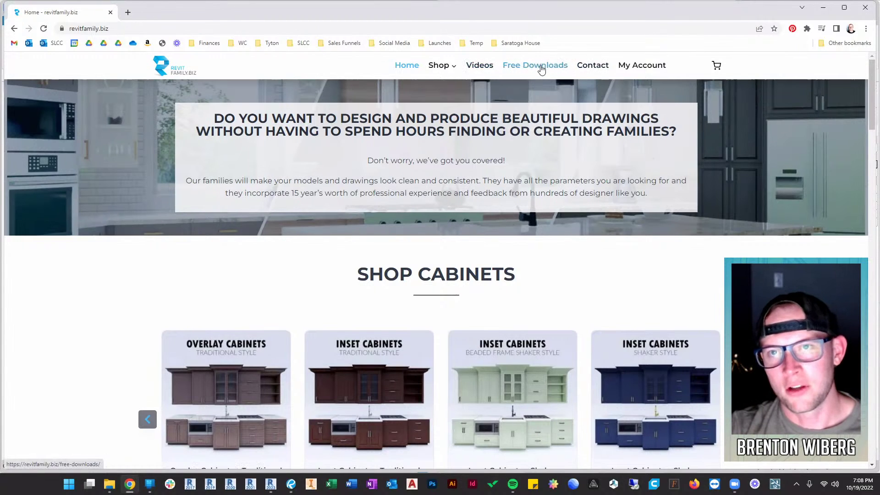
# Open the site's Free Downloads page and look through the free families, door tag, glass hatch pattern and cheat sheet
pyautogui.click(541, 68)
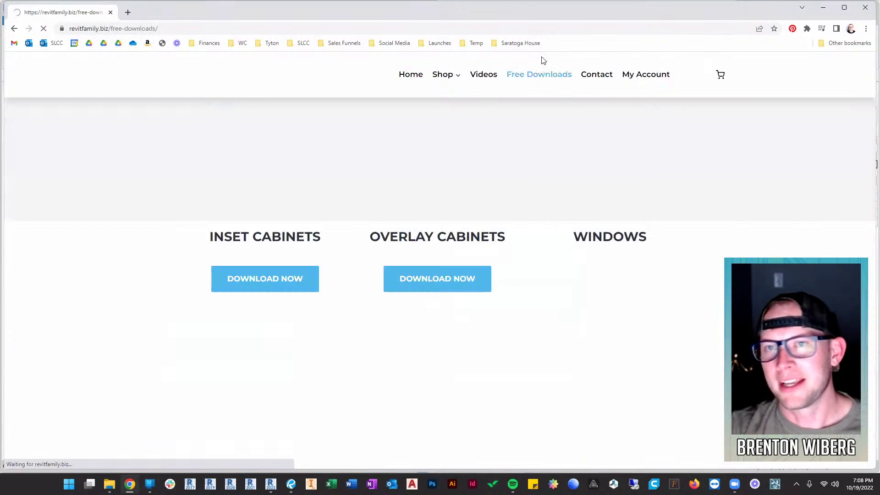
pyautogui.scroll(-2, 635, 213)
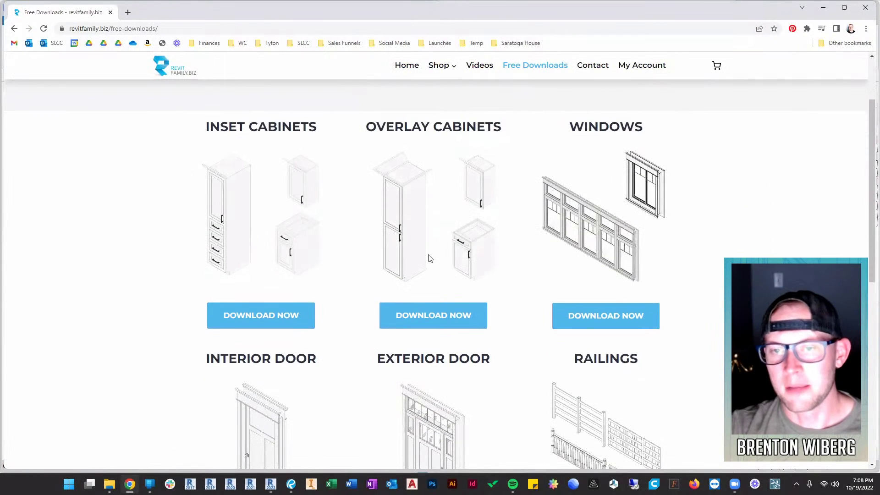
pyautogui.scroll(-6, 507, 242)
pyautogui.scroll(6, 487, 256)
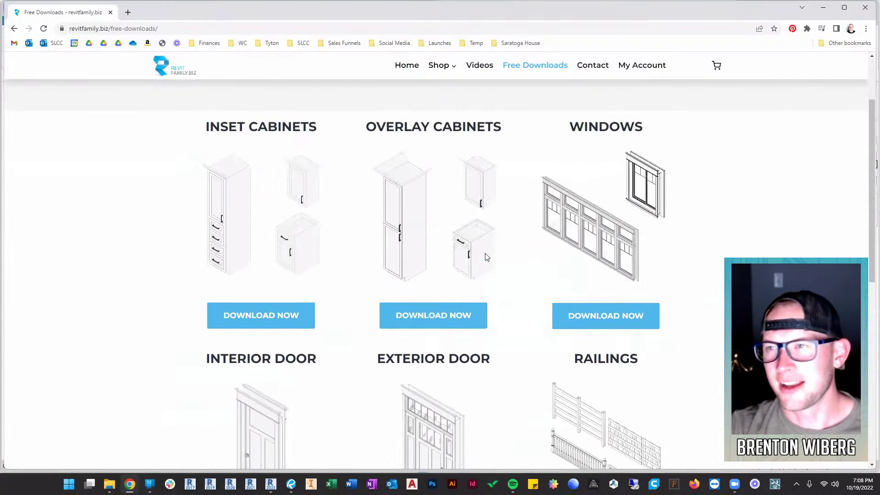
pyautogui.scroll(-9, 487, 257)
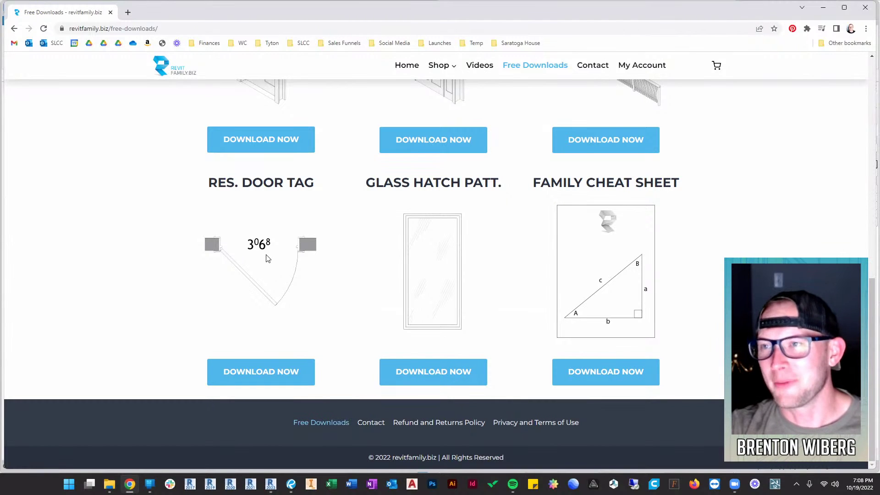
pyautogui.scroll(3, 267, 387)
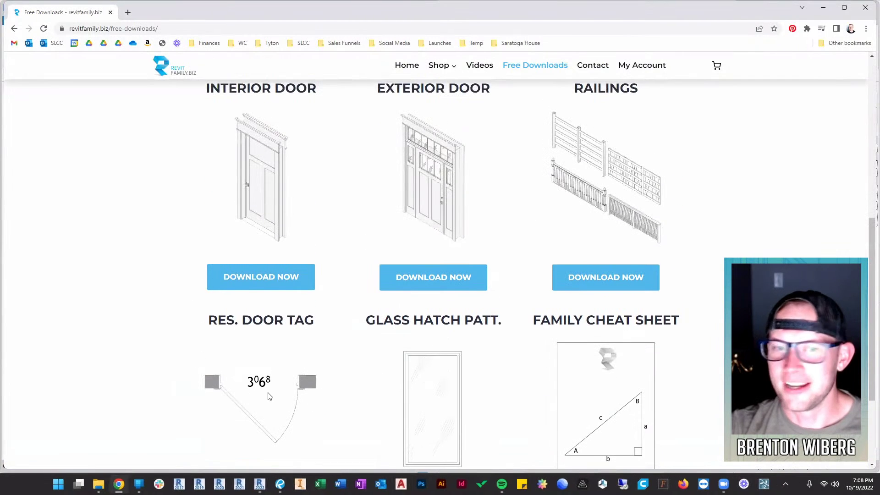
pyautogui.scroll(1, 259, 394)
pyautogui.scroll(-2, 256, 366)
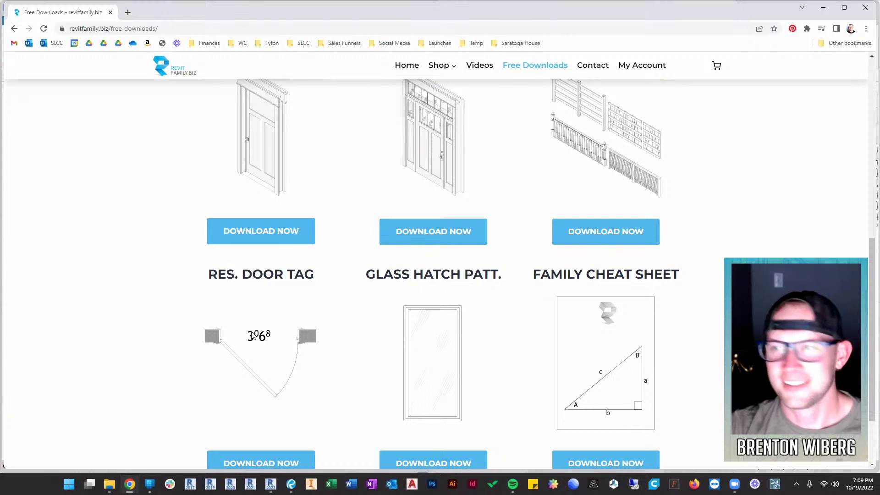
# Open 00-Overlay Shaker Example Project.rvt from the Revit Pure folder in File Explorer and clear the folder window off the model
pyautogui.scroll(8, 254, 336)
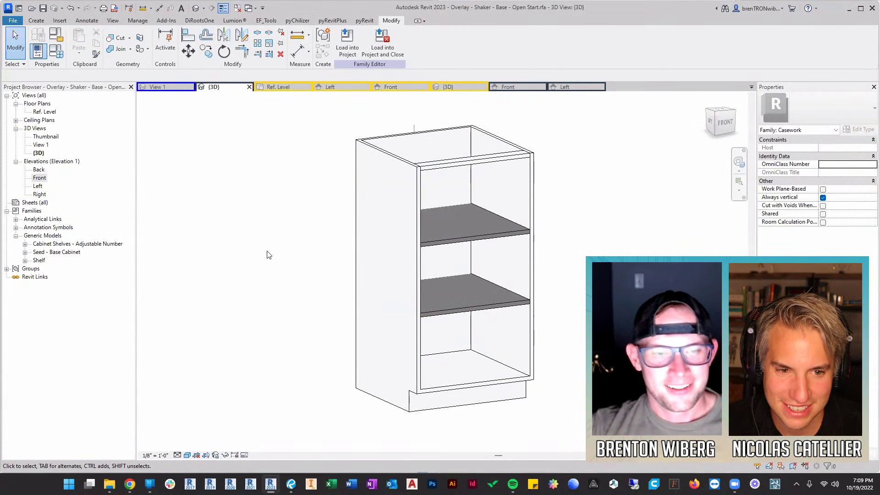
pyautogui.click(155, 436)
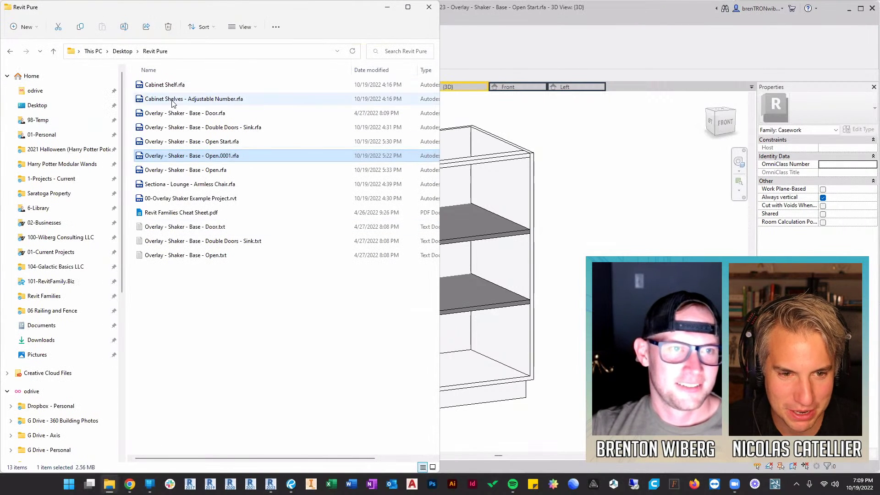
pyautogui.click(173, 199)
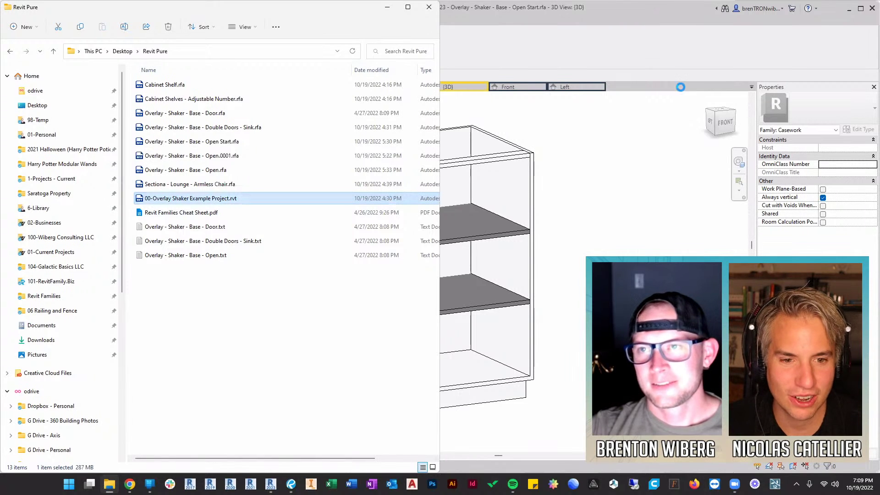
pyautogui.click(593, 127)
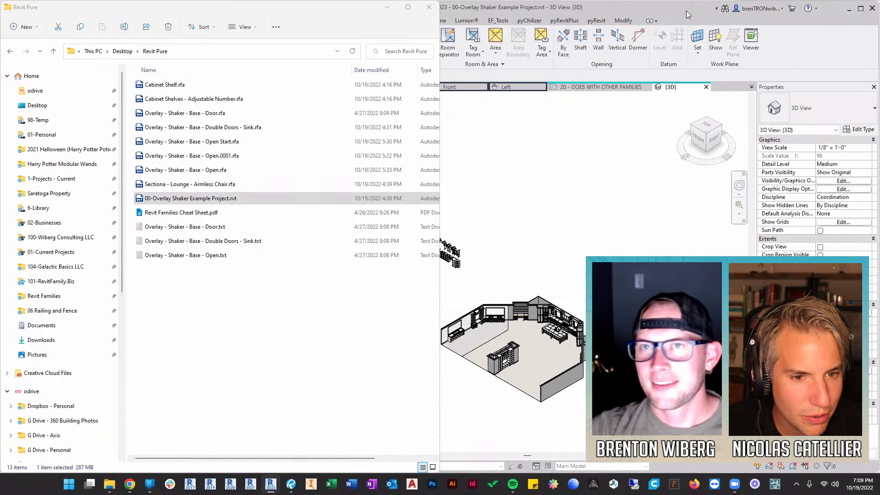
pyautogui.moveTo(209, 9); pyautogui.dragTo(209, 121)
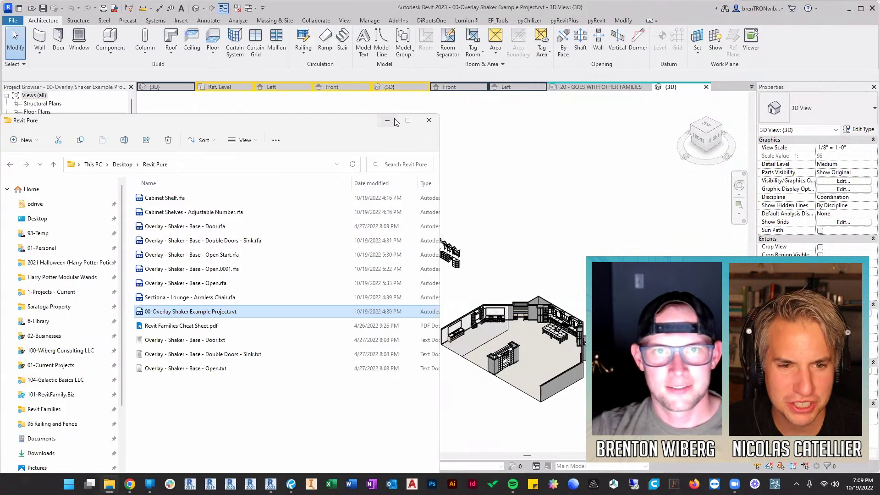
pyautogui.click(389, 119)
# Examine the example project's cabinet displays and furnished room from several angles in the default 3D view
pyautogui.keyDown('shift'); pyautogui.moveTo(376, 334); pyautogui.dragTo(503, 299, button='middle'); pyautogui.keyUp('shift')
pyautogui.scroll(10, 478, 258)
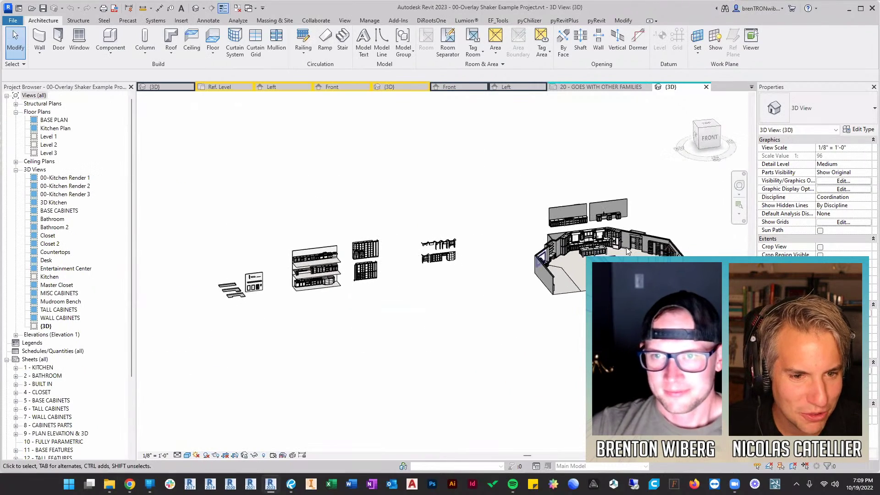
pyautogui.keyDown('shift'); pyautogui.moveTo(478, 258); pyautogui.dragTo(417, 276, button='middle'); pyautogui.keyUp('shift')
pyautogui.scroll(3, 388, 245)
pyautogui.scroll(-2, 389, 245)
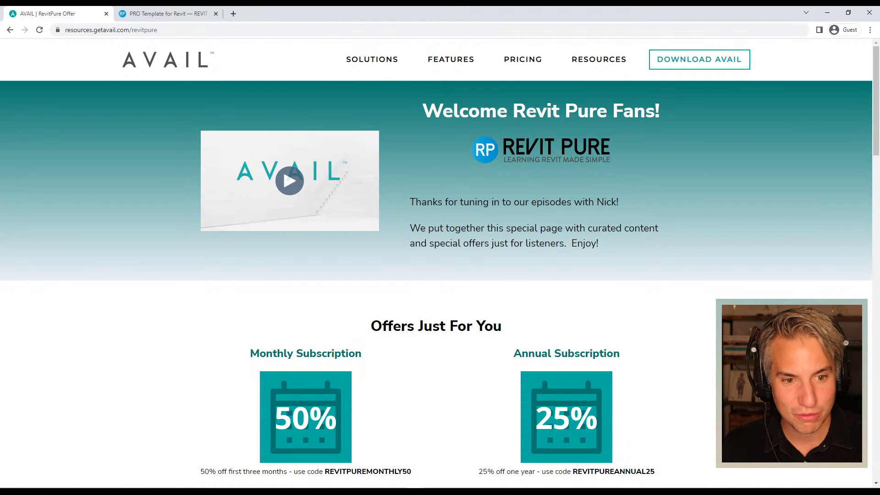
# Switch to the Revit Pure PRO Template page in Chrome and view the template offer
pyautogui.click(156, 14)
pyautogui.scroll(15, 207, 219)
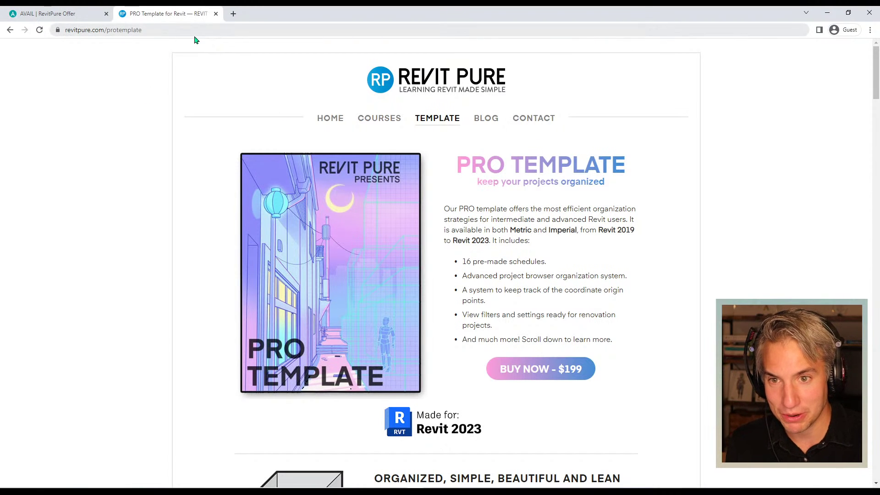
# Open revitfamily.biz alongside the other pages and dismiss the 10% discount sign-up pop-up
pyautogui.click(233, 15)
pyautogui.write('revitfami')
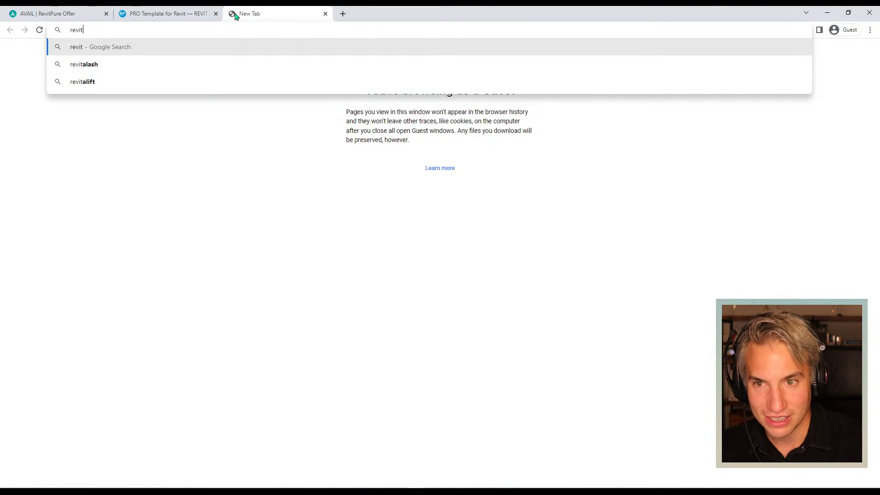
pyautogui.write('ly.biz')
pyautogui.press('Return')
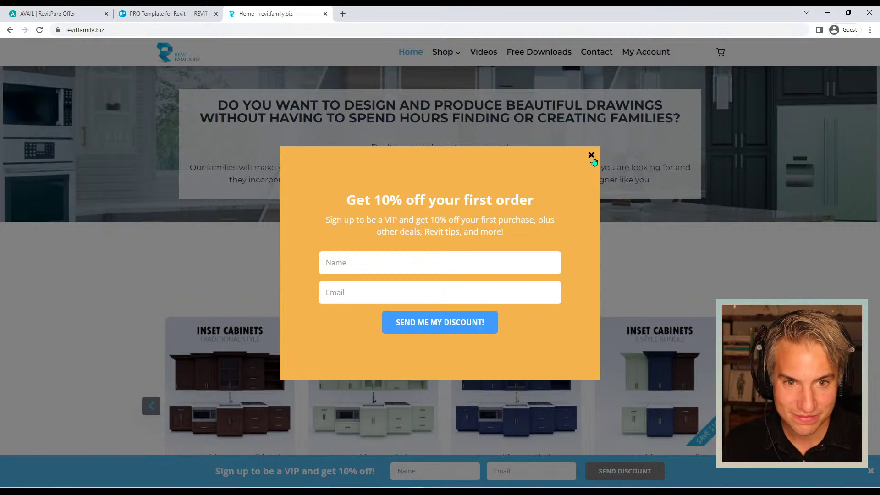
pyautogui.click(591, 155)
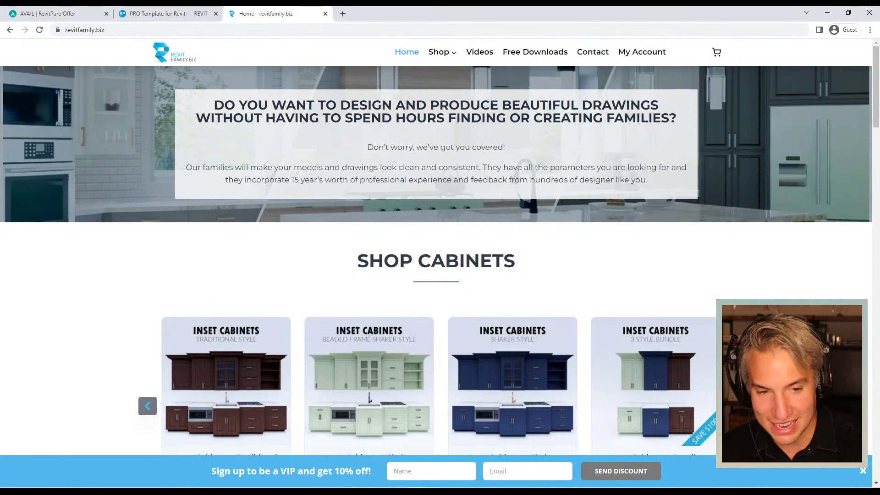